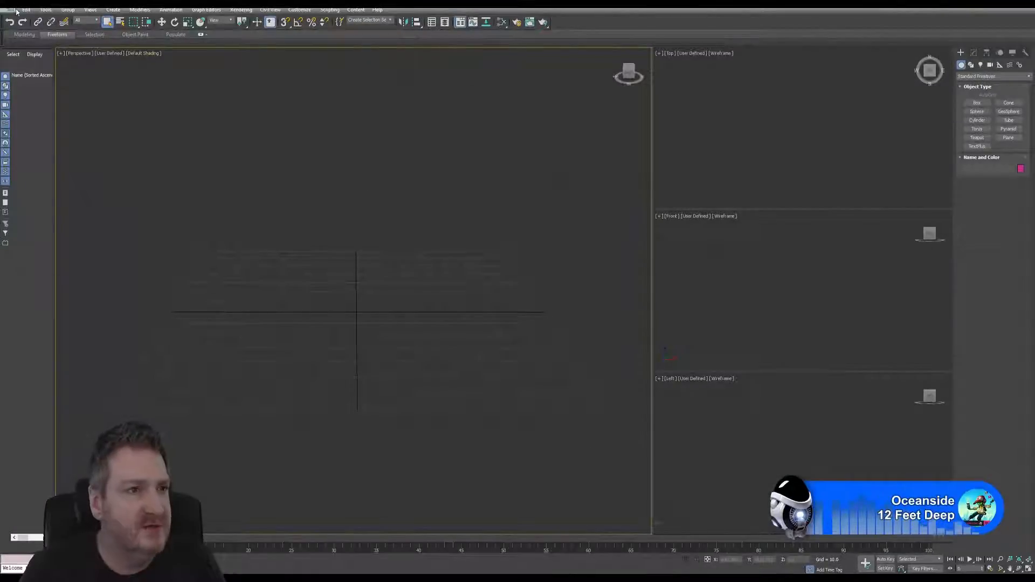
# Open the recent scene Garden_Terrace_R14.max and show only the perspective view.
pyautogui.click(10, 10)
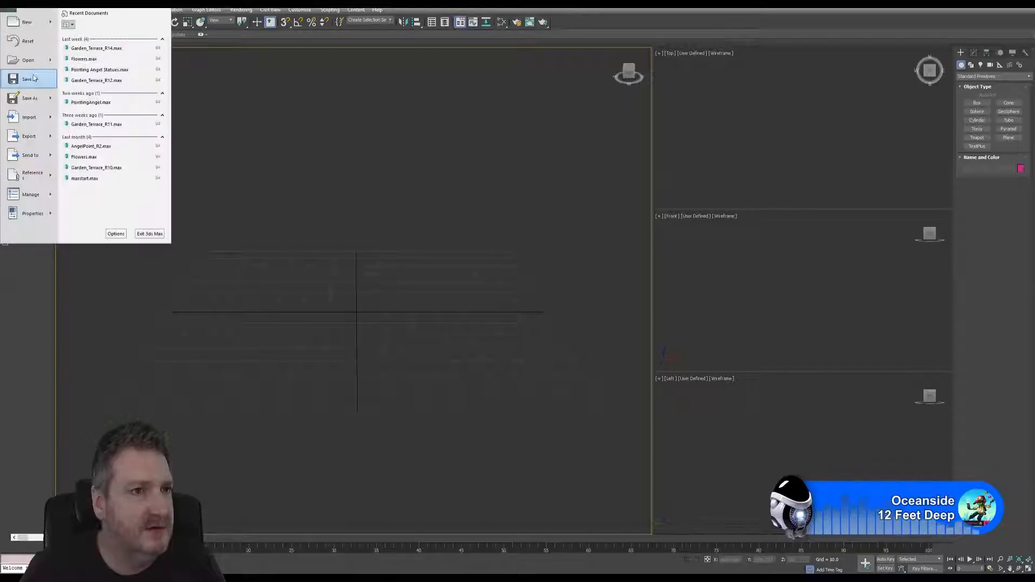
pyautogui.click(108, 48)
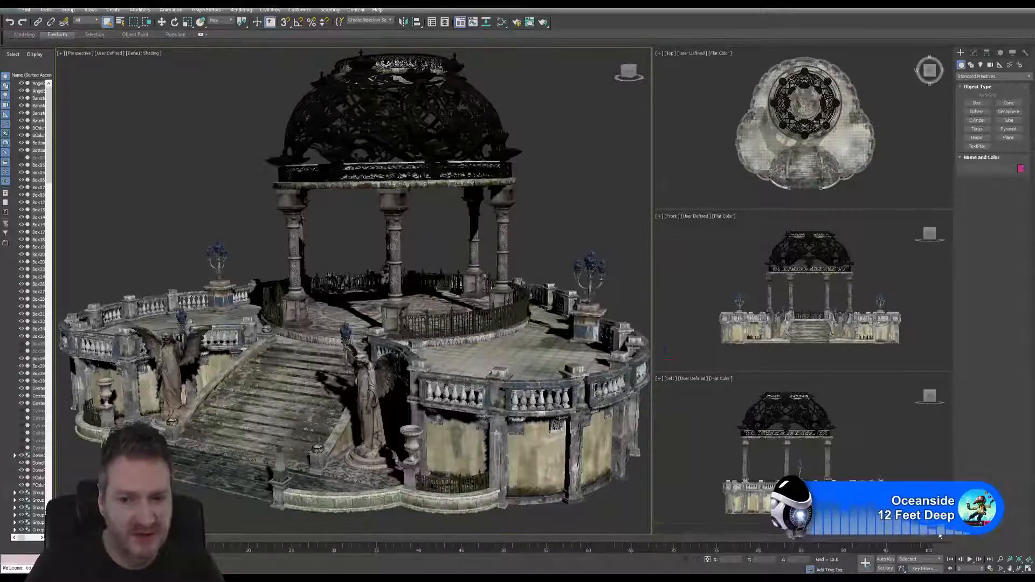
pyautogui.click(1029, 569)
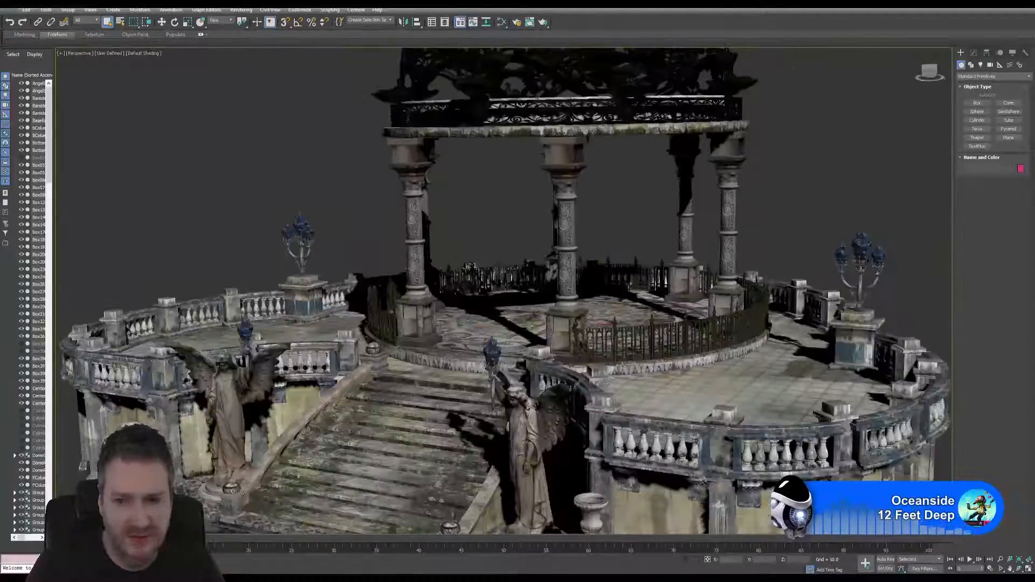
# Examine the garden terrace from several sides, including the mosaic floor, balustrades, staircase and angel statues up close.
pyautogui.click(1001, 559)
pyautogui.moveTo(598, 342); pyautogui.dragTo(598, 358)
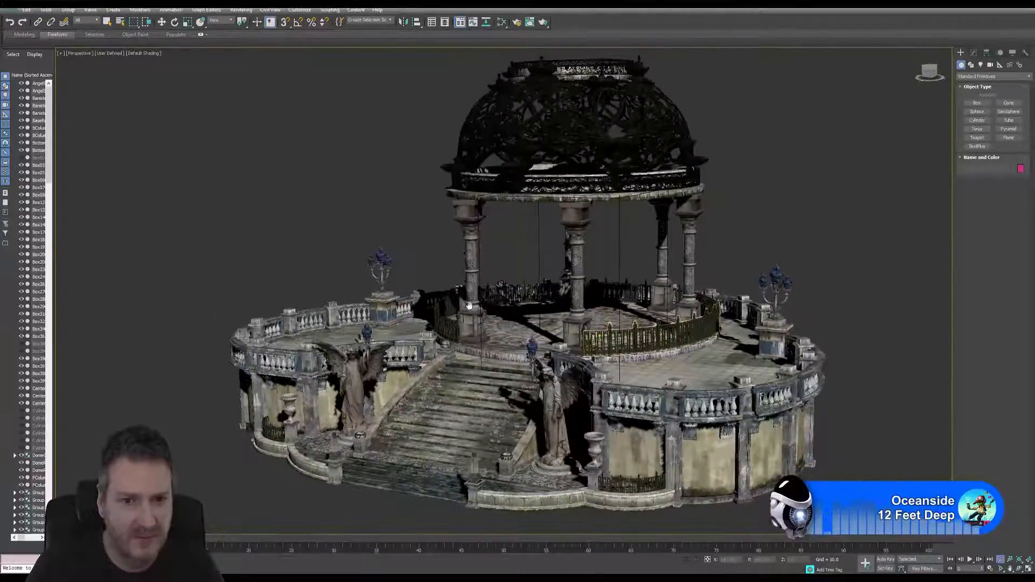
pyautogui.moveTo(469, 306); pyautogui.dragTo(381, 314, button='middle')
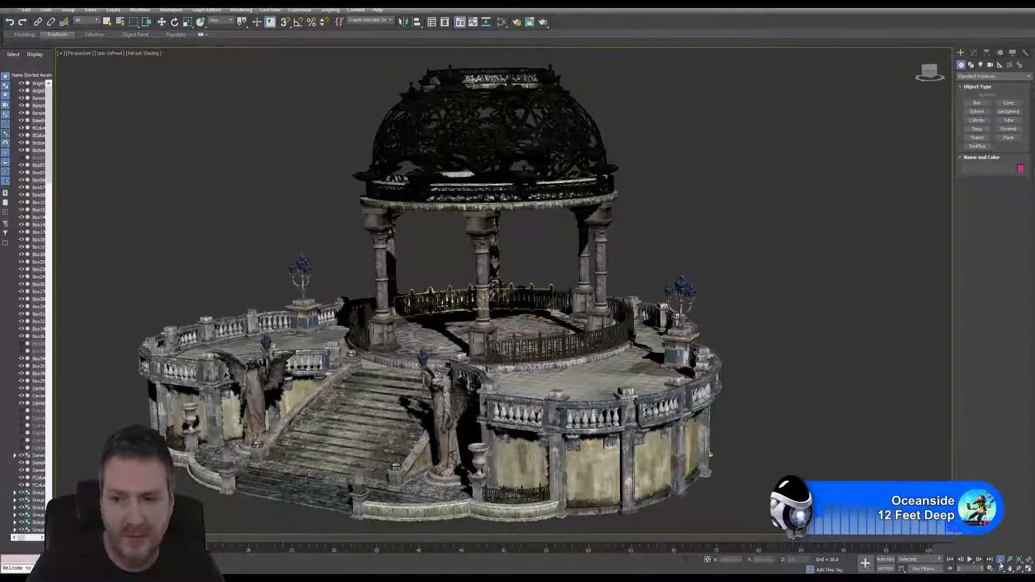
pyautogui.click(1018, 569)
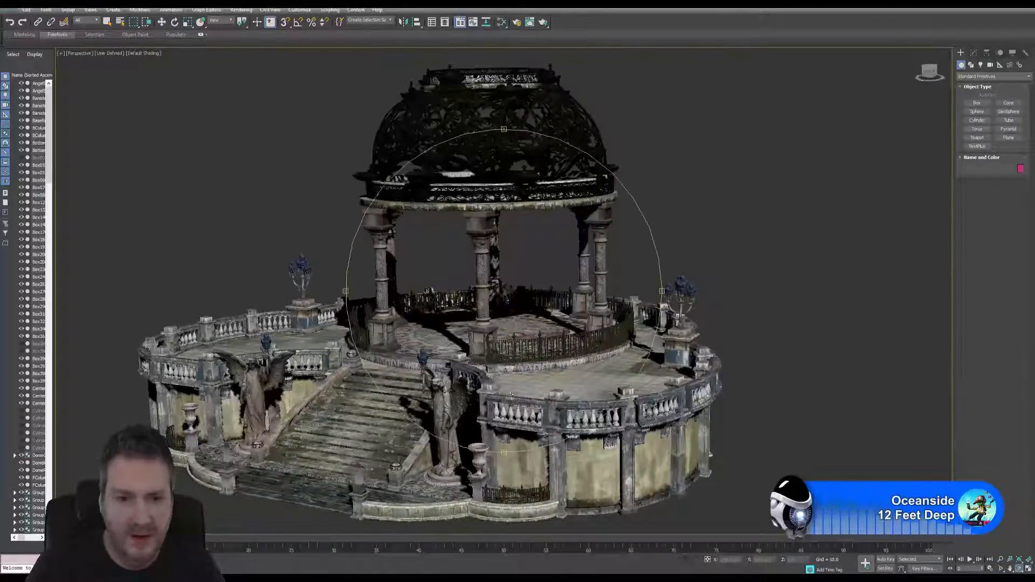
pyautogui.moveTo(523, 253); pyautogui.dragTo(524, 291)
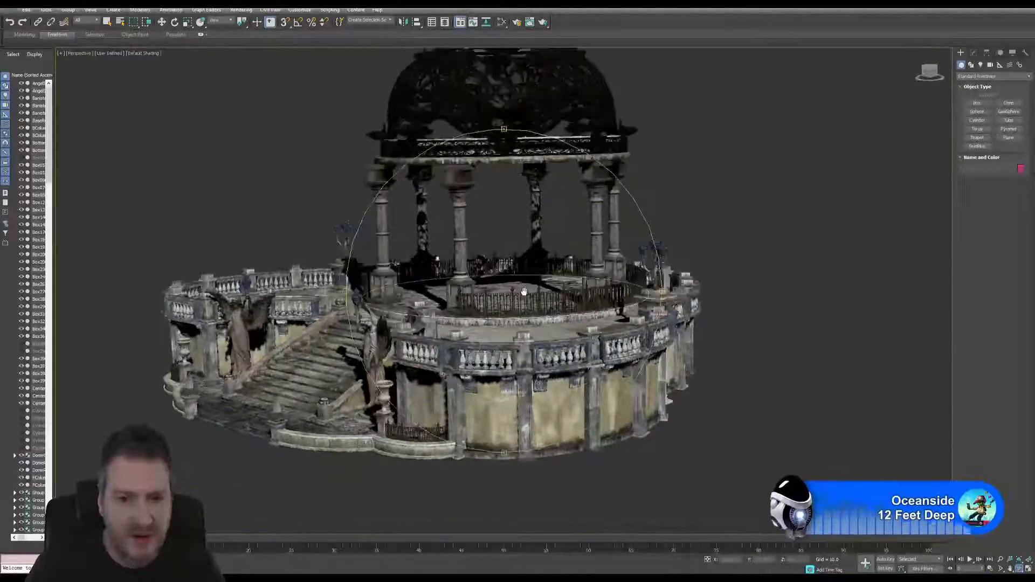
pyautogui.moveTo(524, 291); pyautogui.dragTo(525, 238, button='middle')
pyautogui.scroll(3, 524, 237)
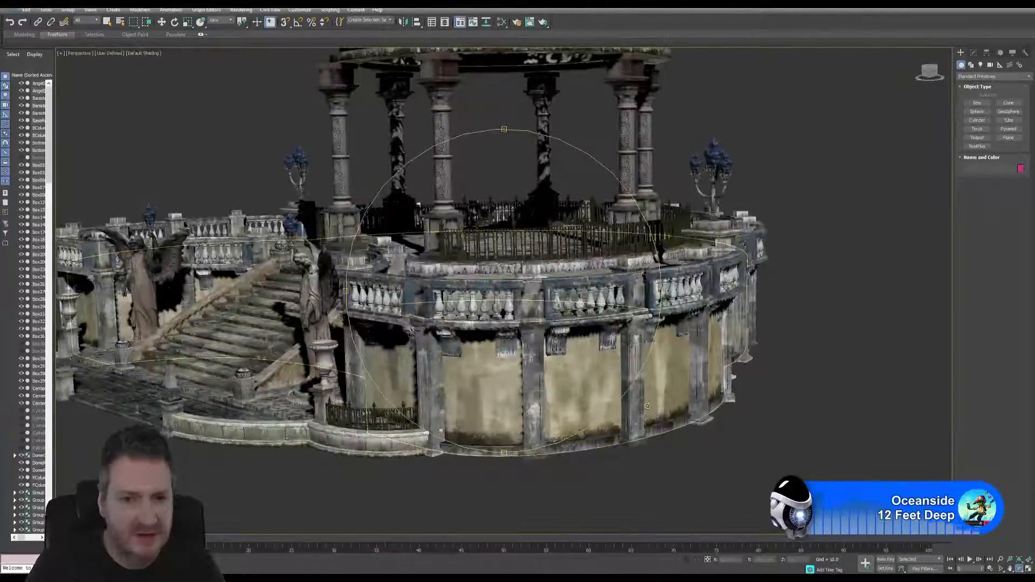
pyautogui.moveTo(629, 291); pyautogui.dragTo(433, 386)
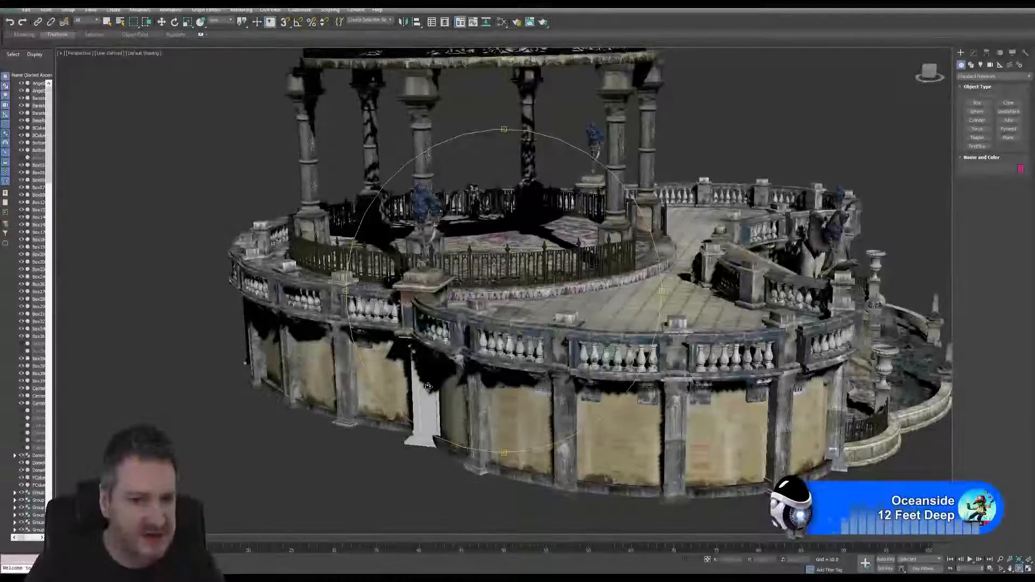
pyautogui.moveTo(570, 358); pyautogui.dragTo(707, 350)
pyautogui.scroll(5, 569, 310)
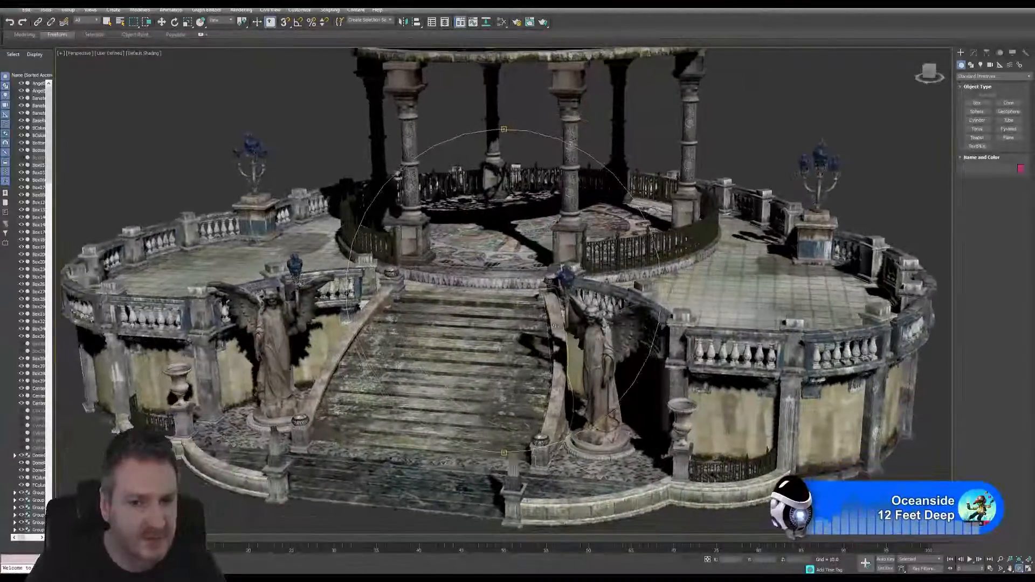
pyautogui.scroll(8, 568, 310)
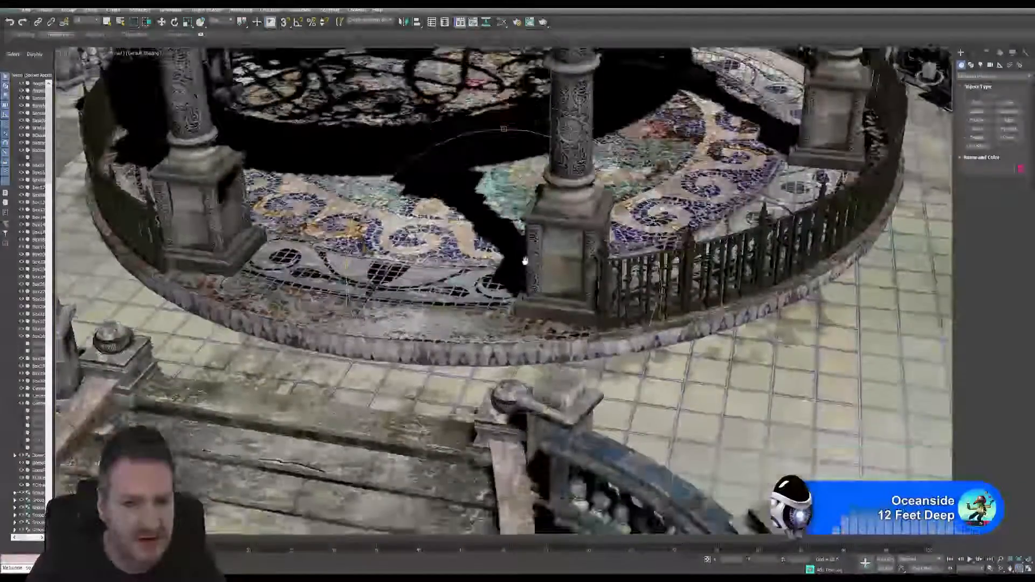
pyautogui.moveTo(525, 262); pyautogui.dragTo(459, 103, button='middle')
pyautogui.moveTo(577, 418); pyautogui.dragTo(503, 271)
pyautogui.scroll(10, 503, 271)
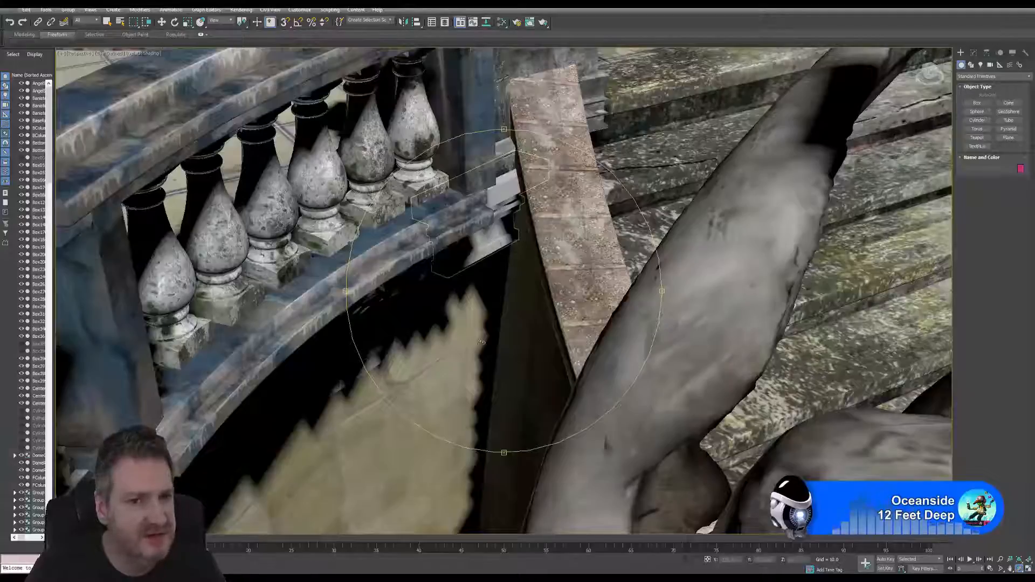
pyautogui.moveTo(489, 289); pyautogui.dragTo(331, 232)
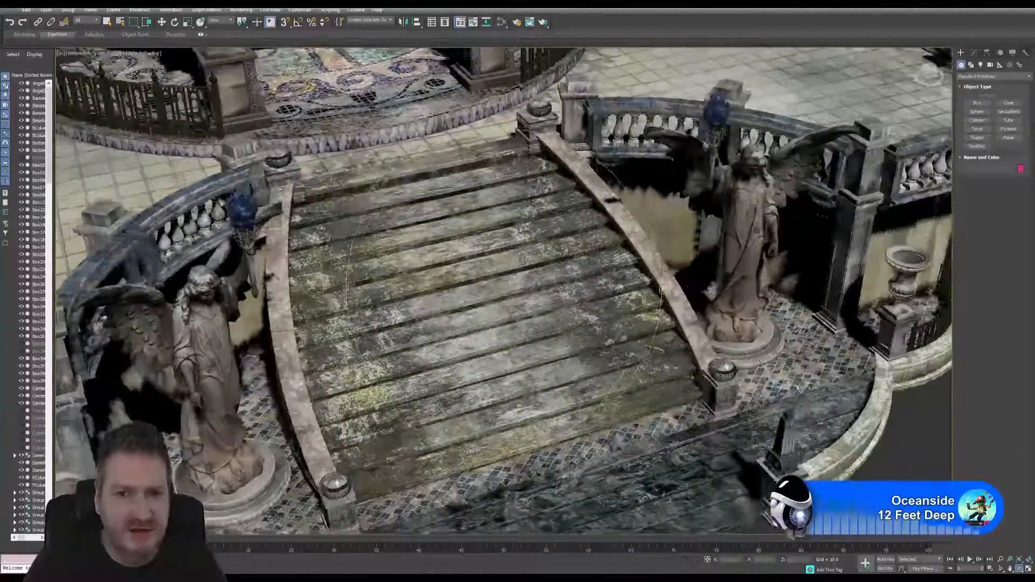
pyautogui.moveTo(523, 261); pyautogui.dragTo(487, 309)
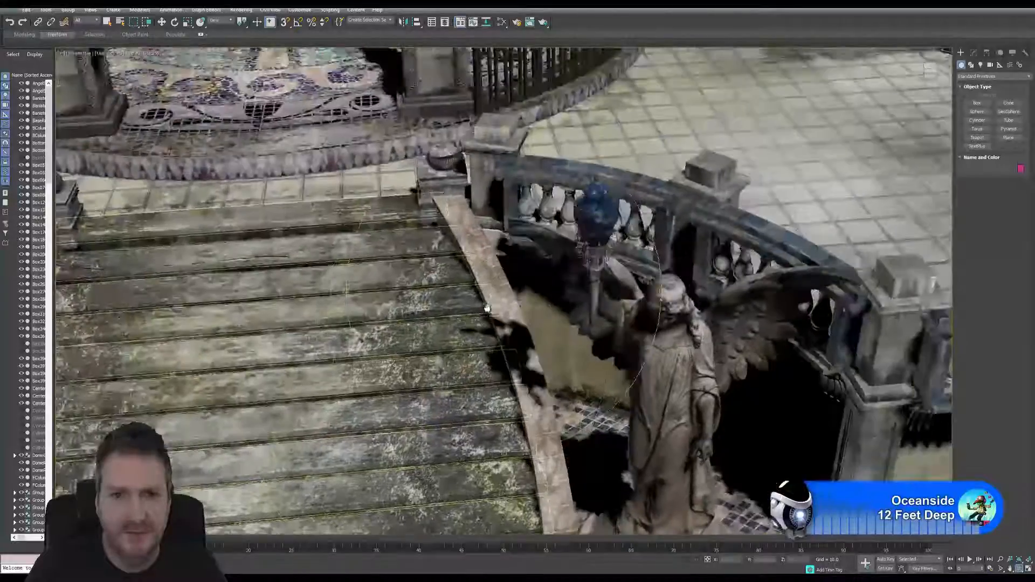
# Delete the stray untextured blocks between the top of the staircase sides and the curved balustrades.
pyautogui.scroll(4, 533, 232)
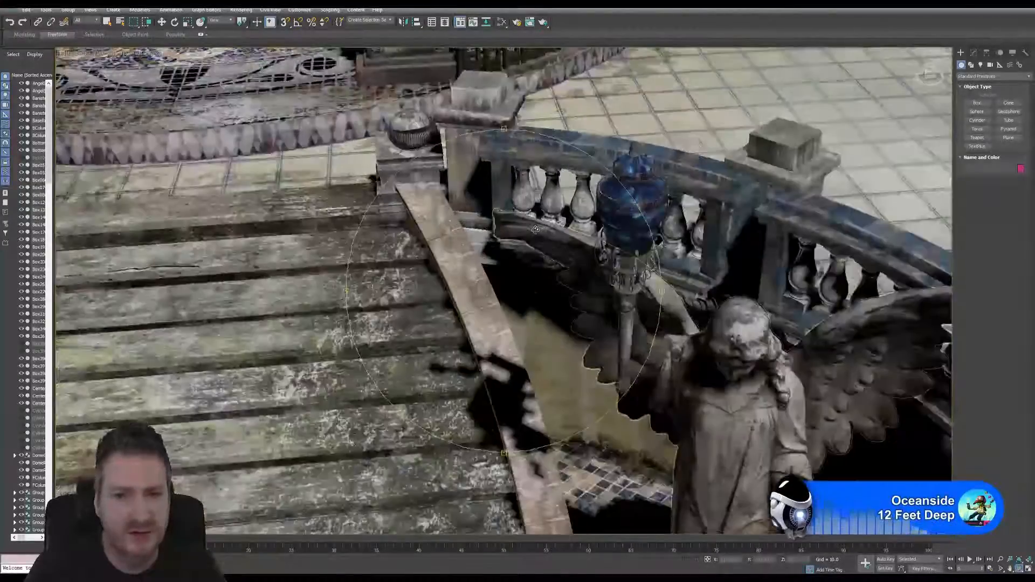
pyautogui.click(108, 22)
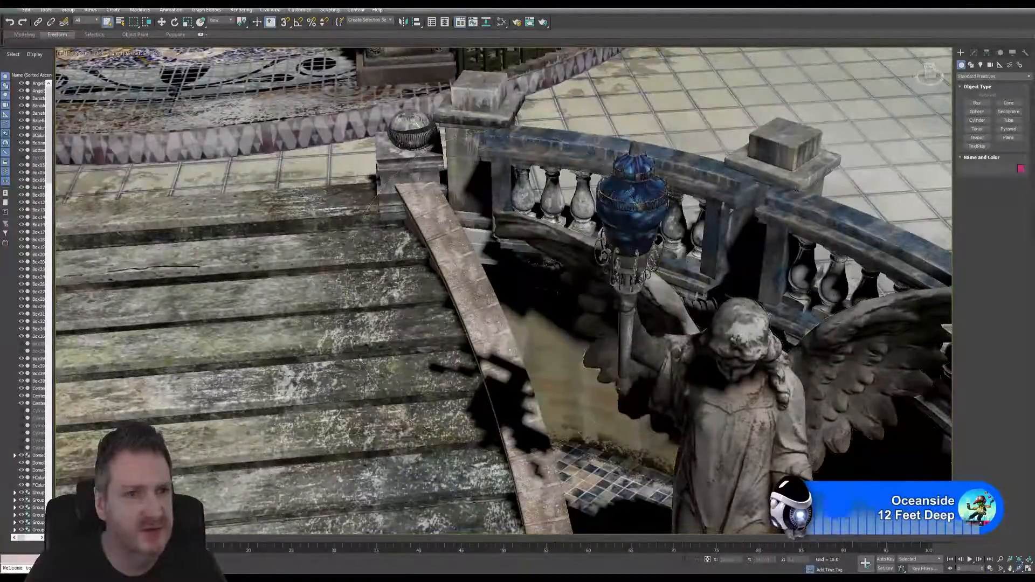
pyautogui.click(478, 241)
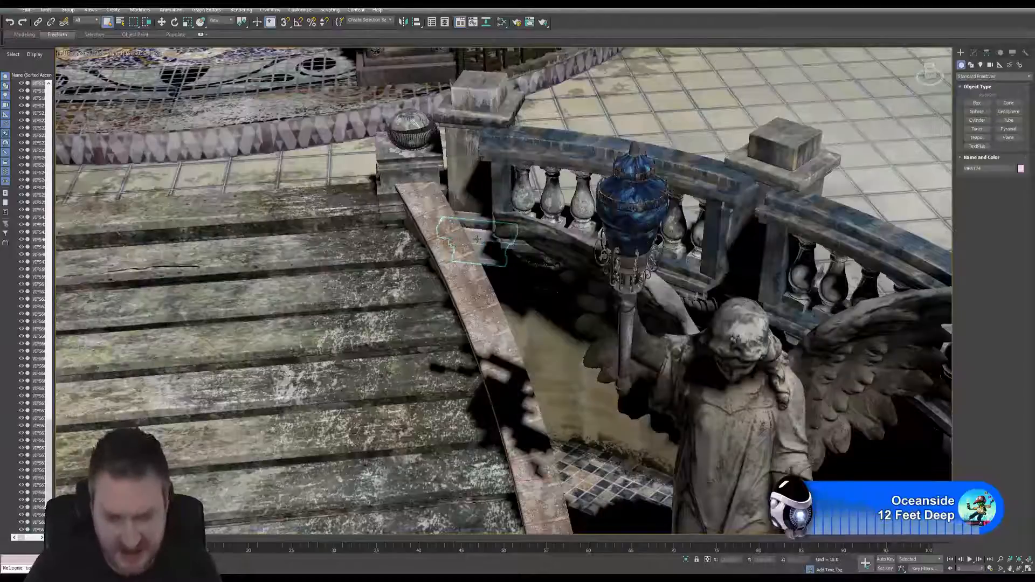
pyautogui.keyDown('alt'); pyautogui.moveTo(478, 239); pyautogui.dragTo(328, 255, button='middle'); pyautogui.keyUp('alt')
pyautogui.click(287, 293)
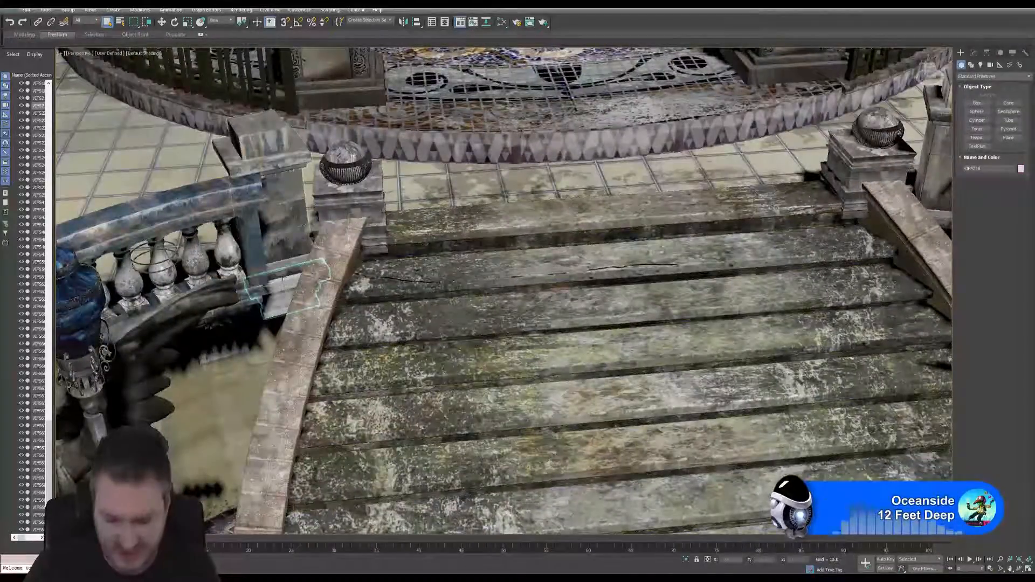
pyautogui.press('Delete')
# Clone the large corner column beside the angel statue as a Copy, placing it between the staircase and the statue.
pyautogui.moveTo(556, 286); pyautogui.dragTo(337, 252, button='middle')
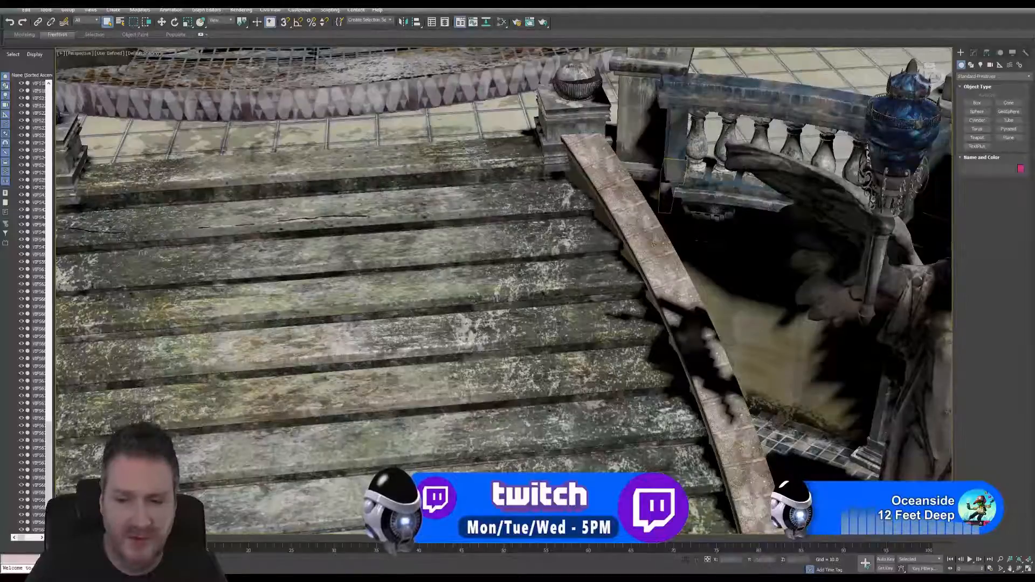
pyautogui.keyDown('alt'); pyautogui.moveTo(599, 306); pyautogui.dragTo(568, 268, button='middle'); pyautogui.keyUp('alt')
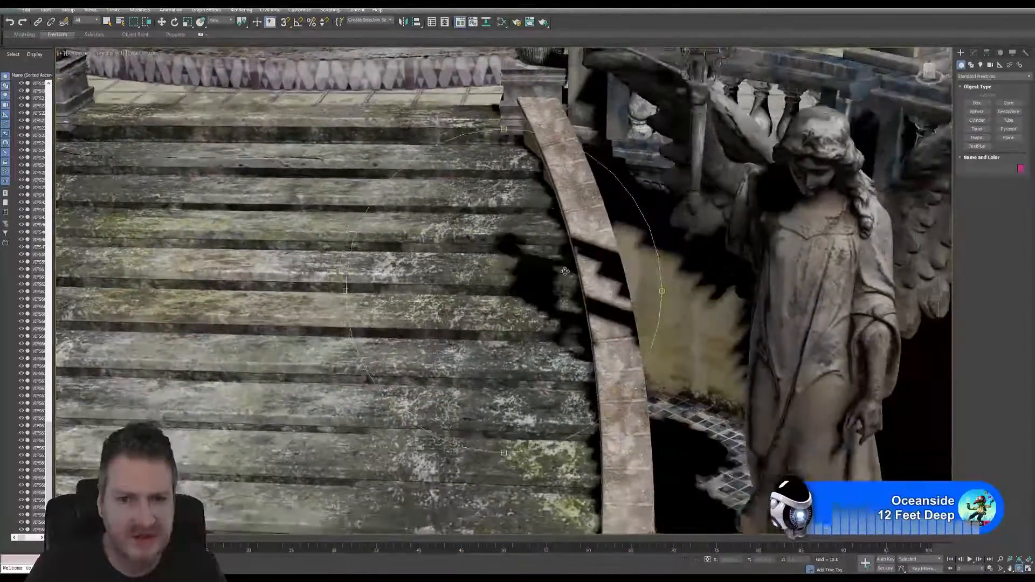
pyautogui.keyDown('alt'); pyautogui.moveTo(585, 118); pyautogui.dragTo(580, 113, button='middle'); pyautogui.keyUp('alt')
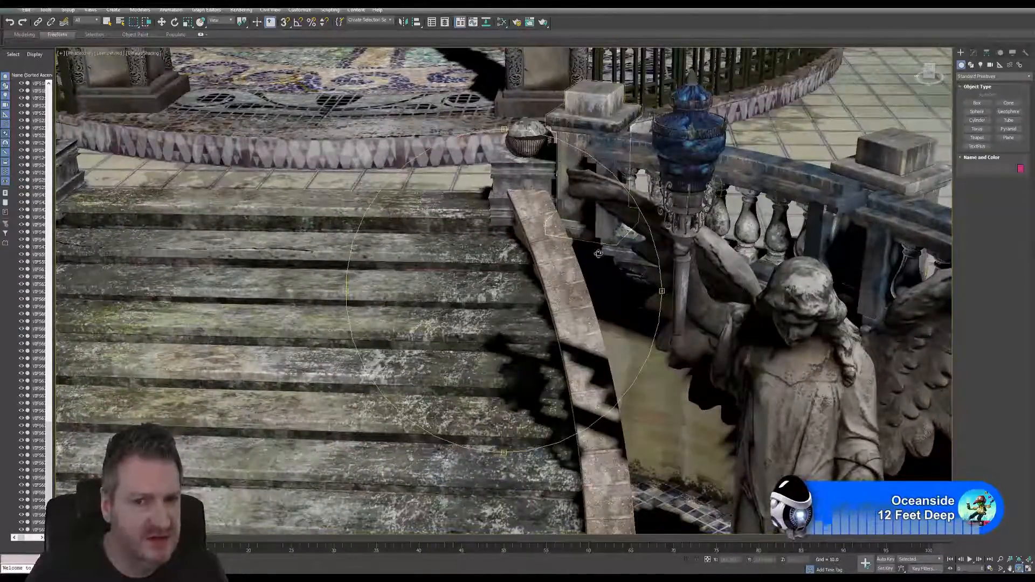
pyautogui.keyDown('alt'); pyautogui.moveTo(596, 300); pyautogui.dragTo(462, 221, button='middle'); pyautogui.keyUp('alt')
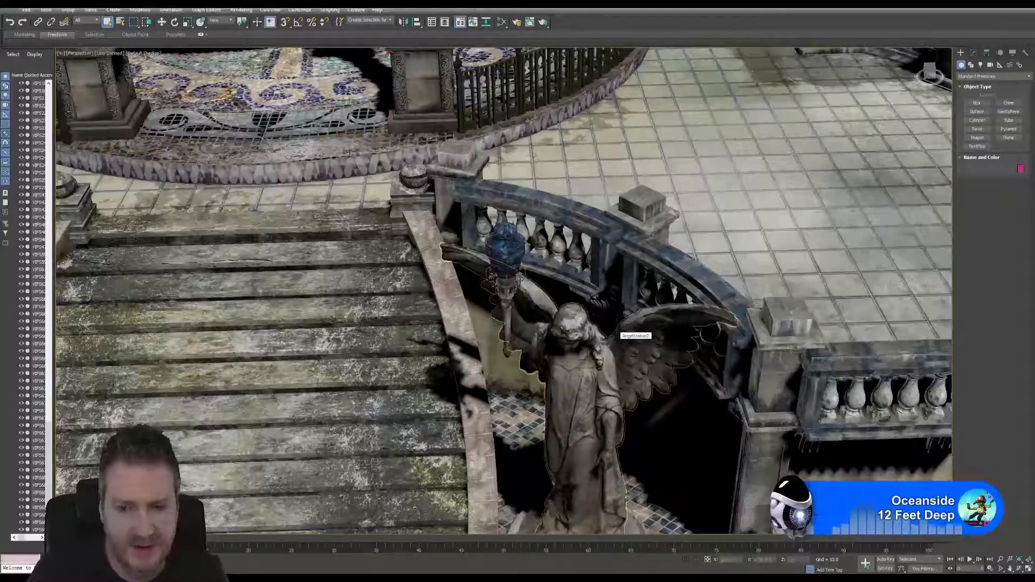
pyautogui.keyDown('alt'); pyautogui.moveTo(718, 427); pyautogui.dragTo(717, 427, button='middle'); pyautogui.keyUp('alt')
pyautogui.moveTo(703, 385); pyautogui.dragTo(694, 305, button='middle')
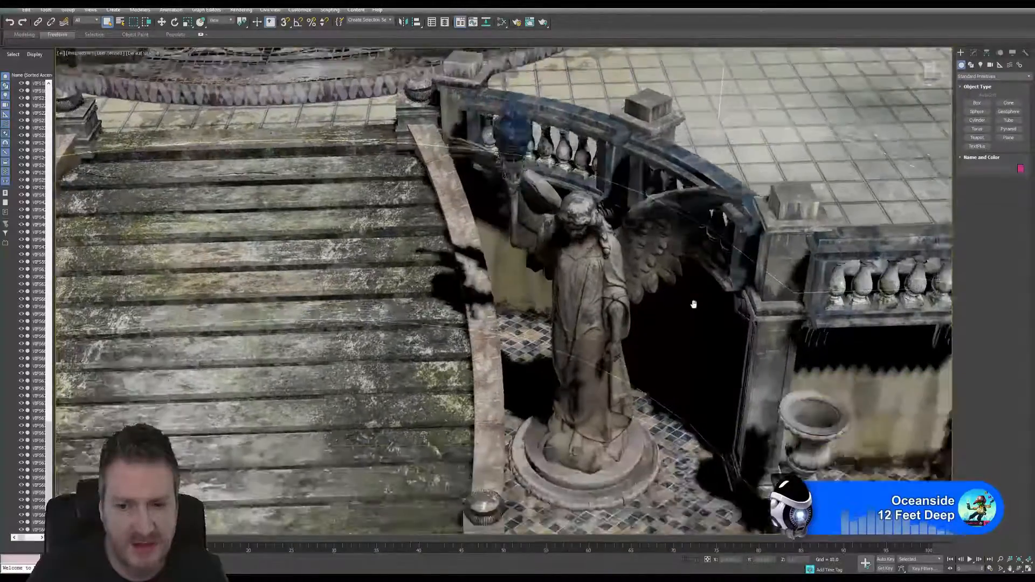
pyautogui.click(778, 357)
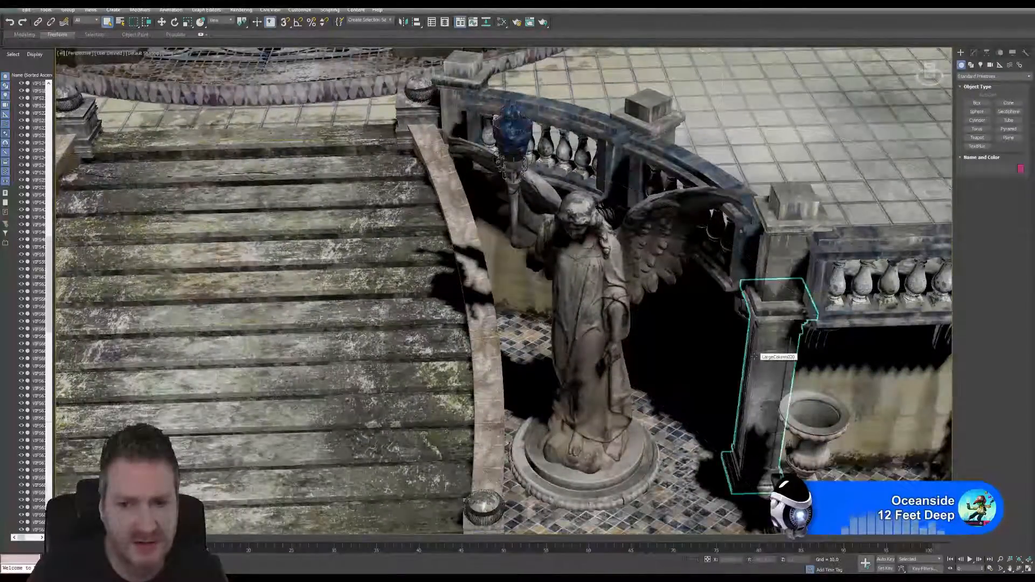
pyautogui.click(161, 22)
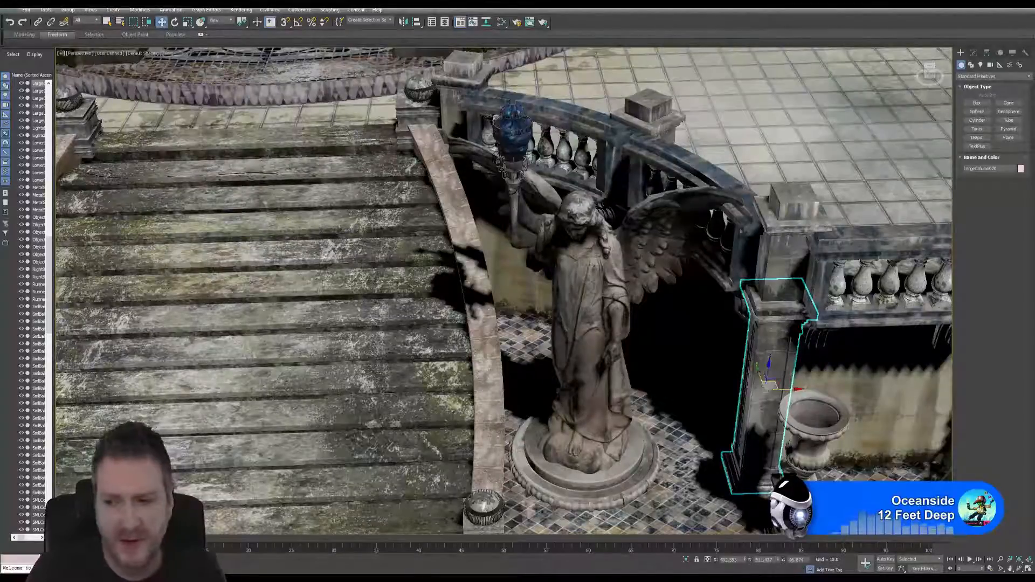
pyautogui.moveTo(790, 354); pyautogui.dragTo(806, 365, button='middle')
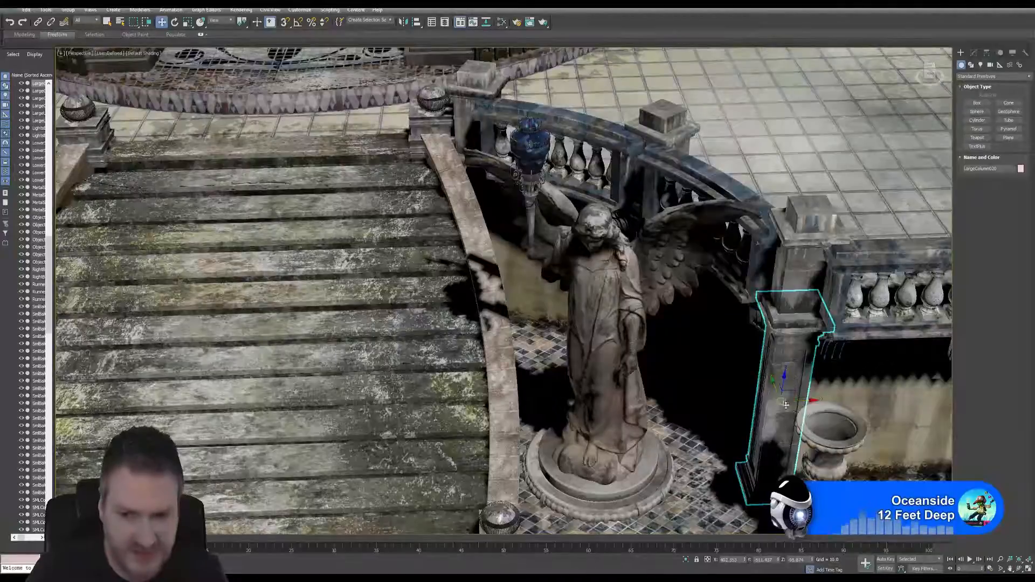
pyautogui.moveTo(791, 398); pyautogui.dragTo(547, 300)
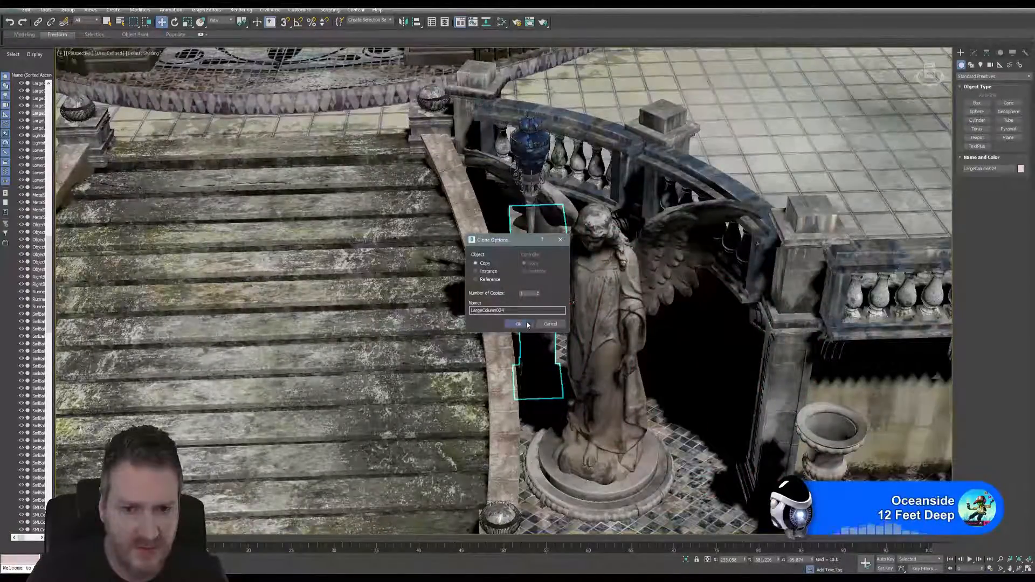
pyautogui.click(518, 324)
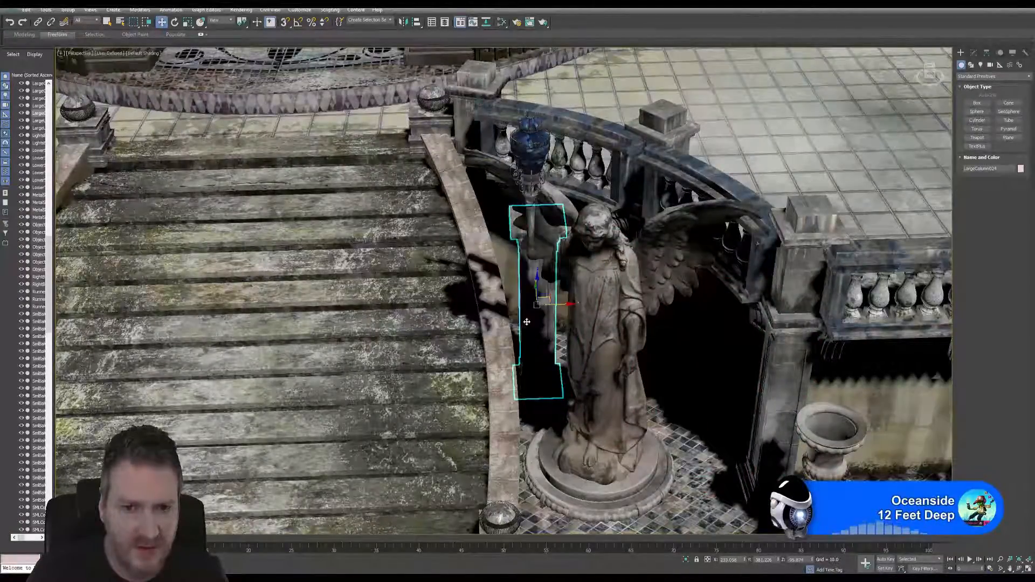
# Open the Channel Info utility and copy the 1:map channel of the original large column.
pyautogui.click(1026, 53)
pyautogui.click(994, 219)
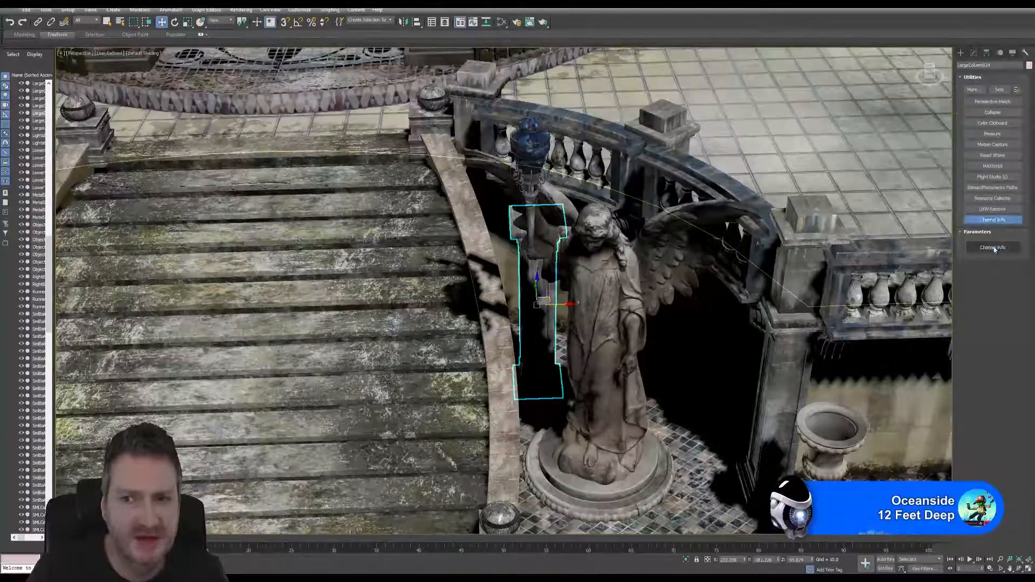
pyautogui.click(993, 247)
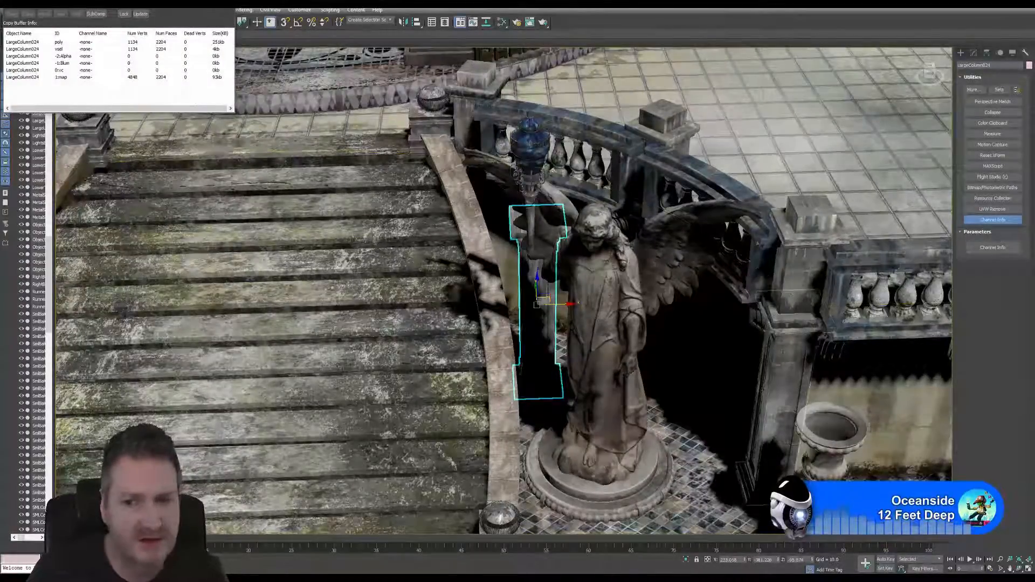
pyautogui.hotkey('ctrl', 'z')
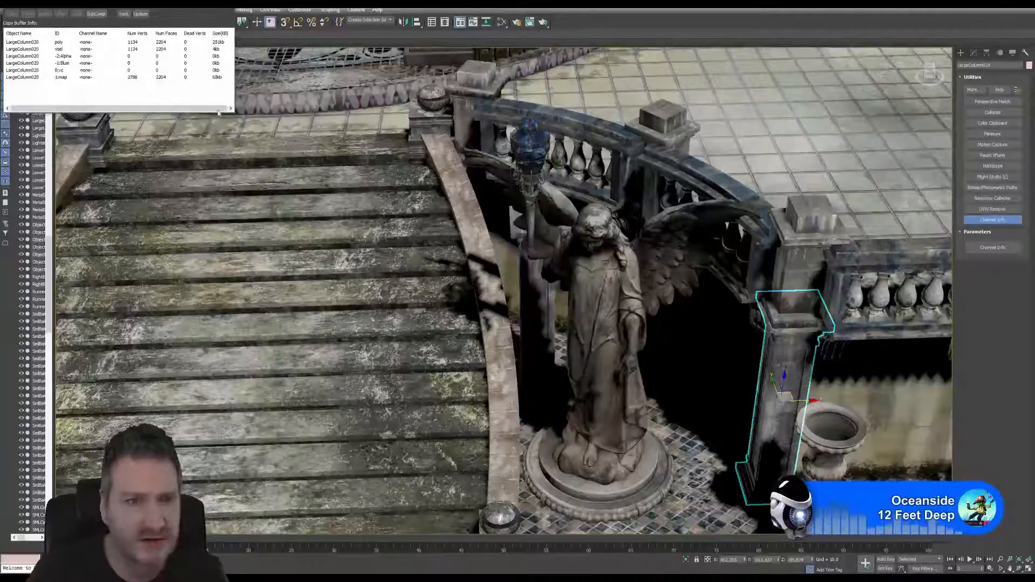
pyautogui.rightClick(82, 80)
pyautogui.click(102, 88)
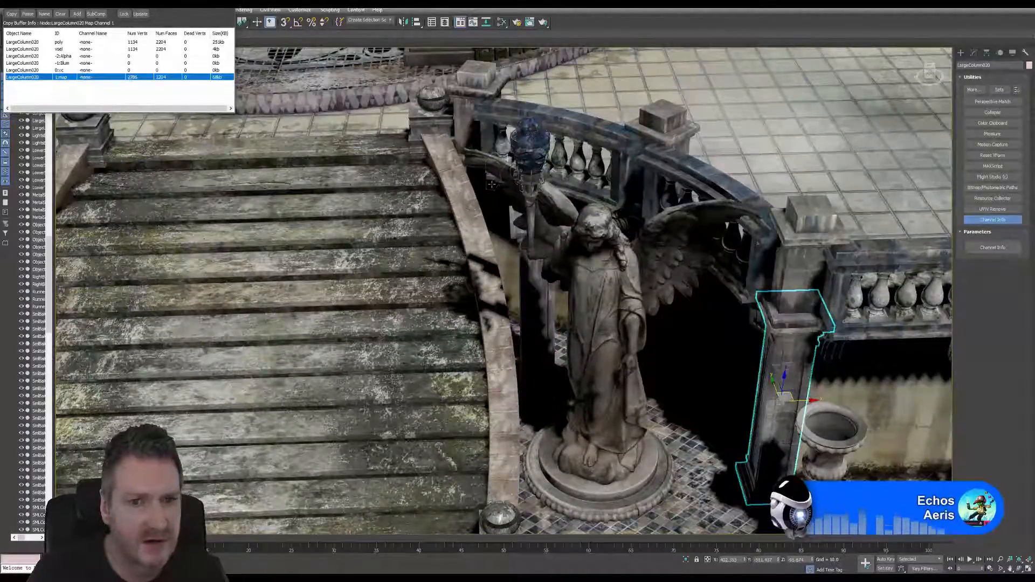
# Paste the copied map channel onto the 1:map channel of the column copy beside the staircase, keeping the default channel name.
pyautogui.click(534, 287)
pyautogui.scroll(3, 543, 295)
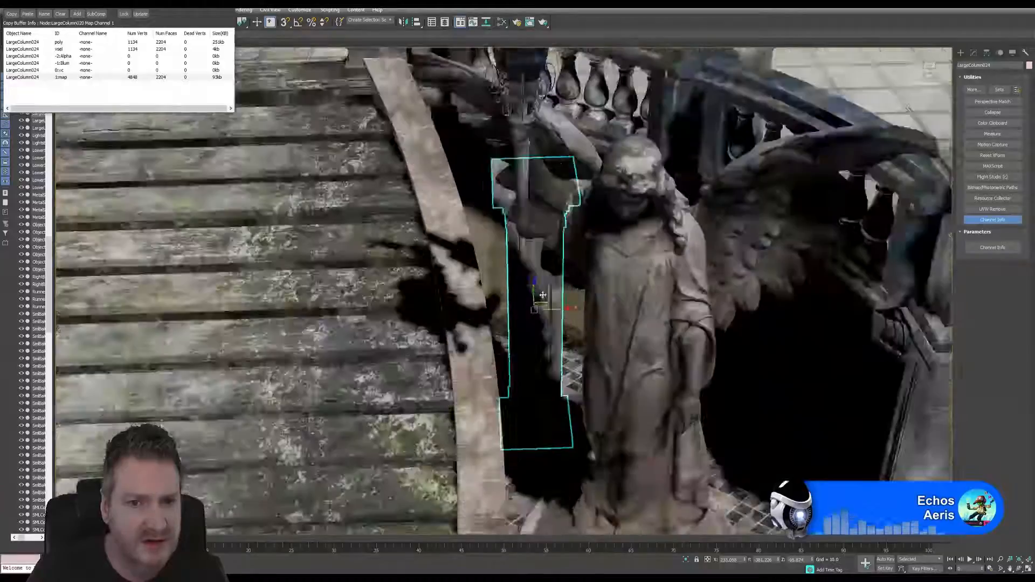
pyautogui.scroll(2, 543, 295)
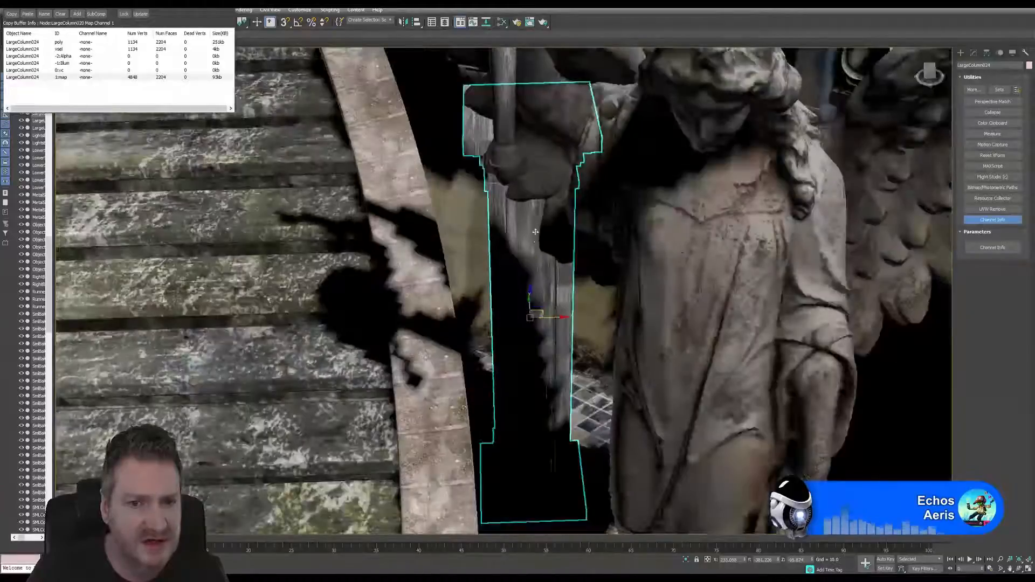
pyautogui.rightClick(83, 79)
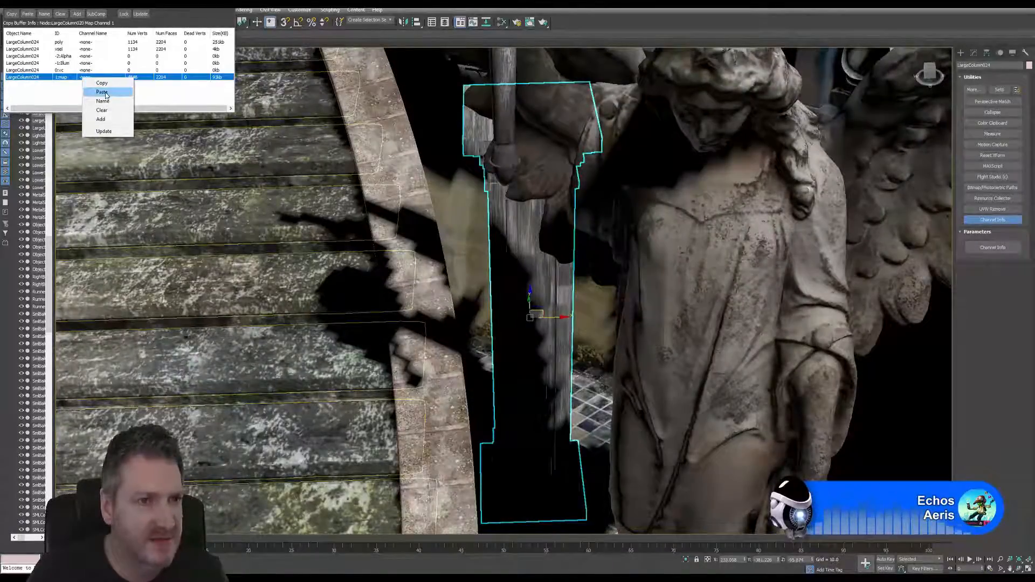
pyautogui.click(102, 92)
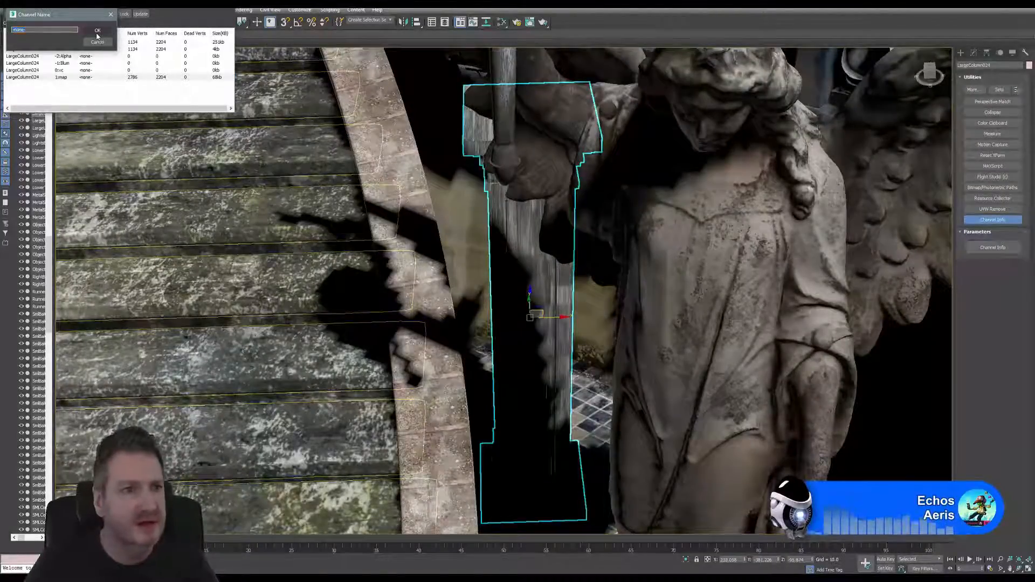
pyautogui.click(97, 33)
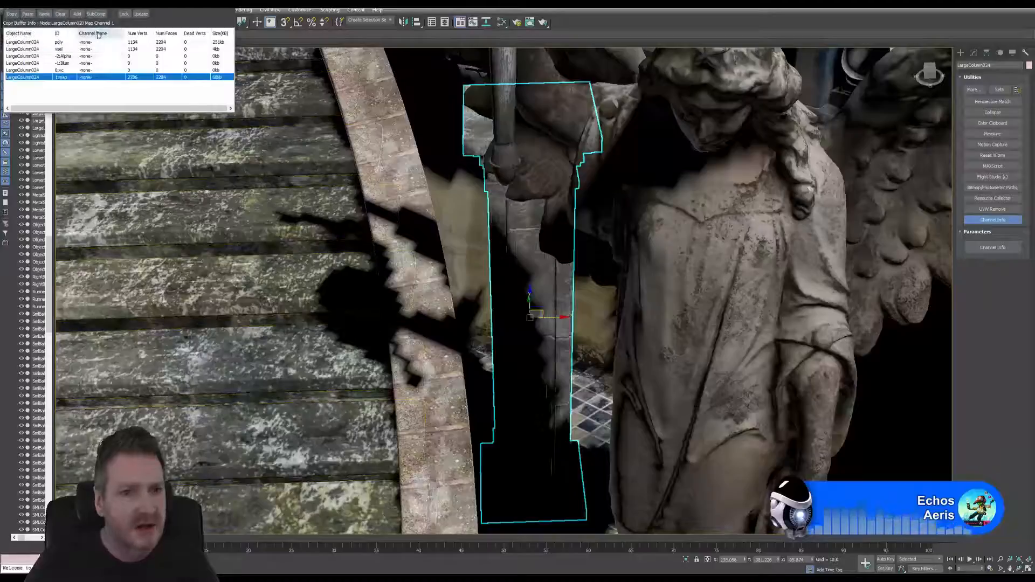
pyautogui.click(223, 9)
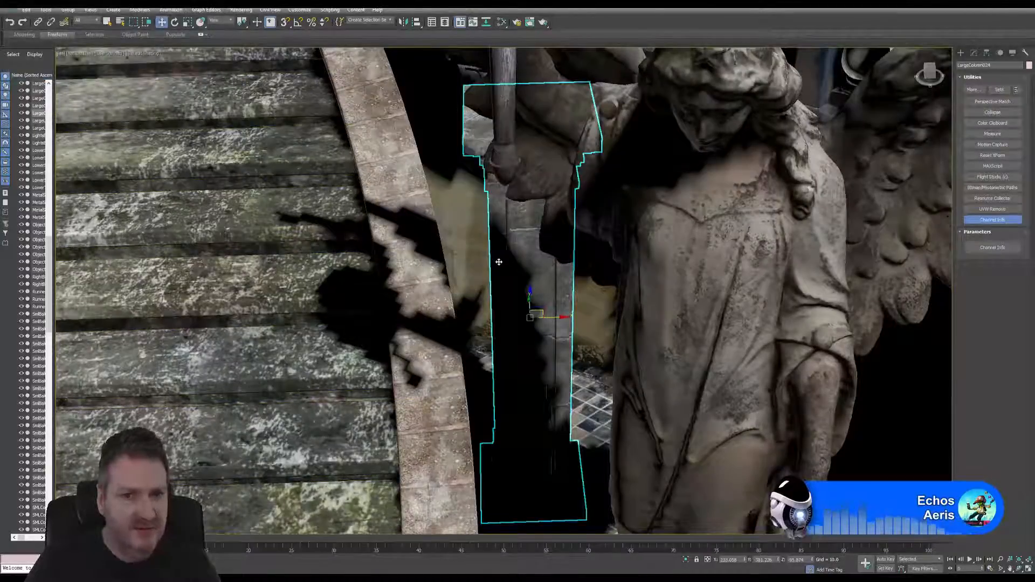
# Try assigning the standard material that uses bitmap Map #84 to the column copy in the Slate Material Editor.
pyautogui.scroll(-10, 499, 262)
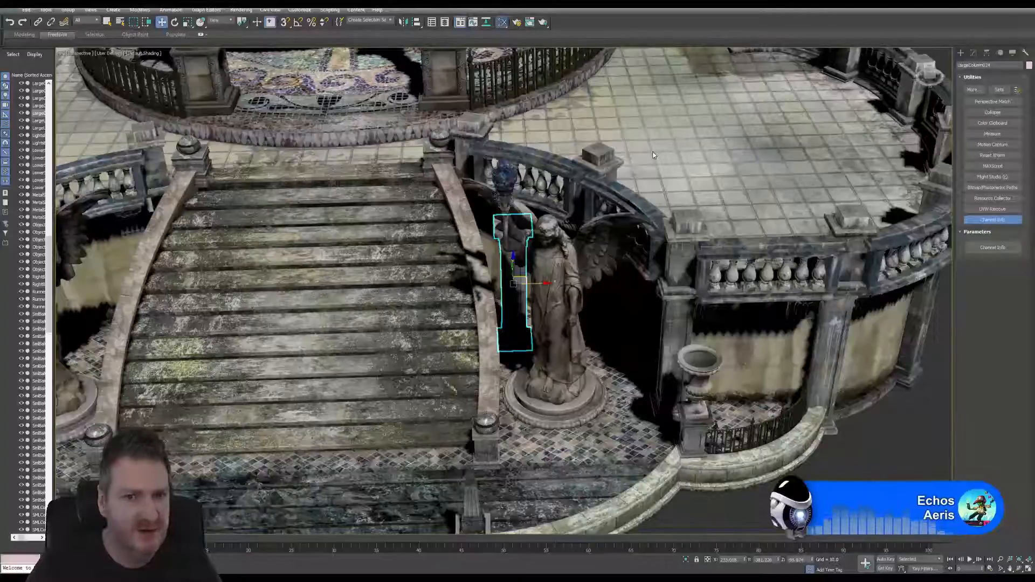
pyautogui.press('m')
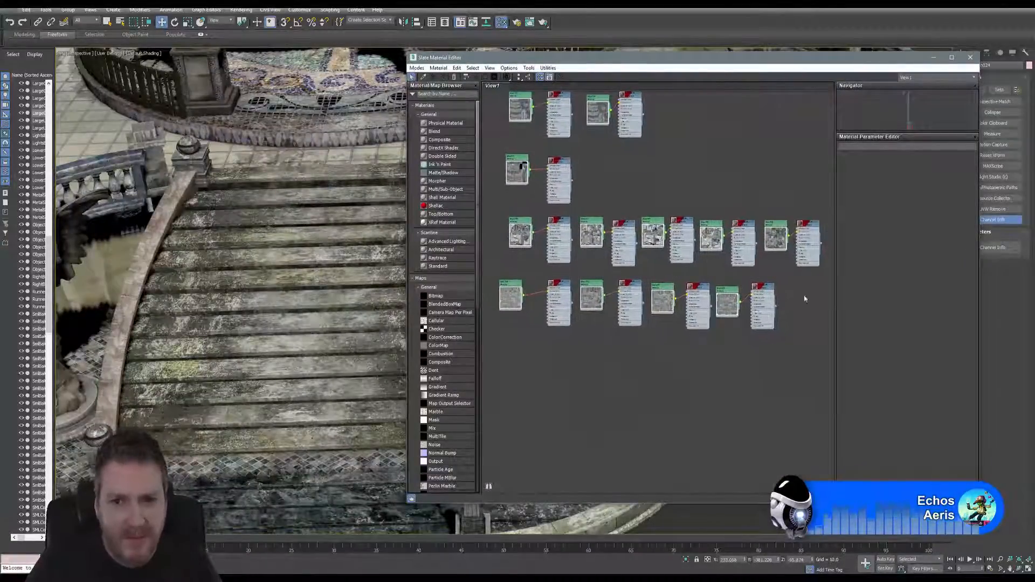
pyautogui.scroll(5, 751, 297)
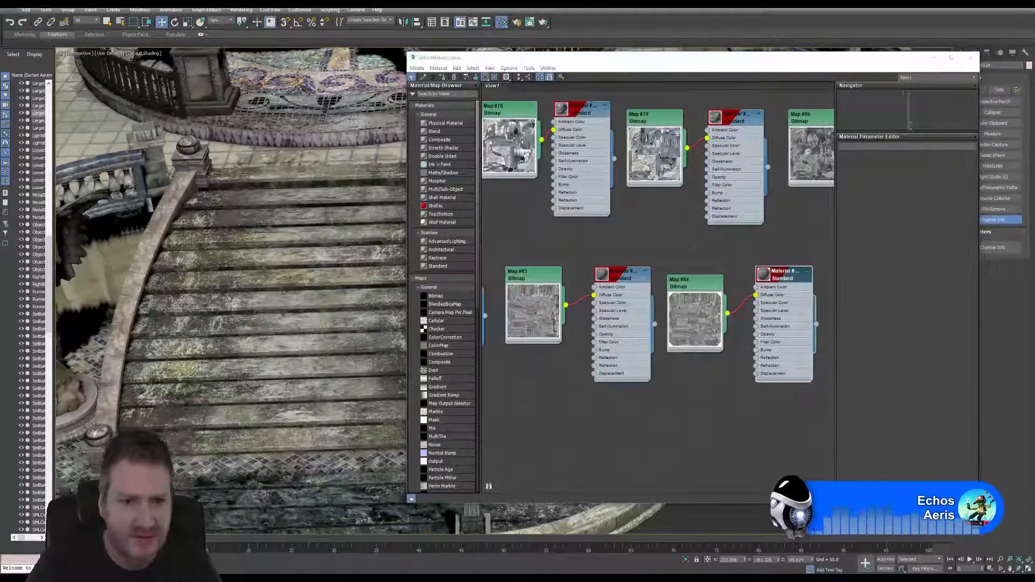
pyautogui.click(202, 235)
pyautogui.press('z')
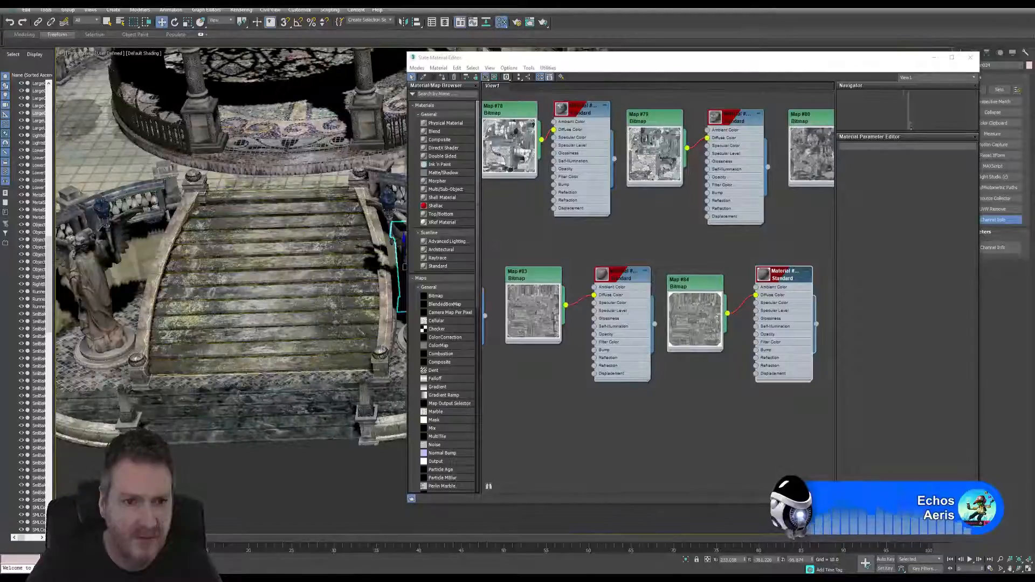
pyautogui.moveTo(240, 244); pyautogui.dragTo(143, 180, button='middle')
pyautogui.scroll(3, 225, 246)
pyautogui.scroll(2, 242, 240)
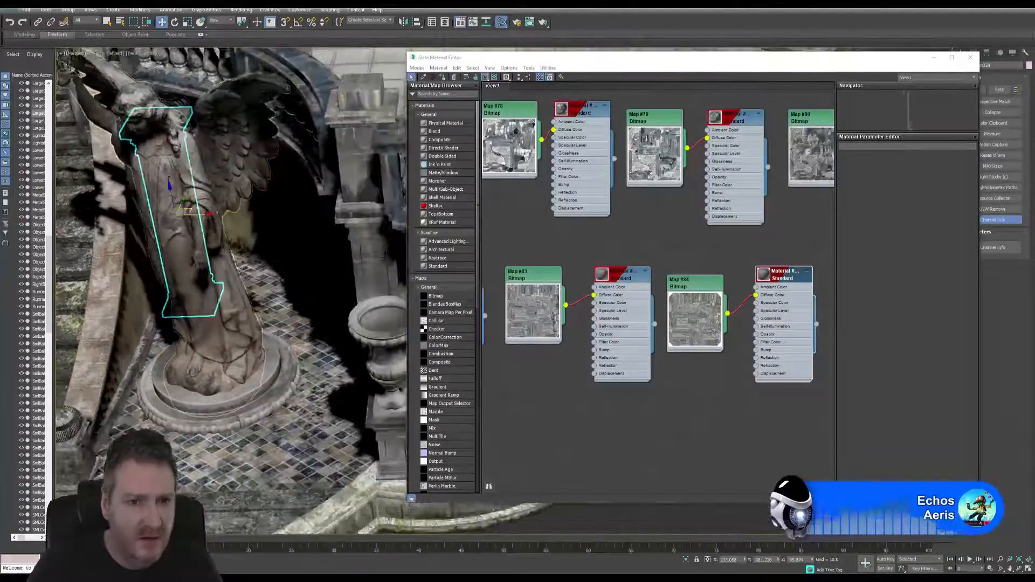
pyautogui.rightClick(787, 273)
pyautogui.click(808, 285)
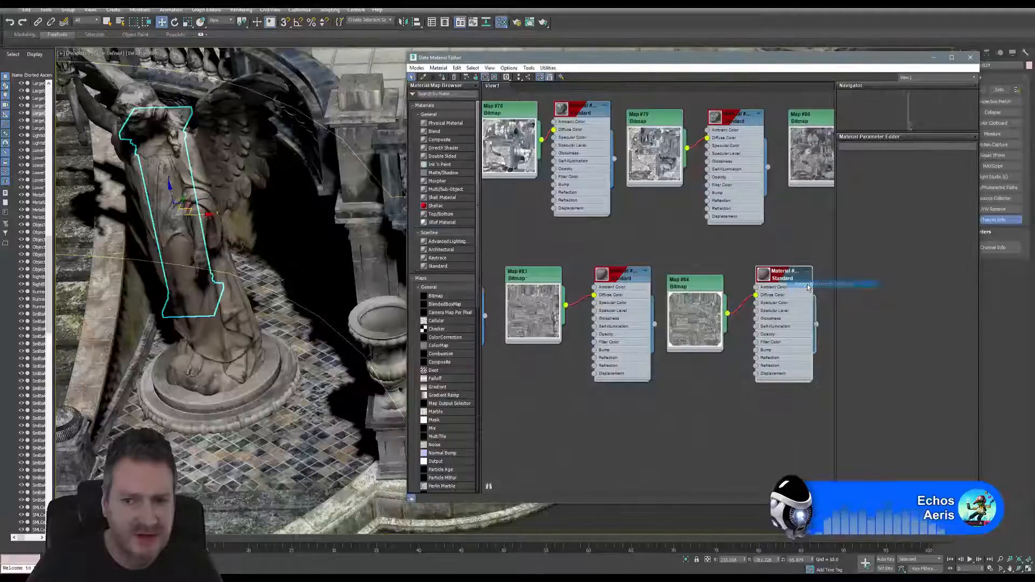
pyautogui.click(971, 60)
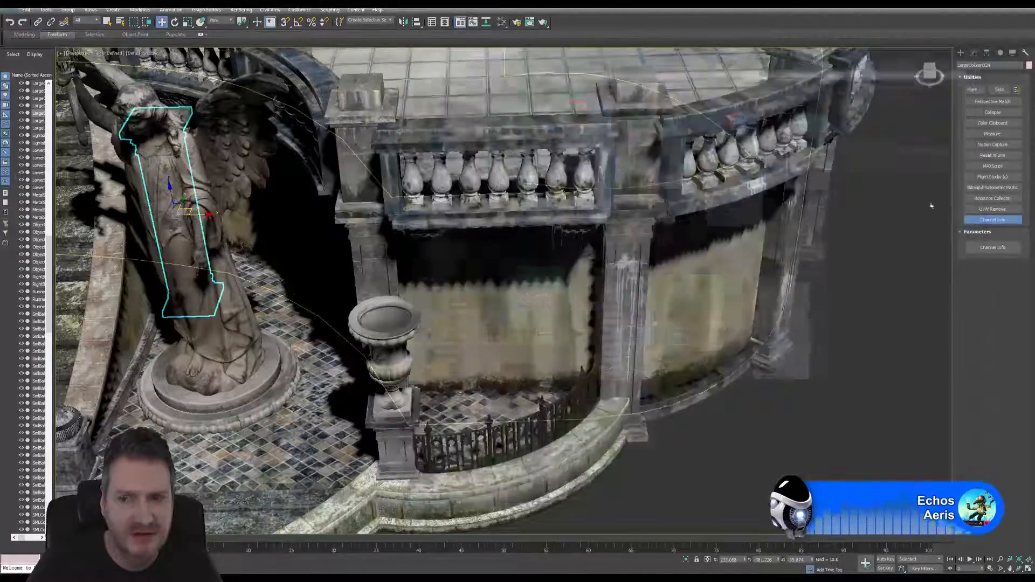
# Assign the standard material that uses bitmap Map #82 to the column copy in the Slate Material Editor.
pyautogui.click(1018, 571)
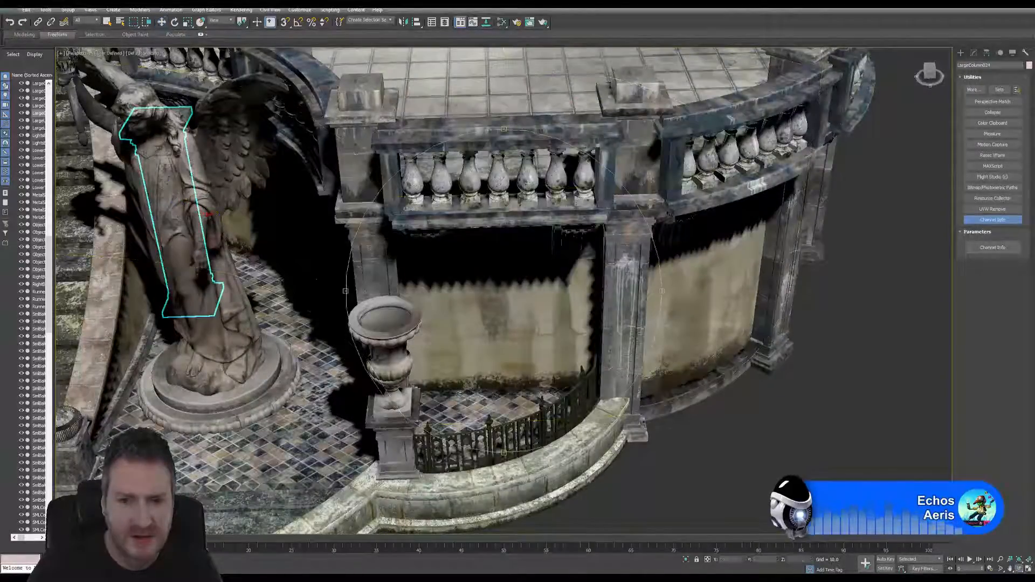
pyautogui.moveTo(413, 319); pyautogui.dragTo(444, 284)
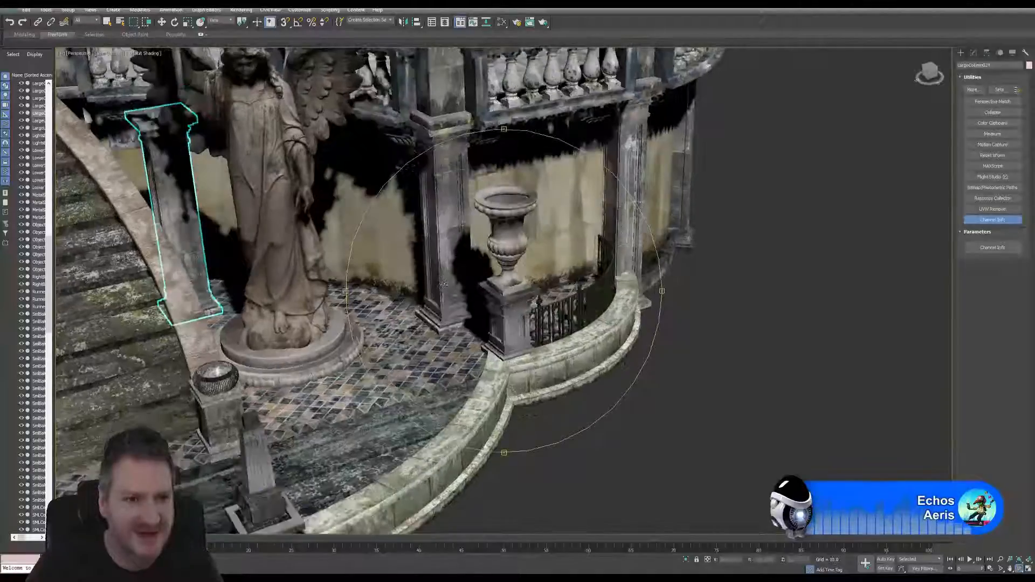
pyautogui.click(502, 23)
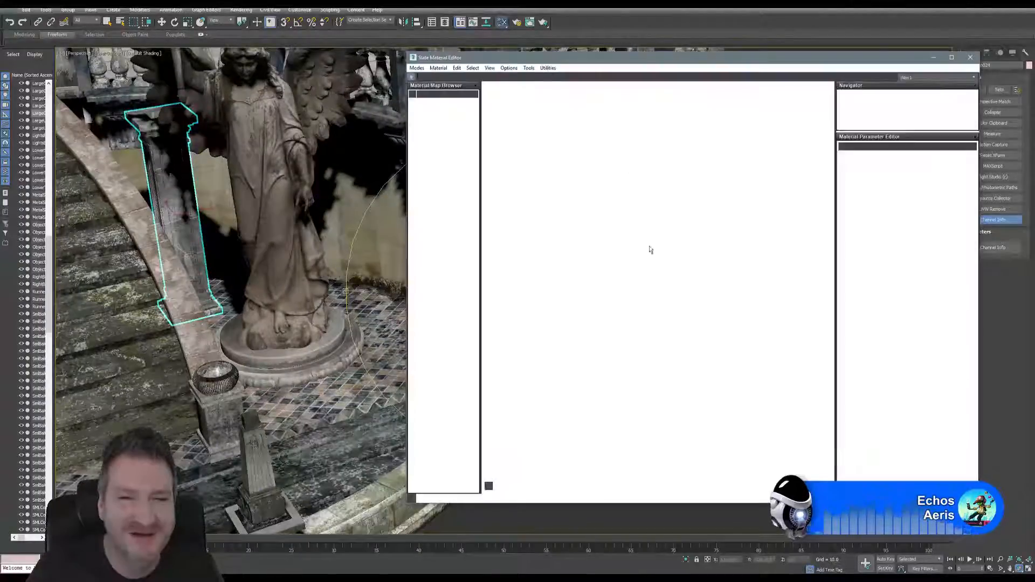
pyautogui.moveTo(696, 261); pyautogui.dragTo(781, 249, button='middle')
pyautogui.moveTo(677, 248); pyautogui.dragTo(705, 230, button='middle')
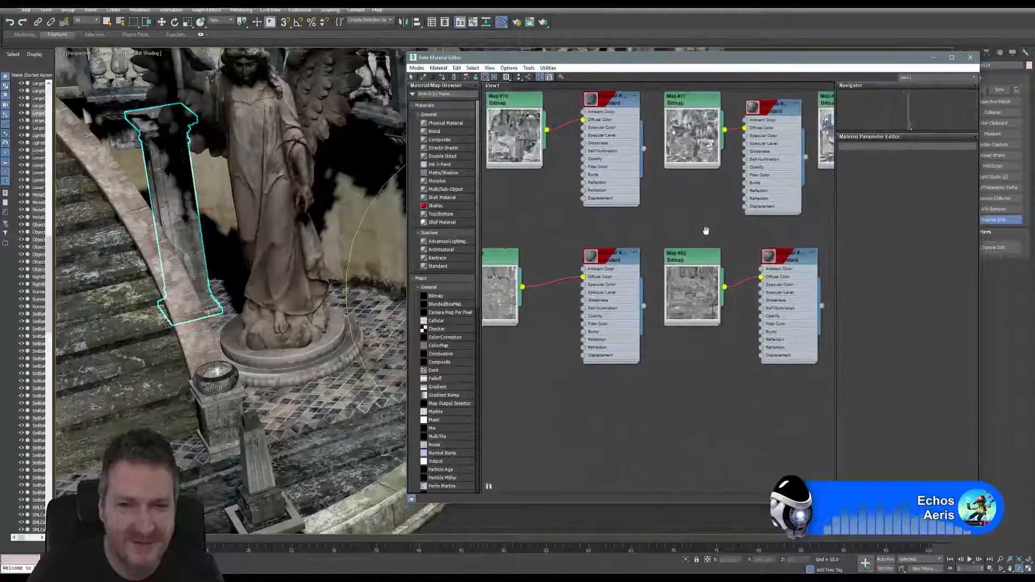
pyautogui.rightClick(784, 261)
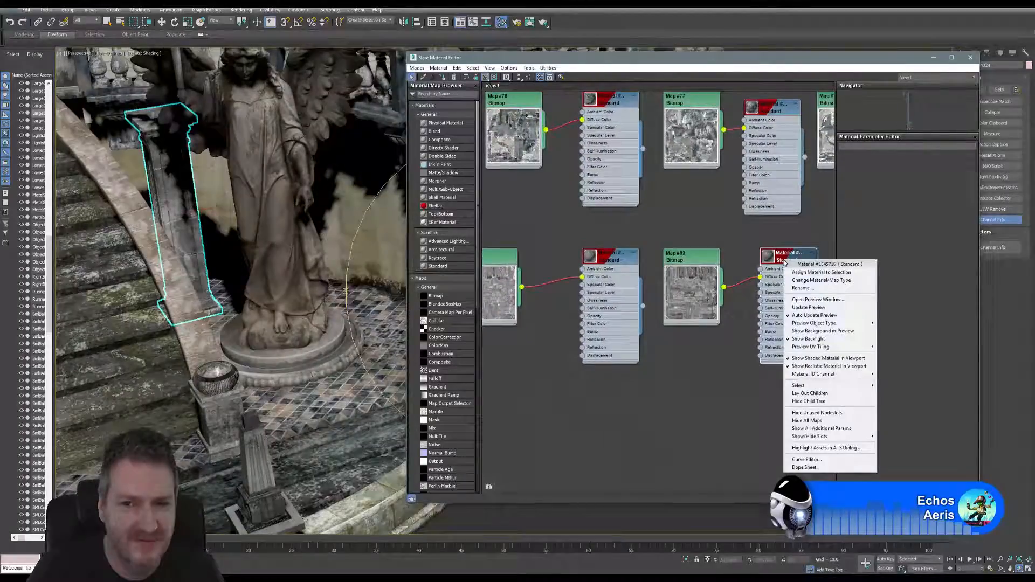
pyautogui.click(814, 273)
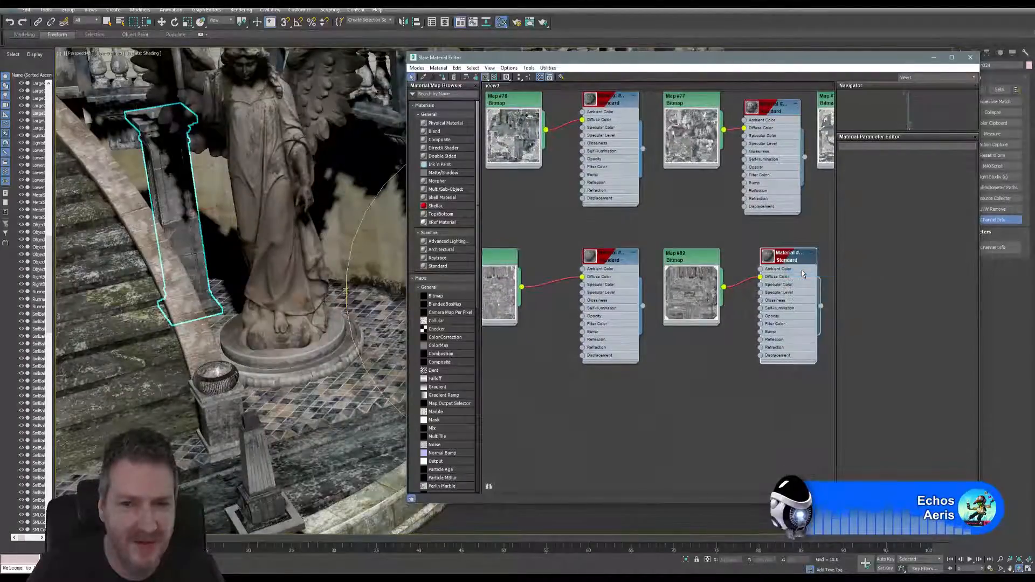
pyautogui.click(975, 61)
# Move the column copy back from beside the angel statue toward the curved balustrade behind it.
pyautogui.keyDown('alt'); pyautogui.moveTo(251, 247); pyautogui.dragTo(211, 238, button='middle'); pyautogui.keyUp('alt')
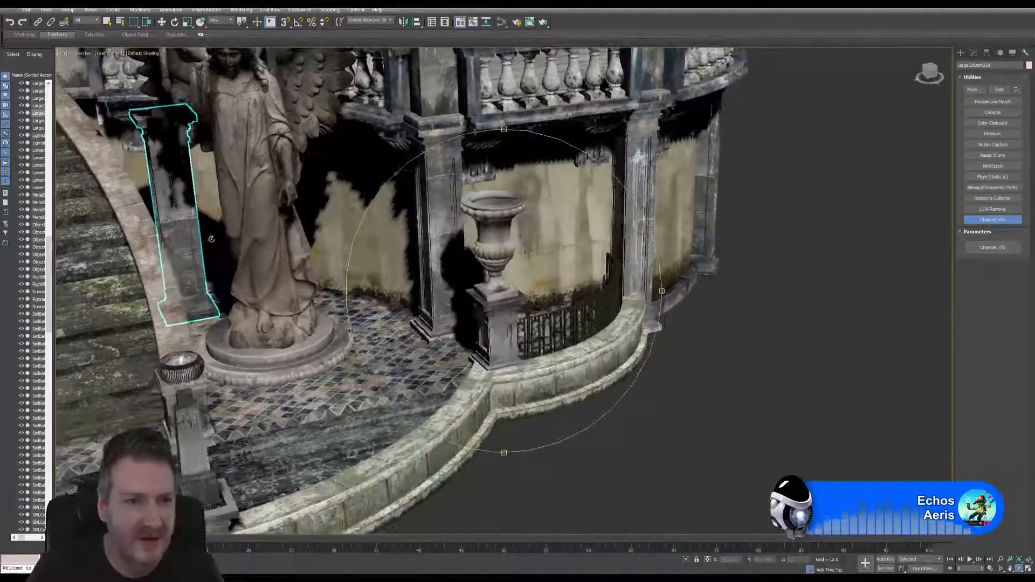
pyautogui.keyDown('alt'); pyautogui.moveTo(441, 289); pyautogui.dragTo(681, 400, button='middle'); pyautogui.keyUp('alt')
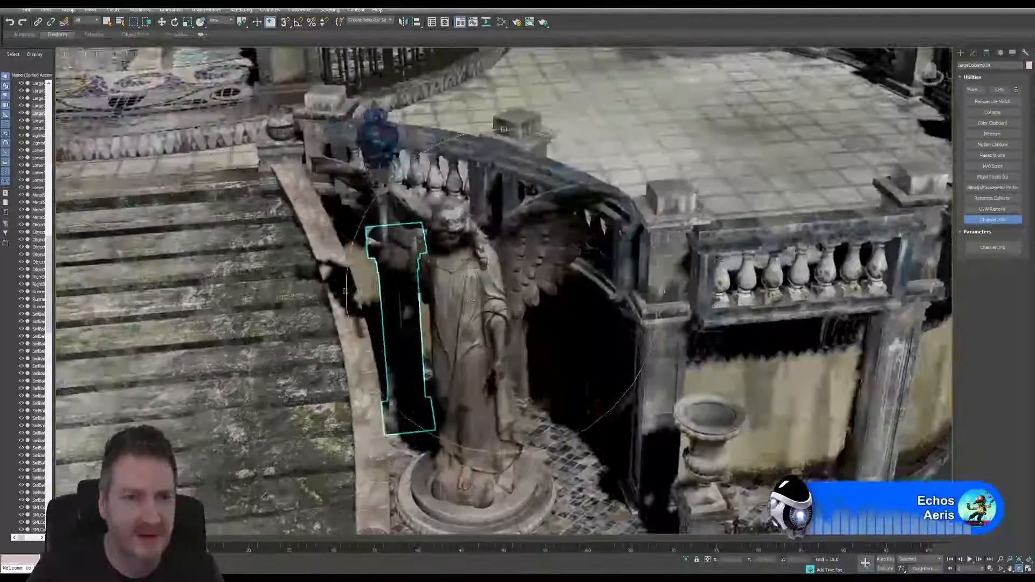
pyautogui.moveTo(460, 260); pyautogui.dragTo(591, 316, button='middle')
pyautogui.scroll(3, 451, 234)
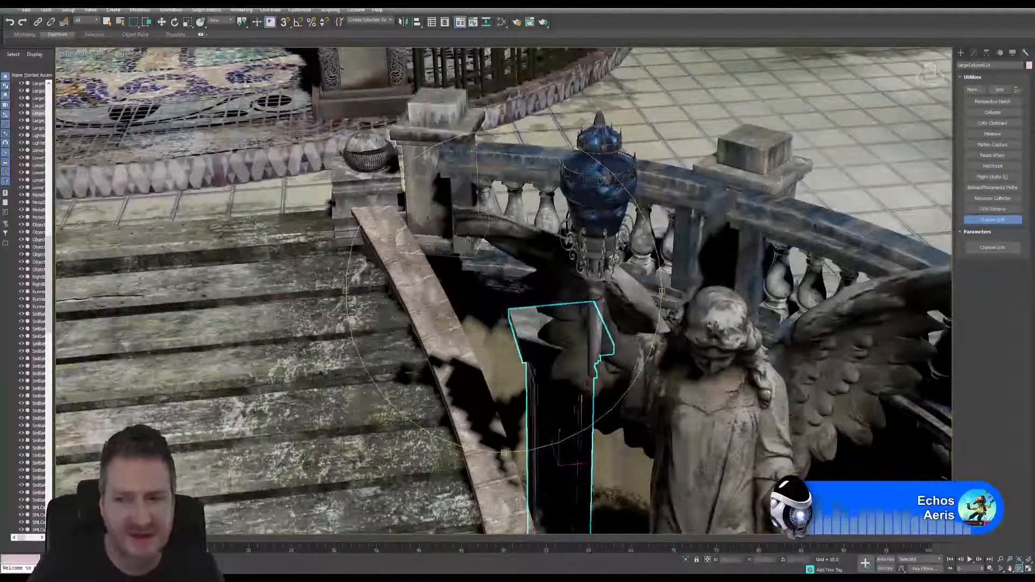
pyautogui.press('w')
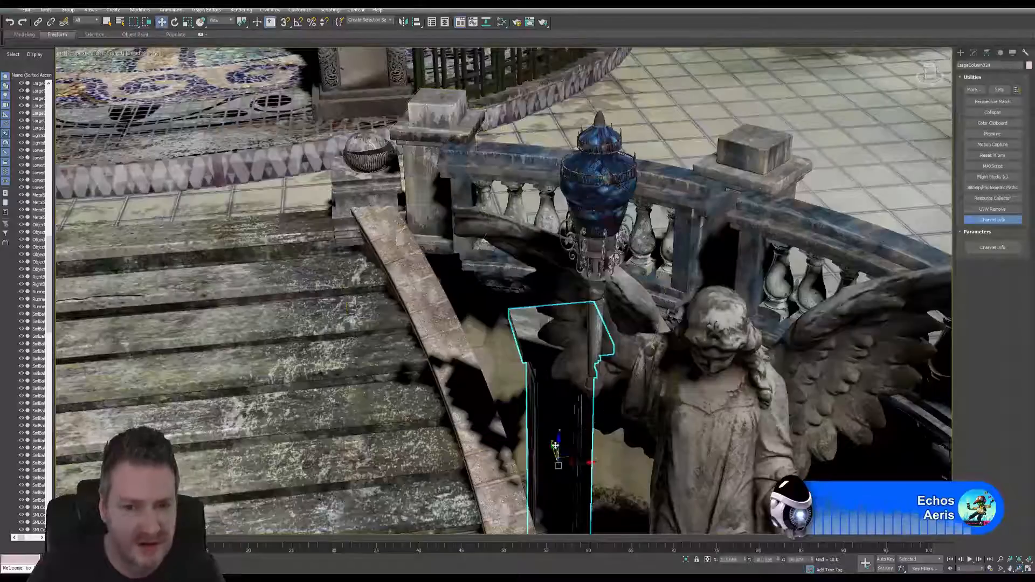
pyautogui.moveTo(553, 447); pyautogui.dragTo(499, 374)
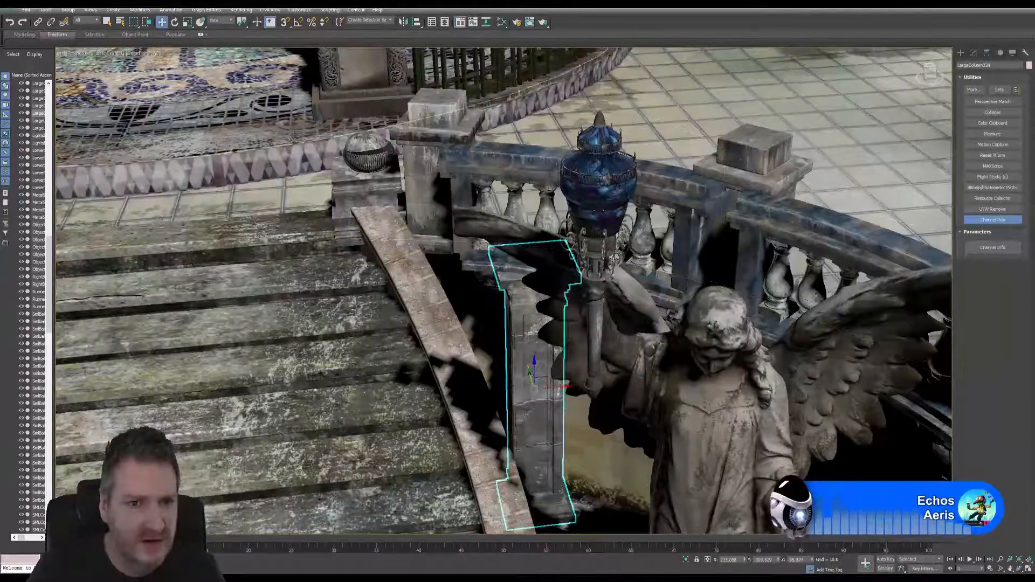
# Rotate the column copy about its vertical axis and move it to the upper part of the staircase's curved side.
pyautogui.press('e')
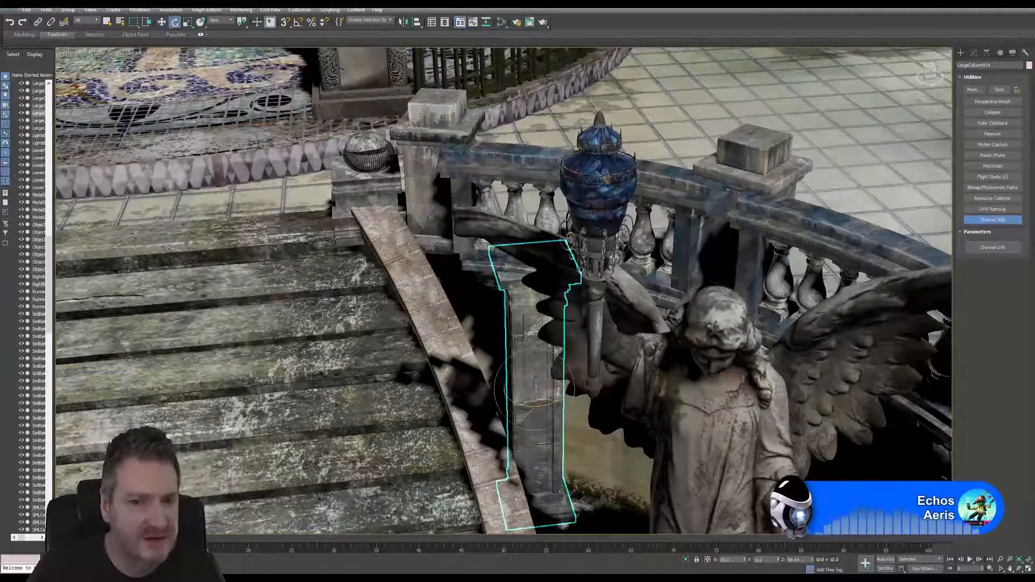
pyautogui.moveTo(530, 406); pyautogui.dragTo(513, 406)
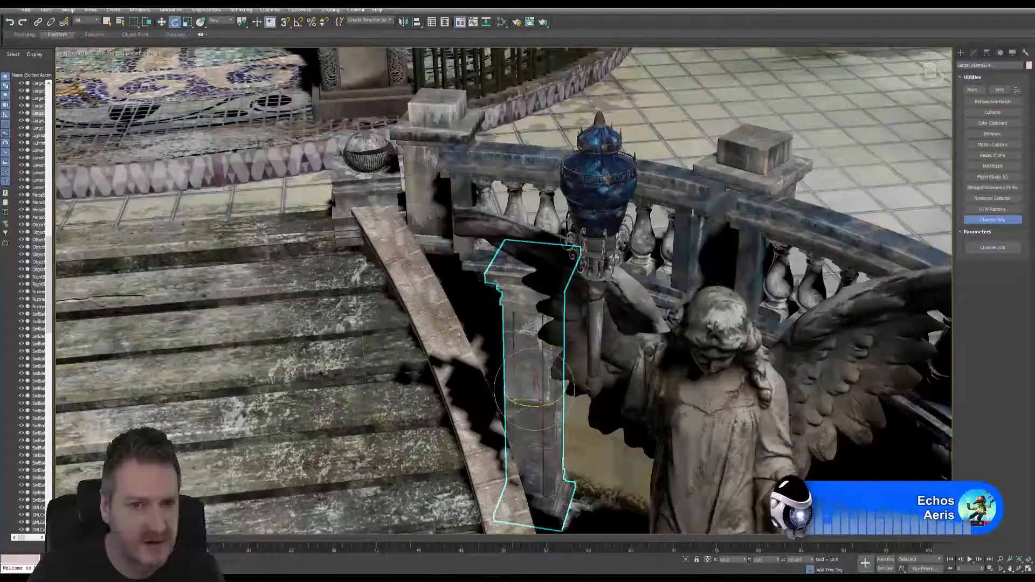
pyautogui.click(161, 23)
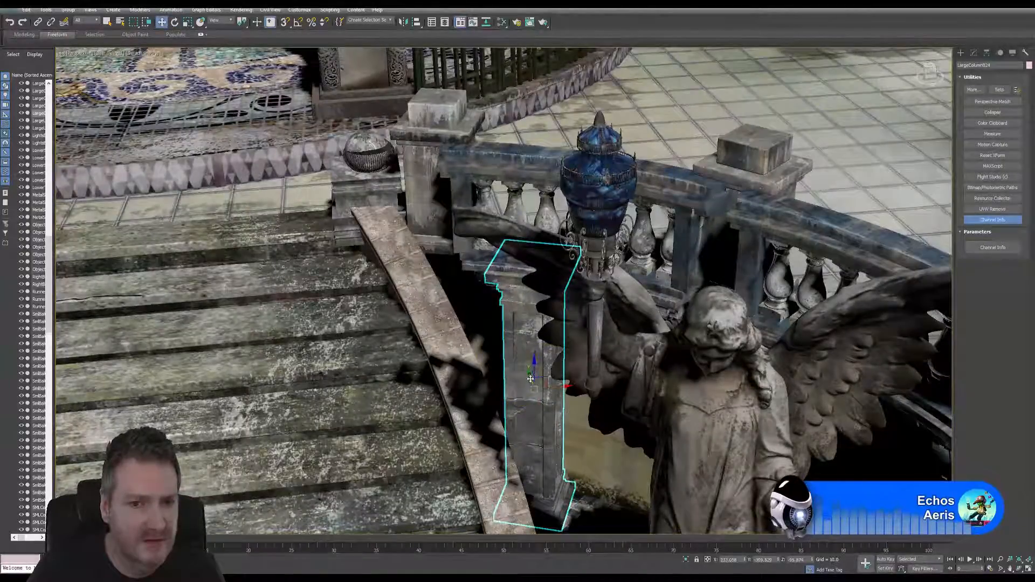
pyautogui.moveTo(530, 376); pyautogui.dragTo(450, 353)
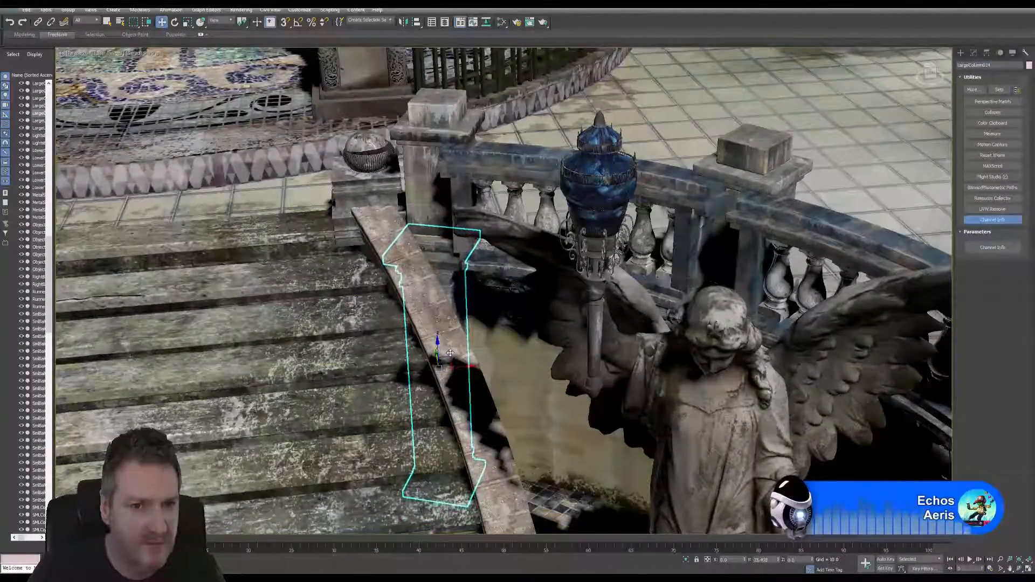
# Set the reference coordinate system to Local and move the column copy along its local X axis toward the ball-topped pedestal.
pyautogui.click(1019, 569)
pyautogui.moveTo(459, 305); pyautogui.dragTo(534, 362)
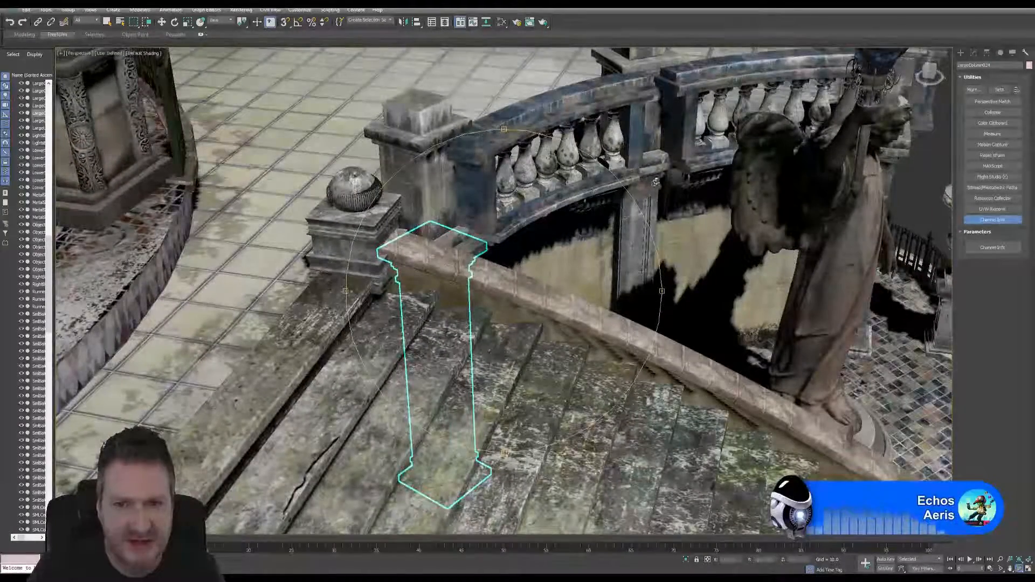
pyautogui.moveTo(602, 214); pyautogui.dragTo(487, 336)
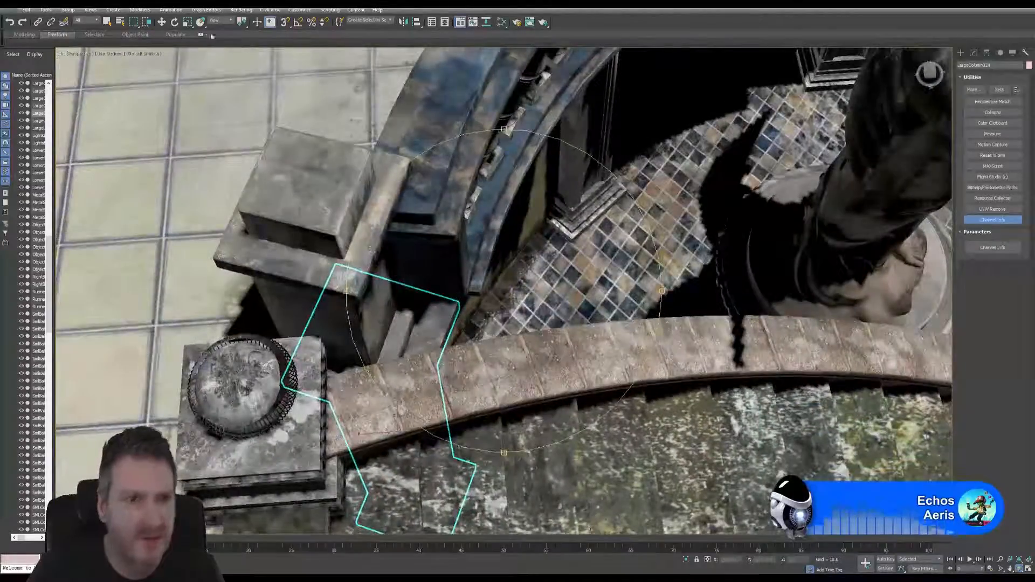
pyautogui.click(161, 23)
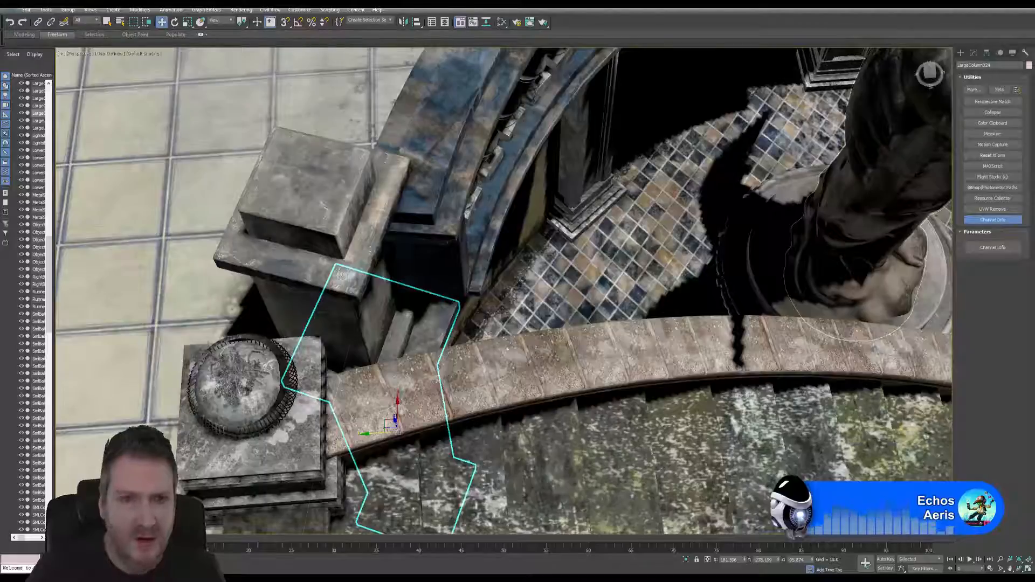
pyautogui.click(246, 25)
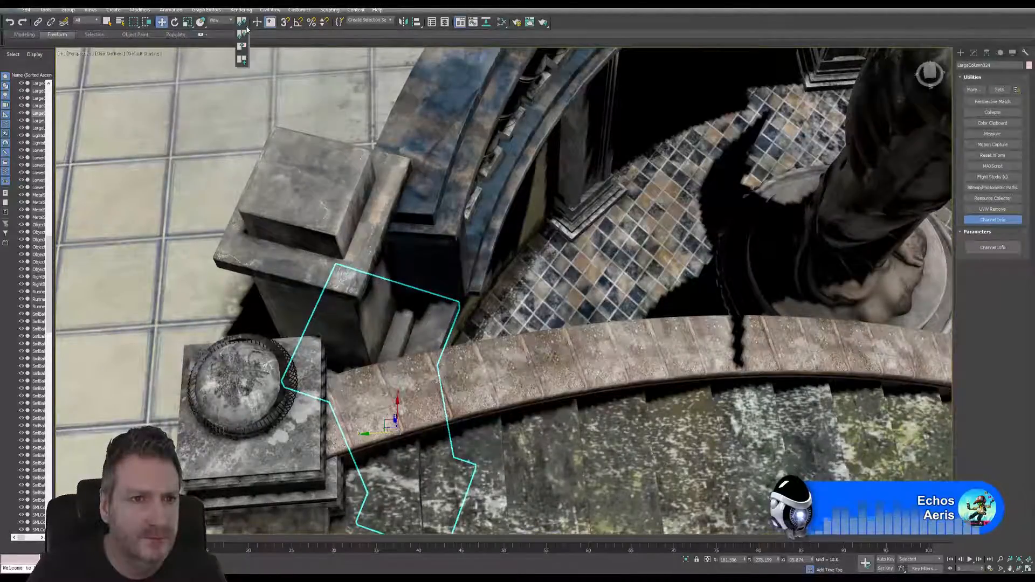
pyautogui.click(247, 29)
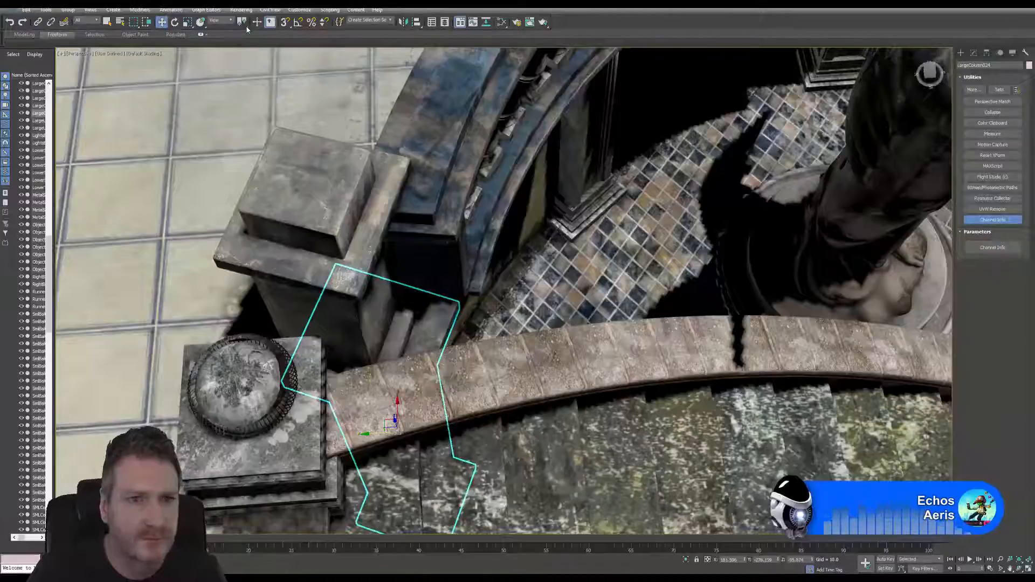
pyautogui.click(220, 20)
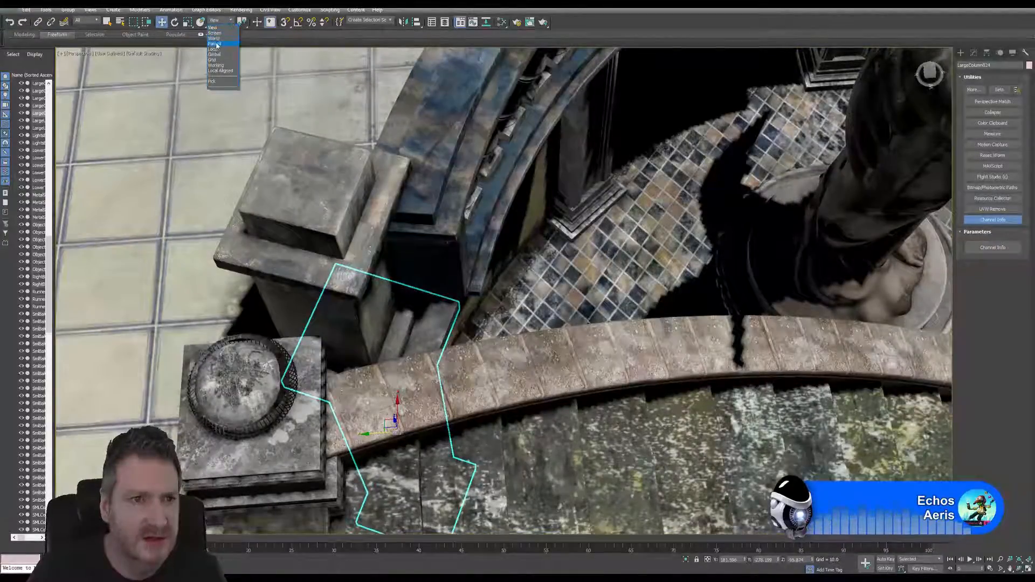
pyautogui.click(215, 44)
pyautogui.click(230, 21)
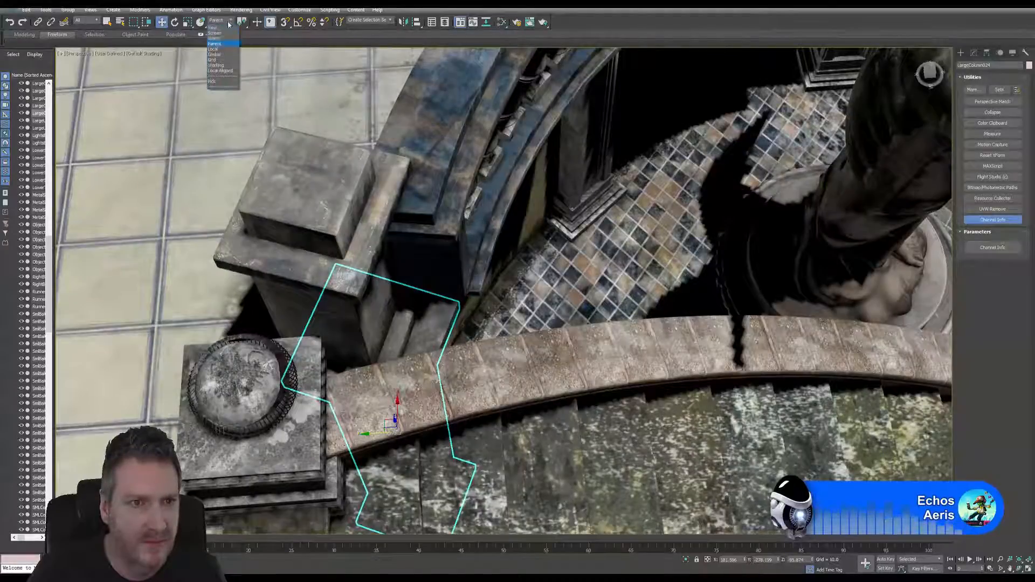
pyautogui.click(221, 49)
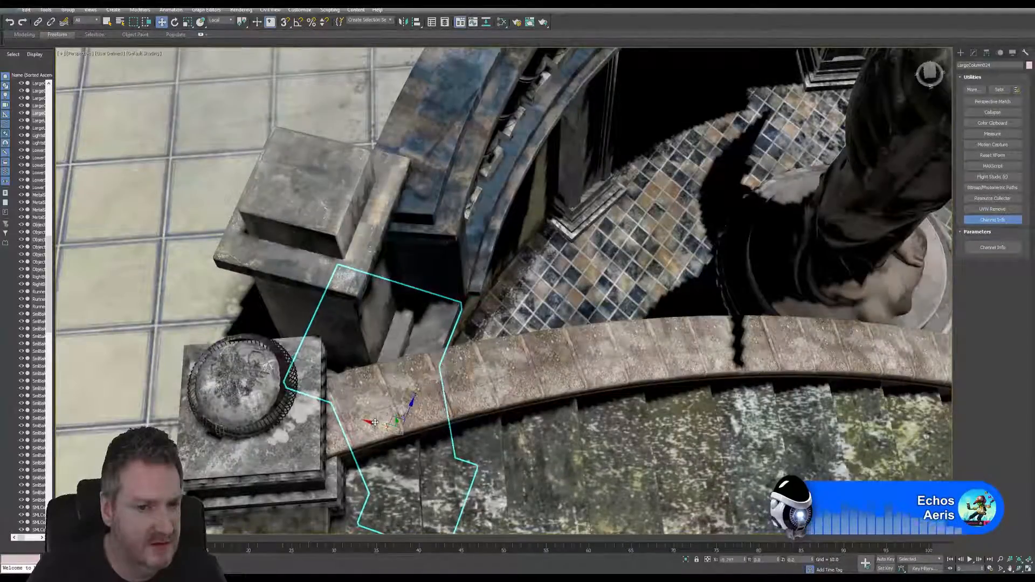
pyautogui.moveTo(372, 423)
pyautogui.mouseDown()
pyautogui.moveTo(345, 419)
pyautogui.moveTo(355, 414)
pyautogui.mouseUp()
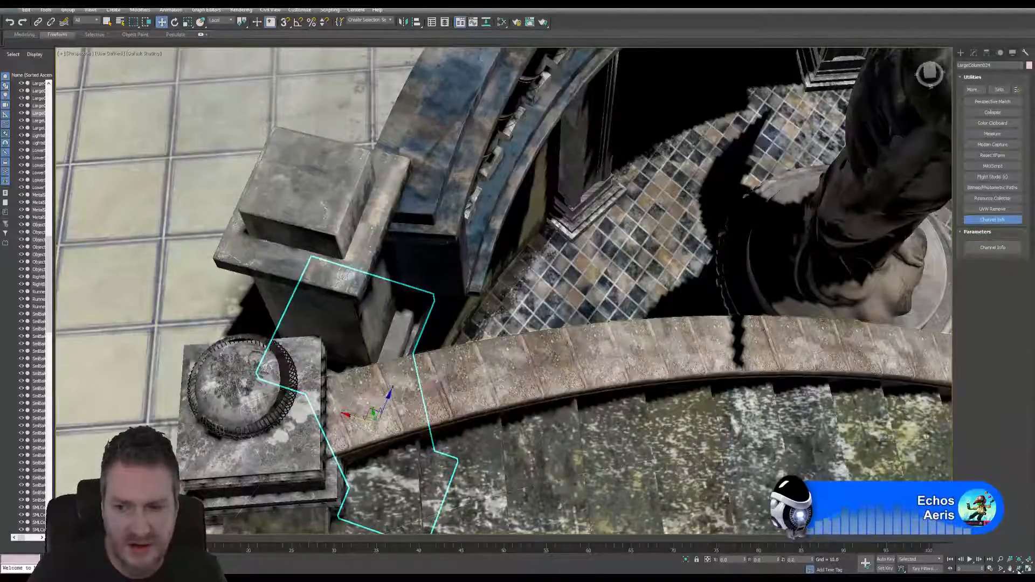
# Rotate the column copy slightly about its vertical axis and nudge it along its local X axis beneath the end of the curved balustrade.
pyautogui.press('e')
pyautogui.keyDown('alt'); pyautogui.moveTo(386, 395); pyautogui.dragTo(384, 249, button='middle'); pyautogui.keyUp('alt')
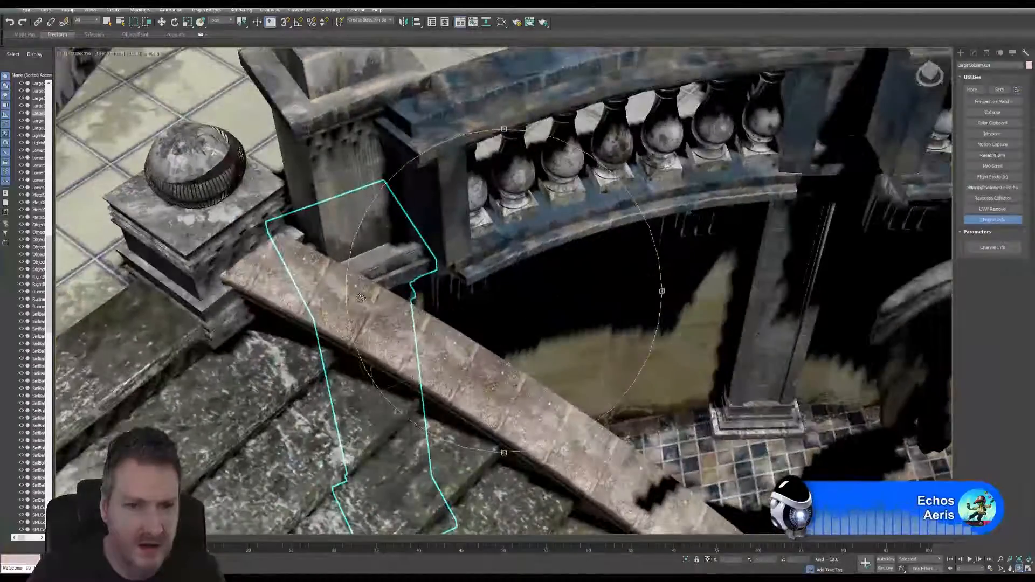
pyautogui.click(175, 22)
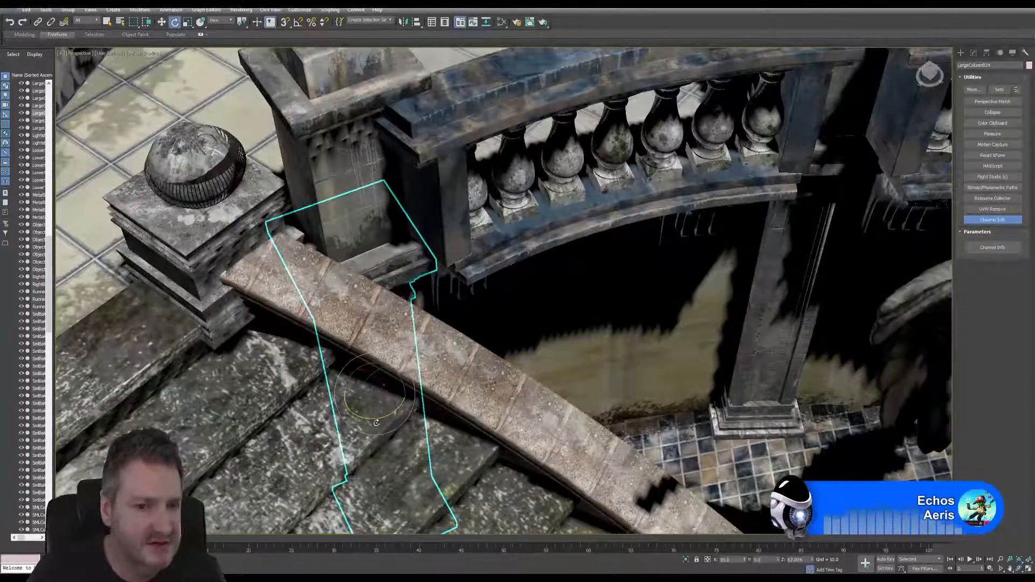
pyautogui.moveTo(379, 417); pyautogui.dragTo(381, 416)
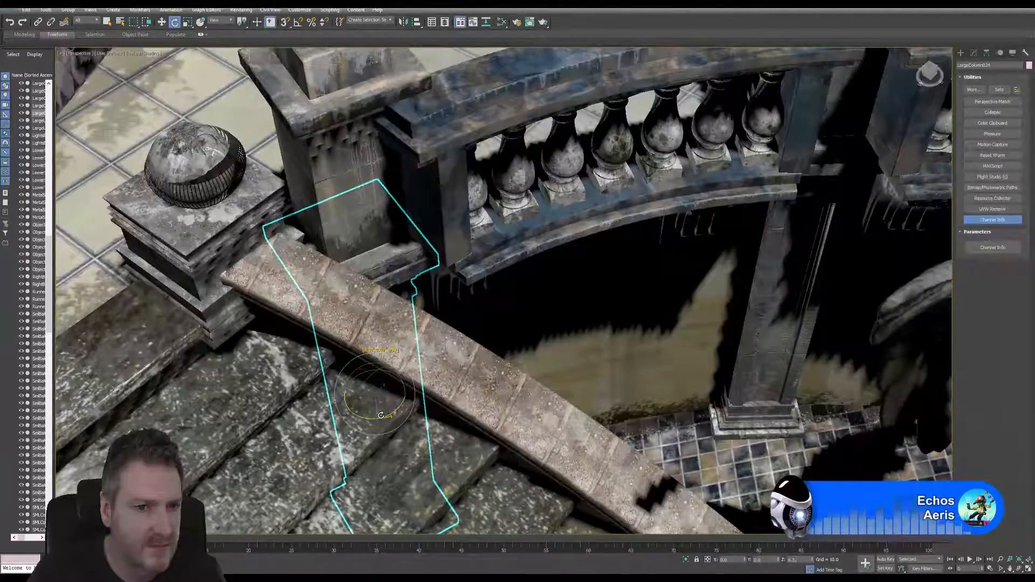
pyautogui.click(162, 22)
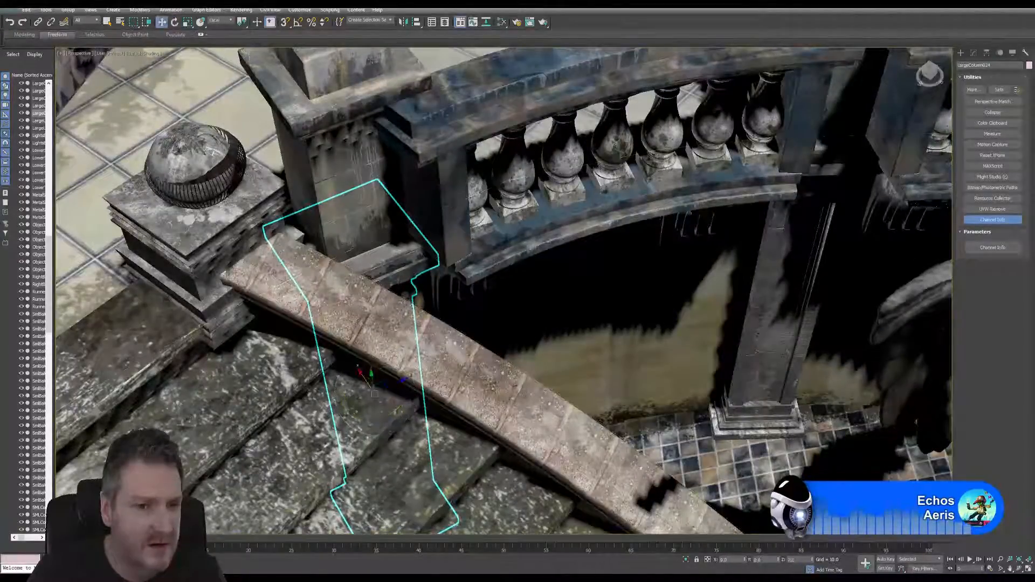
pyautogui.moveTo(361, 375); pyautogui.dragTo(355, 373)
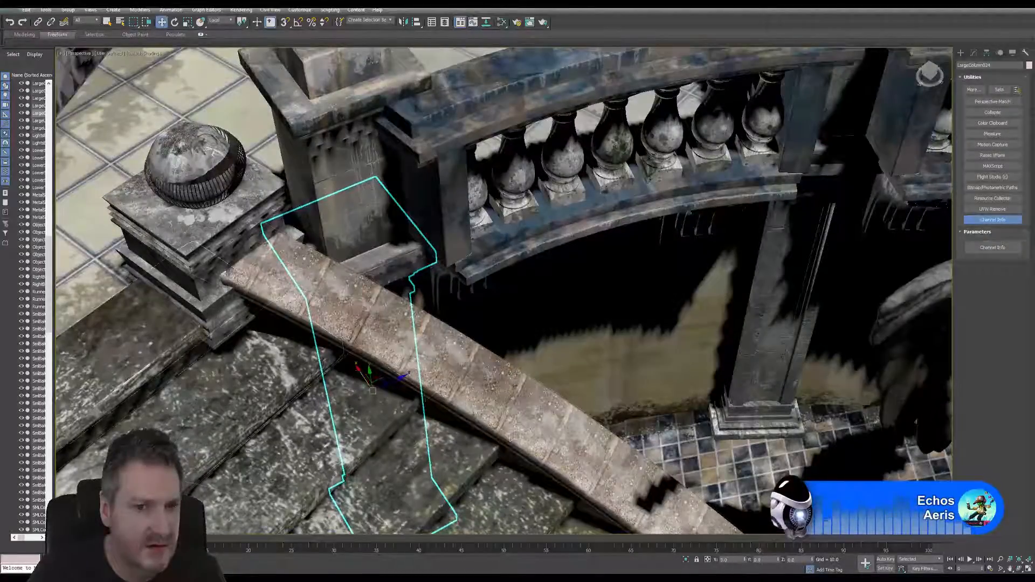
# Delete the stray column-top fragment that overlaps the column copy behind the stair's curved side.
pyautogui.click(1019, 569)
pyautogui.moveTo(486, 270); pyautogui.dragTo(422, 297)
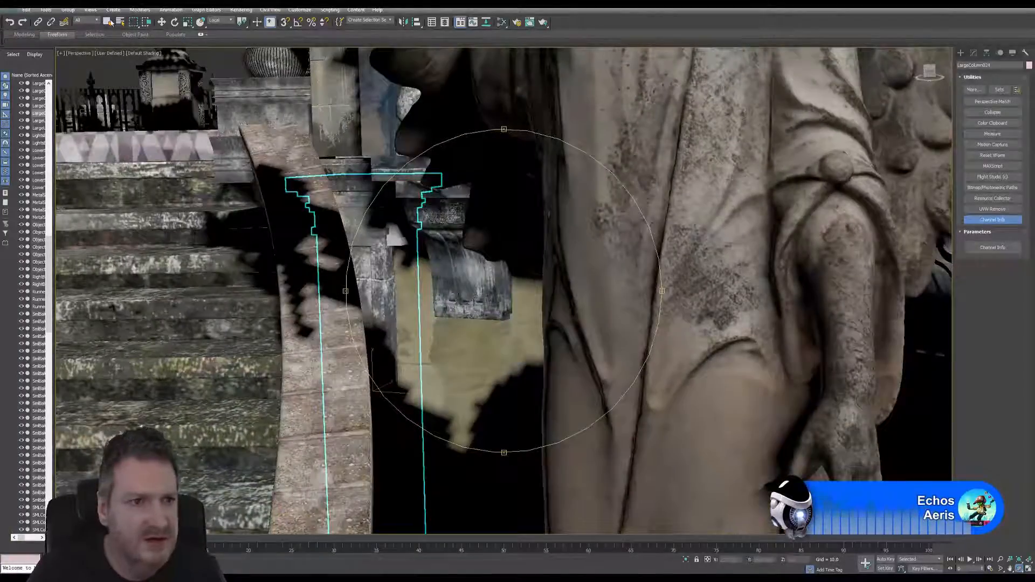
pyautogui.click(107, 21)
pyautogui.click(396, 236)
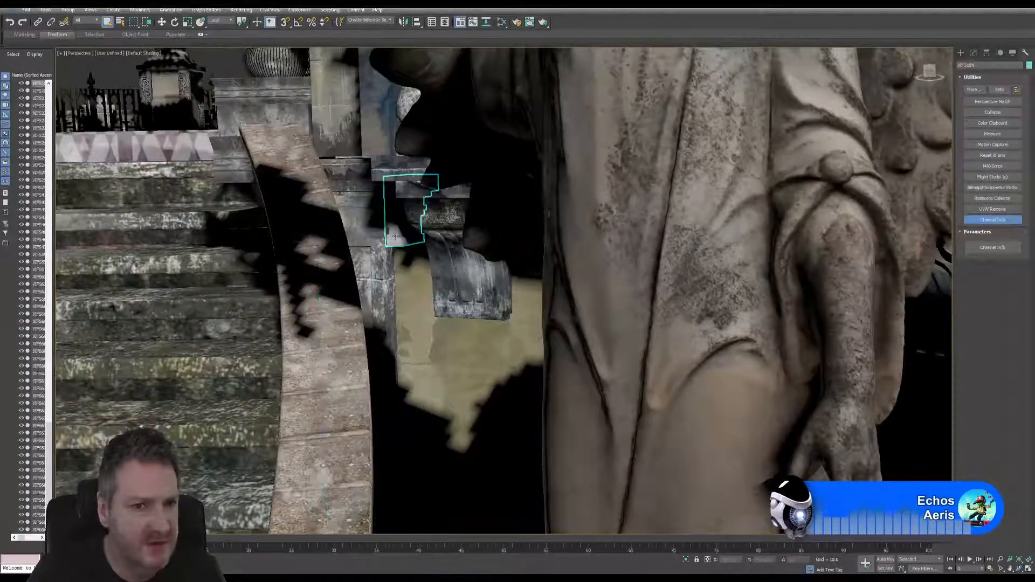
pyautogui.press('Delete')
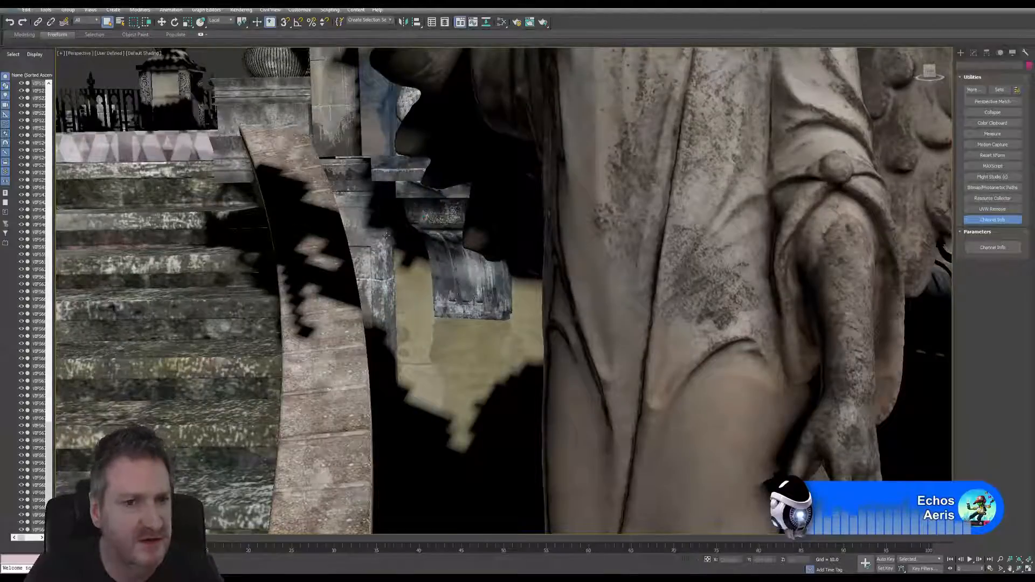
# Delete the matching stray column-top fragment at the balustrade end on the opposite side of the staircase.
pyautogui.moveTo(271, 207); pyautogui.dragTo(414, 208, button='middle')
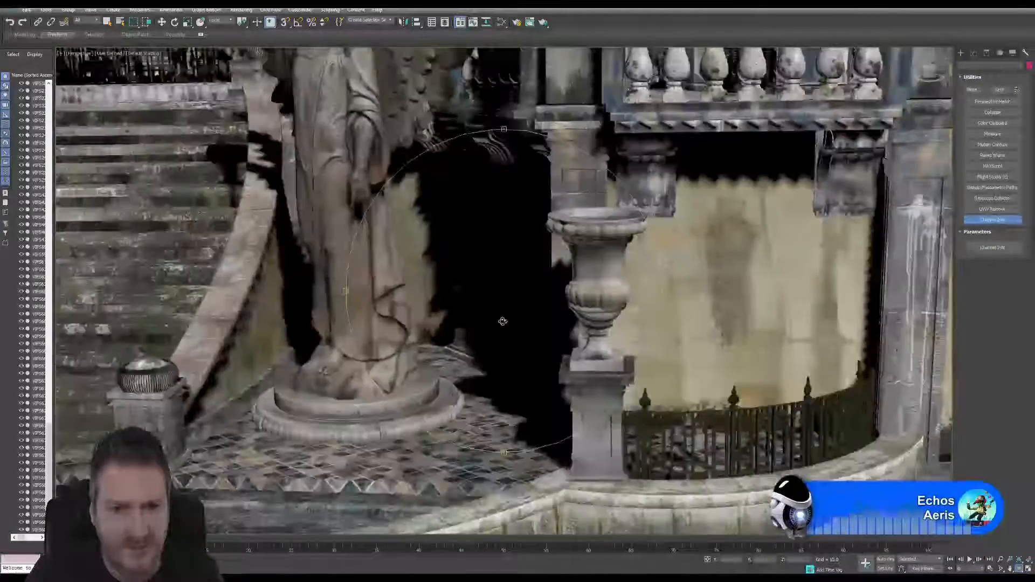
pyautogui.keyDown('alt'); pyautogui.moveTo(503, 322); pyautogui.dragTo(637, 318, button='middle'); pyautogui.keyUp('alt')
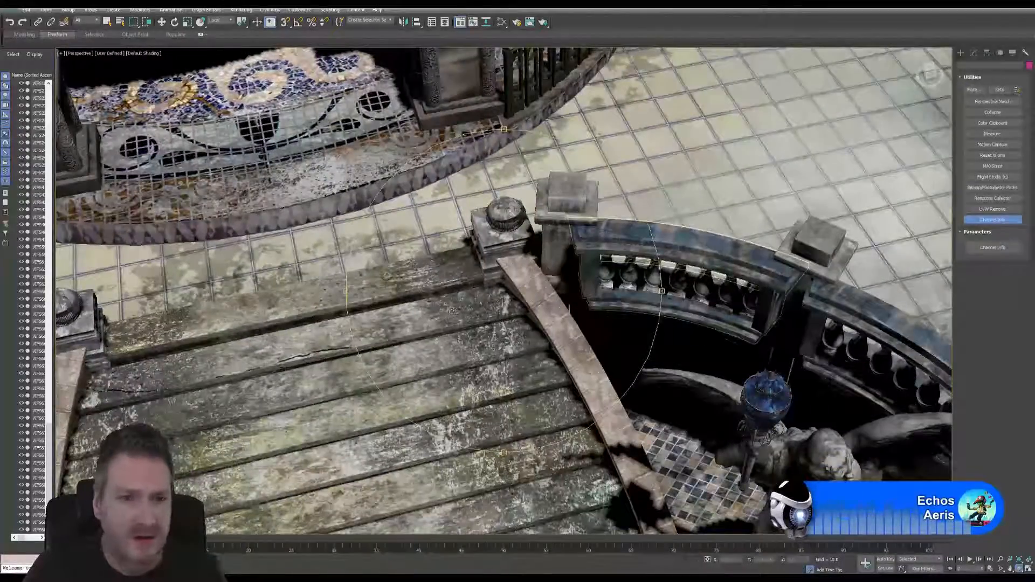
pyautogui.keyDown('alt'); pyautogui.moveTo(452, 311); pyautogui.dragTo(266, 212, button='middle'); pyautogui.keyUp('alt')
pyautogui.scroll(4, 455, 274)
pyautogui.click(106, 22)
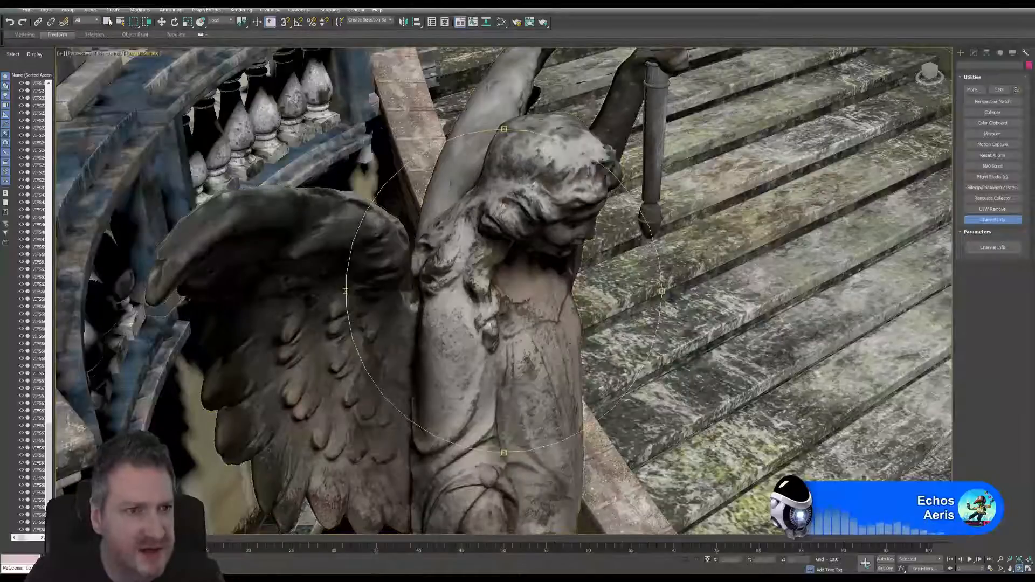
pyautogui.click(364, 158)
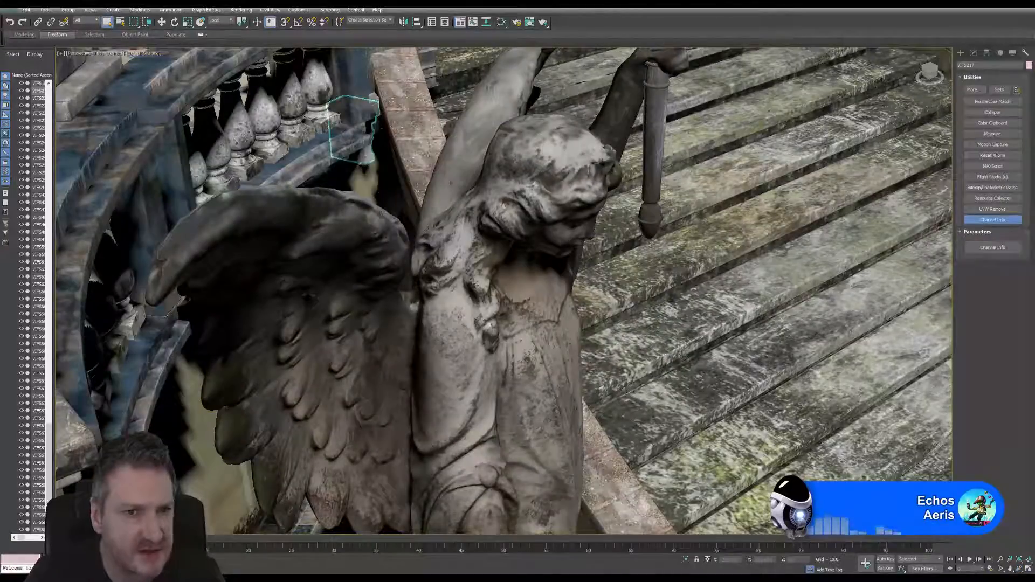
pyautogui.press('Delete')
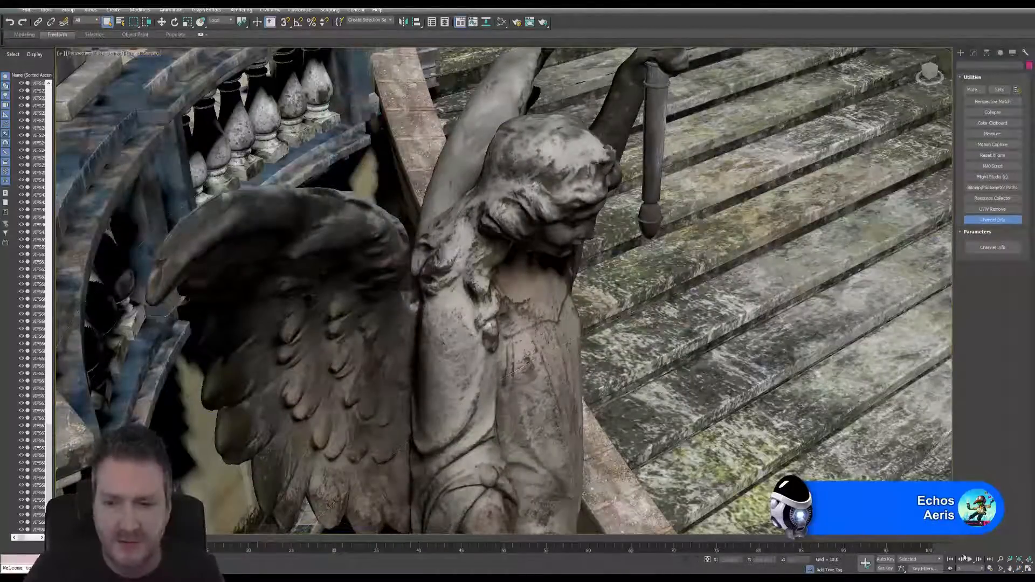
# Clone the fitted column beside the staircase top as a single Copy named LargeColumn025, placed over the middle of the upper steps.
pyautogui.click(1020, 570)
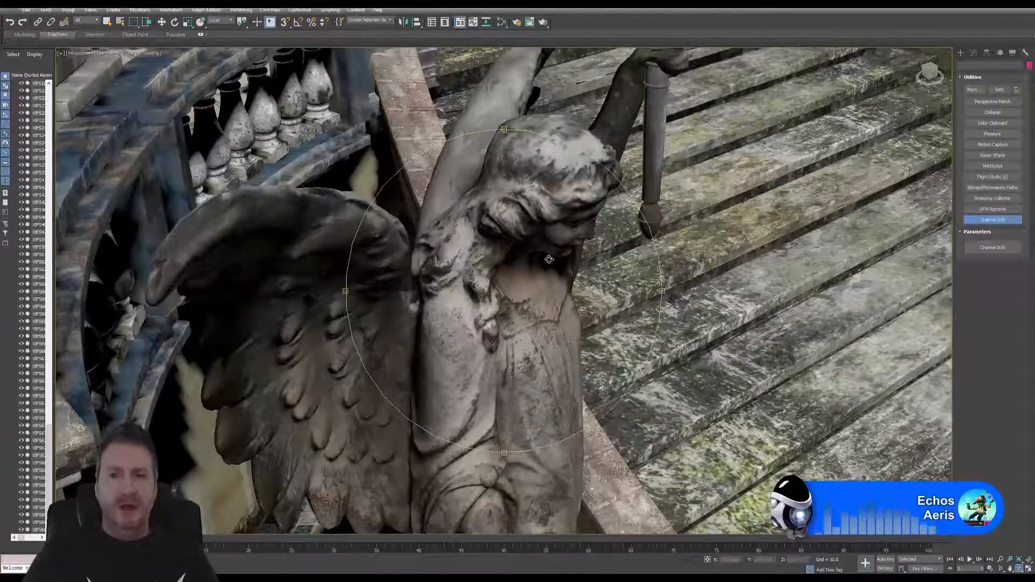
pyautogui.moveTo(507, 249); pyautogui.dragTo(483, 235)
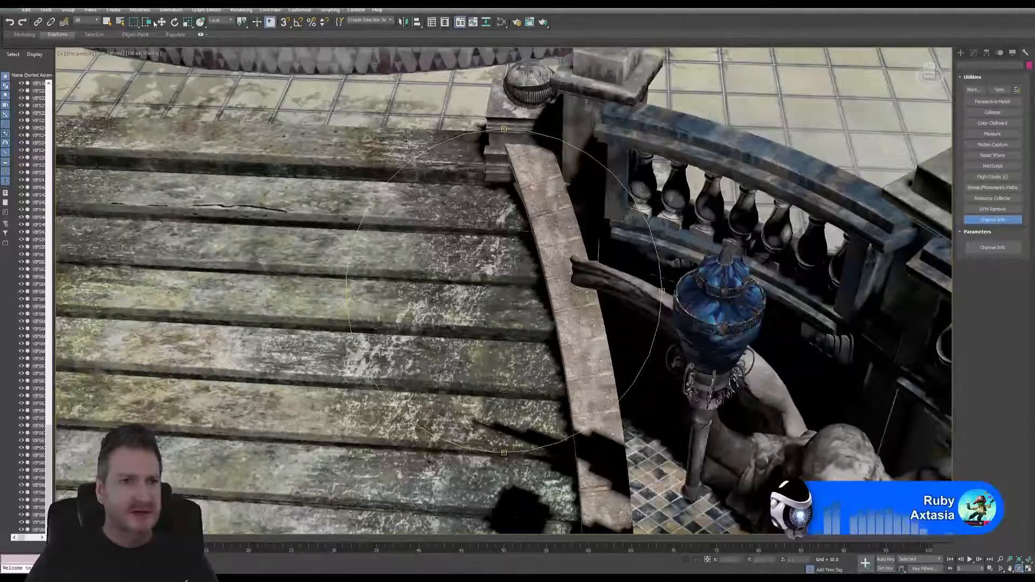
pyautogui.click(107, 21)
pyautogui.click(592, 238)
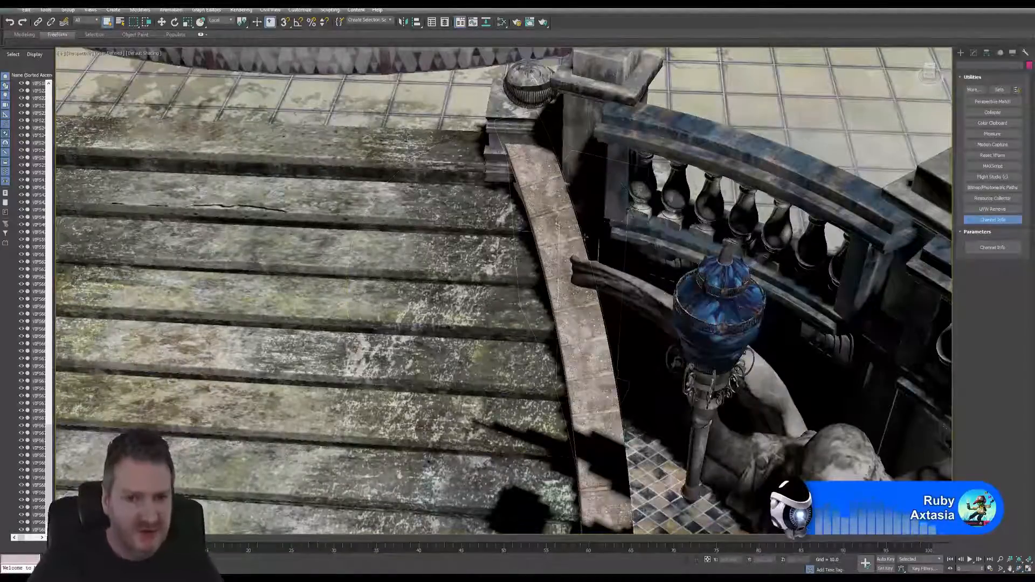
pyautogui.click(164, 23)
pyautogui.moveTo(414, 210); pyautogui.dragTo(558, 222, button='middle')
pyautogui.scroll(-3, 483, 217)
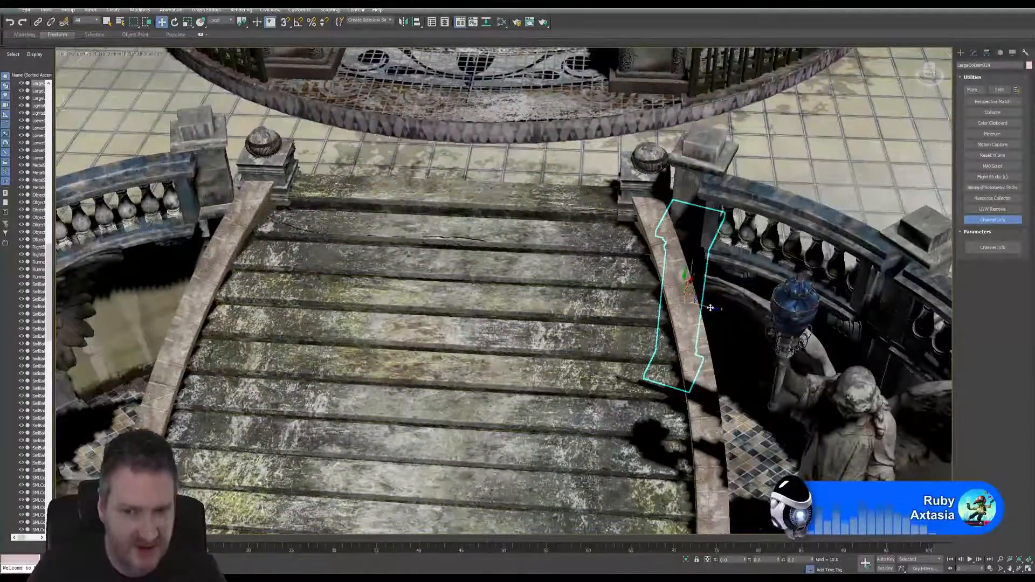
pyautogui.moveTo(710, 308)
pyautogui.keyDown('shift'); pyautogui.mouseDown()
pyautogui.moveTo(557, 265)
pyautogui.moveTo(516, 265)
pyautogui.moveTo(520, 257)
pyautogui.mouseUp(); pyautogui.keyUp('shift')
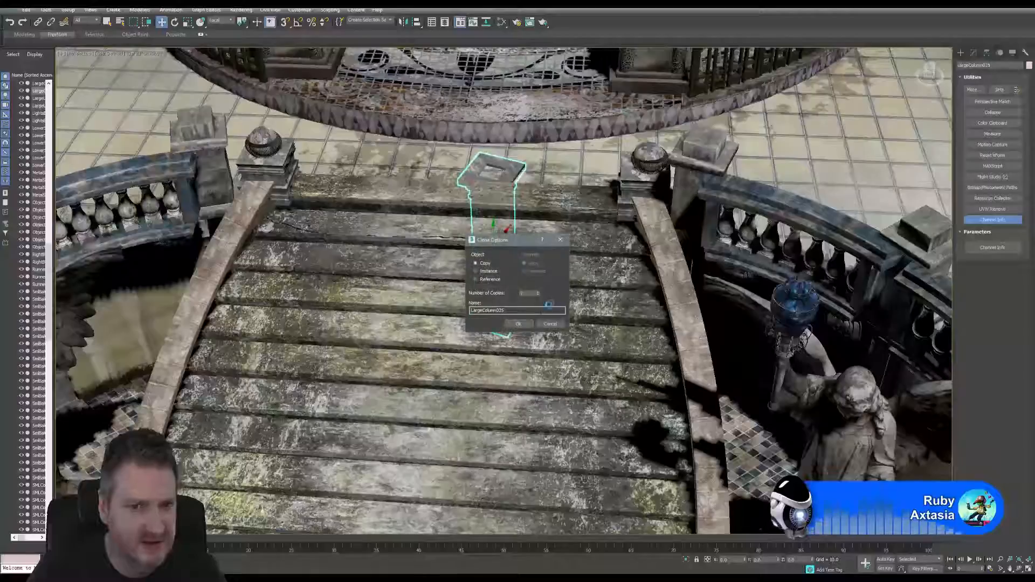
pyautogui.click(525, 323)
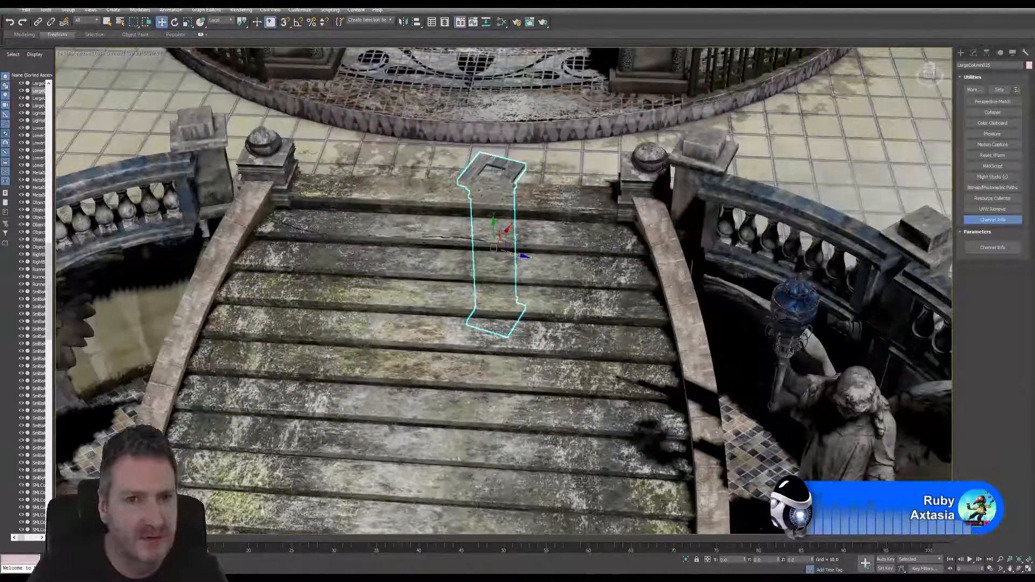
# Assign the standard material Material #1345717 to the new column copy in the Slate Material Editor.
pyautogui.click(501, 22)
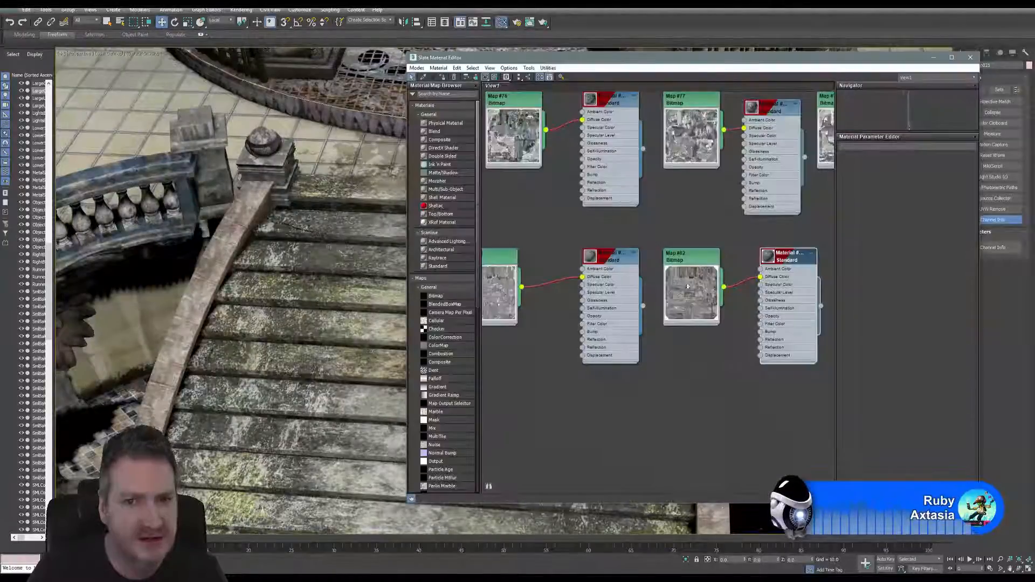
pyautogui.scroll(-8, 660, 322)
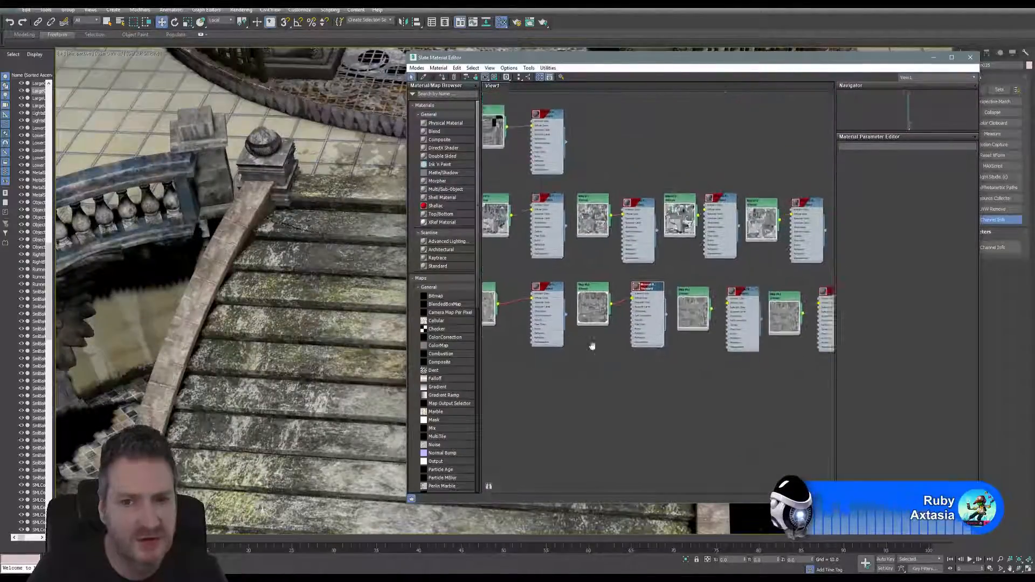
pyautogui.click(649, 283)
pyautogui.rightClick(648, 283)
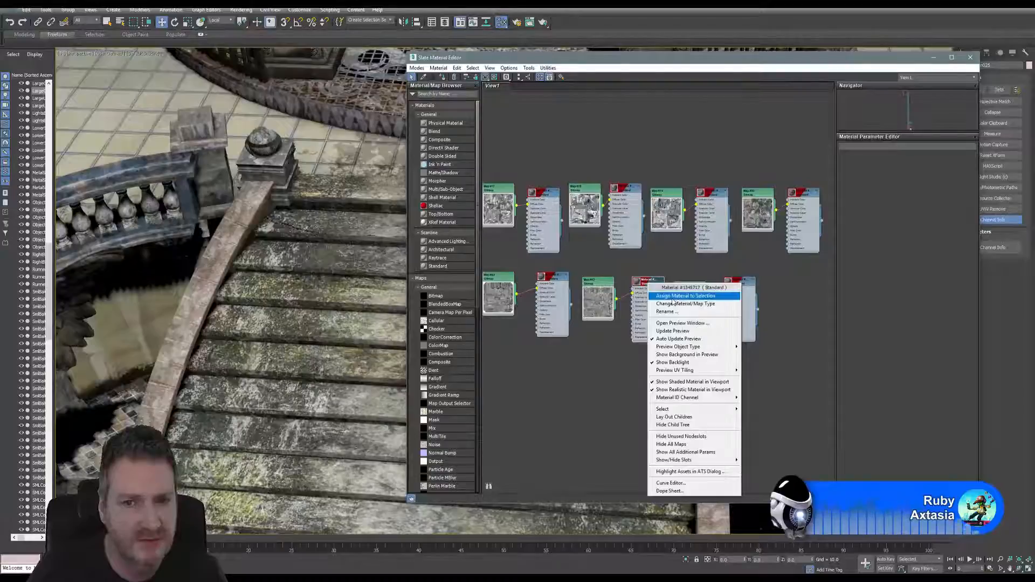
pyautogui.click(646, 285)
pyautogui.click(649, 283)
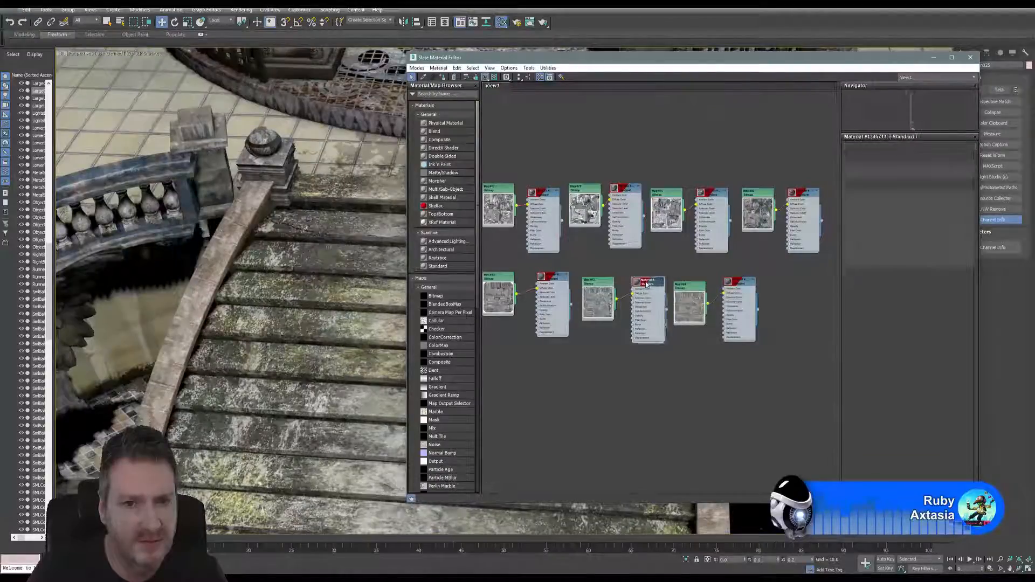
pyautogui.rightClick(647, 282)
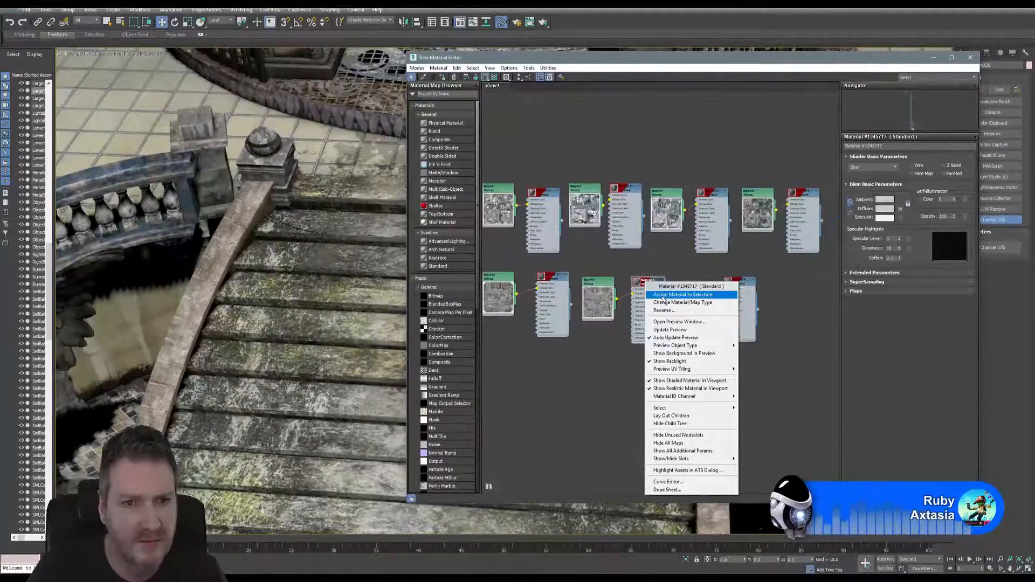
pyautogui.click(683, 295)
pyautogui.click(971, 57)
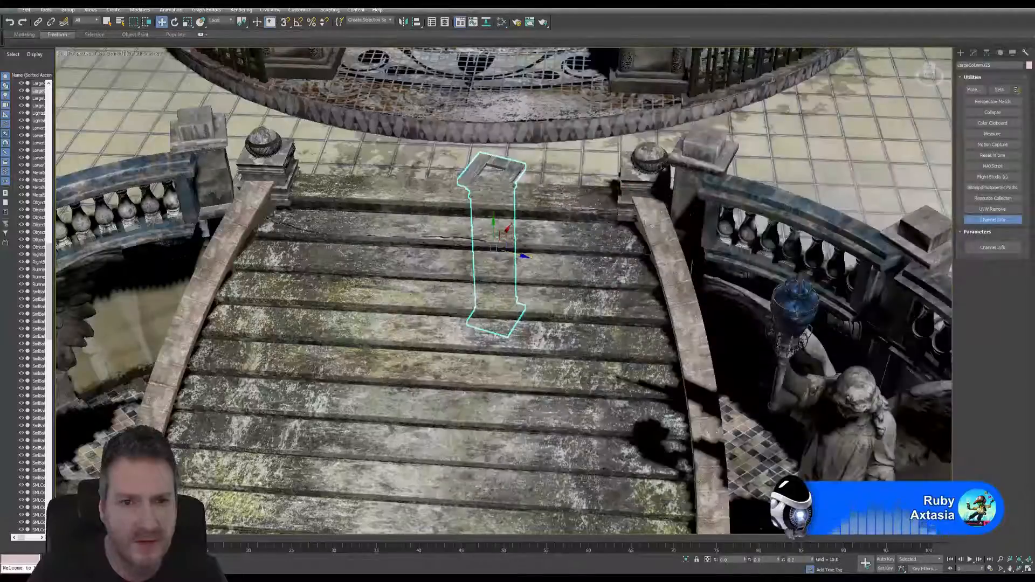
pyautogui.moveTo(519, 278); pyautogui.dragTo(549, 284, button='middle')
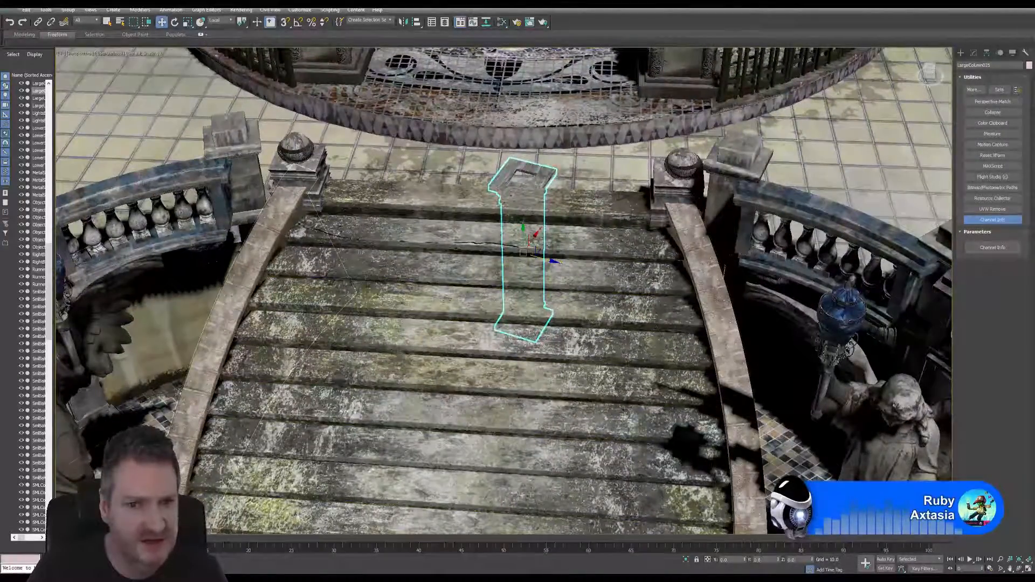
# Move the column copy from the steps to the opposite curved stair side and paste the copied mapping onto its map channel 1.
pyautogui.moveTo(531, 237); pyautogui.dragTo(237, 305)
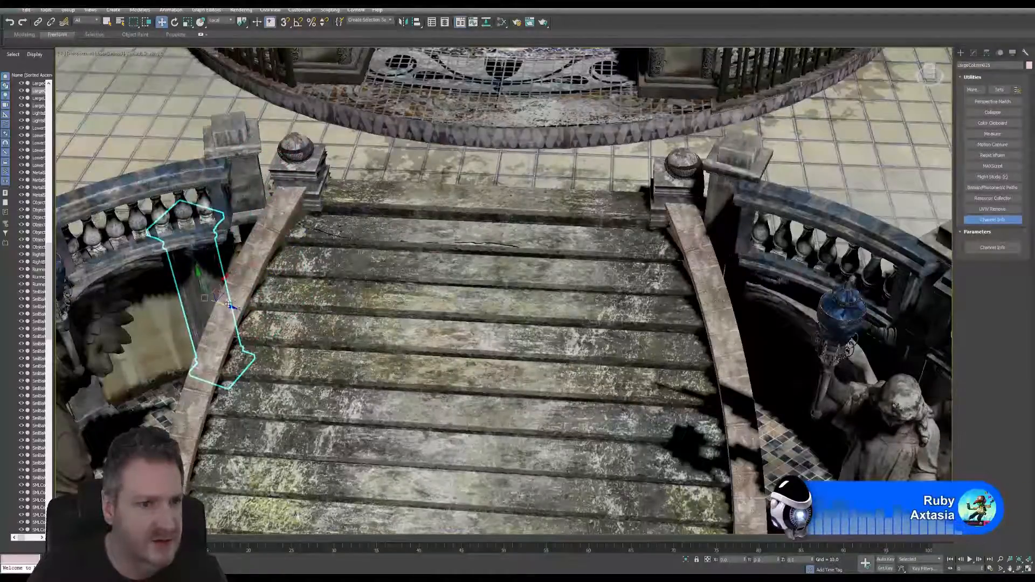
pyautogui.moveTo(315, 254); pyautogui.dragTo(528, 246, button='middle')
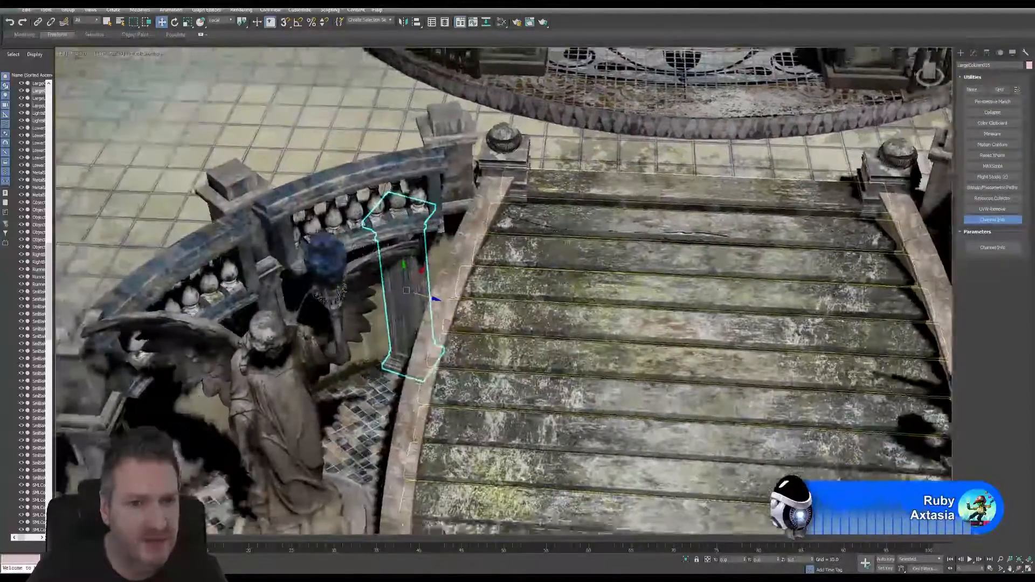
pyautogui.click(993, 247)
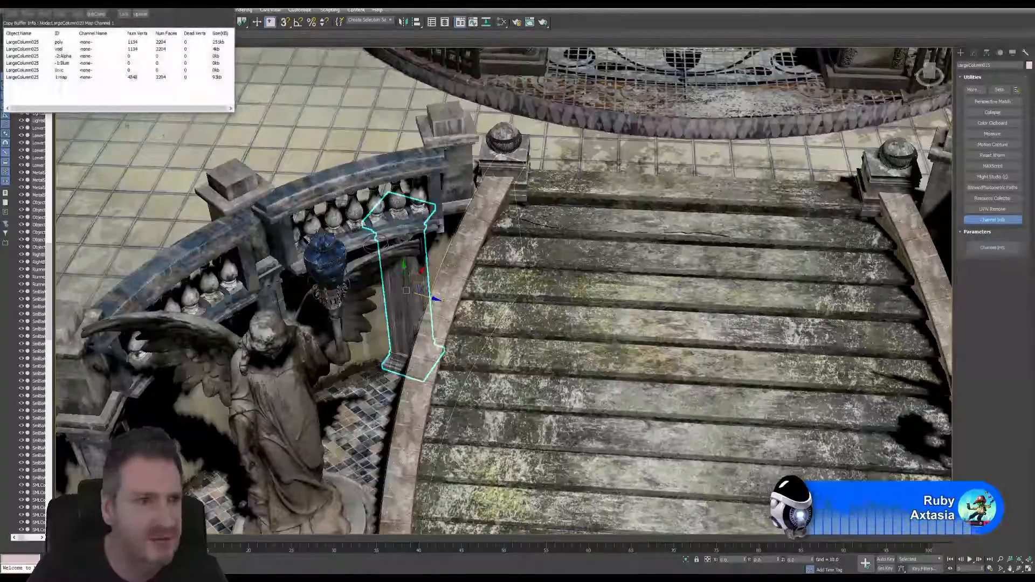
pyautogui.click(66, 77)
pyautogui.rightClick(65, 79)
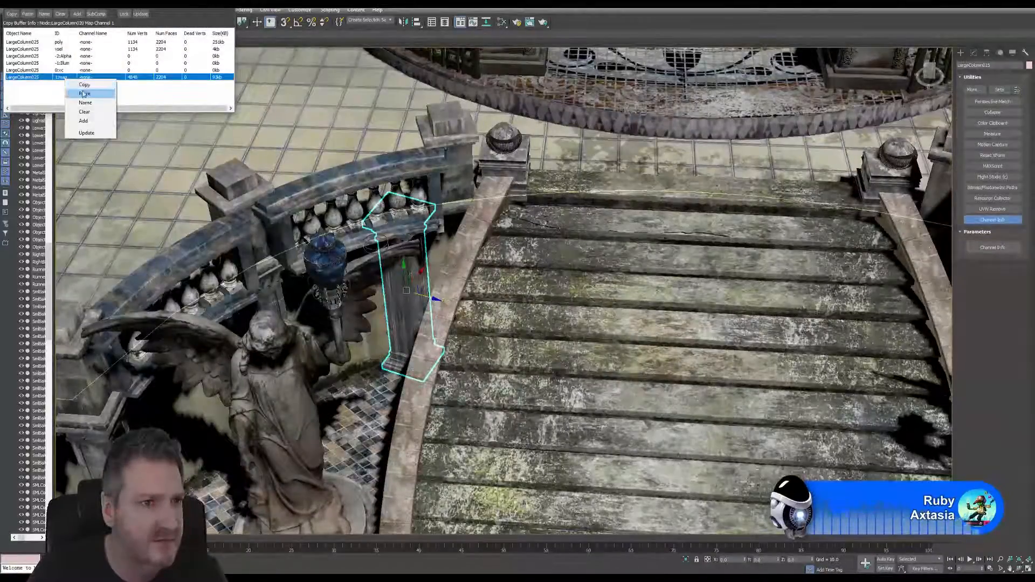
pyautogui.click(82, 85)
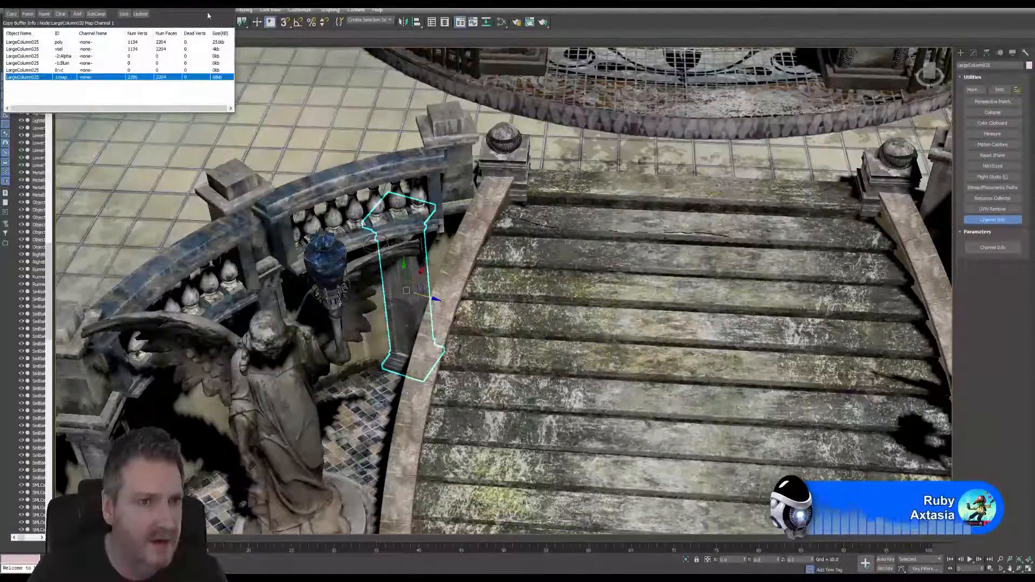
pyautogui.click(226, 5)
# Rotate the column copy around its vertical axis and move it towards the balustrade end beside the staircase top.
pyautogui.click(174, 23)
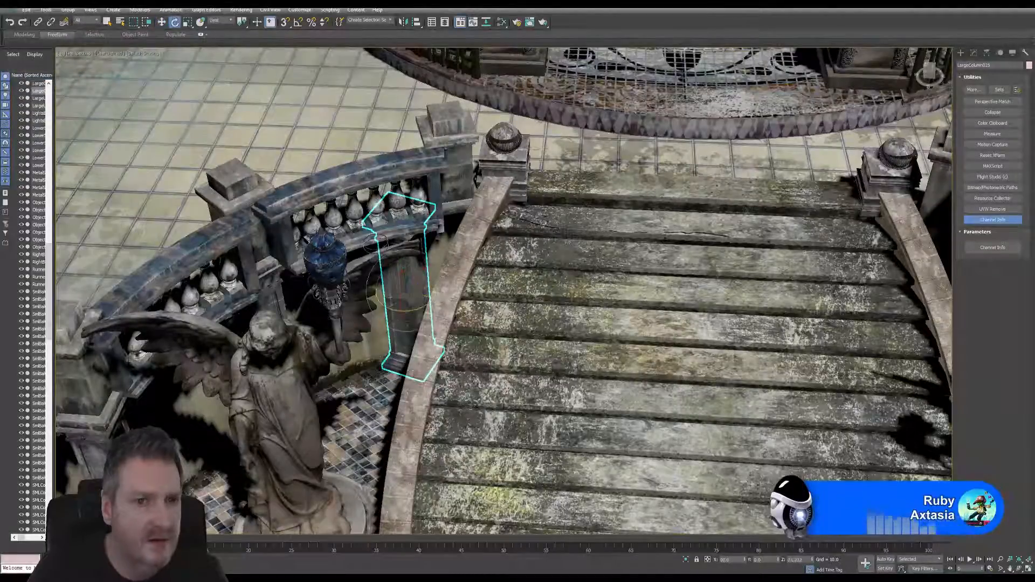
pyautogui.moveTo(410, 310); pyautogui.dragTo(454, 308)
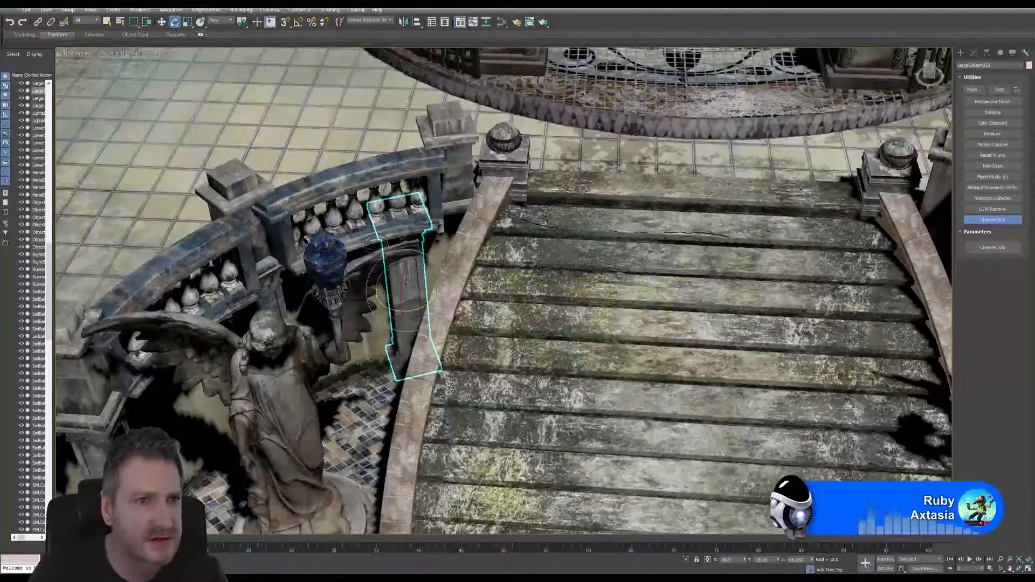
pyautogui.click(161, 22)
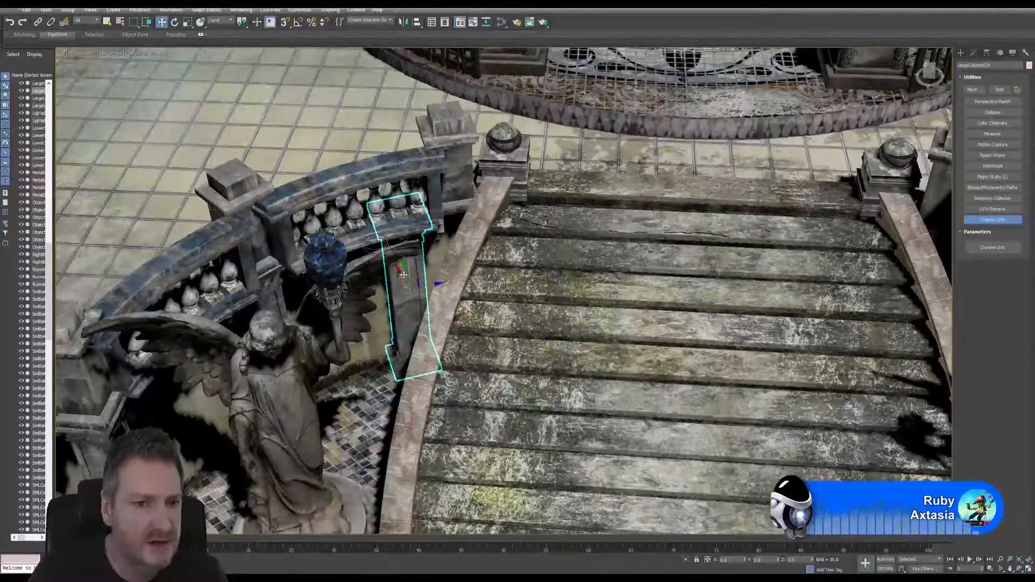
pyautogui.moveTo(404, 275); pyautogui.dragTo(486, 280)
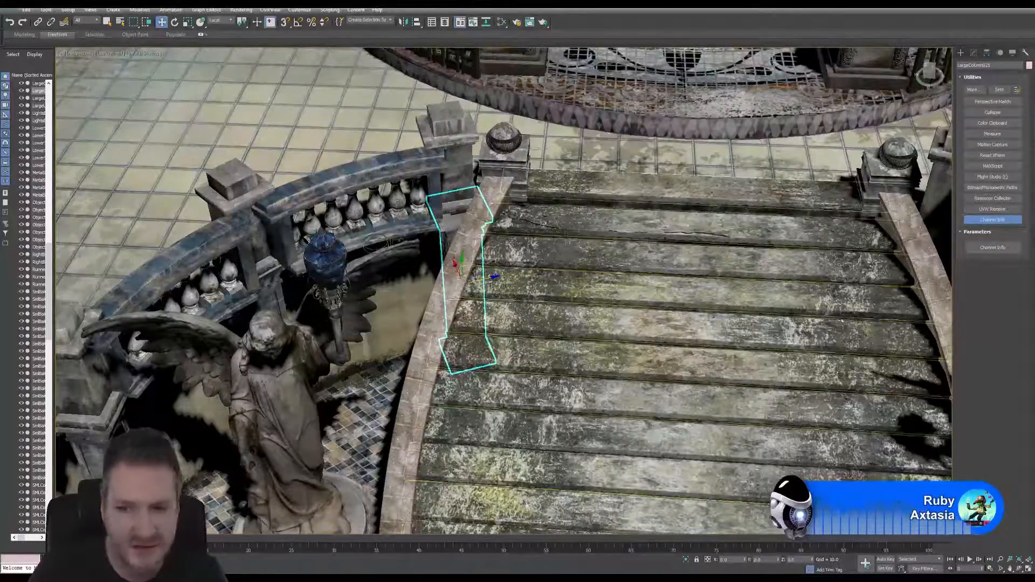
# Fine-tune the column copy's rotation and shift it back beneath the balustrade's end pillar.
pyautogui.keyDown('alt'); pyautogui.moveTo(479, 181); pyautogui.dragTo(480, 294, button='middle'); pyautogui.keyUp('alt')
pyautogui.scroll(4, 479, 222)
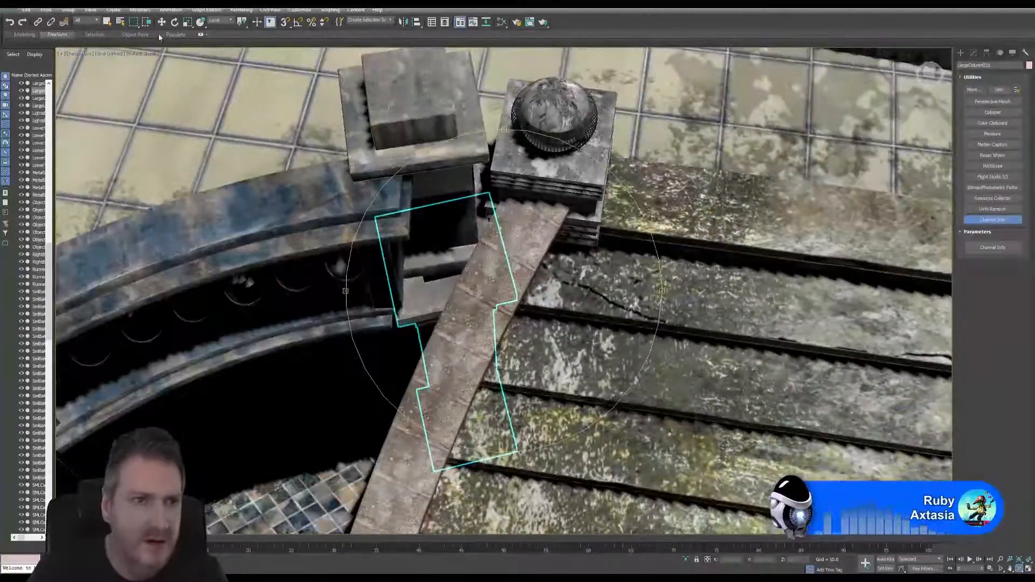
pyautogui.click(175, 22)
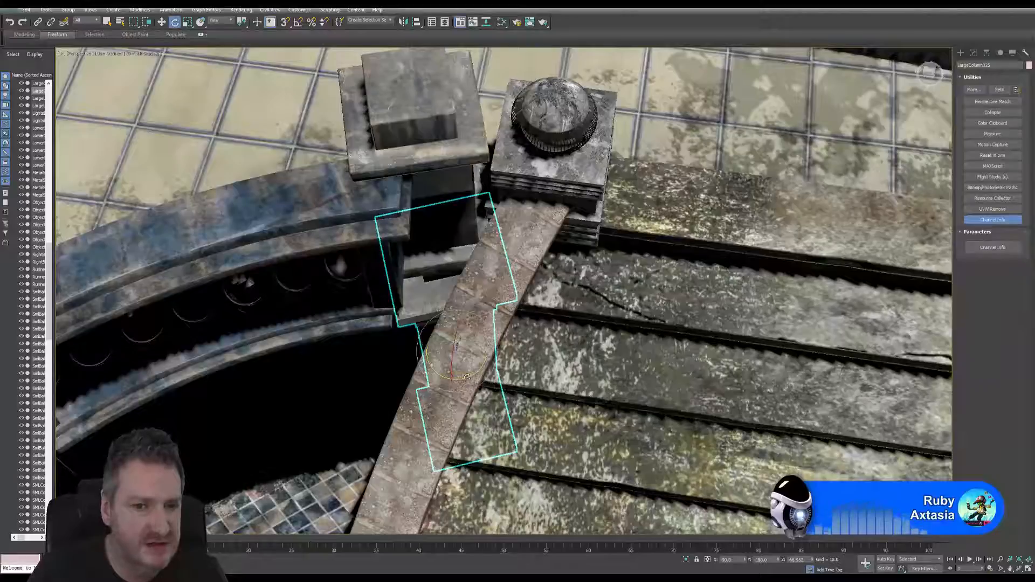
pyautogui.moveTo(465, 377); pyautogui.dragTo(461, 382)
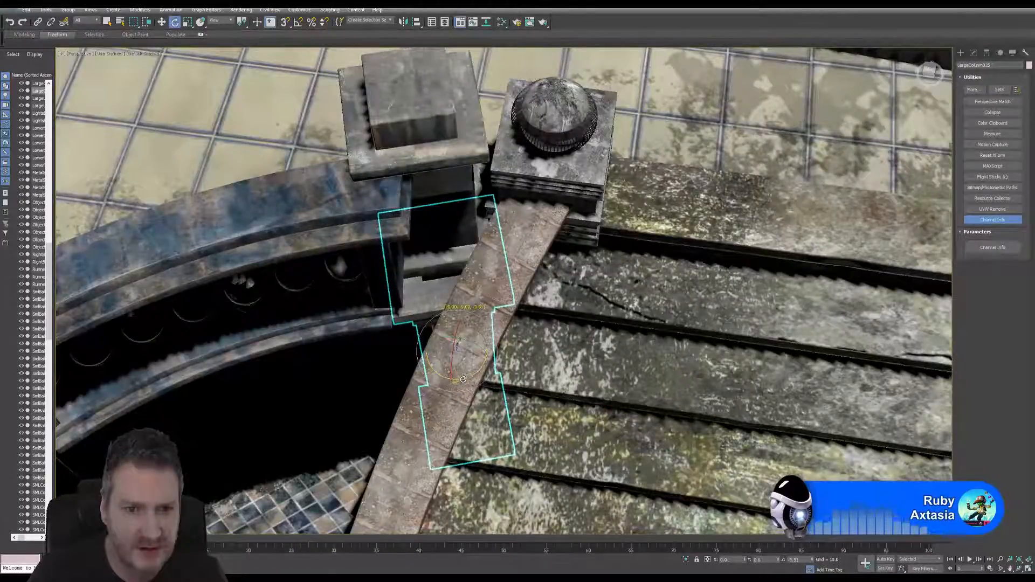
pyautogui.click(161, 22)
pyautogui.moveTo(453, 319); pyautogui.dragTo(461, 291)
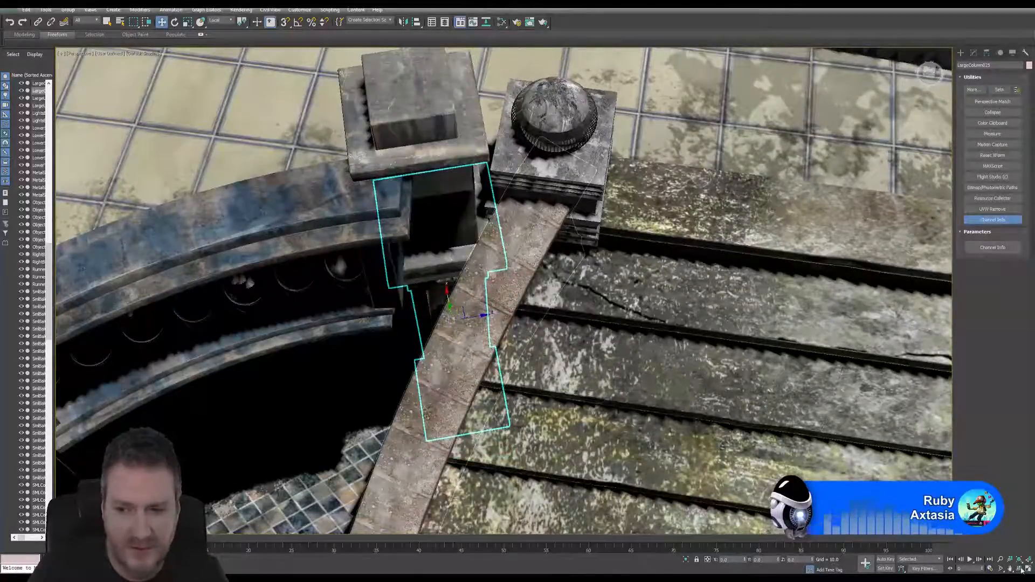
# Delete the stray column-top fragment that overlaps the newly placed column beside the stair's curved side.
pyautogui.keyDown('alt'); pyautogui.moveTo(485, 286); pyautogui.dragTo(490, 257, button='middle'); pyautogui.keyUp('alt')
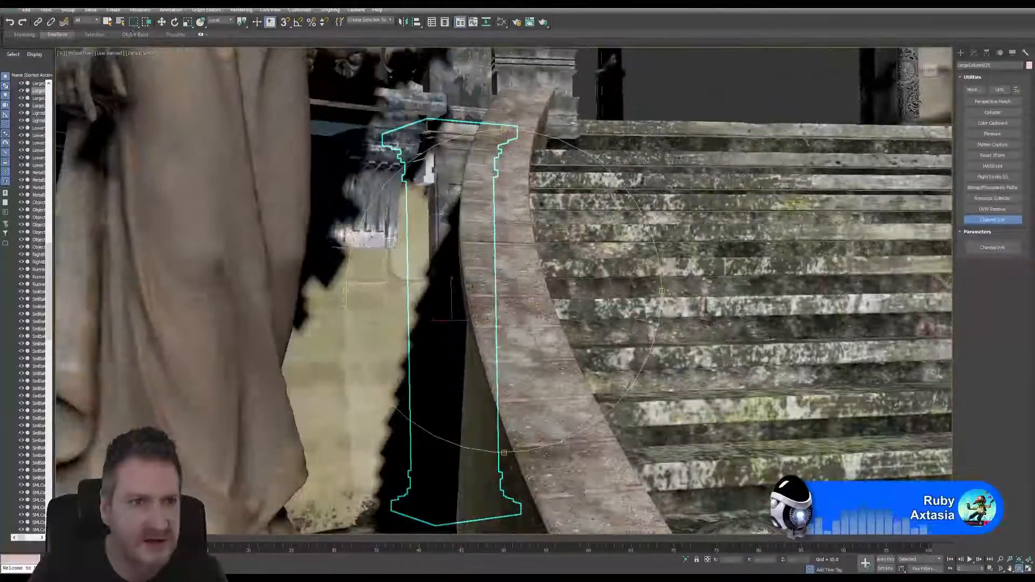
pyautogui.click(110, 22)
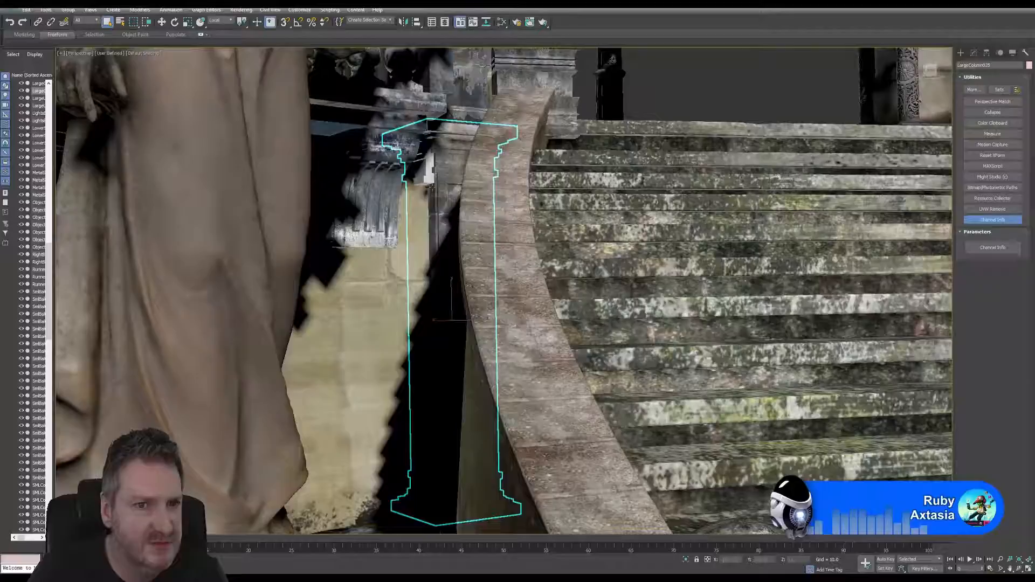
pyautogui.click(423, 172)
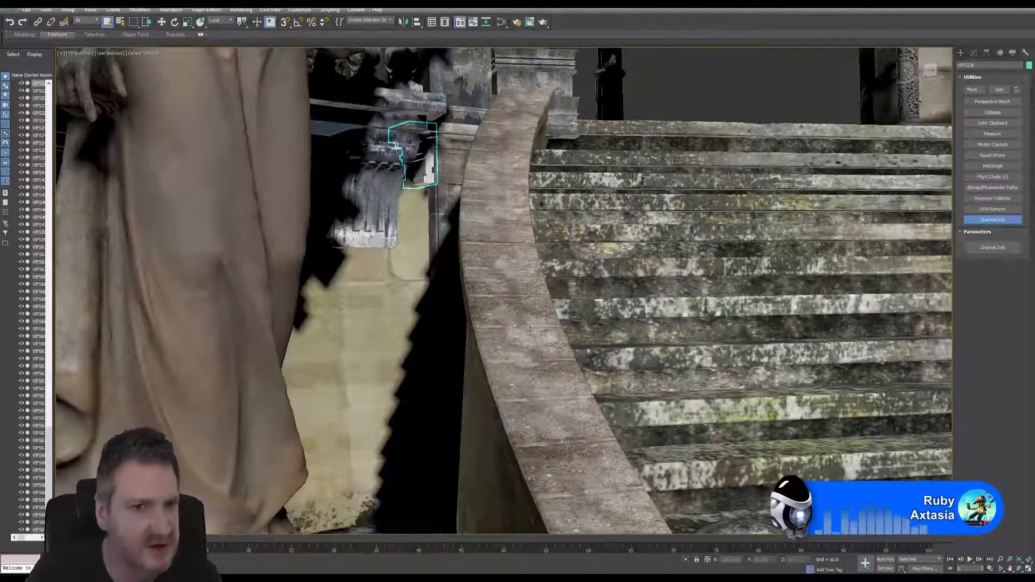
pyautogui.press('Delete')
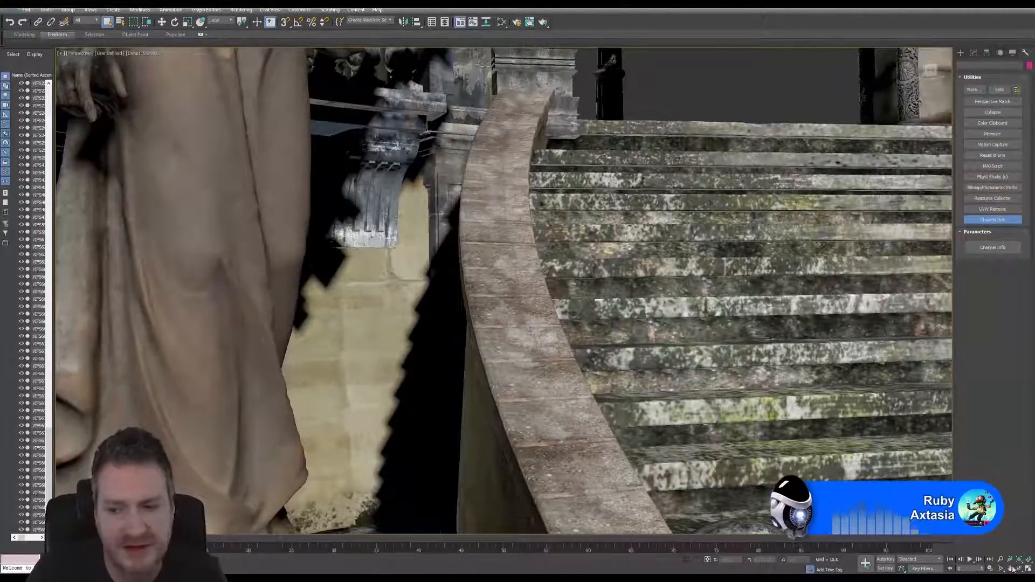
# Examine the terrace's curved outer wall, its pillars and the plain white column under the lamp pedestal.
pyautogui.moveTo(573, 290); pyautogui.dragTo(456, 286)
pyautogui.moveTo(570, 283); pyautogui.dragTo(400, 317)
pyautogui.scroll(-3, 491, 282)
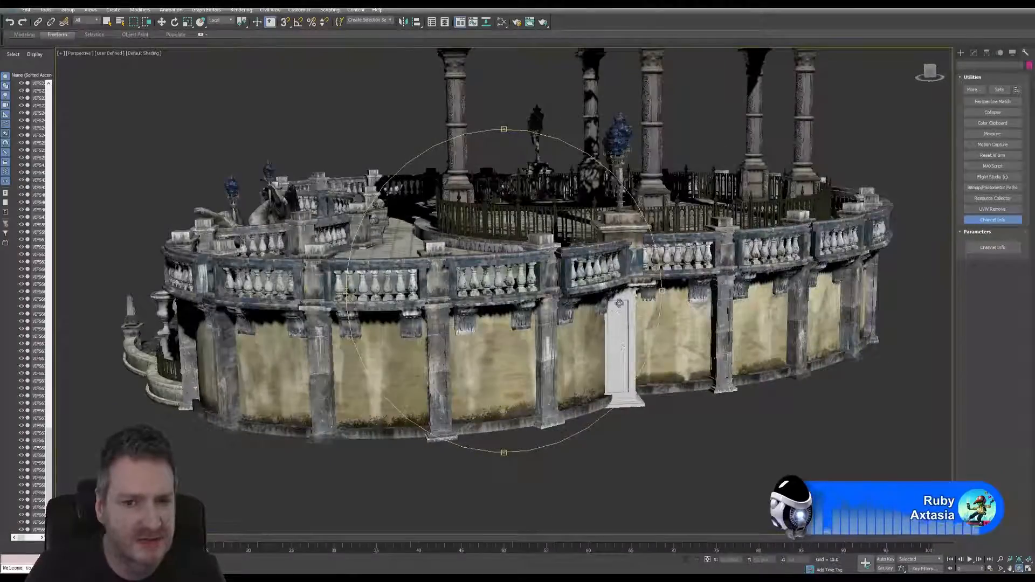
pyautogui.moveTo(620, 303); pyautogui.dragTo(530, 314)
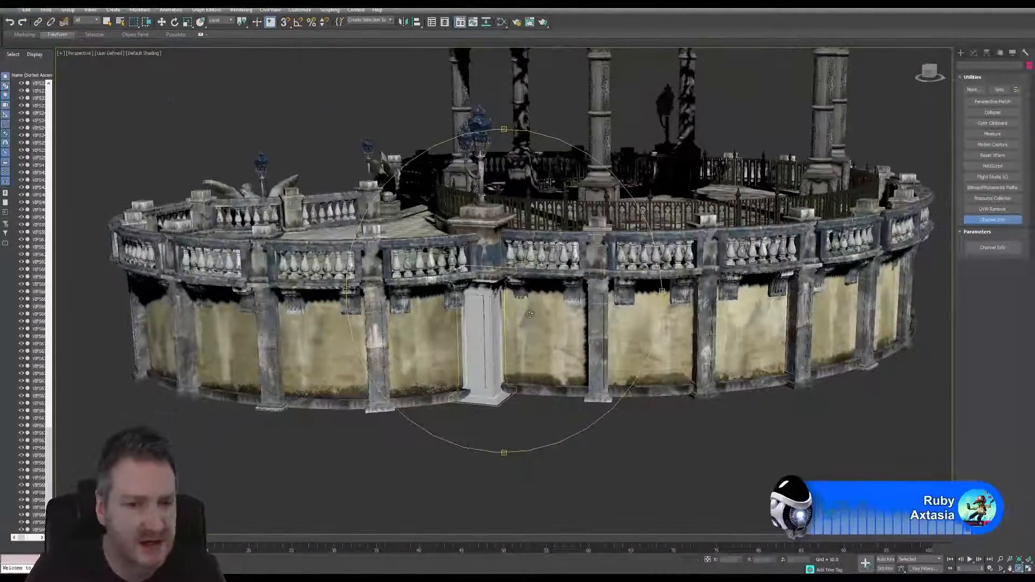
pyautogui.scroll(3, 531, 314)
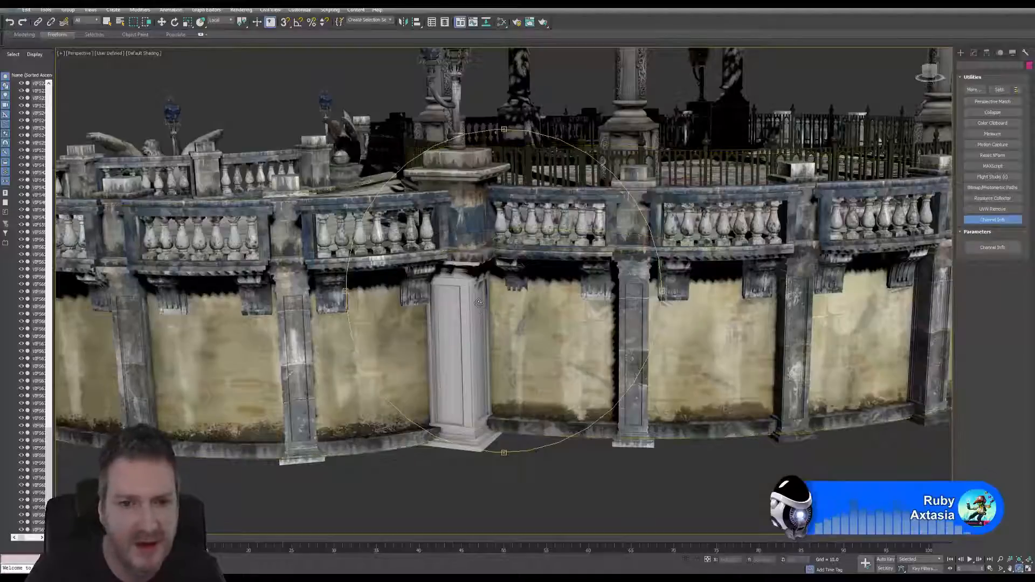
pyautogui.moveTo(479, 303); pyautogui.dragTo(487, 300)
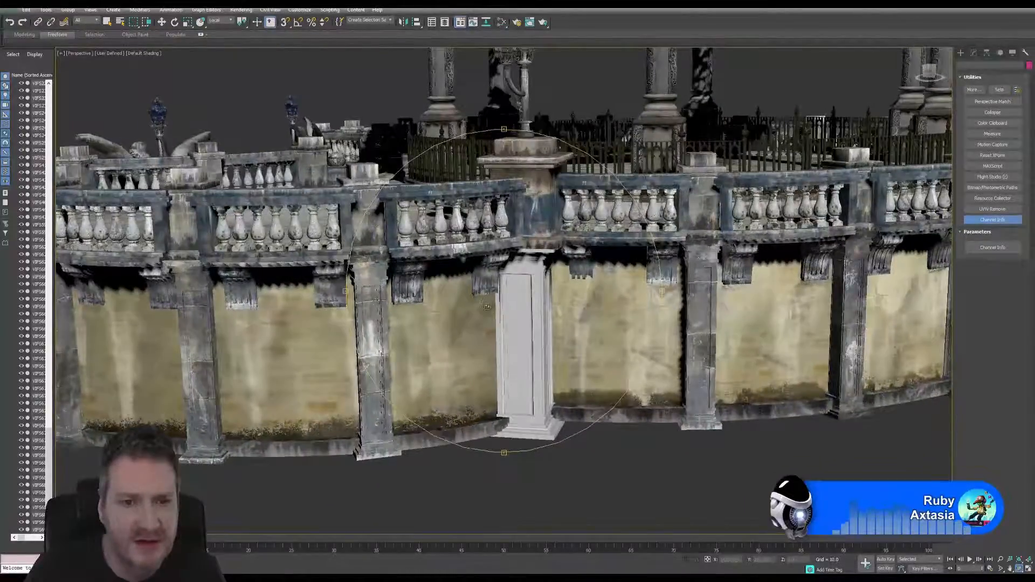
pyautogui.moveTo(487, 306)
pyautogui.mouseDown(button='middle')
pyautogui.moveTo(451, 359)
pyautogui.moveTo(436, 335)
pyautogui.mouseUp(button='middle')
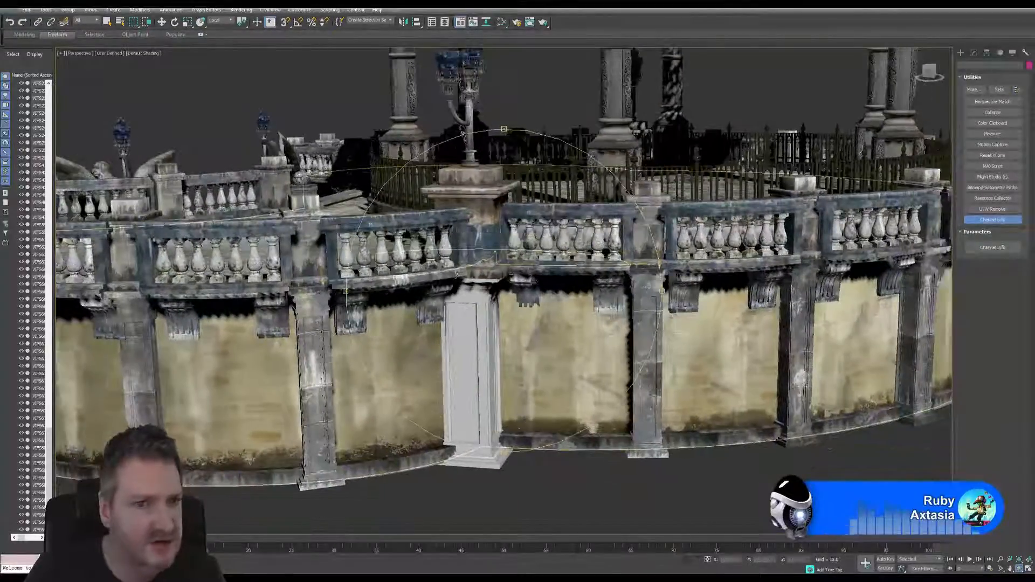
# Inspect the wall pillars, brackets, balustrade joints and pillar caps on the terrace side beside the angel statue.
pyautogui.scroll(-4, 426, 281)
pyautogui.keyDown('alt'); pyautogui.moveTo(473, 284); pyautogui.dragTo(504, 322, button='middle'); pyautogui.keyUp('alt')
pyautogui.keyDown('alt'); pyautogui.moveTo(492, 374); pyautogui.dragTo(369, 236, button='middle'); pyautogui.keyUp('alt')
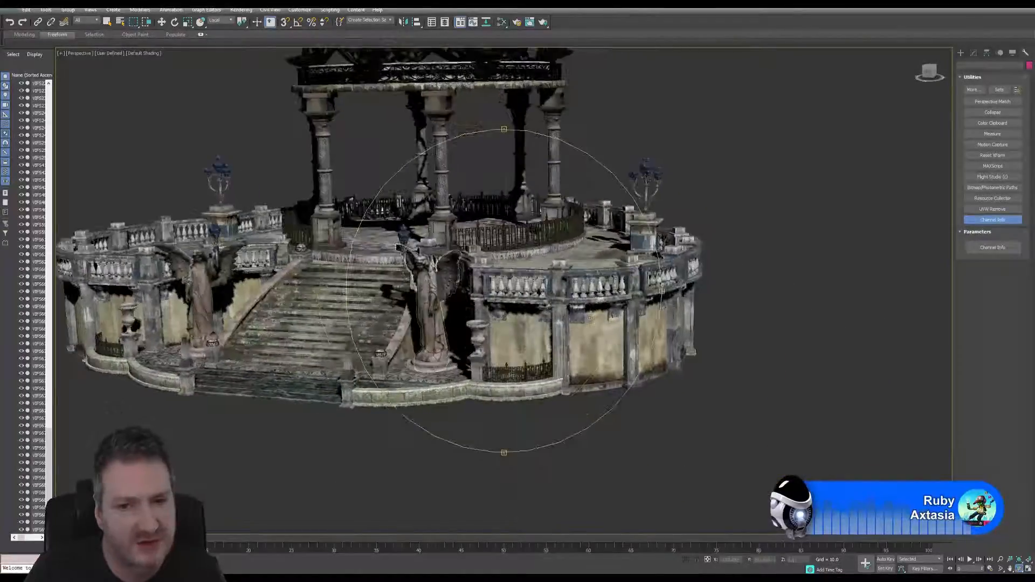
pyautogui.scroll(8, 531, 359)
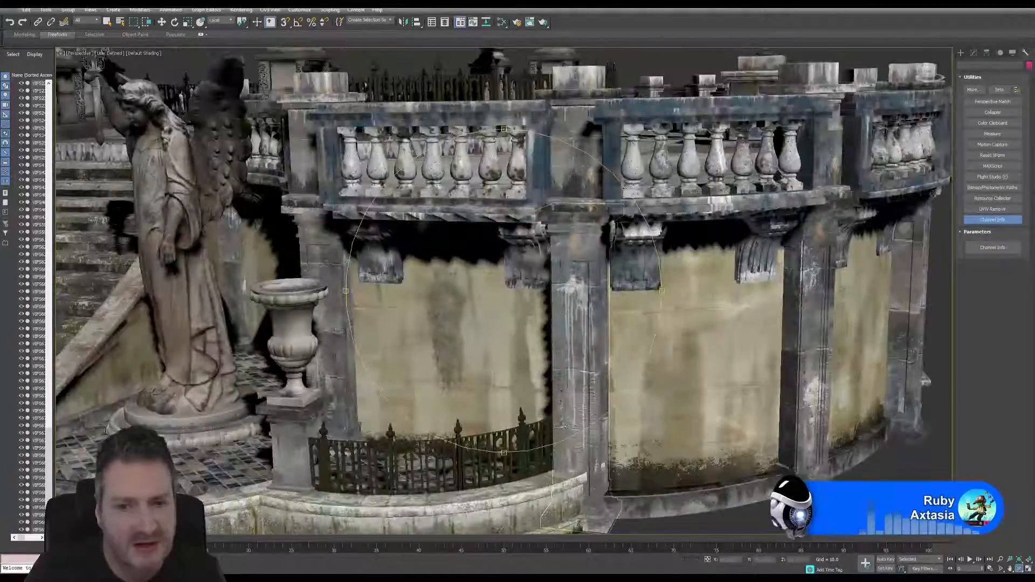
pyautogui.scroll(5, 581, 277)
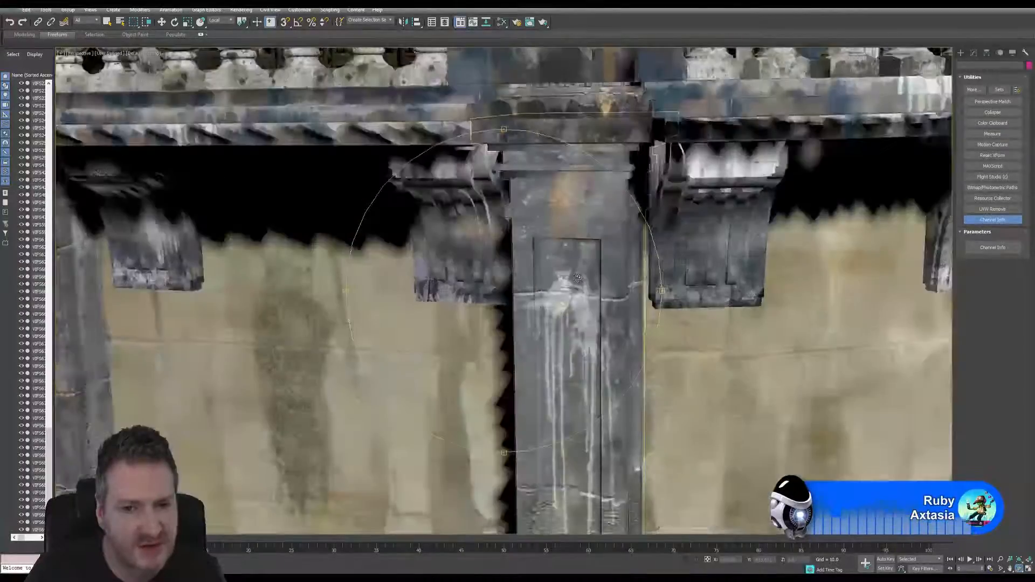
pyautogui.moveTo(499, 287); pyautogui.dragTo(571, 257, button='middle')
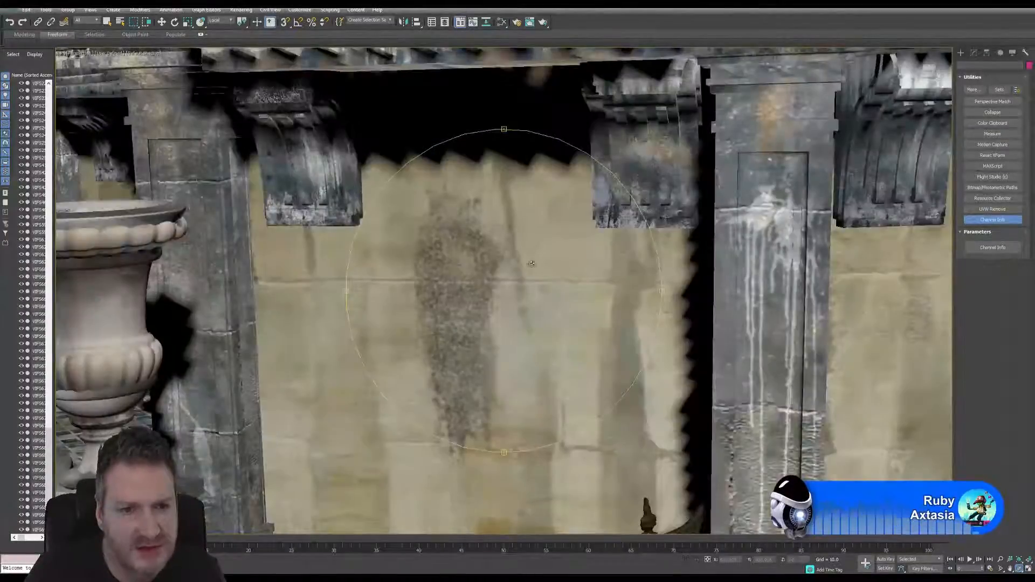
pyautogui.moveTo(221, 152); pyautogui.dragTo(81, 464, button='middle')
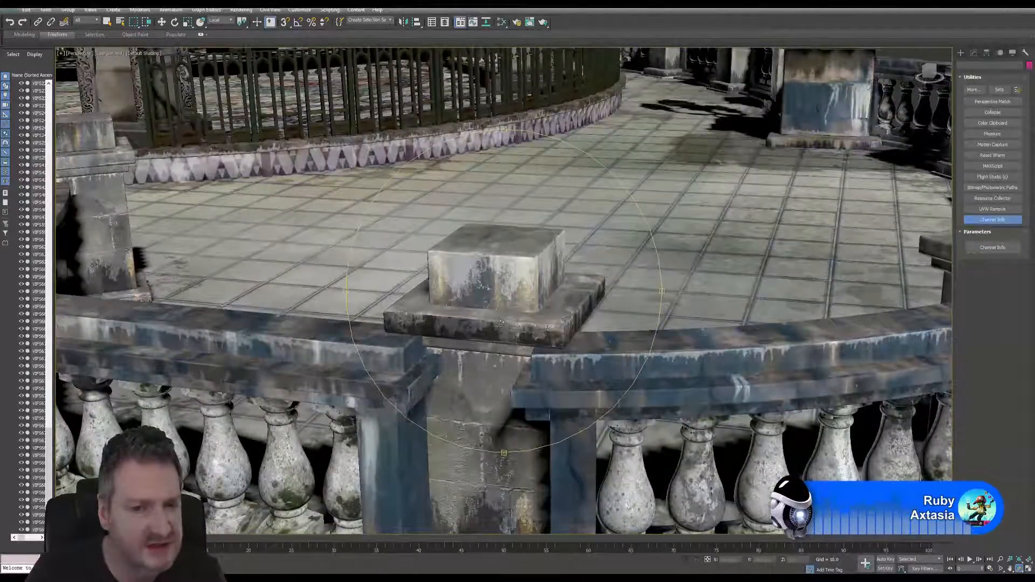
pyautogui.scroll(-3, 501, 322)
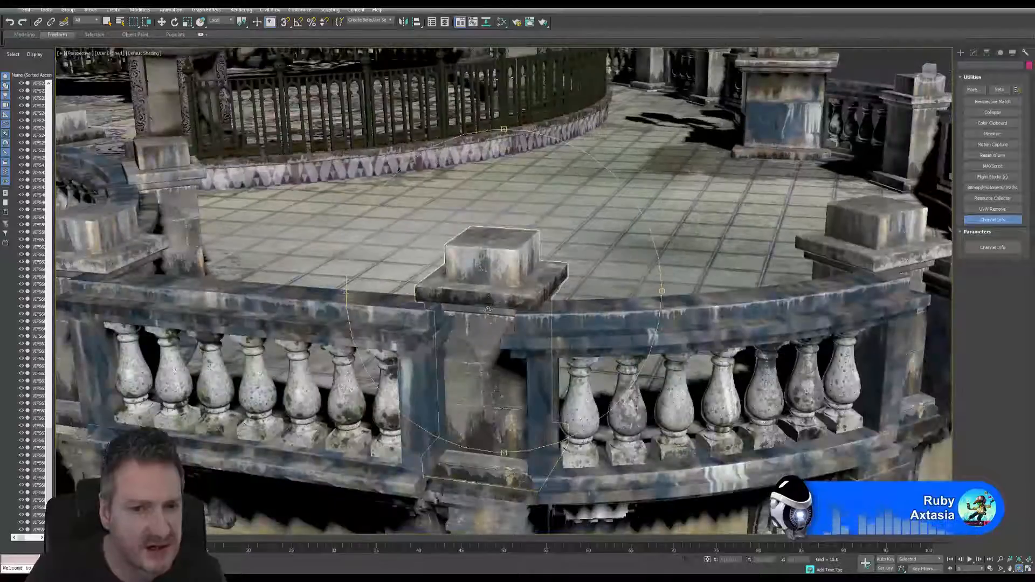
pyautogui.scroll(5, 521, 312)
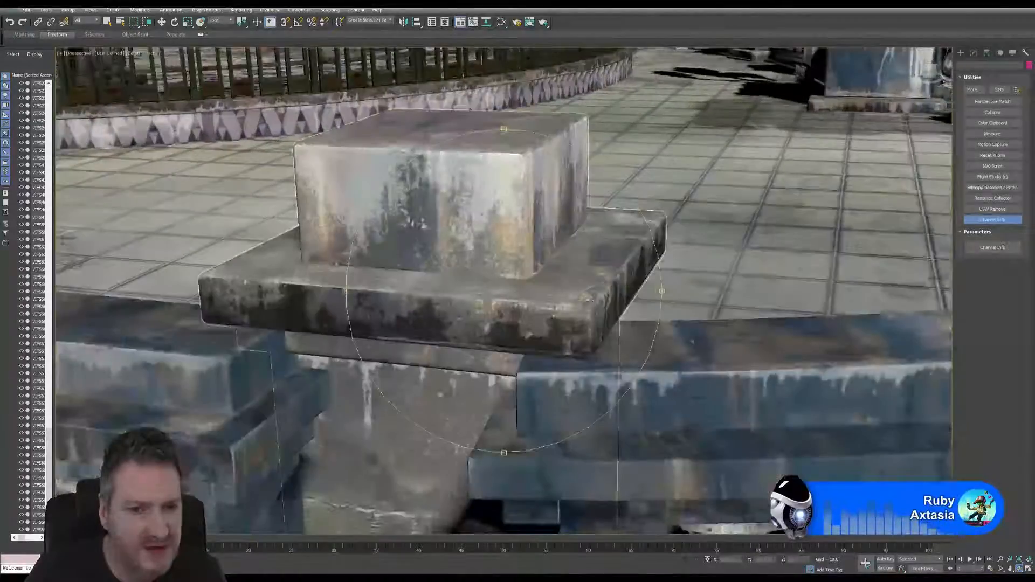
pyautogui.scroll(-4, 473, 298)
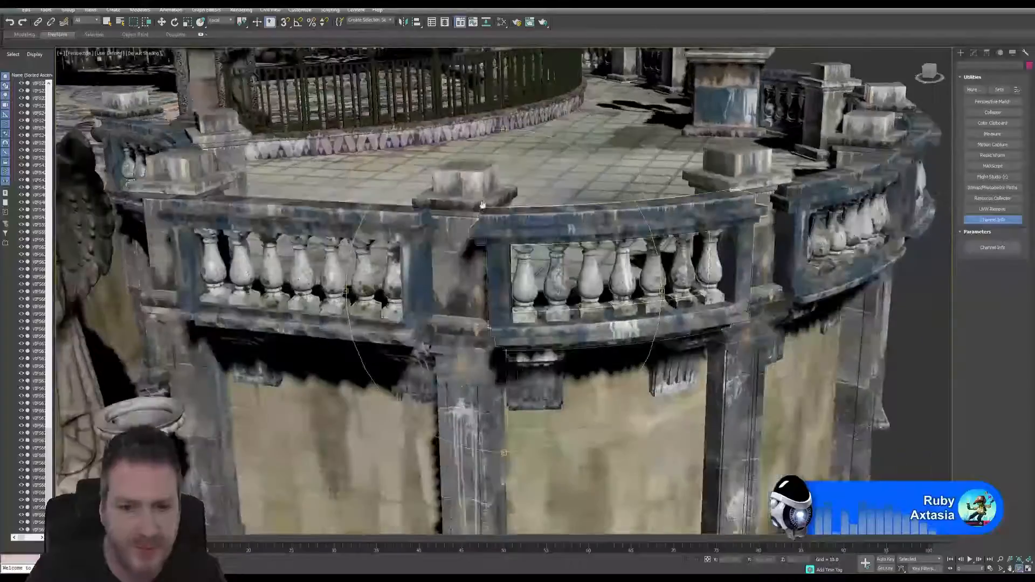
pyautogui.scroll(-2, 483, 205)
pyautogui.moveTo(482, 205); pyautogui.dragTo(538, 289)
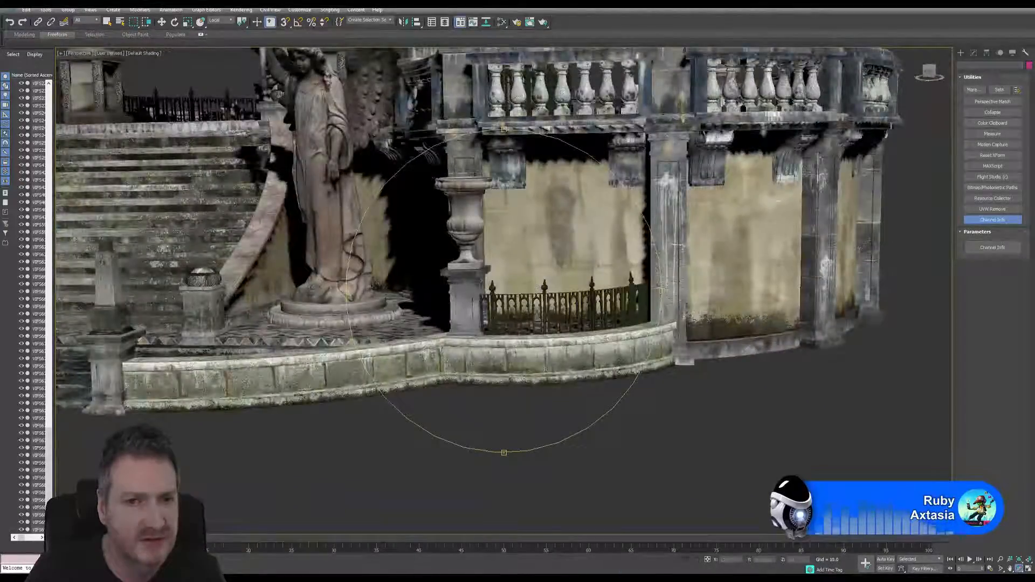
pyautogui.moveTo(485, 254); pyautogui.dragTo(468, 270)
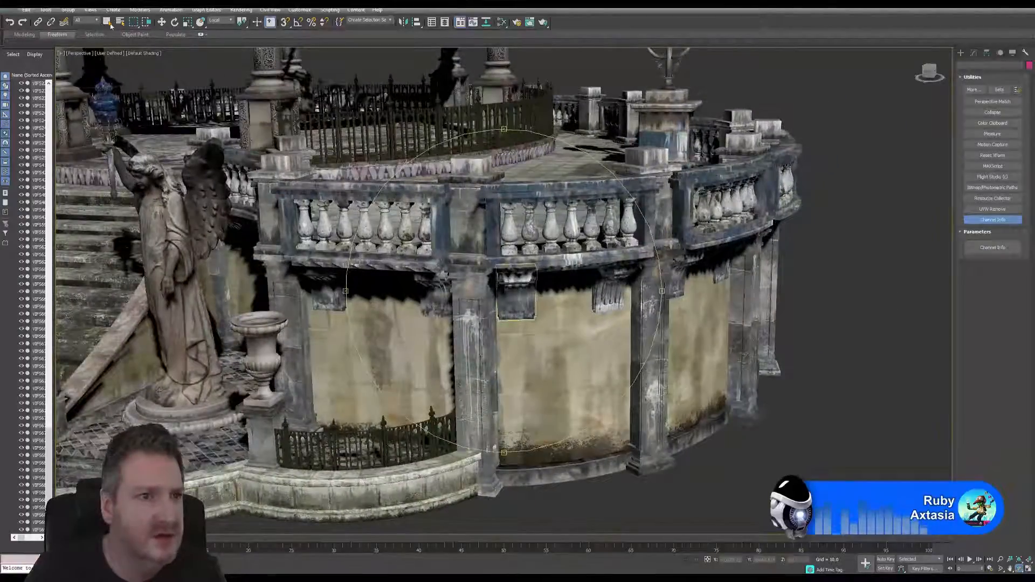
# Select the fitted column copy behind the angel statue and widen the scene object list to show full names.
pyautogui.click(108, 22)
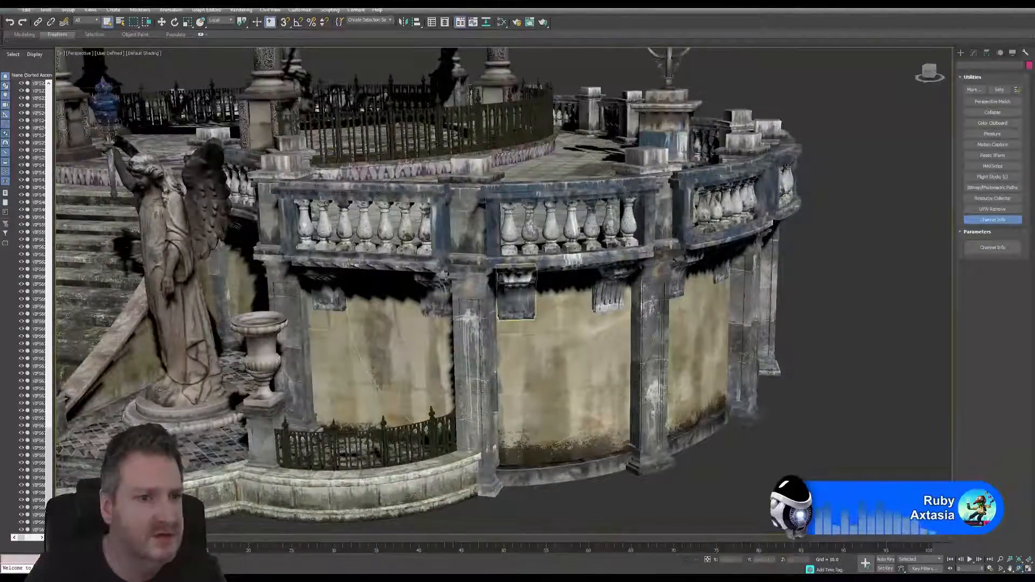
pyautogui.click(218, 263)
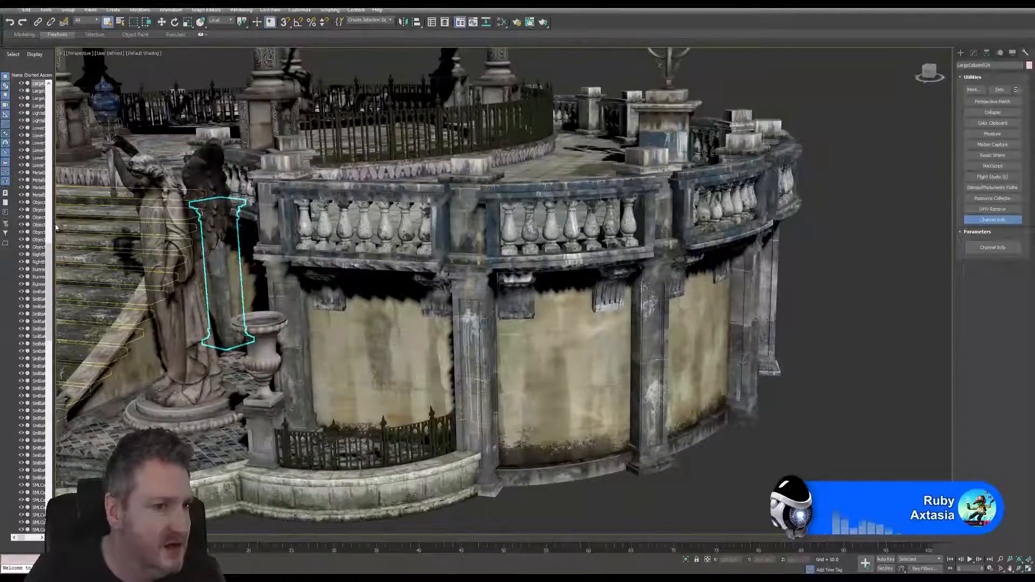
pyautogui.moveTo(54, 223); pyautogui.dragTo(76, 224)
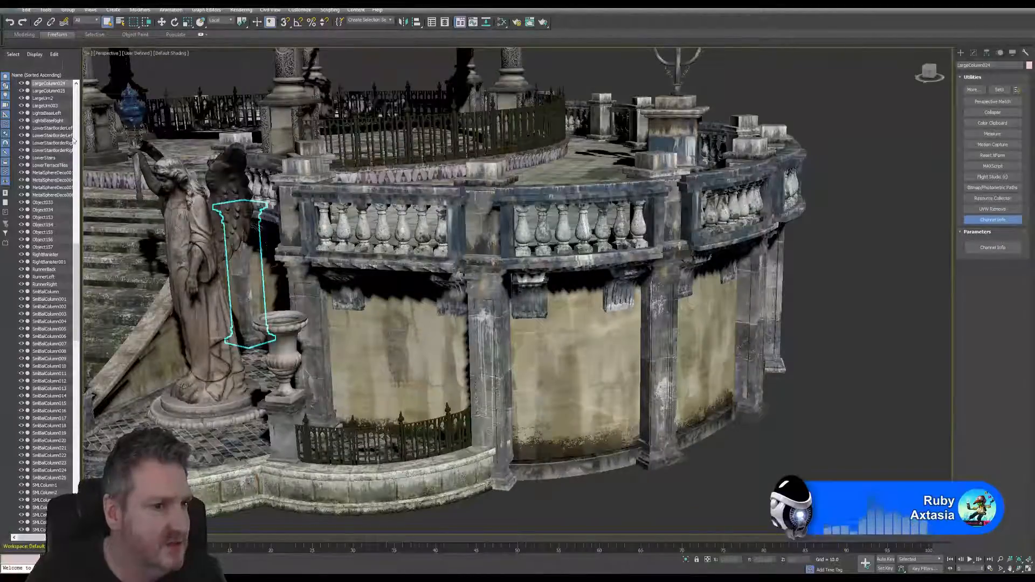
# Rename the selected column copy behind the right-hand angel statue to InnerColumnR1 after checking the existing names in the scene object list.
pyautogui.scroll(-10, 49, 225)
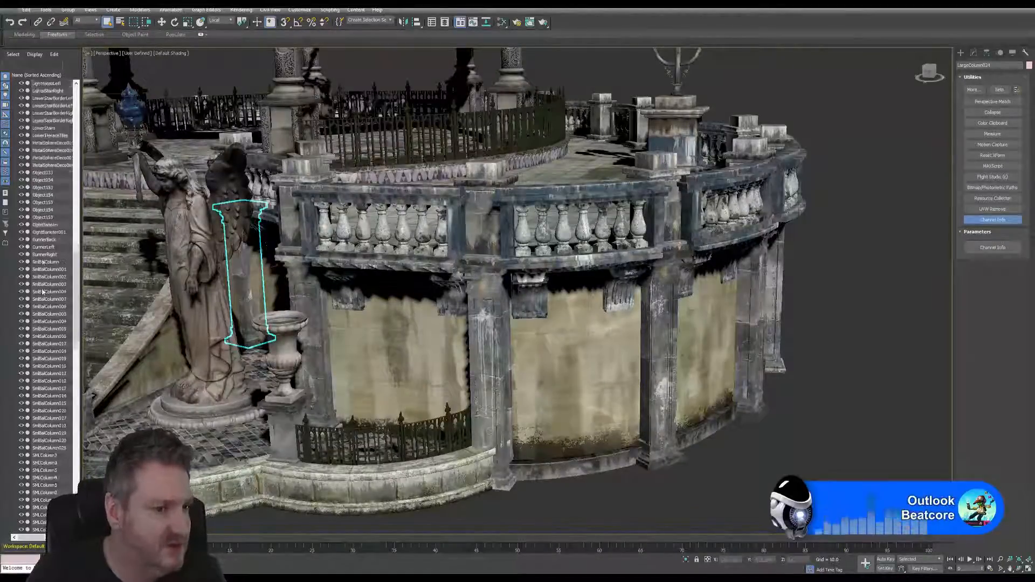
pyautogui.scroll(-14, 51, 338)
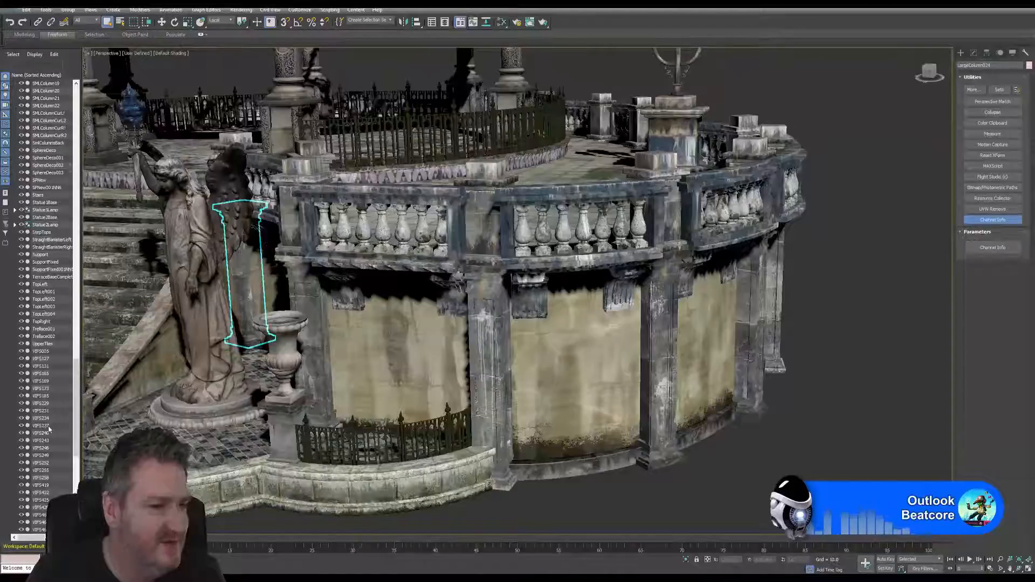
pyautogui.scroll(3, 49, 429)
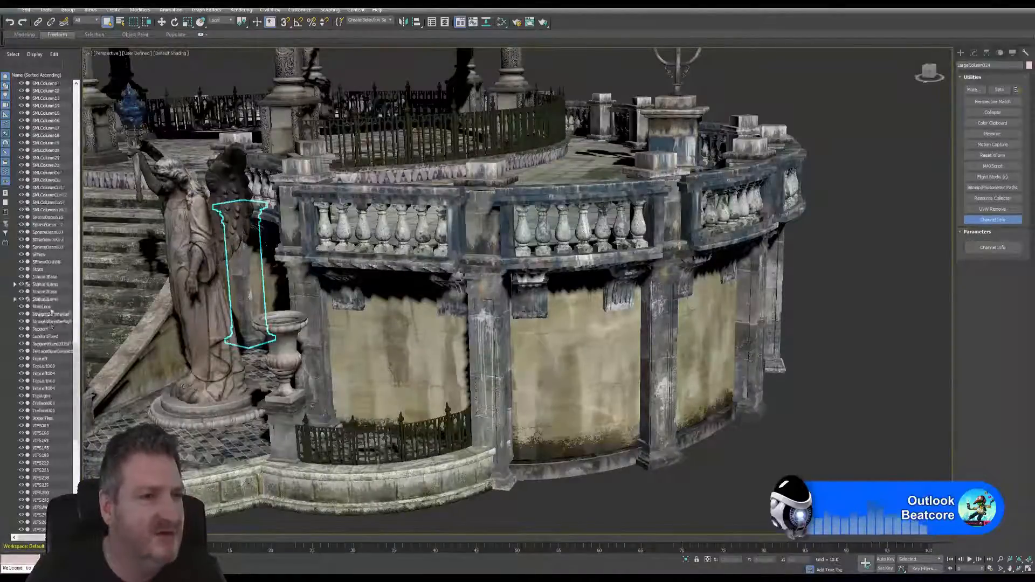
pyautogui.scroll(20, 51, 326)
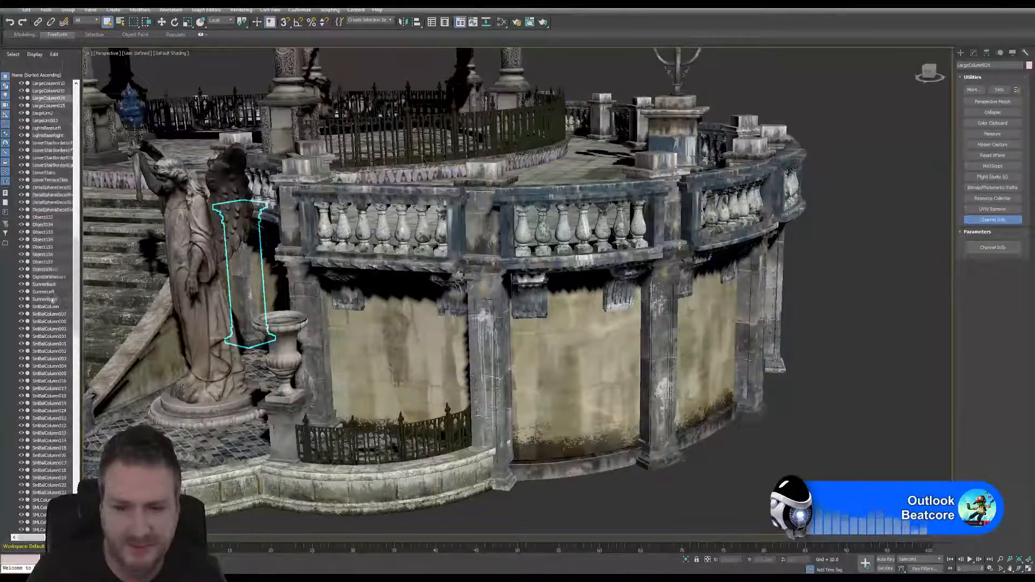
pyautogui.scroll(5, 53, 298)
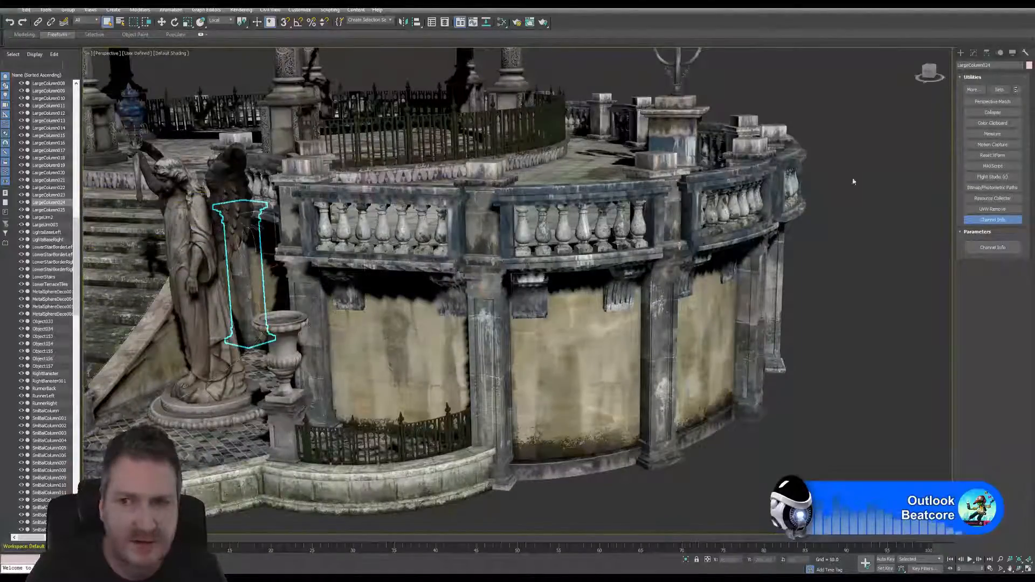
pyautogui.moveTo(402, 263); pyautogui.dragTo(627, 289, button='middle')
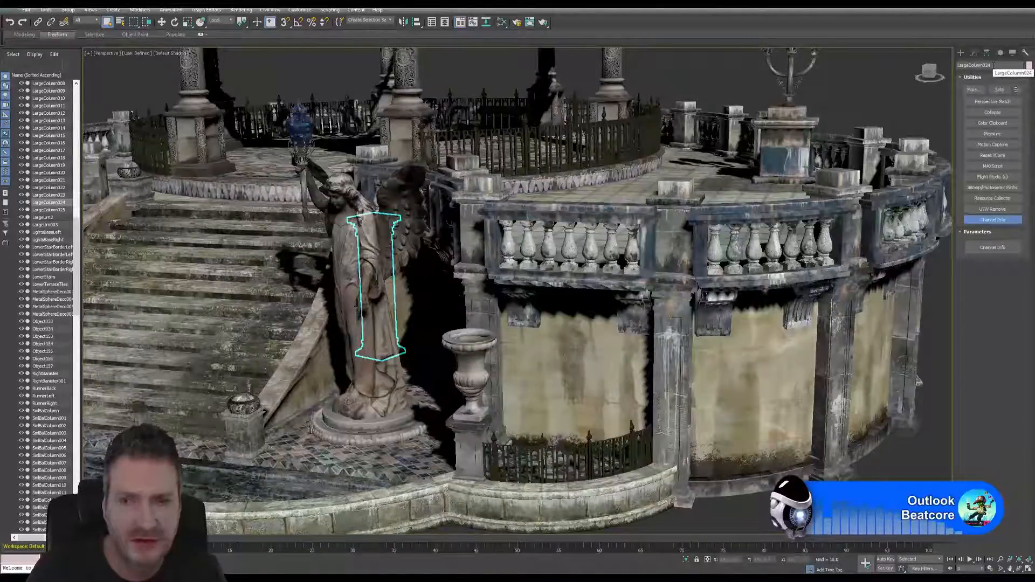
pyautogui.moveTo(992, 65); pyautogui.dragTo(969, 65)
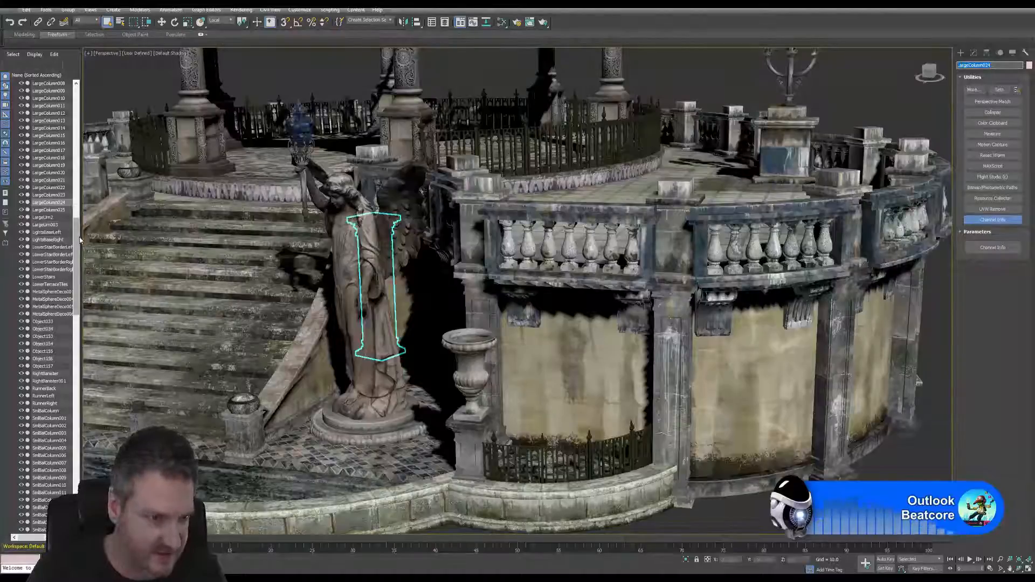
pyautogui.moveTo(79, 240); pyautogui.dragTo(74, 111)
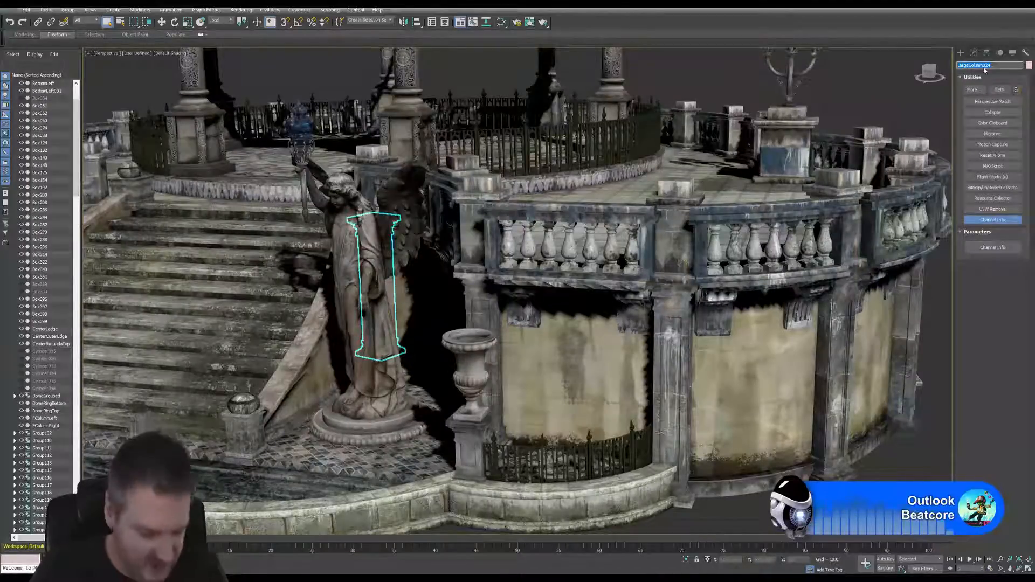
pyautogui.write('tri')
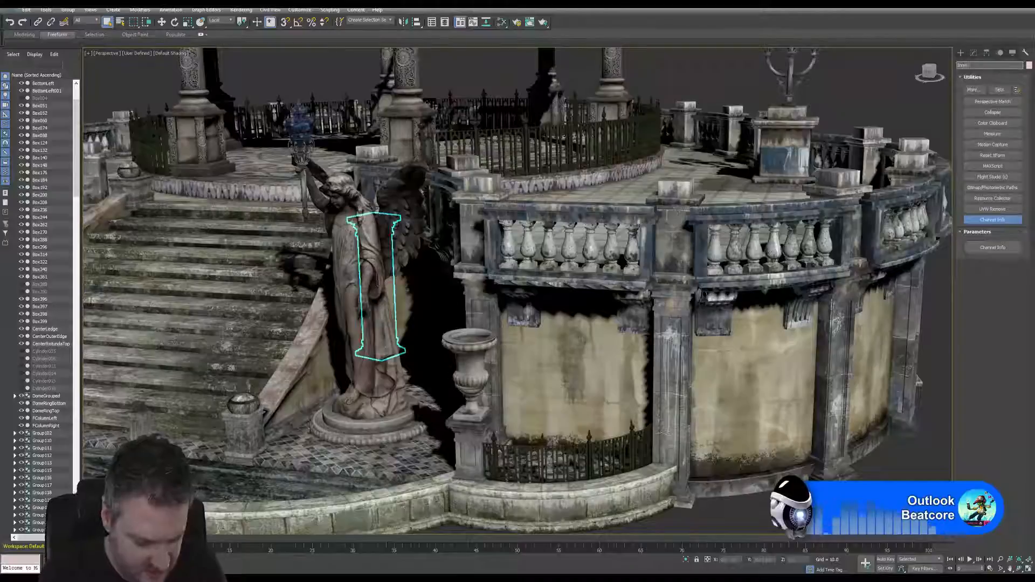
pyautogui.write('ColumnR1')
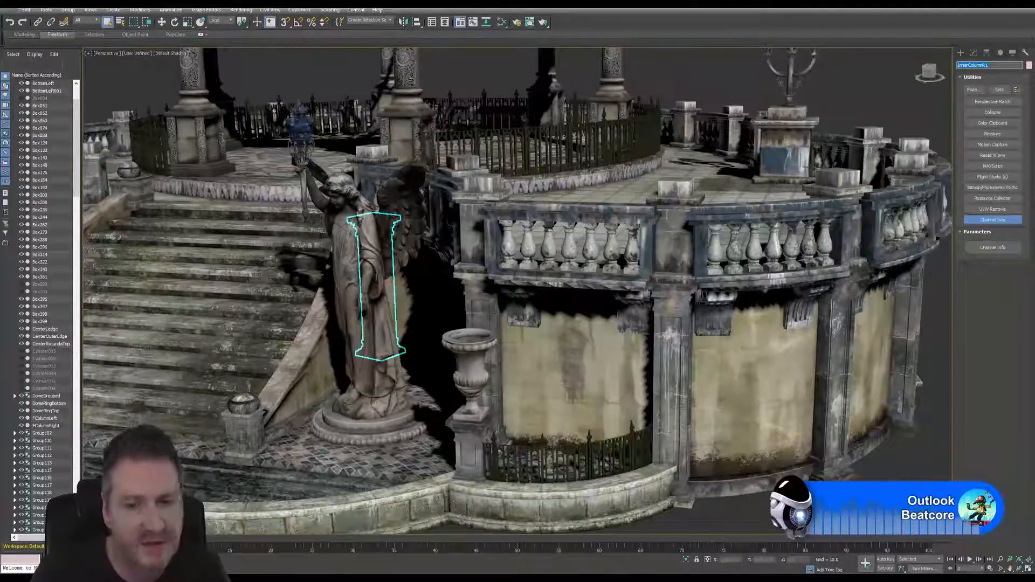
# Rename the column behind the right-hand angel's wing InnerColumnR2 and the column beside the nearby urn InnerColumnR3.
pyautogui.click(1019, 570)
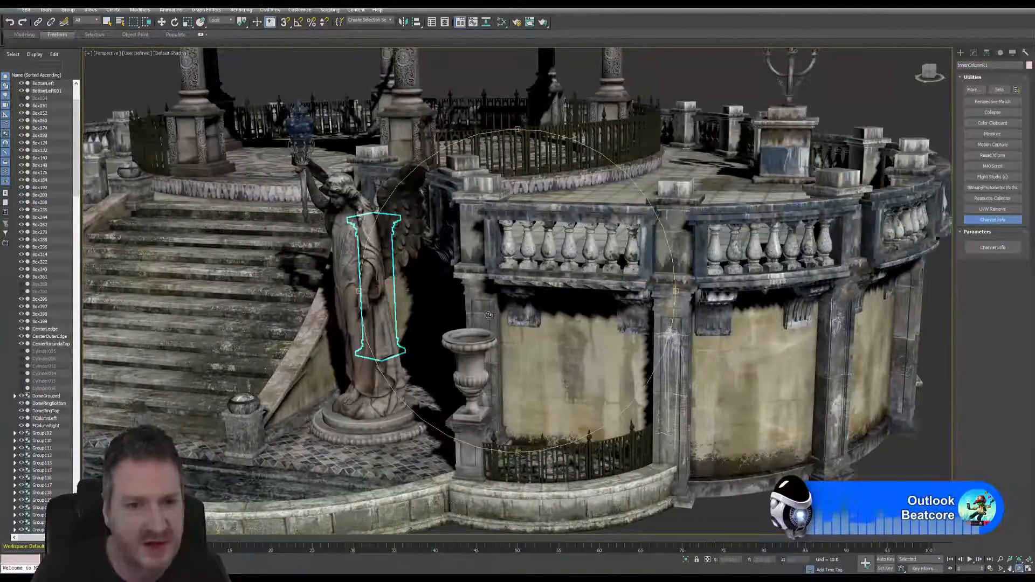
pyautogui.moveTo(489, 316); pyautogui.dragTo(552, 307)
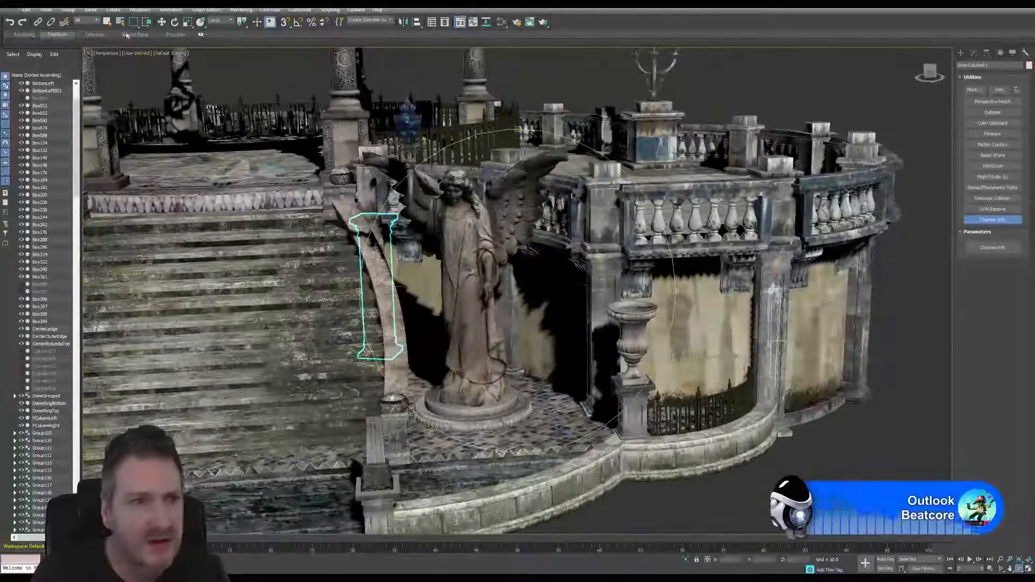
pyautogui.click(106, 21)
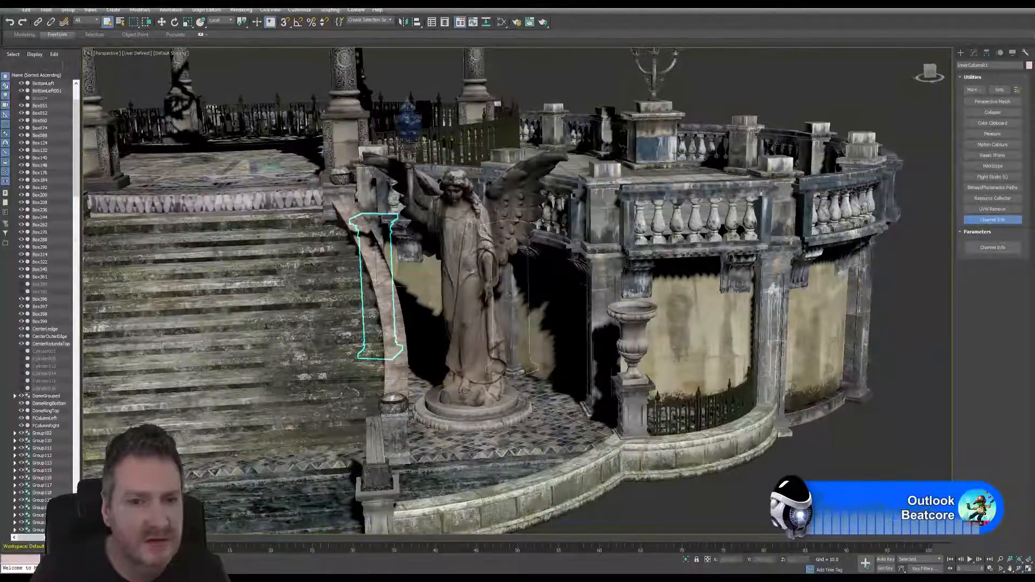
pyautogui.click(515, 302)
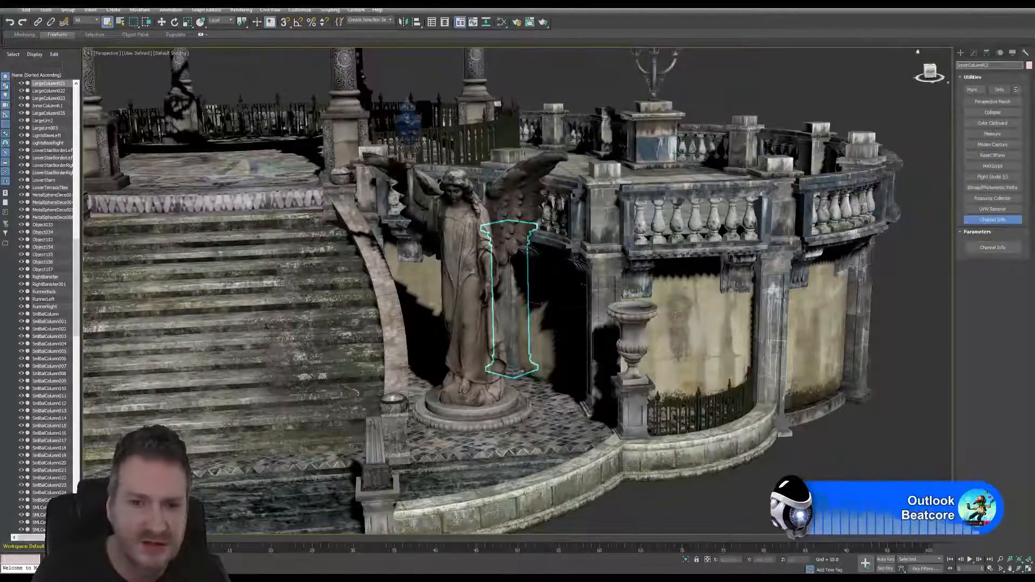
pyautogui.click(604, 302)
pyautogui.doubleClick(977, 65)
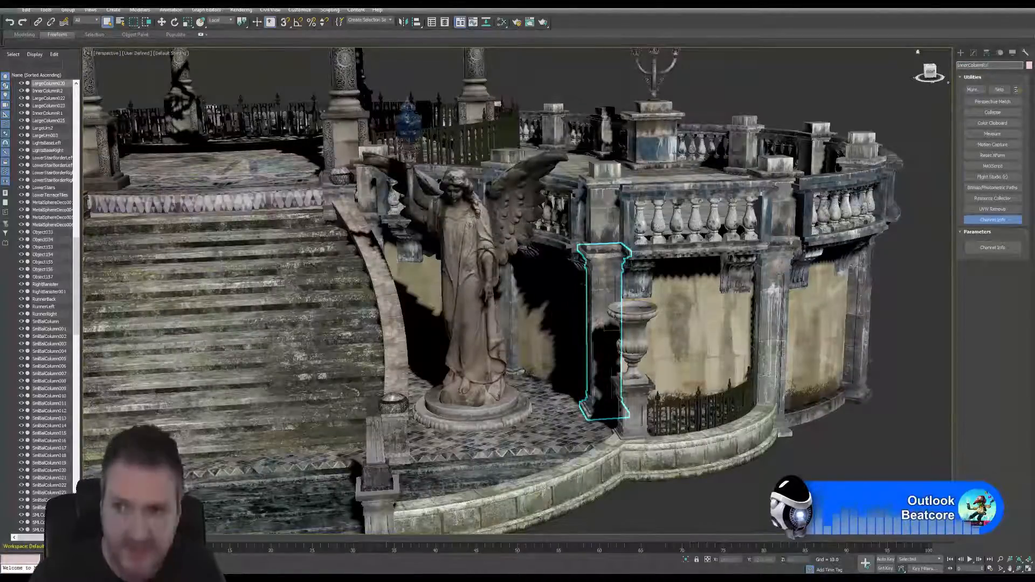
# On the opposite side of the stairs, rename the column next to the stair border InnerColumnL1 and the one behind the angel's wing InnerColumnL2.
pyautogui.moveTo(281, 259); pyautogui.dragTo(571, 260, button='middle')
pyautogui.moveTo(384, 319); pyautogui.dragTo(506, 313, button='middle')
pyautogui.click(428, 242)
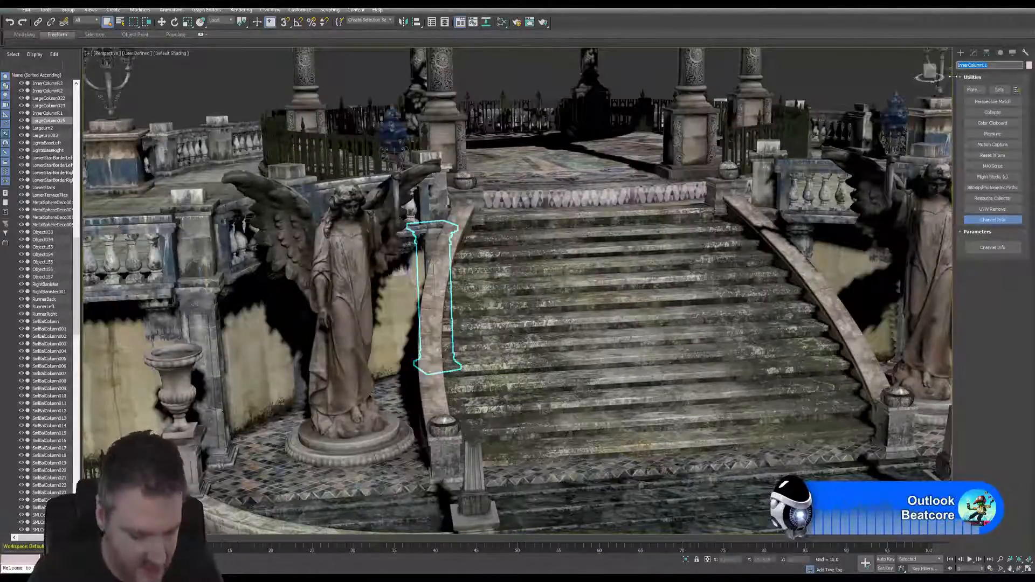
pyautogui.moveTo(425, 344); pyautogui.dragTo(617, 302, button='middle')
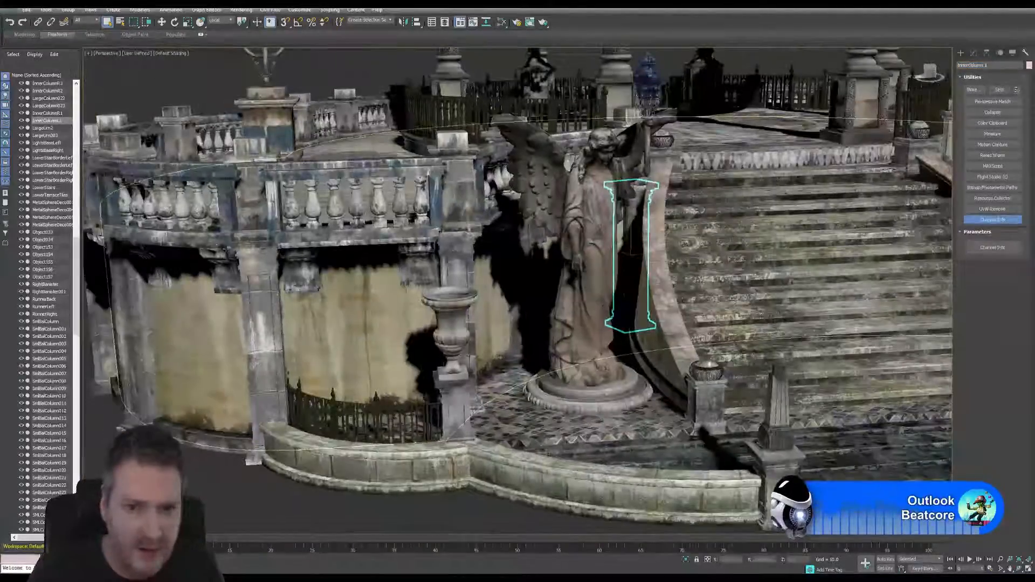
pyautogui.click(515, 270)
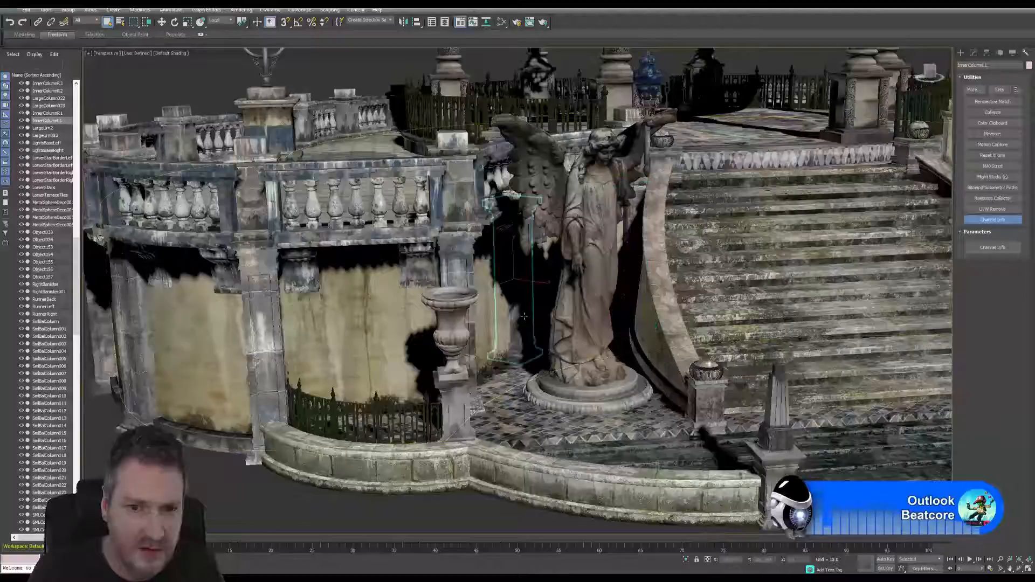
pyautogui.click(990, 65)
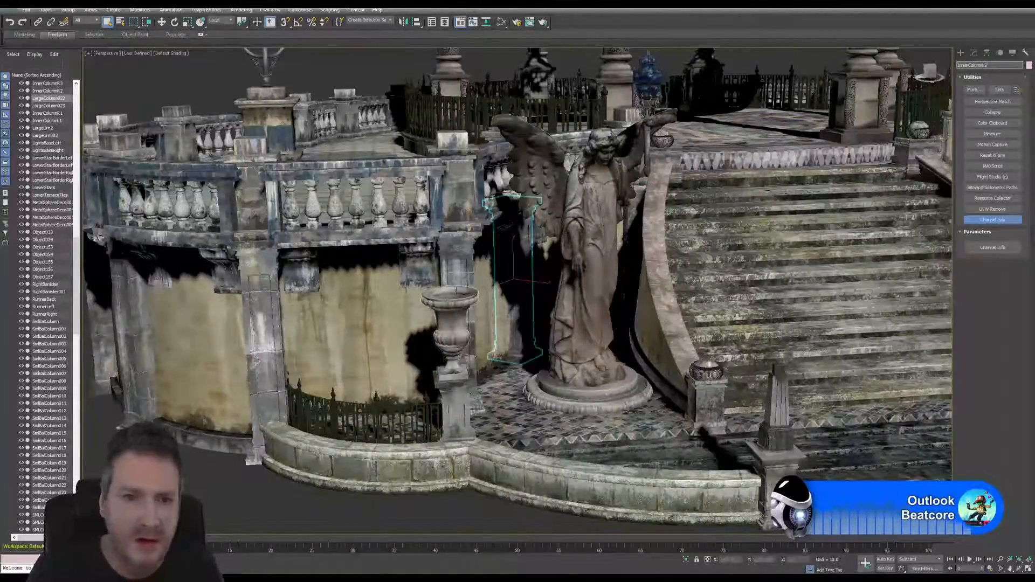
# Rename the column behind the urn on the left-hand terrace side to InnerColumnL3.
pyautogui.click(463, 246)
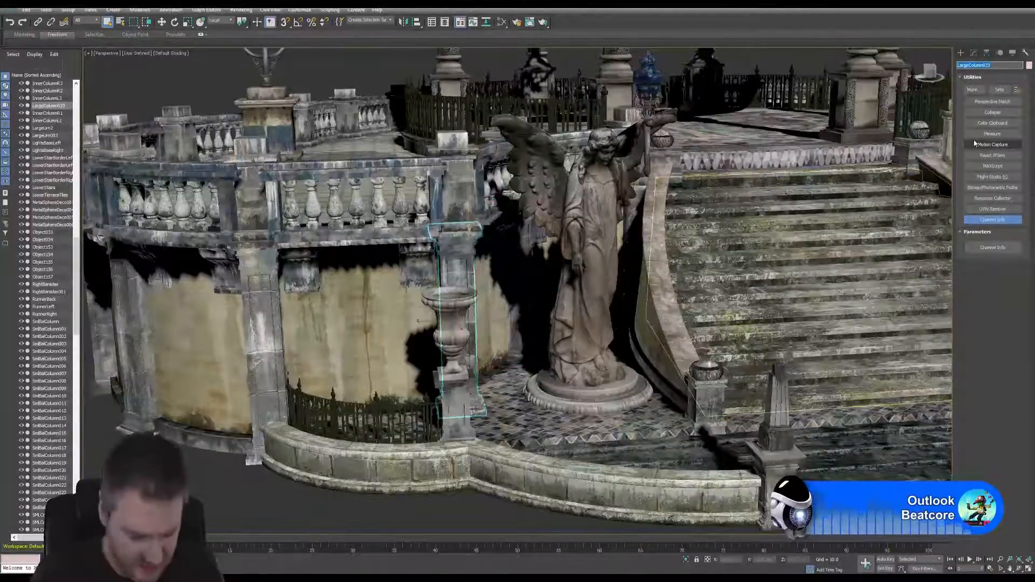
pyautogui.write('InnerColumnL2')
pyautogui.press('BackSpace')
pyautogui.write('3')
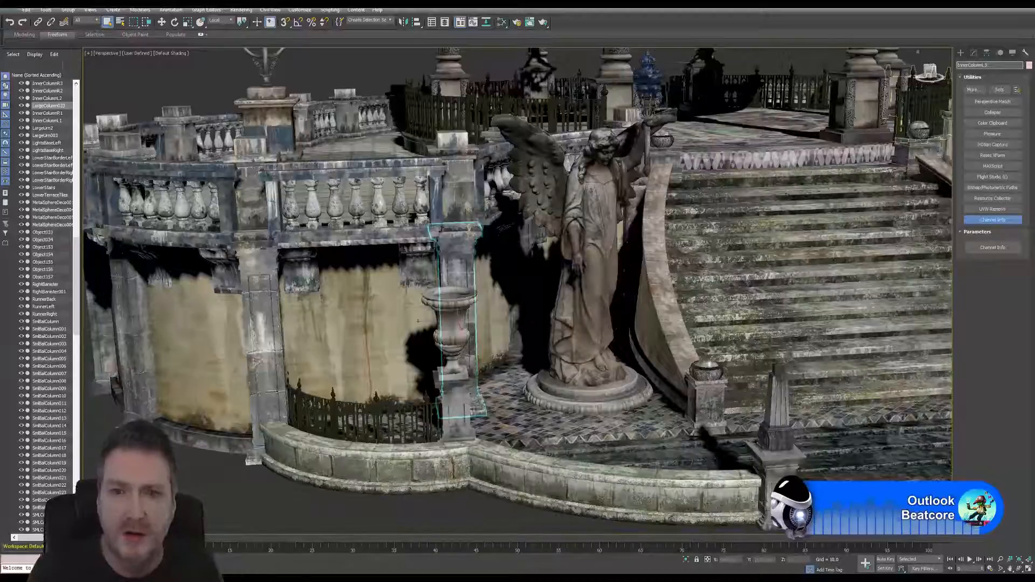
# Select the first three outer wall columns past the right-hand urn one after another and check their object names.
pyautogui.keyDown('alt'); pyautogui.moveTo(631, 279); pyautogui.dragTo(372, 277, button='middle'); pyautogui.keyUp('alt')
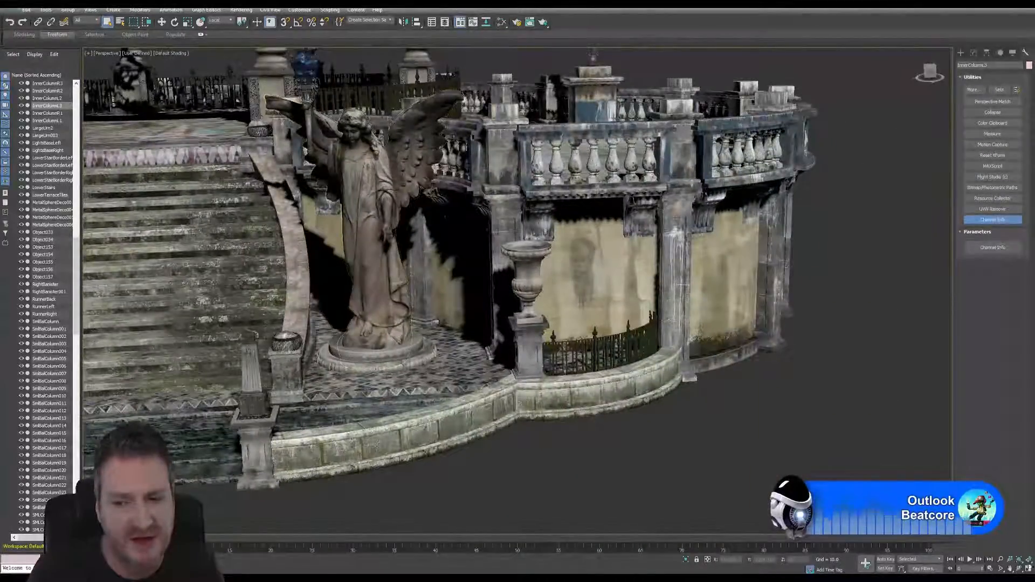
pyautogui.click(1019, 569)
pyautogui.scroll(3, 598, 259)
pyautogui.moveTo(599, 259); pyautogui.dragTo(561, 299)
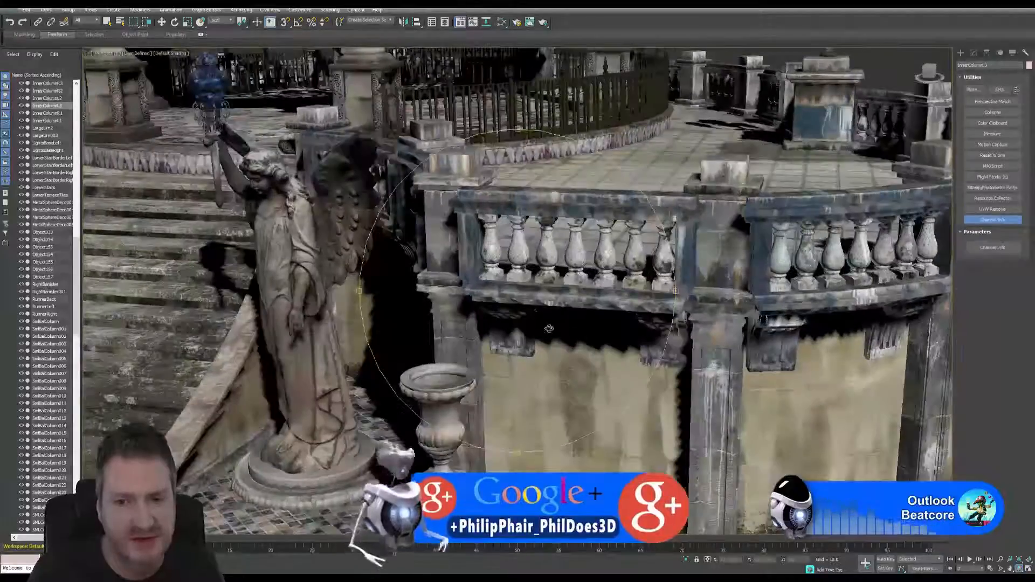
pyautogui.scroll(-3, 562, 300)
pyautogui.moveTo(562, 299); pyautogui.dragTo(410, 238, button='middle')
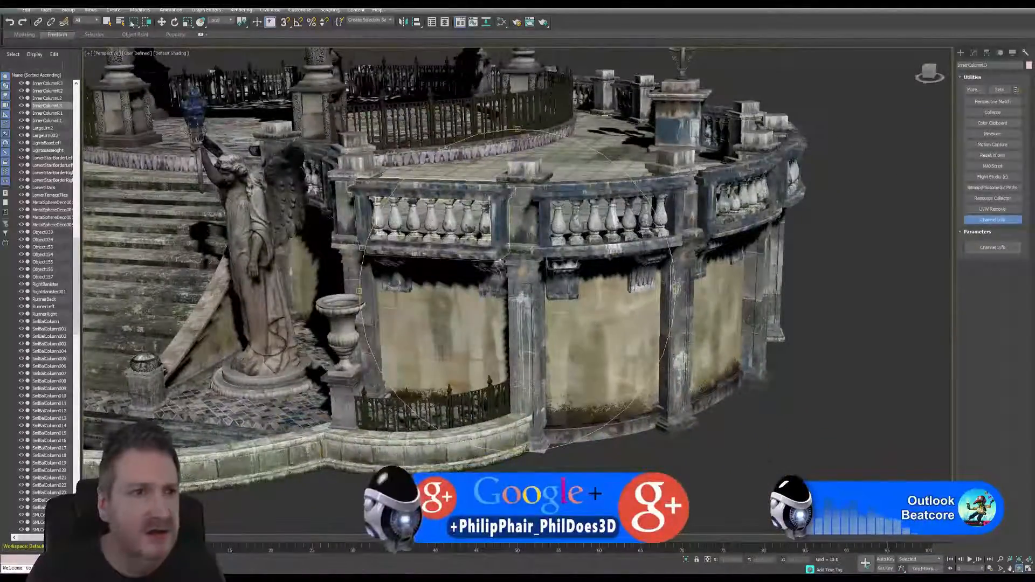
pyautogui.click(107, 23)
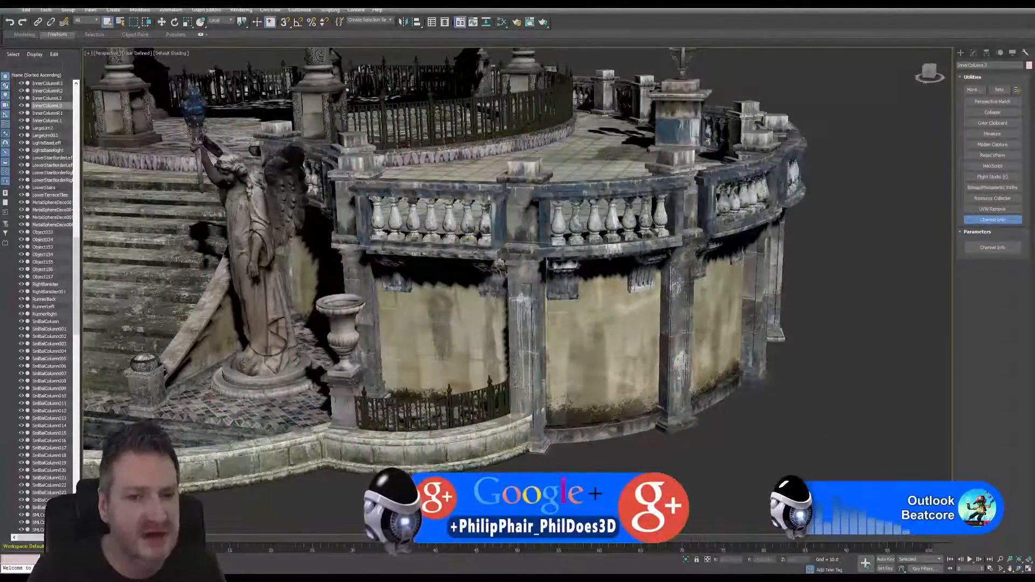
pyautogui.click(501, 262)
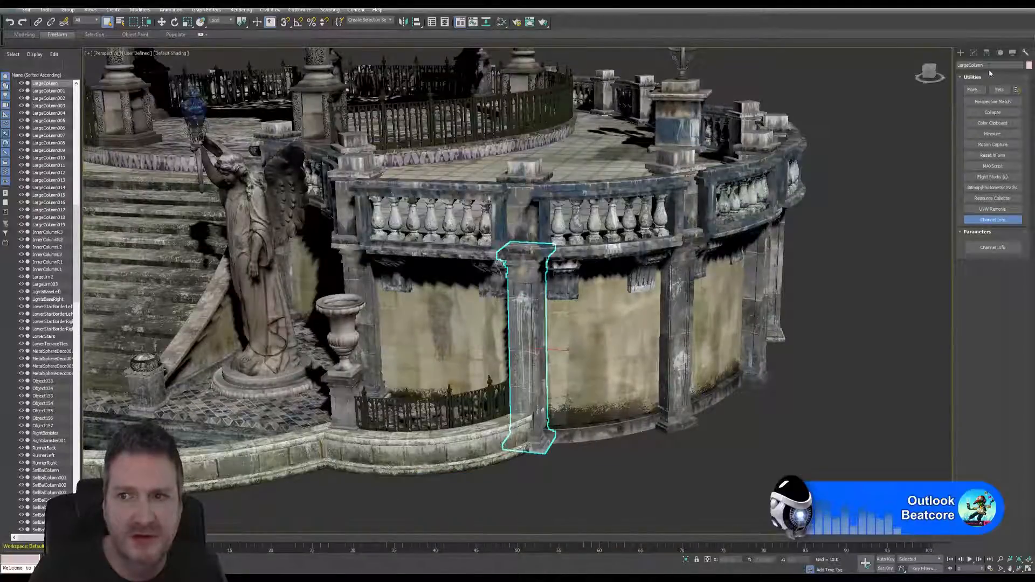
pyautogui.click(678, 289)
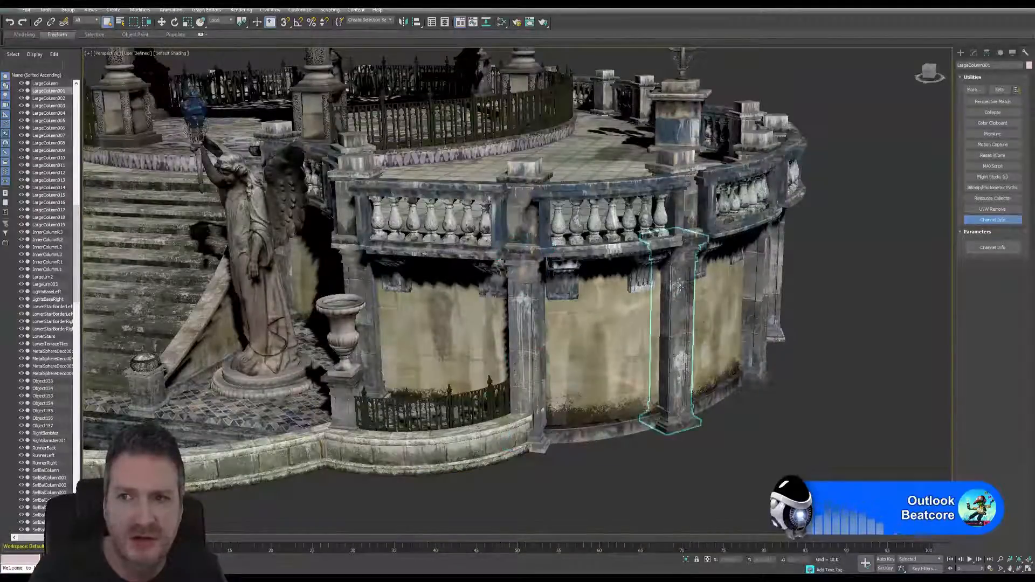
pyautogui.click(749, 279)
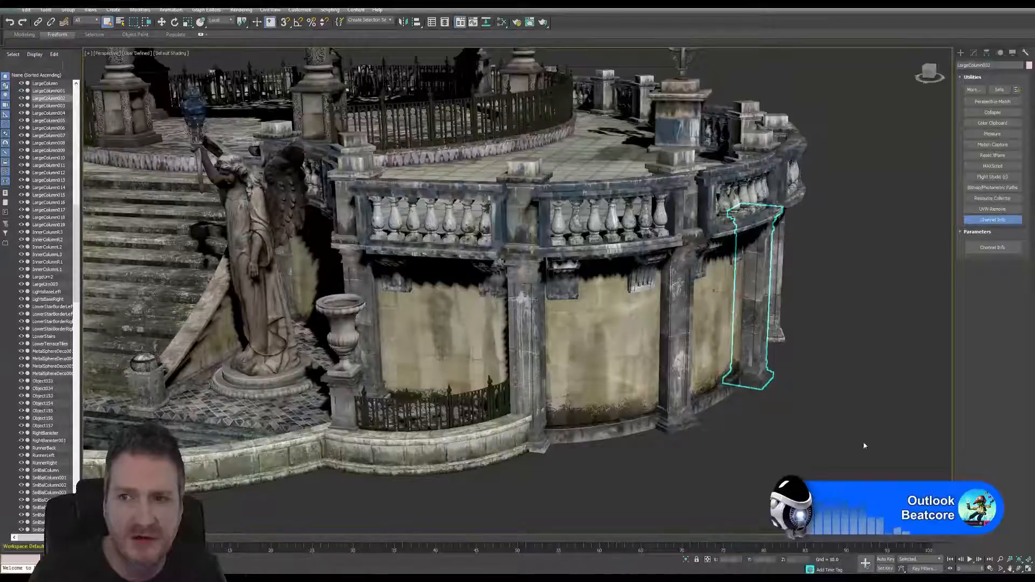
# Check the object names of the next two outer wall columns and of the first textured column past the plain white one.
pyautogui.click(1016, 570)
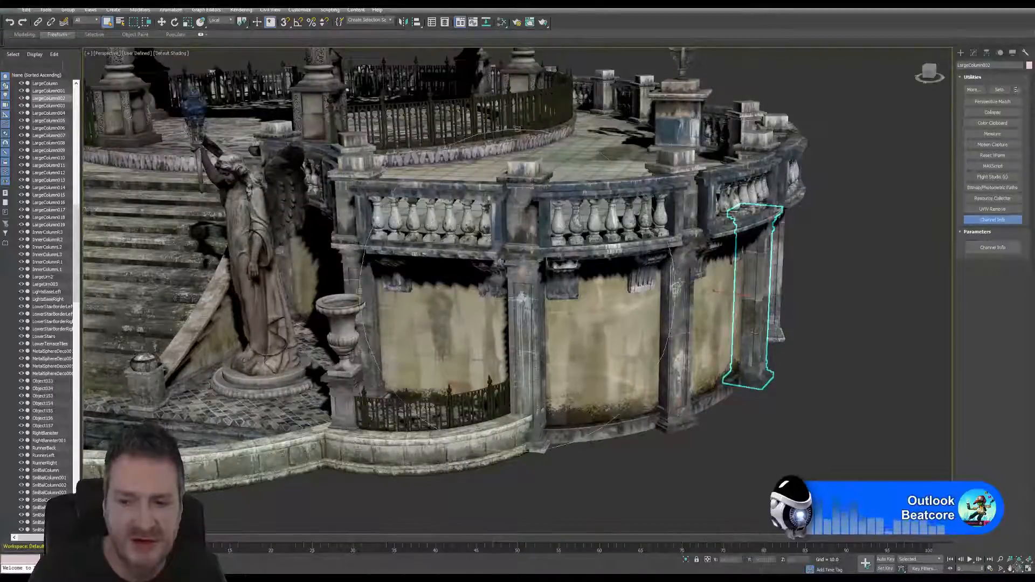
pyautogui.moveTo(545, 307); pyautogui.dragTo(499, 267)
pyautogui.click(106, 23)
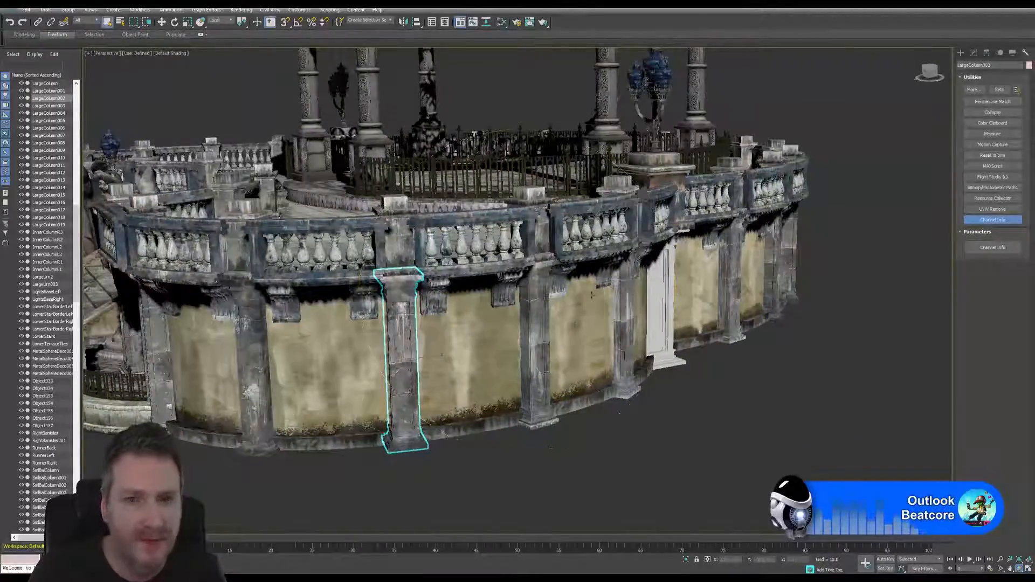
pyautogui.click(536, 325)
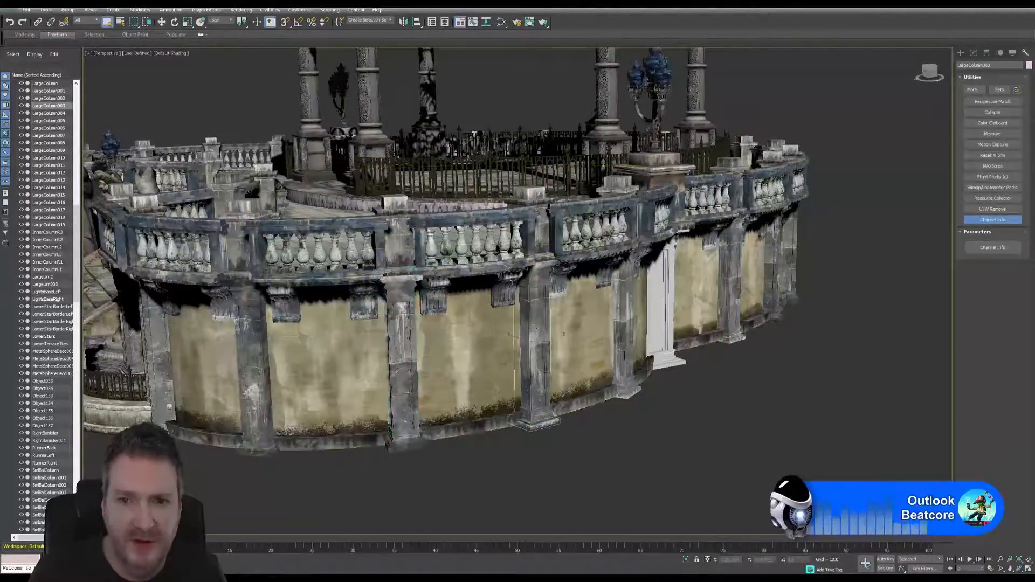
pyautogui.click(624, 300)
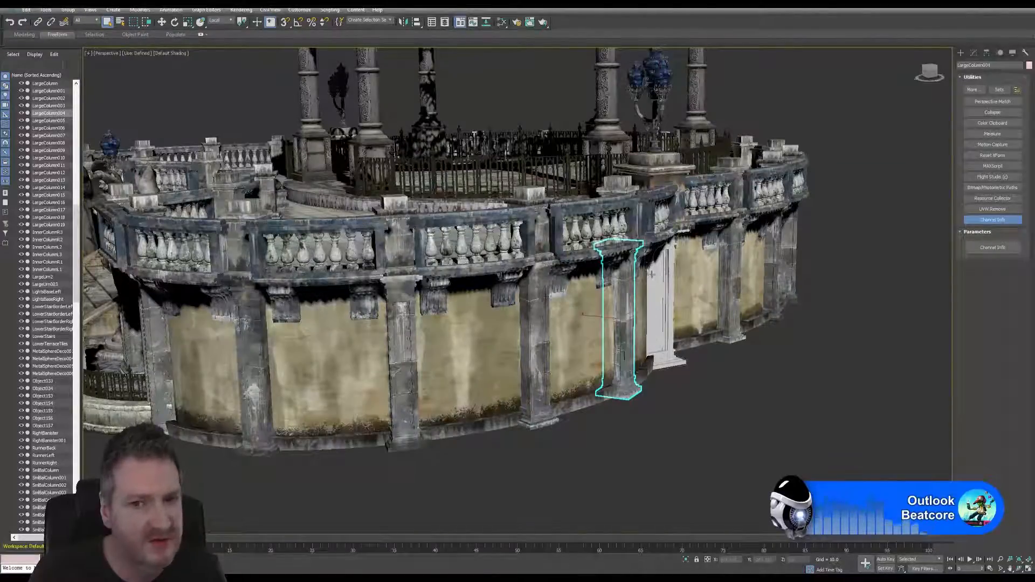
pyautogui.click(1018, 570)
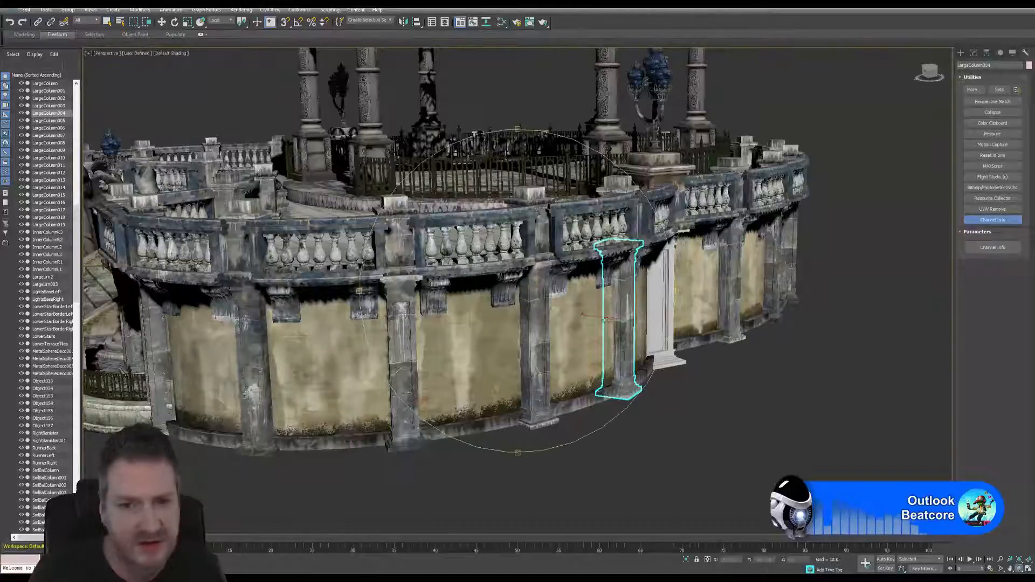
pyautogui.moveTo(555, 280); pyautogui.dragTo(298, 305)
pyautogui.click(106, 22)
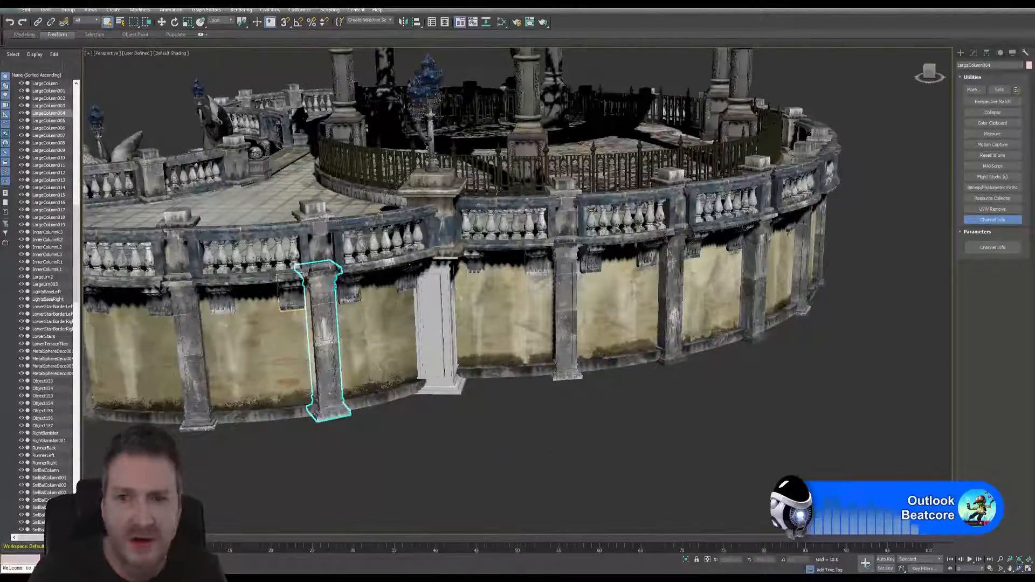
pyautogui.click(571, 291)
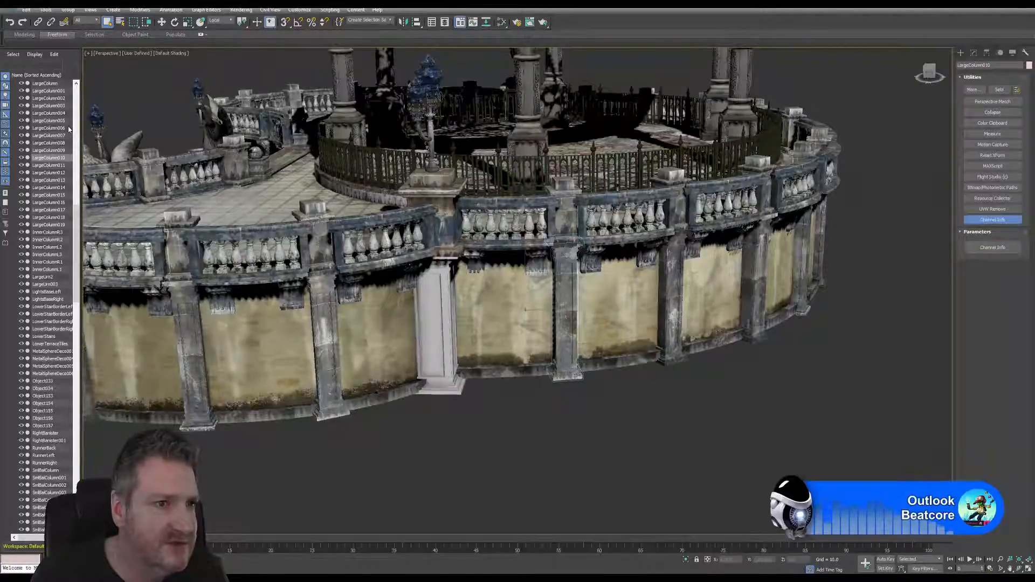
# Select the outer wall column at the end of the low iron fence on the left-hand side of the stairs and check its object name.
pyautogui.click(1020, 566)
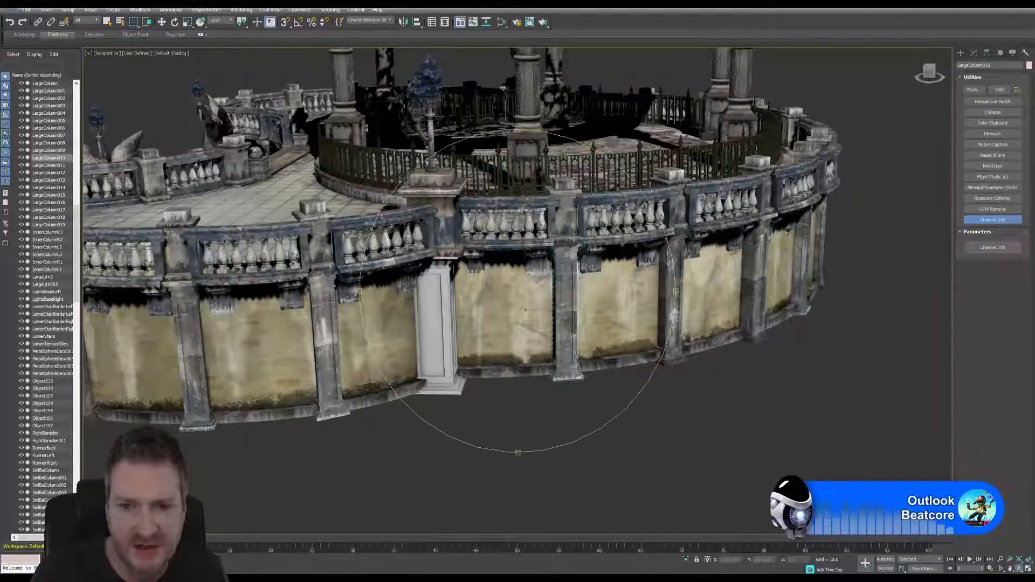
pyautogui.moveTo(473, 325); pyautogui.dragTo(471, 263)
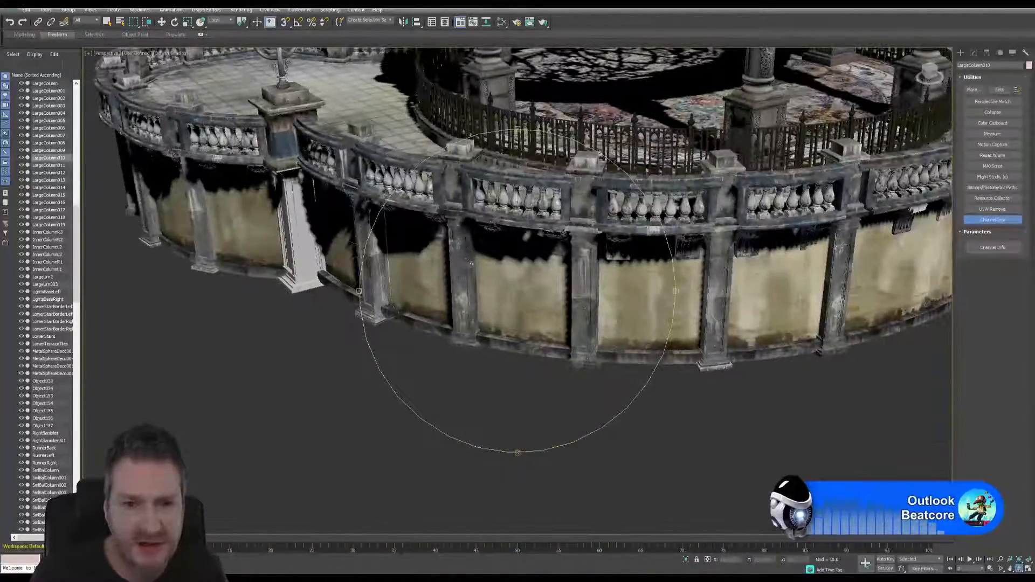
pyautogui.moveTo(607, 277); pyautogui.dragTo(132, 57)
pyautogui.click(108, 22)
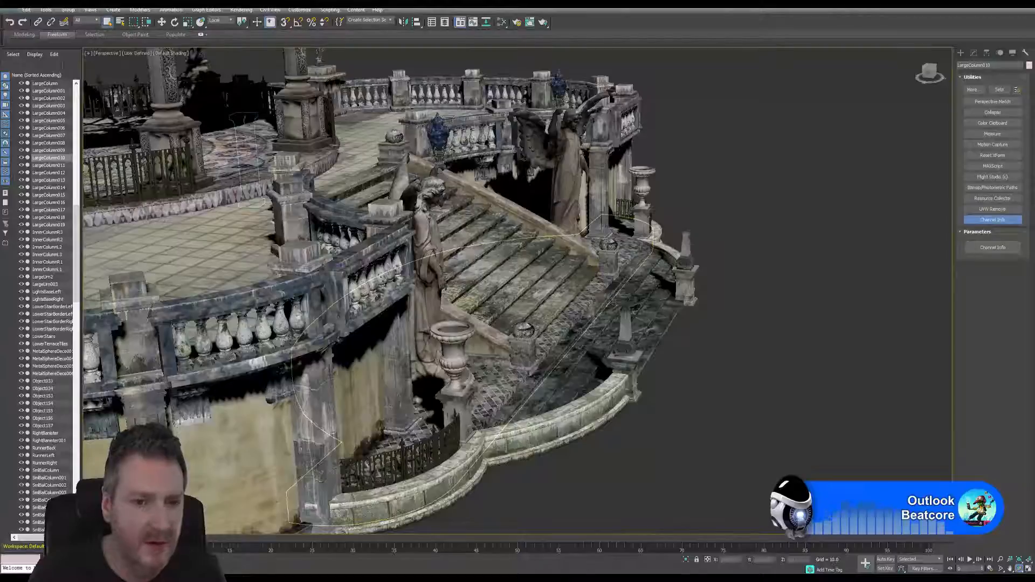
pyautogui.click(317, 405)
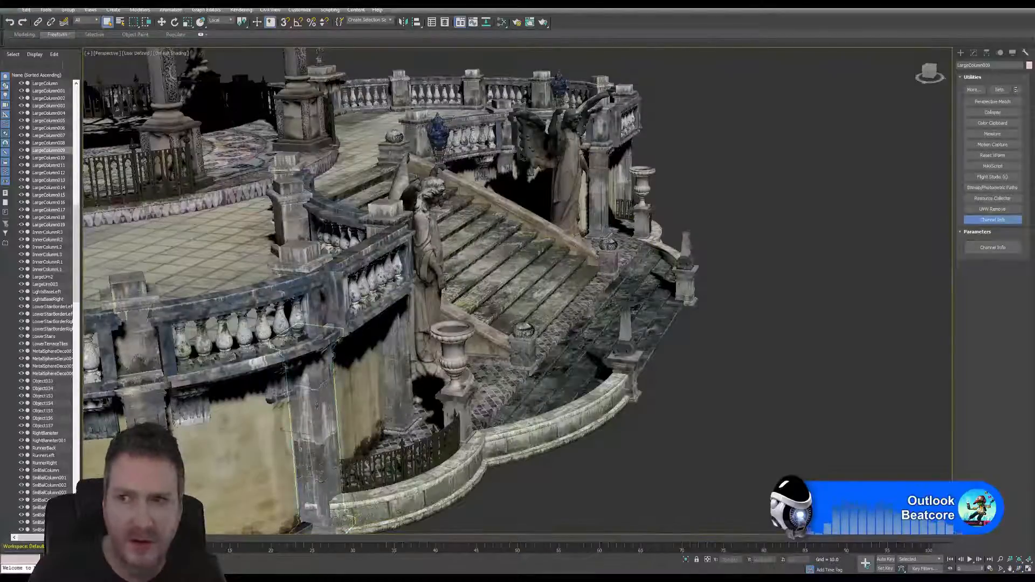
# Select the first outer wall column past the right-hand urn, at the end of the low fence, and check its object name.
pyautogui.click(1019, 569)
pyautogui.moveTo(566, 302); pyautogui.dragTo(507, 337)
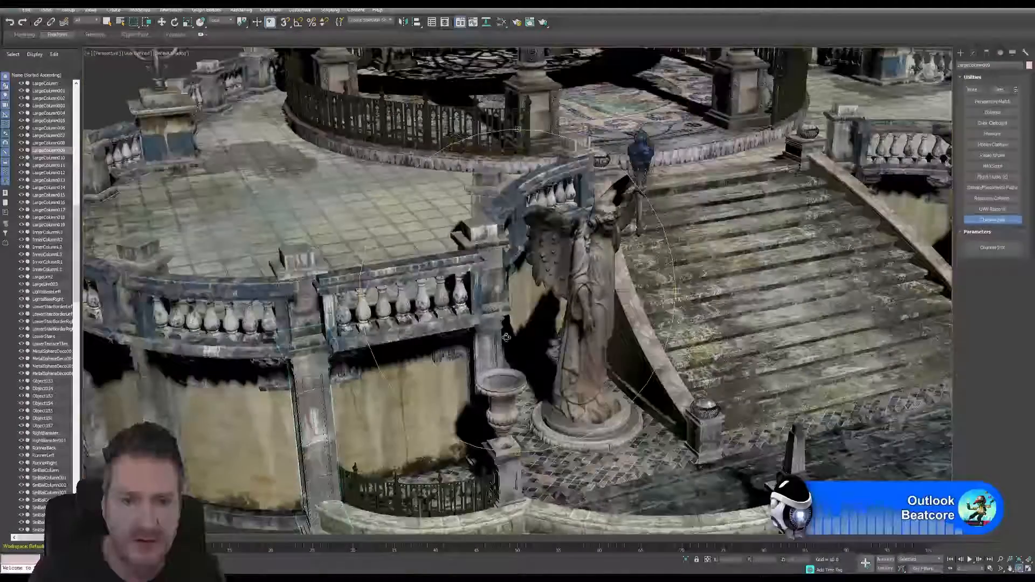
pyautogui.scroll(-5, 507, 337)
pyautogui.moveTo(798, 281); pyautogui.dragTo(507, 258, button='middle')
pyautogui.moveTo(545, 253); pyautogui.dragTo(517, 233)
pyautogui.scroll(4, 550, 277)
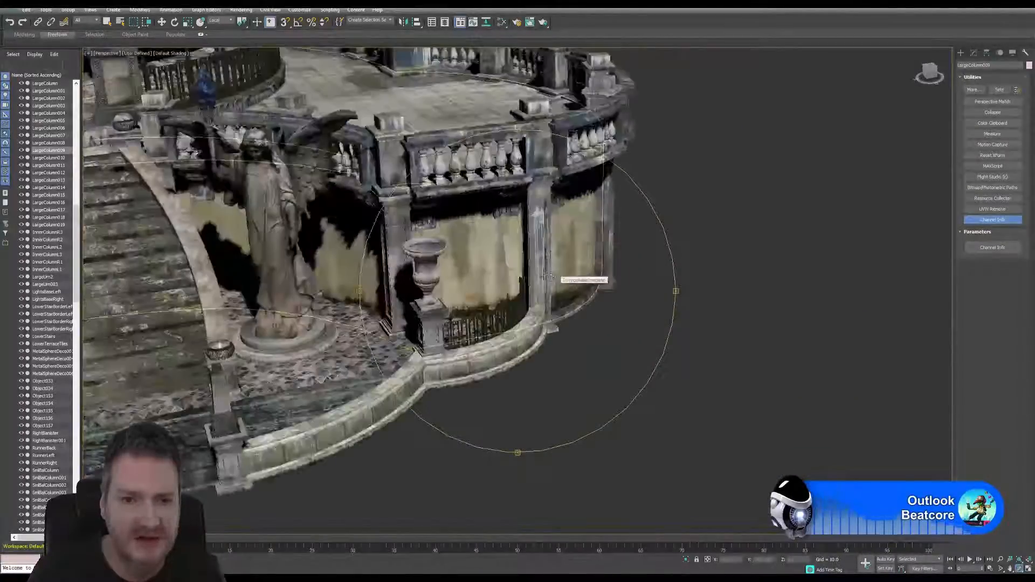
pyautogui.scroll(-3, 549, 278)
pyautogui.moveTo(549, 277); pyautogui.dragTo(480, 246)
pyautogui.scroll(3, 502, 296)
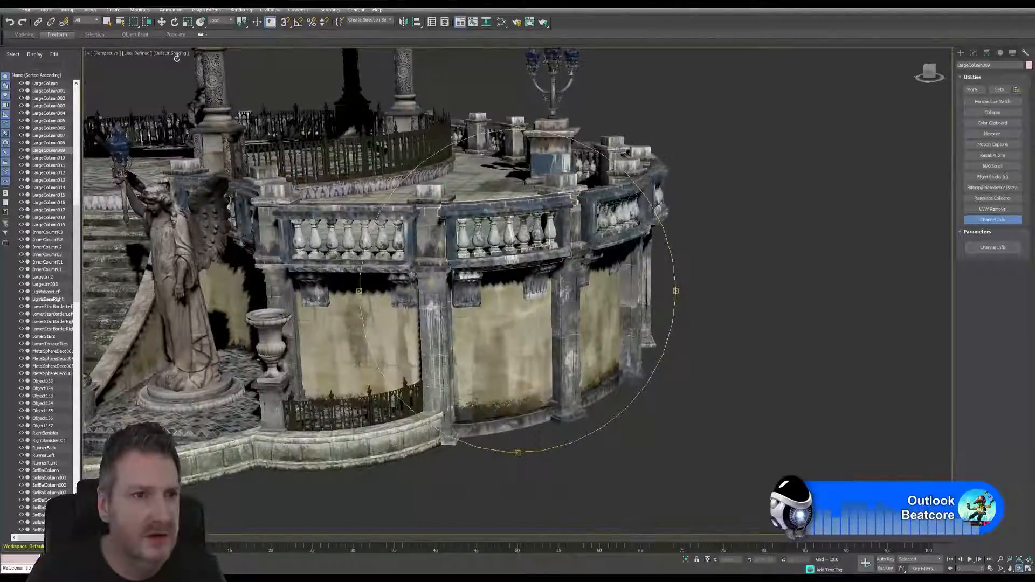
pyautogui.click(107, 22)
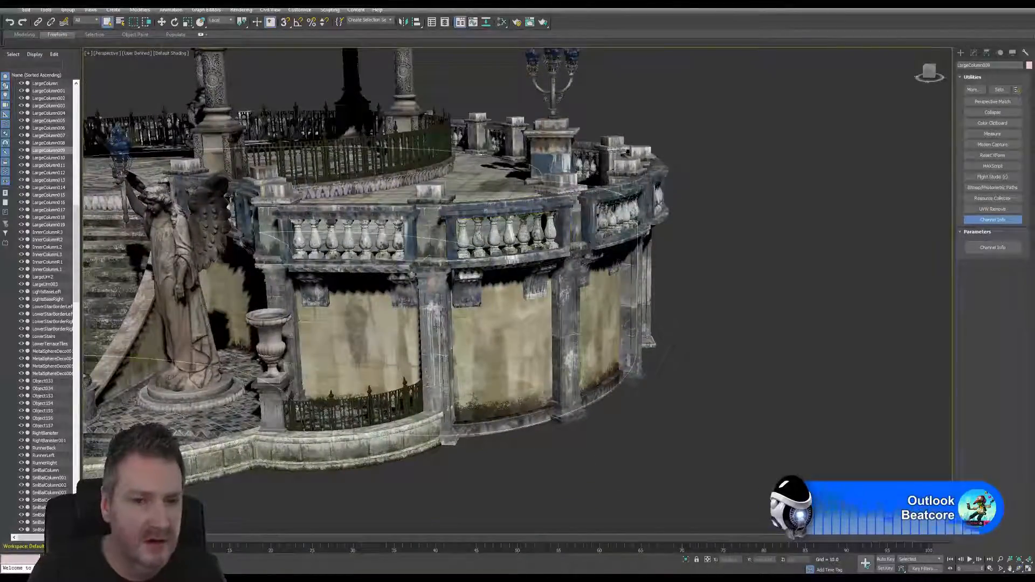
pyautogui.click(437, 327)
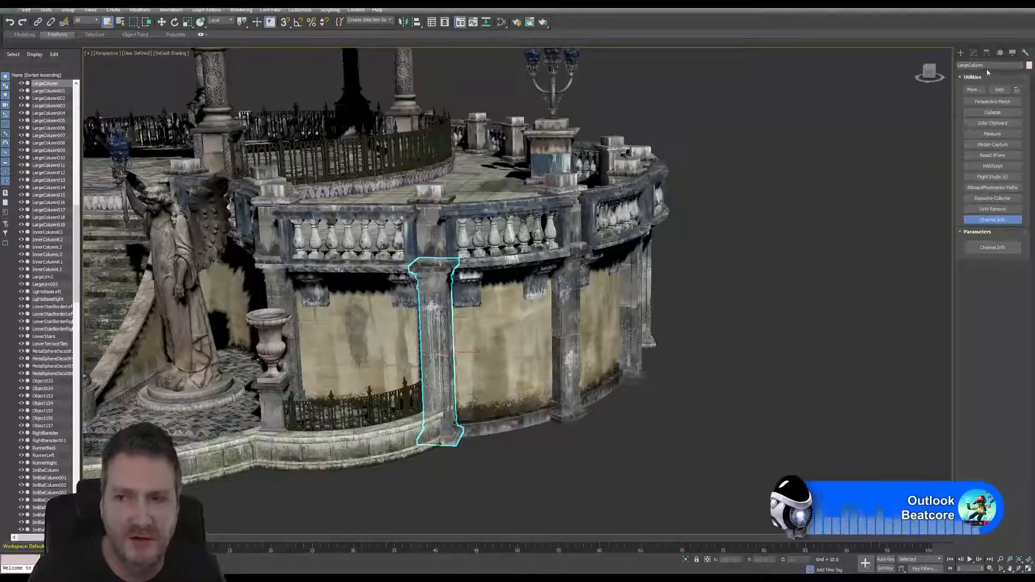
# Rename the second outer wall column past the right-hand urn LargeColumn2.
pyautogui.click(572, 303)
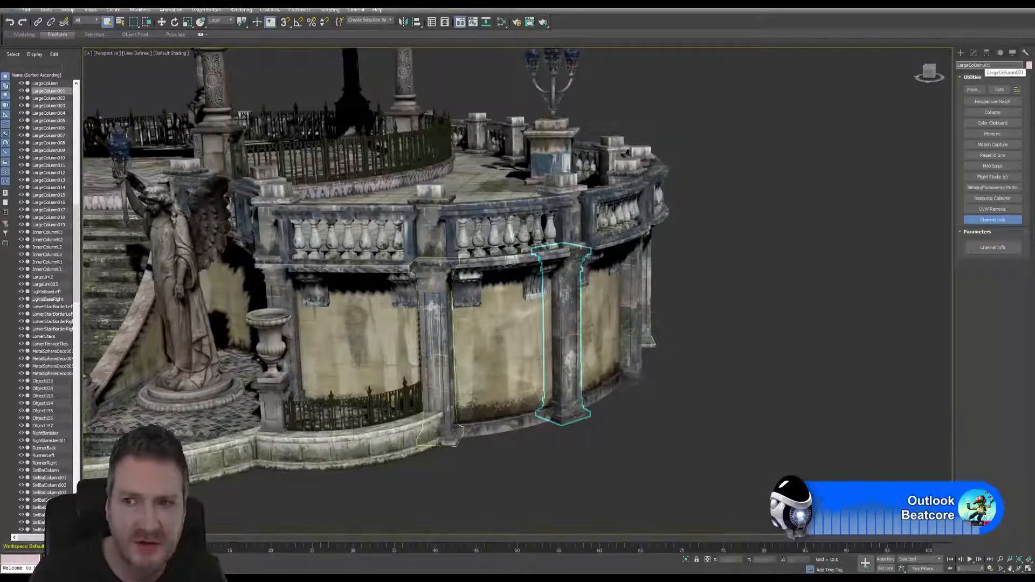
pyautogui.moveTo(983, 65); pyautogui.dragTo(1004, 69)
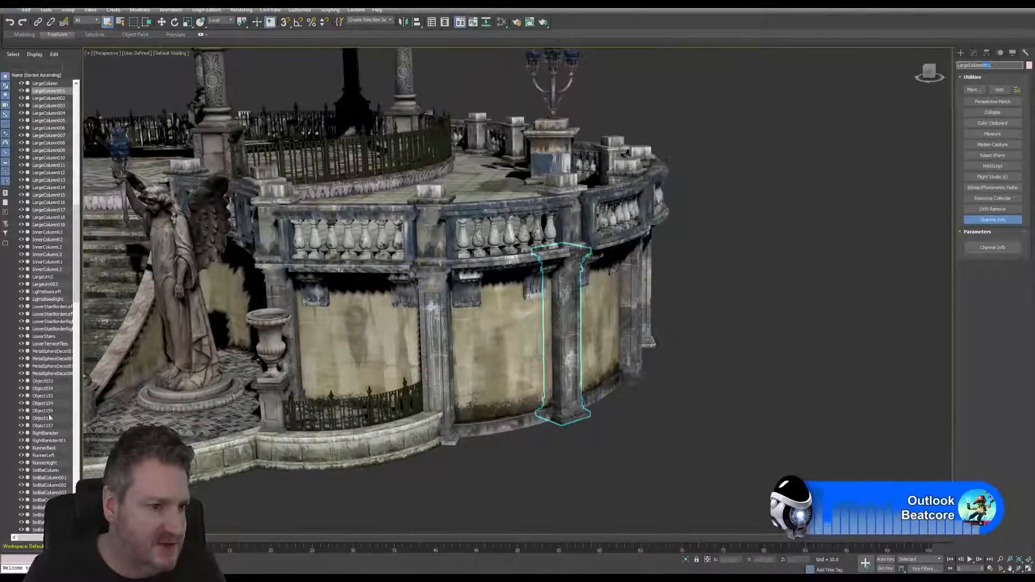
pyautogui.scroll(3, 49, 418)
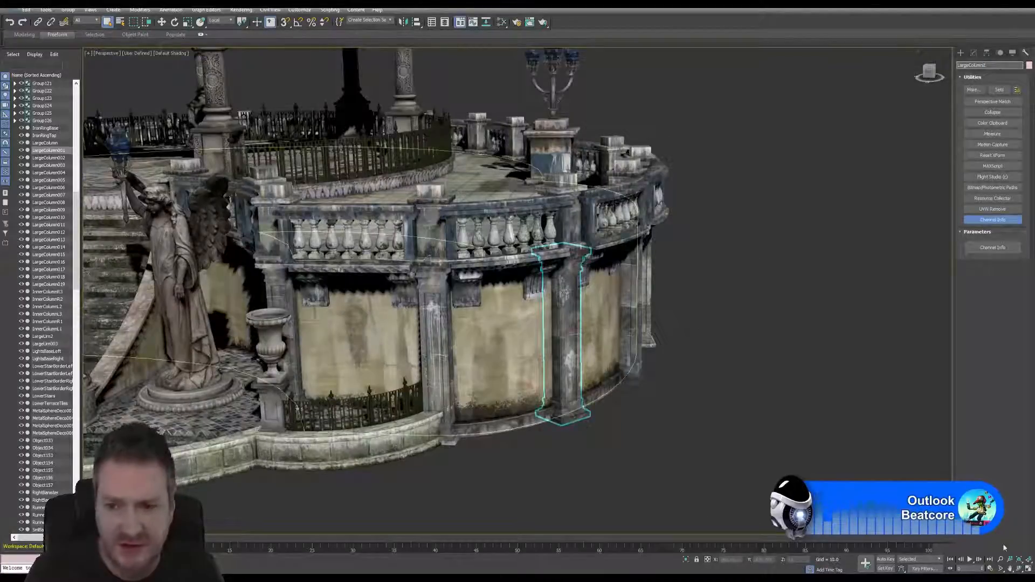
# Rename the third and fourth outer wall columns past the right-hand urn LargeColumn3 and LargeColumn4.
pyautogui.hotkey('ctrl', 'r')
pyautogui.moveTo(711, 409); pyautogui.dragTo(424, 323)
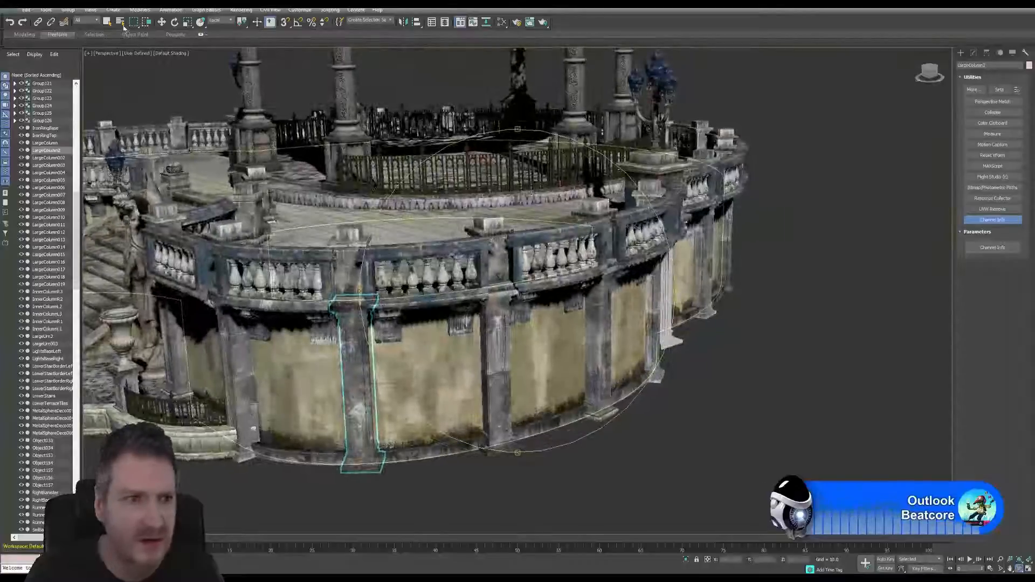
pyautogui.rightClick(496, 323)
pyautogui.click(496, 327)
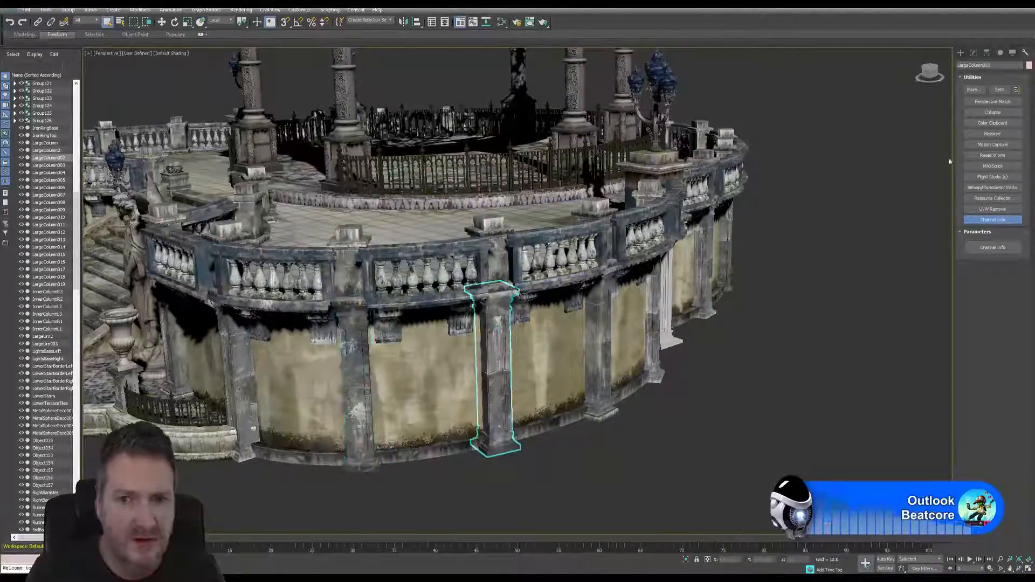
pyautogui.click(988, 65)
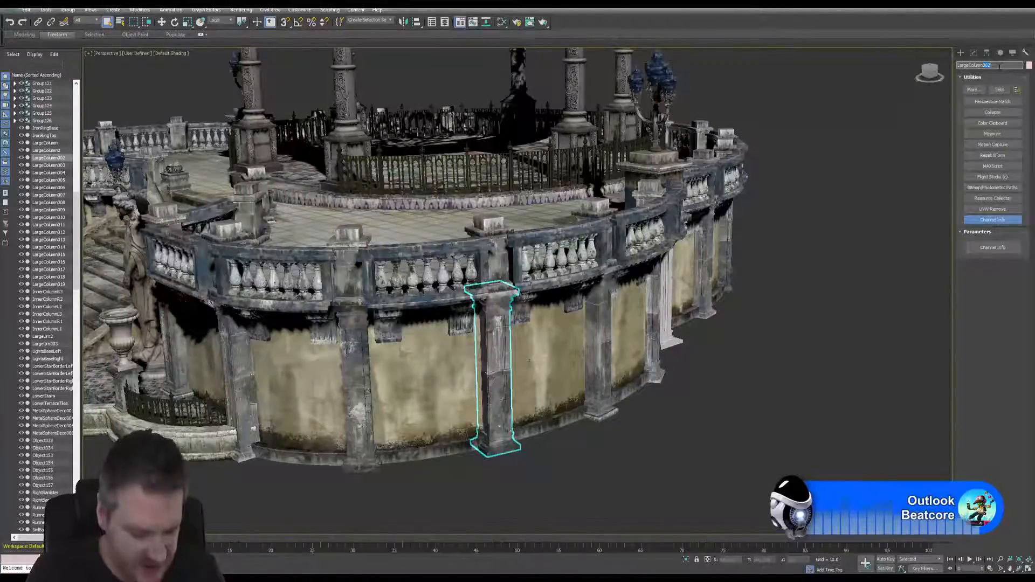
pyautogui.click(599, 346)
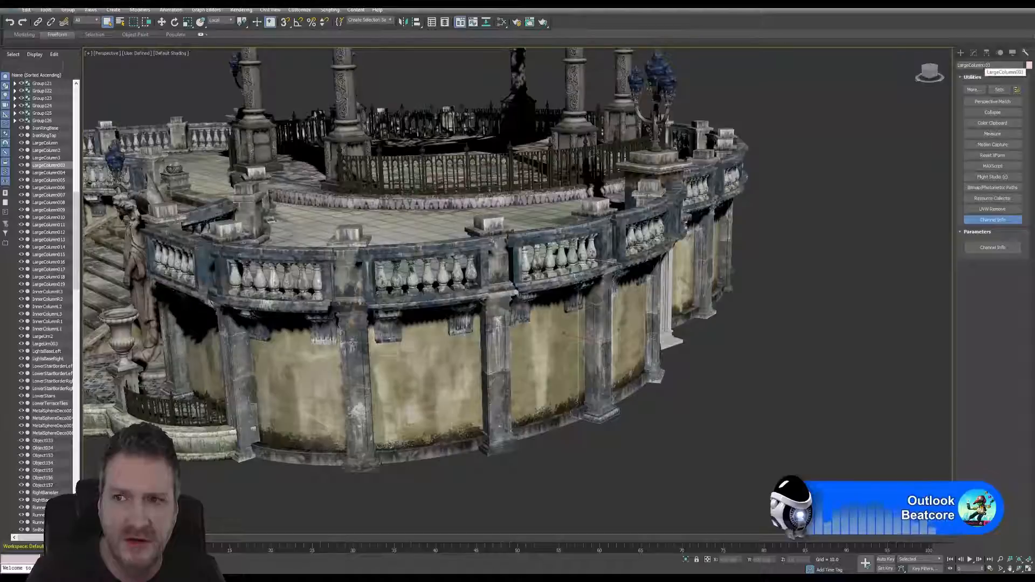
pyautogui.moveTo(1008, 65); pyautogui.dragTo(984, 65)
pyautogui.write('4')
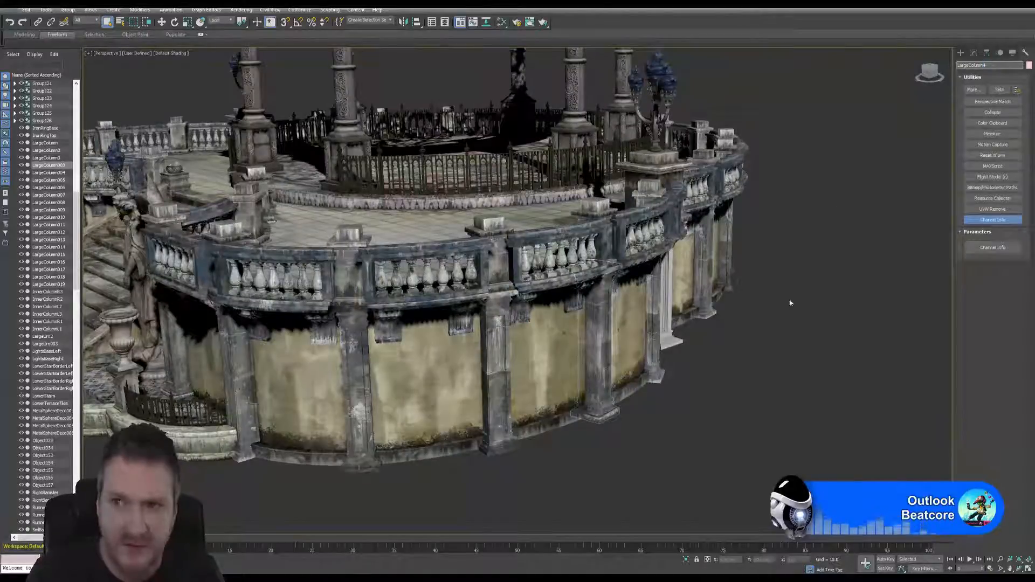
# Rename the textured column just before the plain white one LargeColumn5 and the first textured column past it LargeColumn6.
pyautogui.click(1020, 566)
pyautogui.moveTo(561, 296); pyautogui.dragTo(324, 331)
pyautogui.click(108, 21)
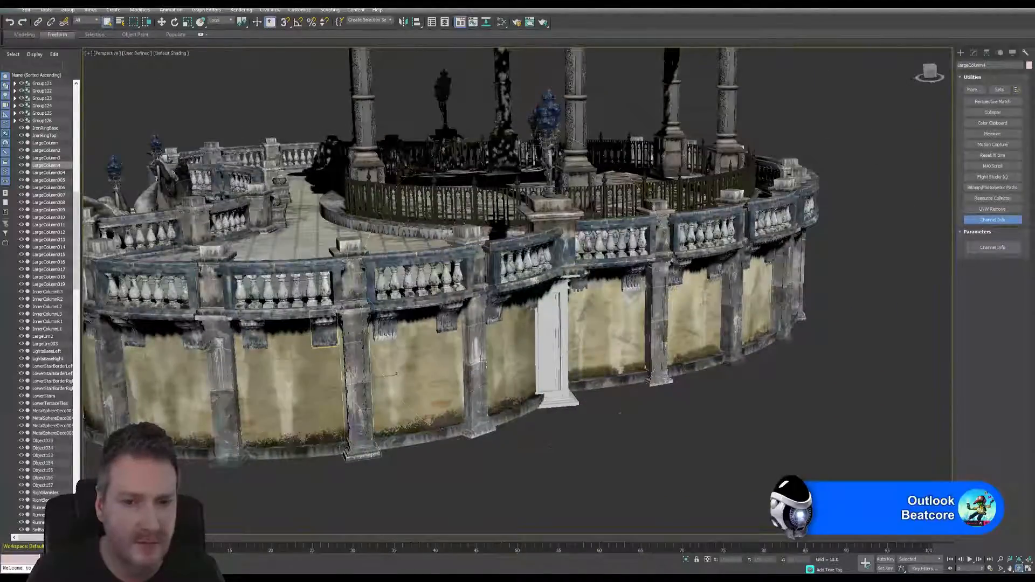
pyautogui.click(475, 359)
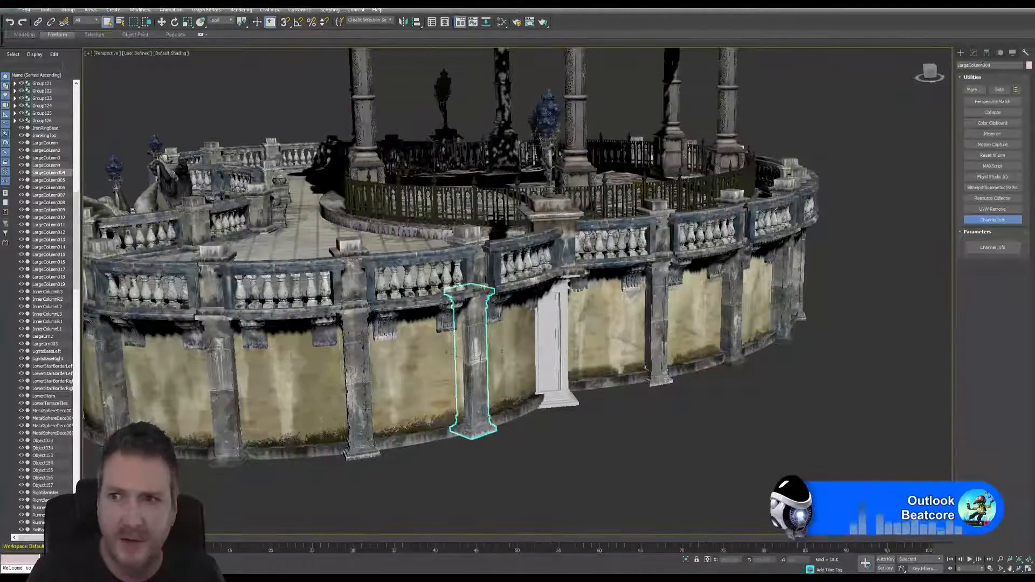
pyautogui.click(987, 65)
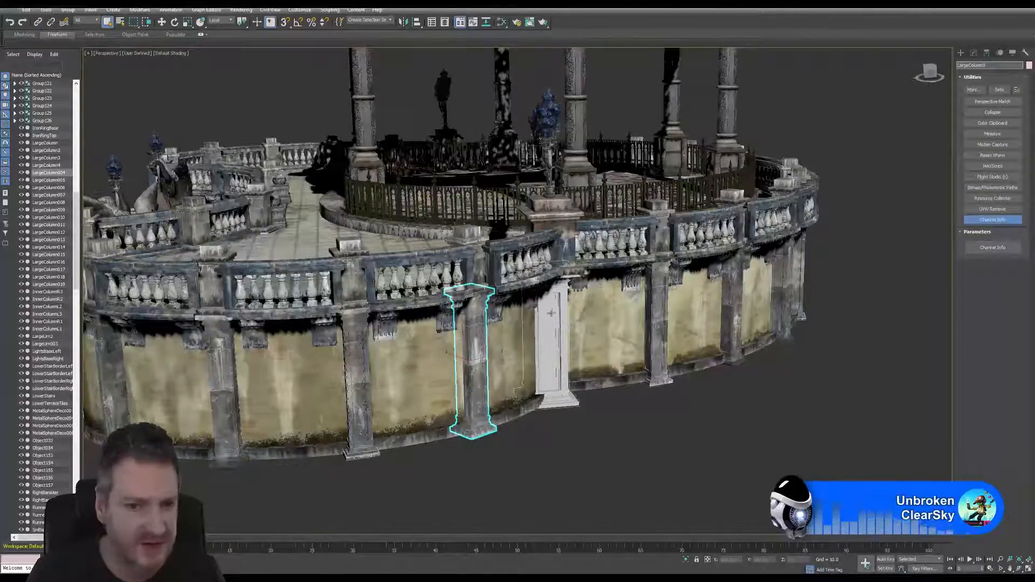
pyautogui.click(657, 294)
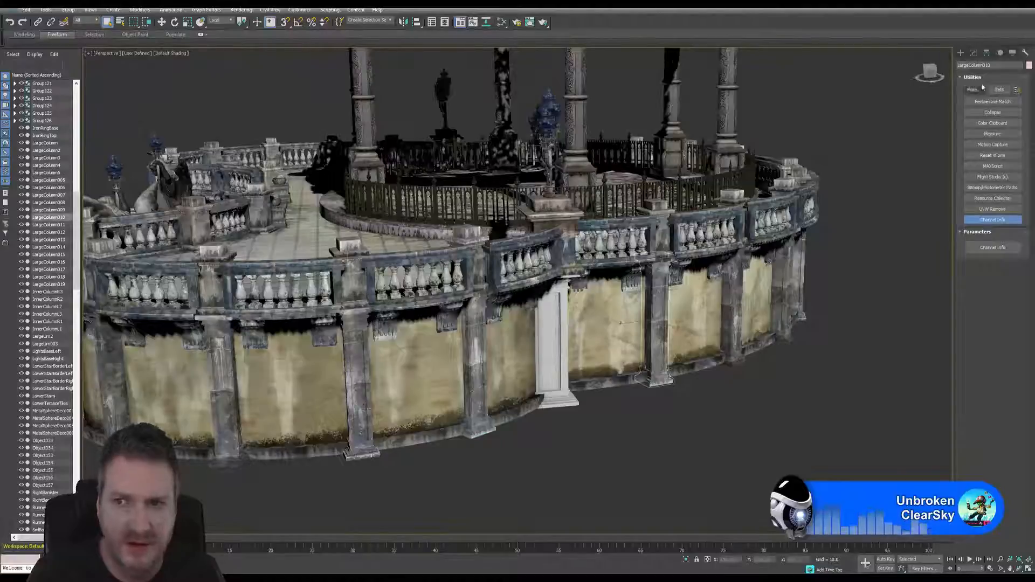
pyautogui.moveTo(983, 65); pyautogui.dragTo(996, 66)
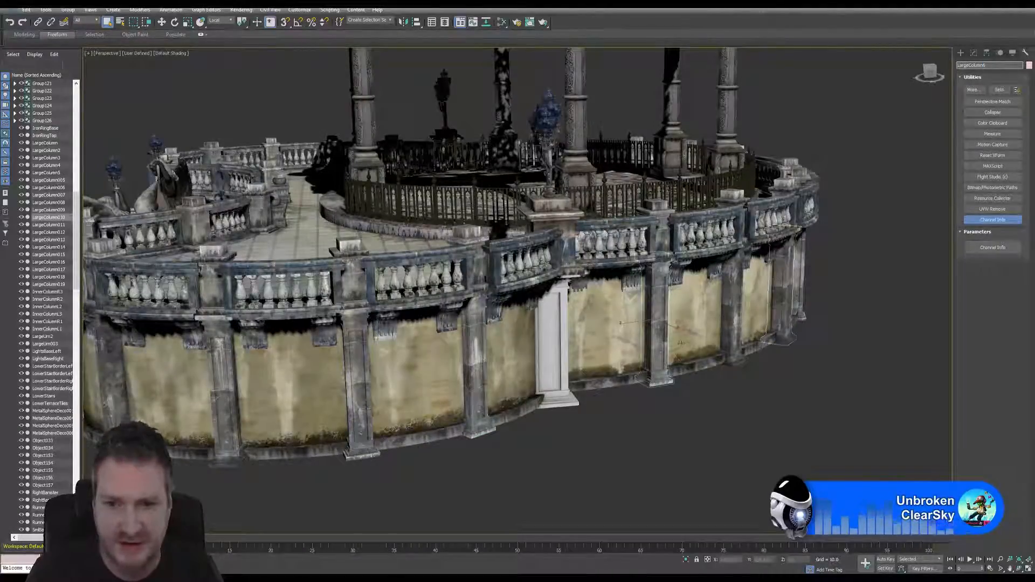
# Rename the second and third textured columns past the plain white one LargeColumn7 and LargeColumn8.
pyautogui.moveTo(589, 326); pyautogui.dragTo(360, 353, button='middle')
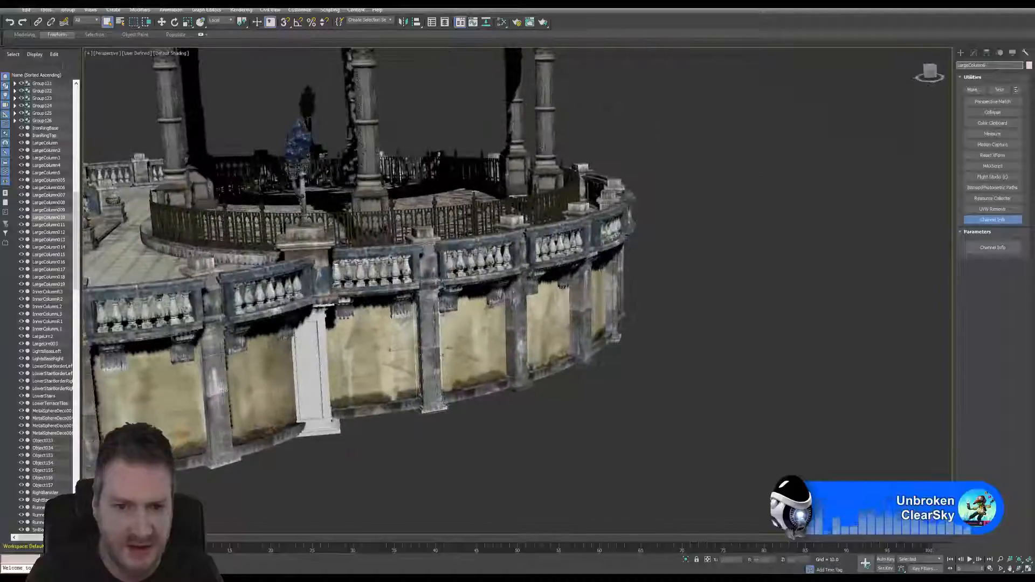
pyautogui.click(515, 329)
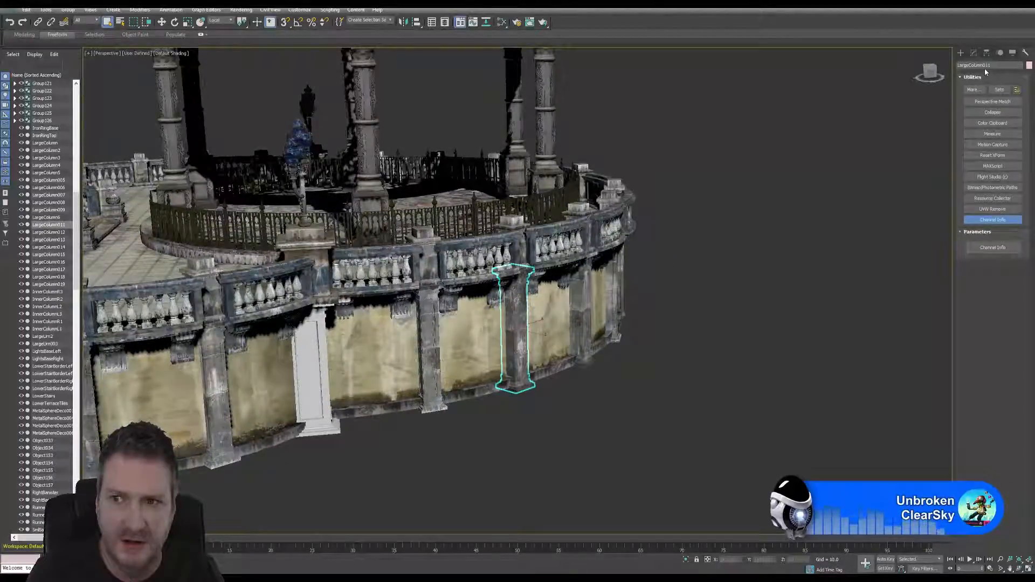
pyautogui.moveTo(984, 65); pyautogui.dragTo(999, 65)
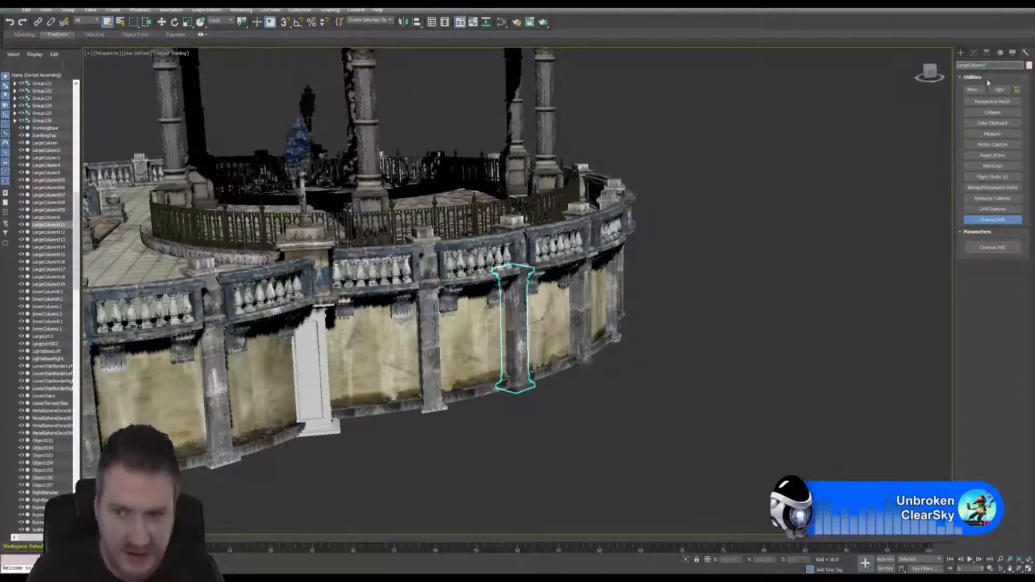
pyautogui.click(585, 312)
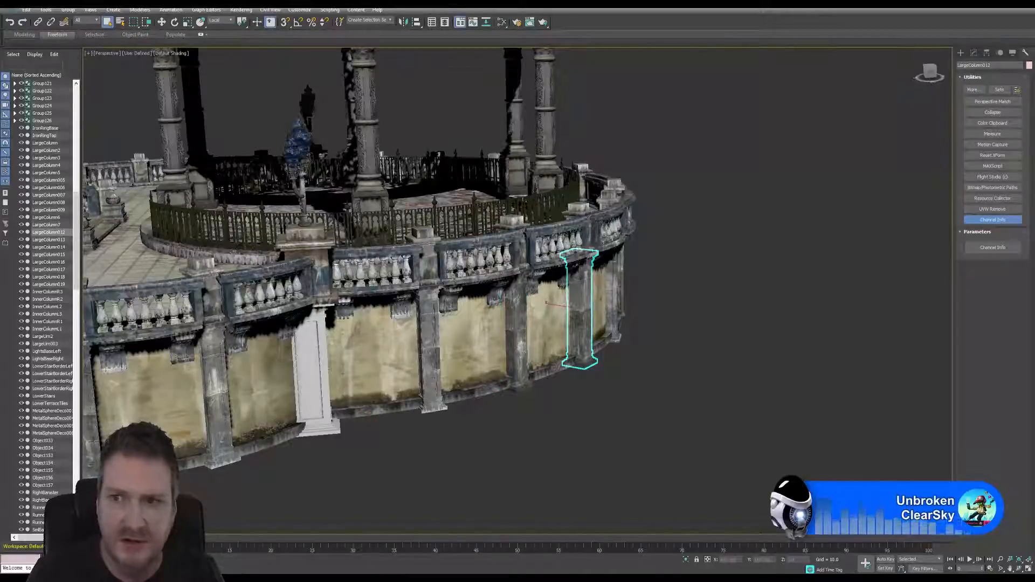
pyautogui.moveTo(984, 65); pyautogui.dragTo(1005, 66)
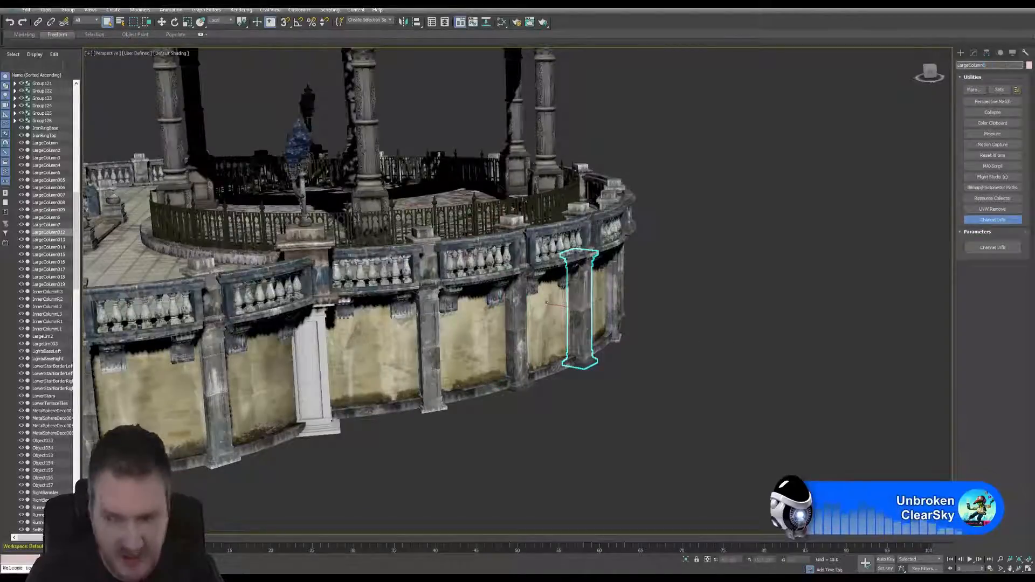
pyautogui.write('8')
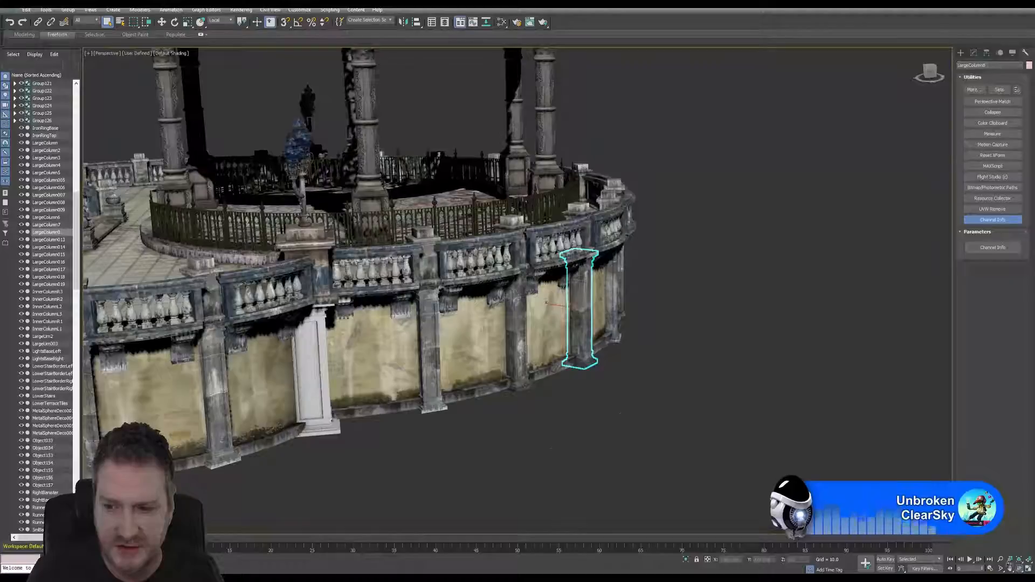
# Continue around the back wall and rename the next two outer columns LargeColumn9 and LargeColumn10.
pyautogui.keyDown('alt'); pyautogui.moveTo(591, 326); pyautogui.dragTo(453, 330, button='middle'); pyautogui.keyUp('alt')
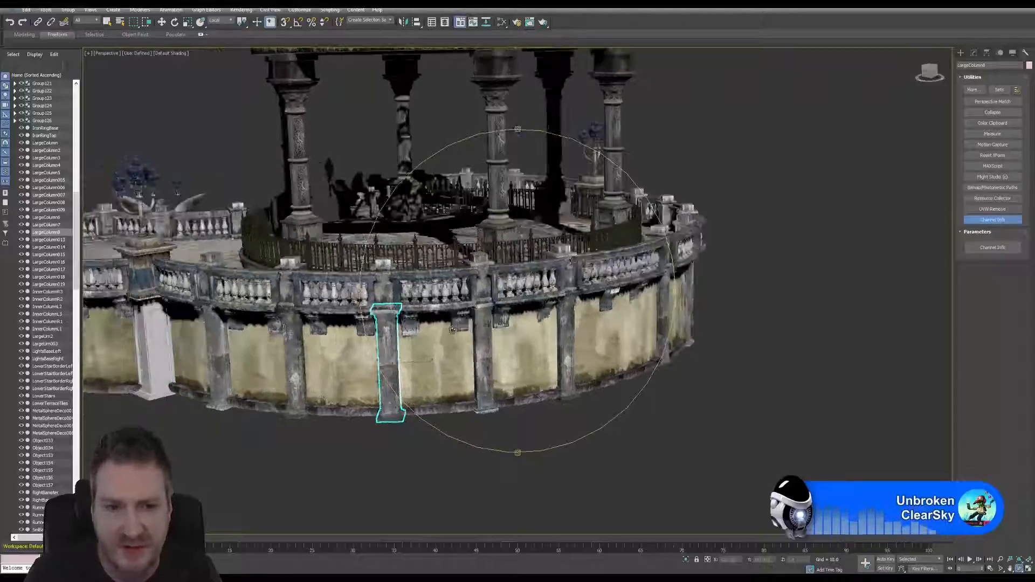
pyautogui.click(111, 23)
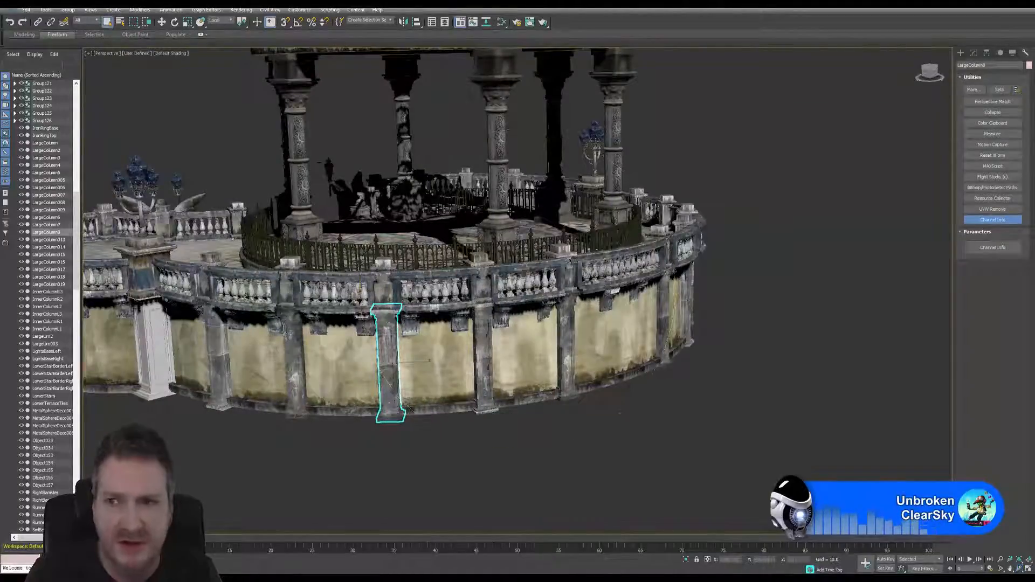
pyautogui.click(483, 356)
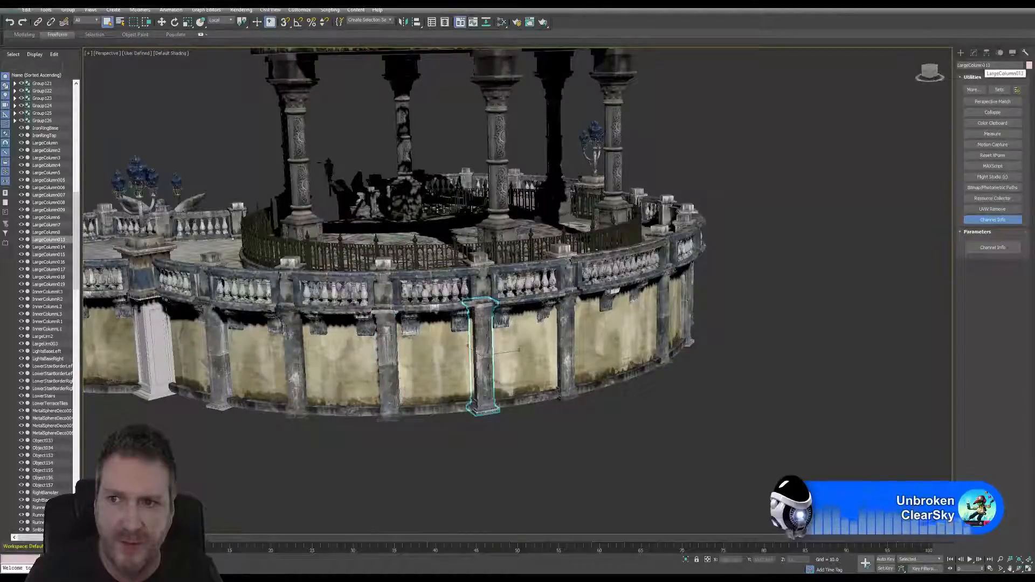
pyautogui.moveTo(983, 66); pyautogui.dragTo(1012, 65)
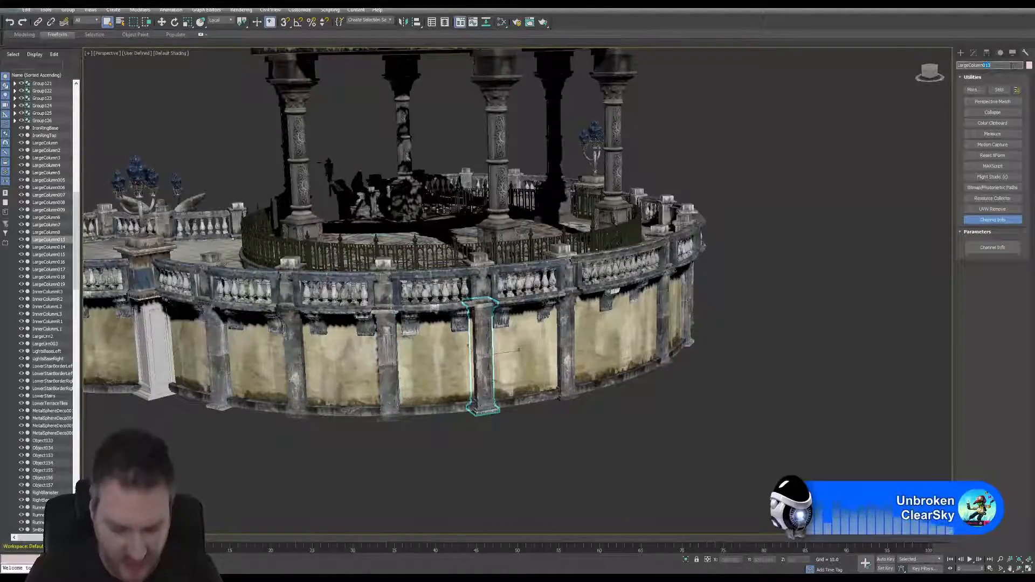
pyautogui.click(549, 338)
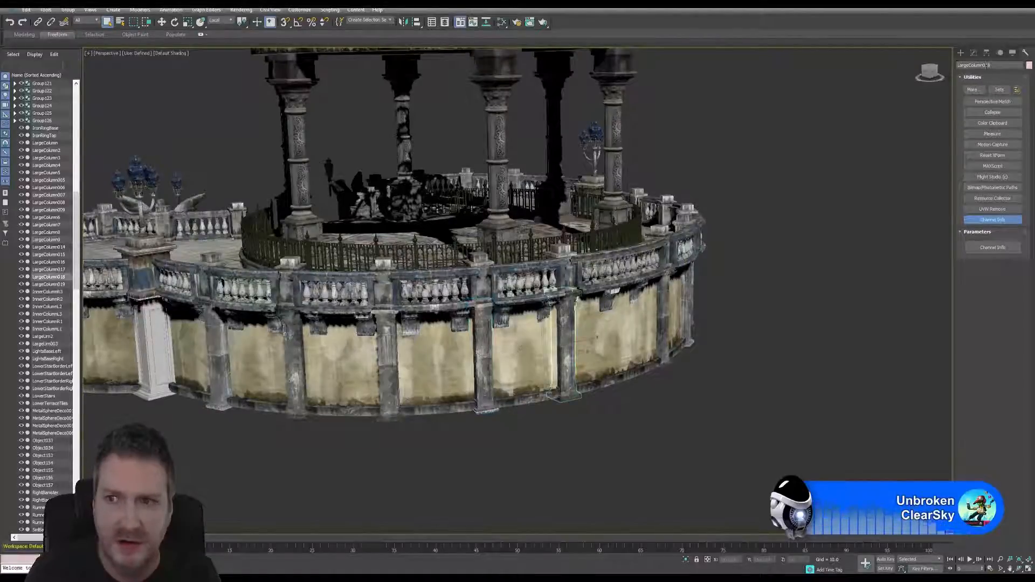
pyautogui.moveTo(985, 65); pyautogui.dragTo(1004, 73)
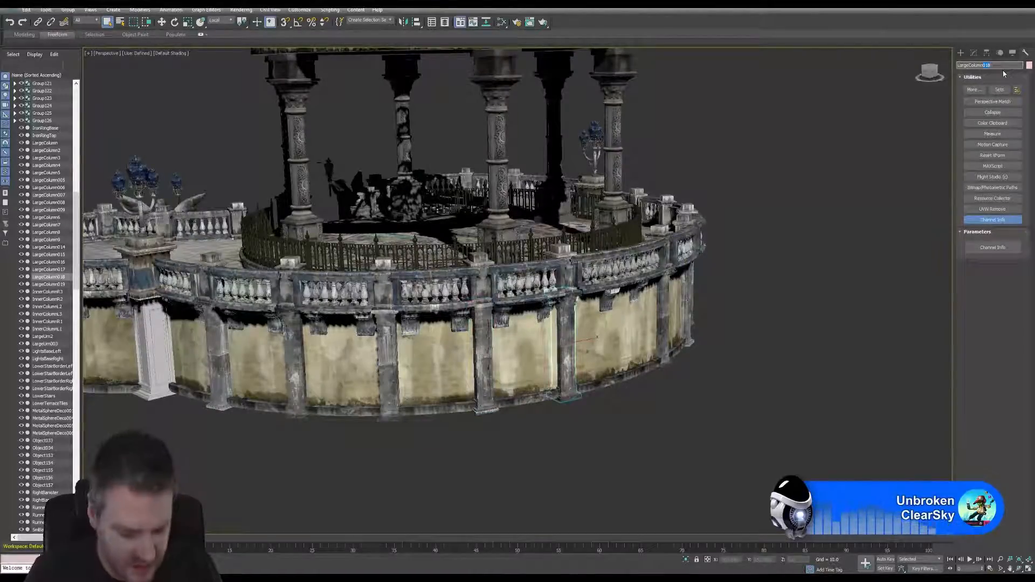
pyautogui.write('10')
pyautogui.click(1019, 565)
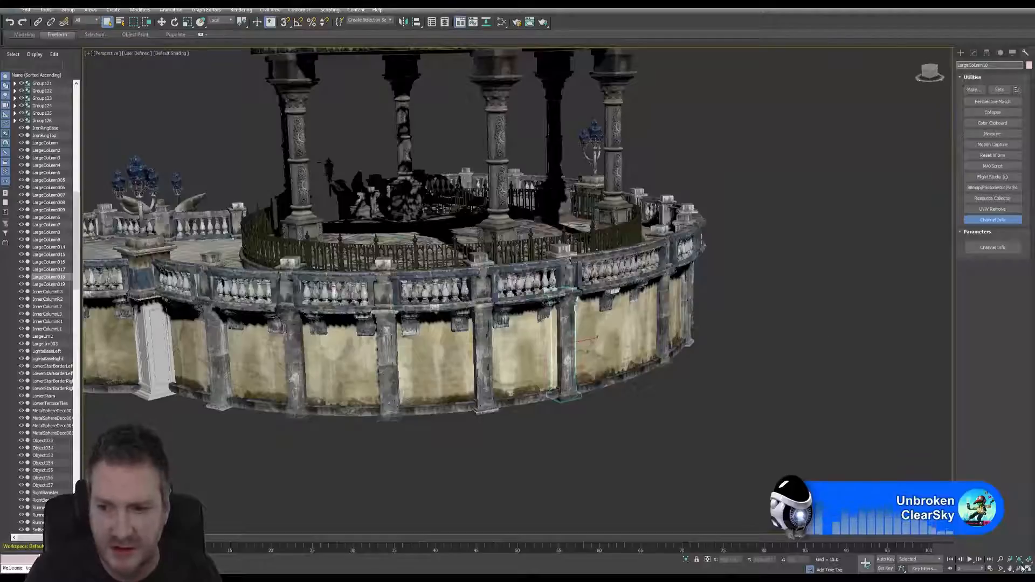
# Continue around the back wall and rename the outer column just past LargeColumn10 LargeColumn11.
pyautogui.moveTo(561, 281); pyautogui.dragTo(605, 283)
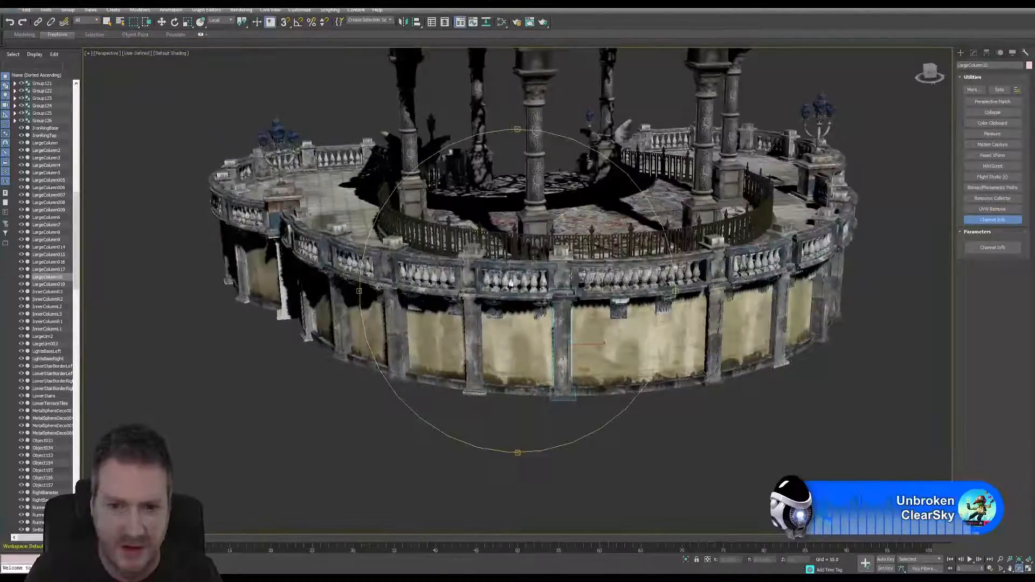
pyautogui.moveTo(605, 283); pyautogui.dragTo(520, 284, button='middle')
pyautogui.moveTo(519, 284); pyautogui.dragTo(508, 280)
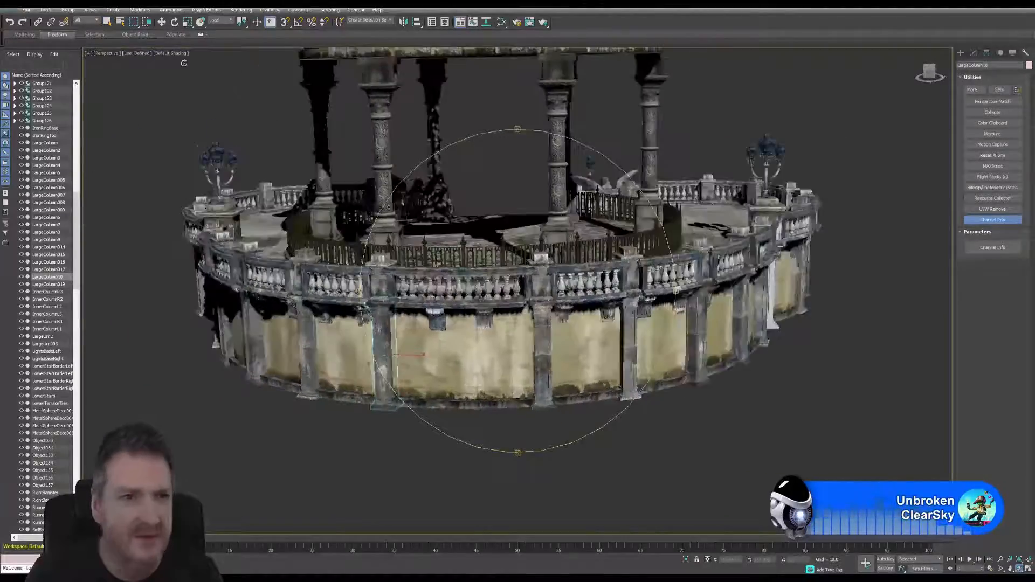
pyautogui.click(108, 22)
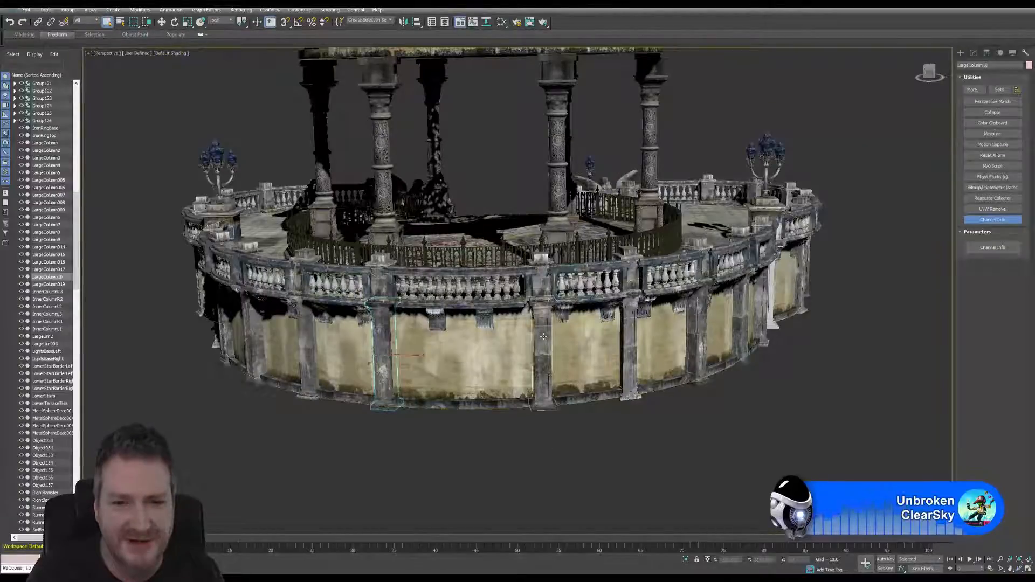
pyautogui.click(544, 336)
pyautogui.click(990, 65)
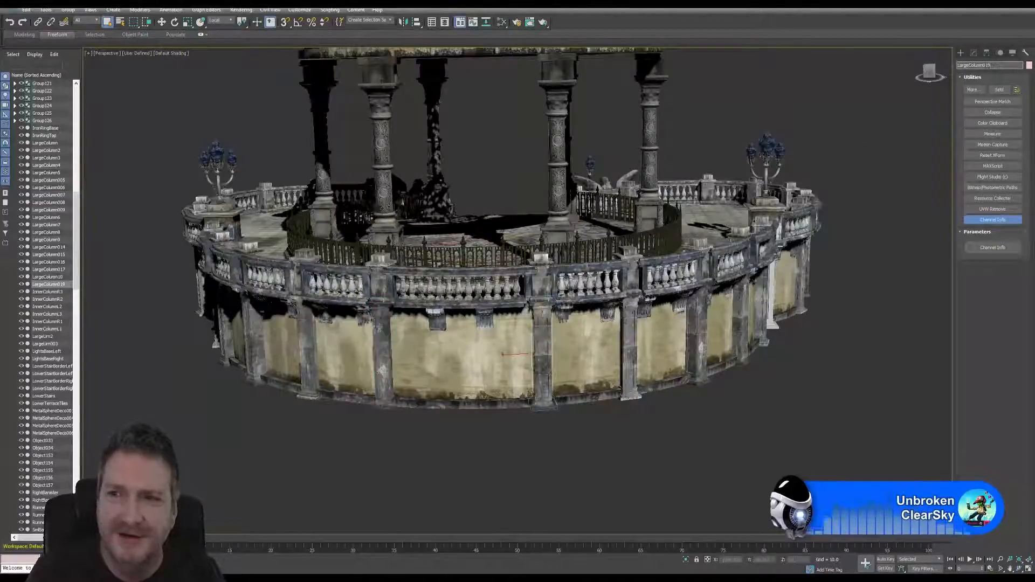
pyautogui.moveTo(986, 65); pyautogui.dragTo(999, 66)
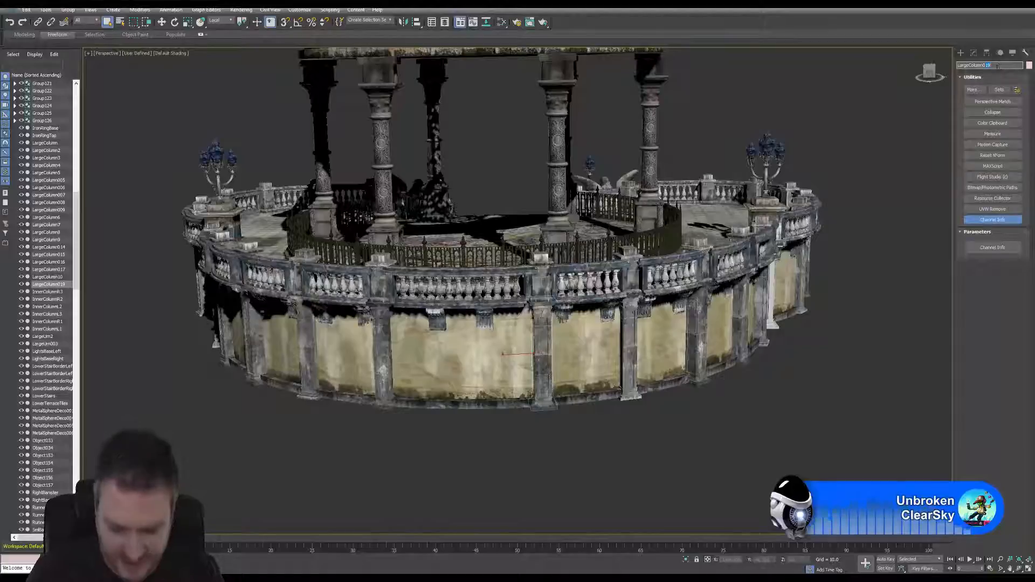
pyautogui.press('BackSpace')
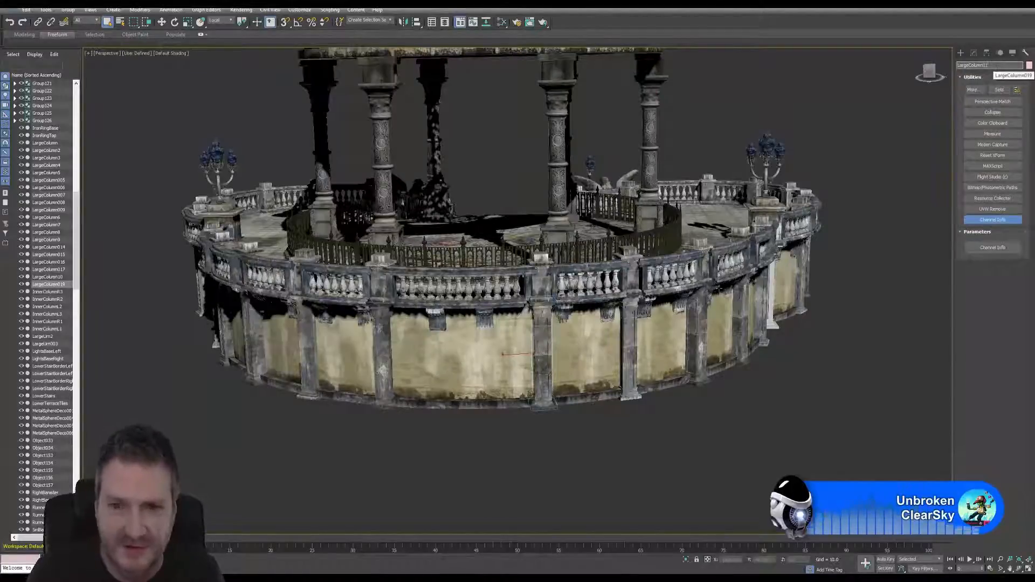
# Rename the next outer wall column after LargeColumn11 LargeColumn12.
pyautogui.click(630, 335)
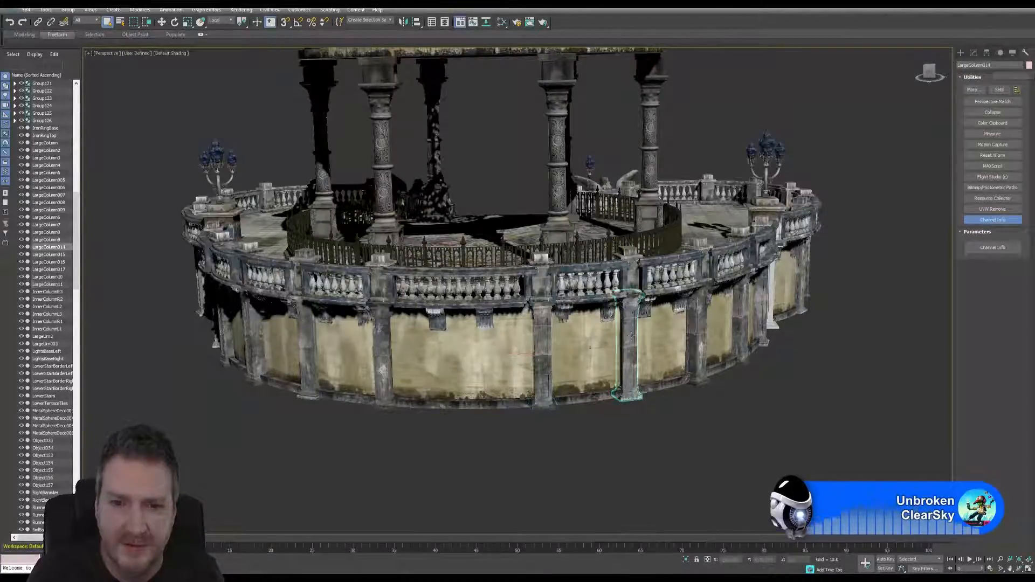
pyautogui.click(998, 64)
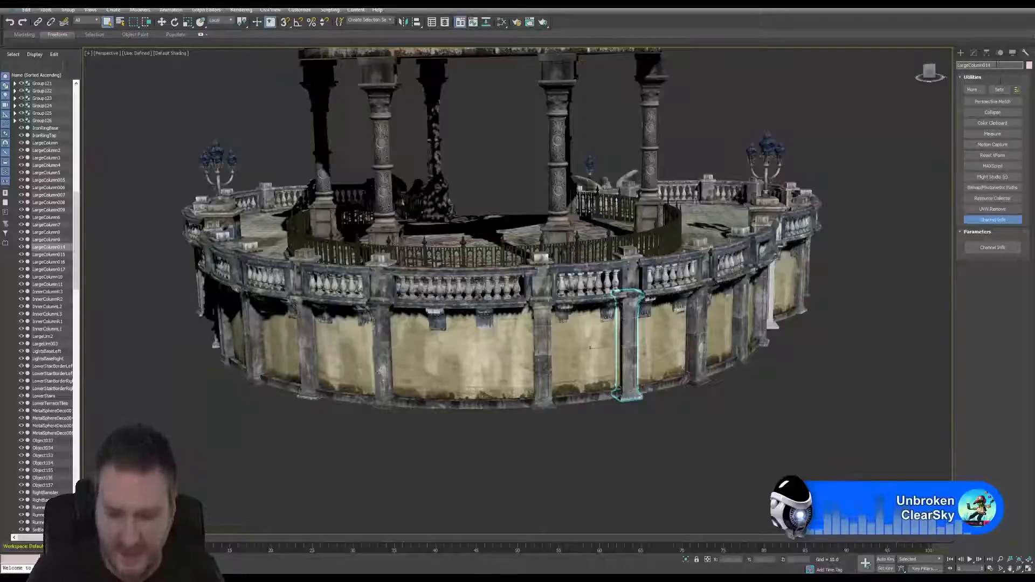
pyautogui.press('BackSpace')
pyautogui.press('BackSpace')
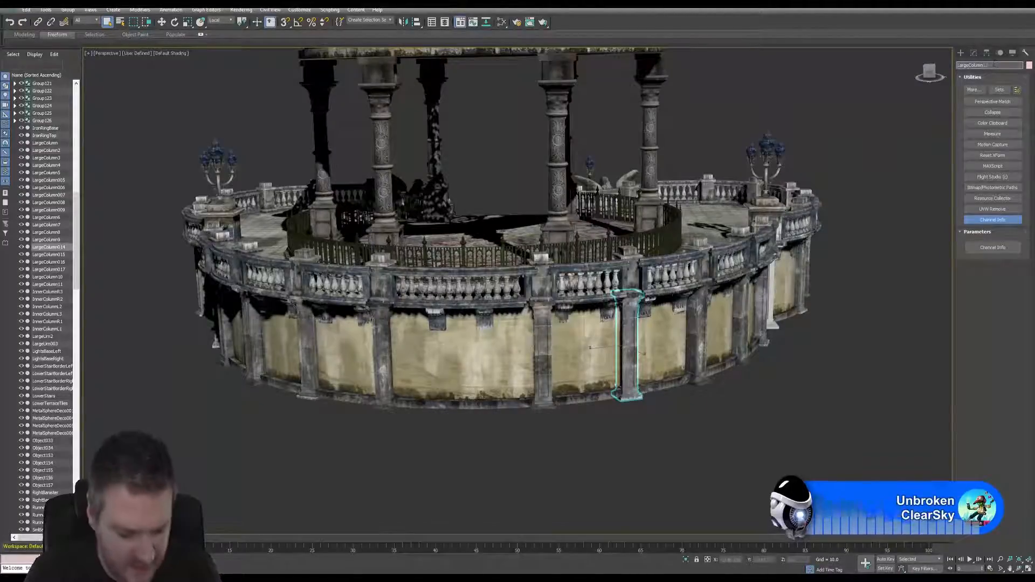
pyautogui.write('12')
pyautogui.press('Return')
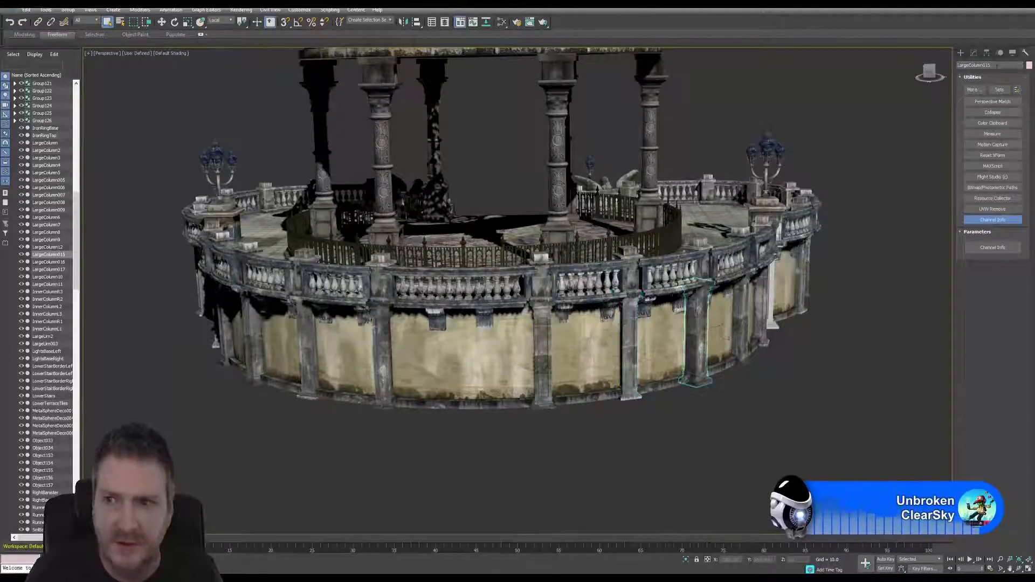
# Rename the next two outer wall columns after LargeColumn12 LargeColumn13 and LargeColumn14.
pyautogui.click(997, 65)
pyautogui.press('BackSpace')
pyautogui.press('BackSpace')
pyautogui.press('BackSpace')
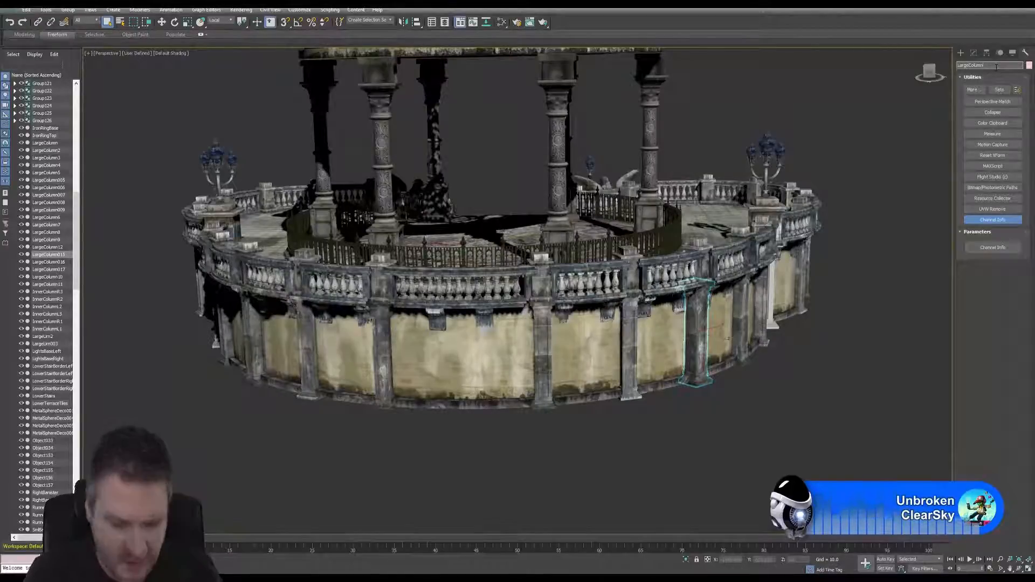
pyautogui.click(743, 317)
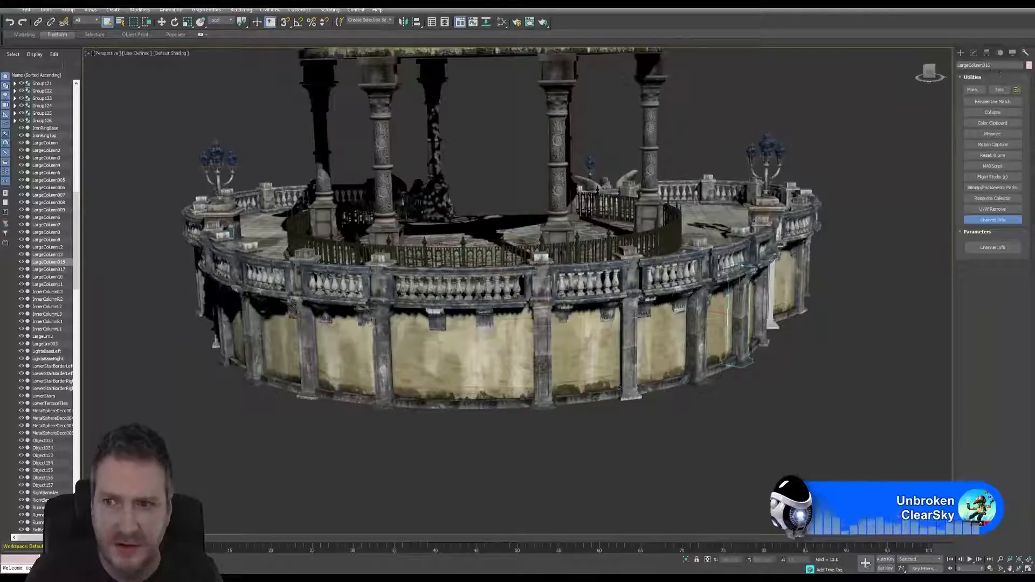
pyautogui.click(998, 65)
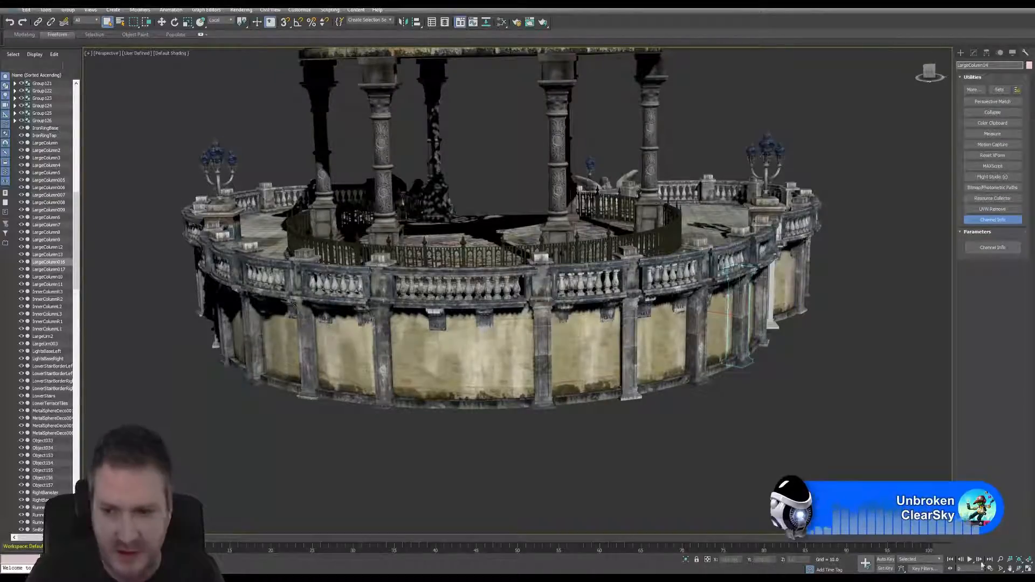
pyautogui.write('LargeColumn14')
# Rename the last textured column before the plain white one beneath the lamp LargeColumn15.
pyautogui.click(1020, 569)
pyautogui.moveTo(581, 296); pyautogui.dragTo(489, 351)
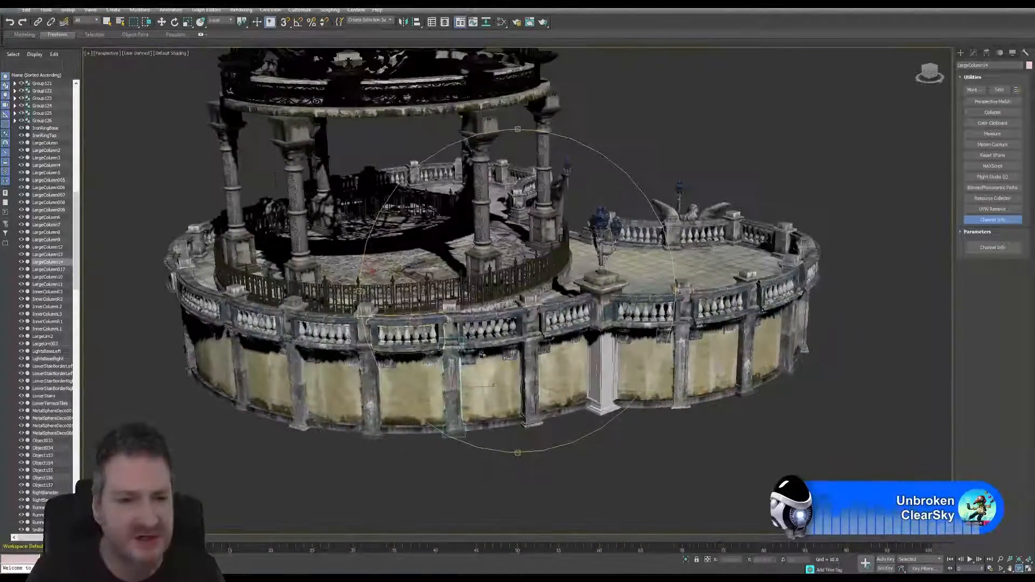
pyautogui.scroll(3, 482, 351)
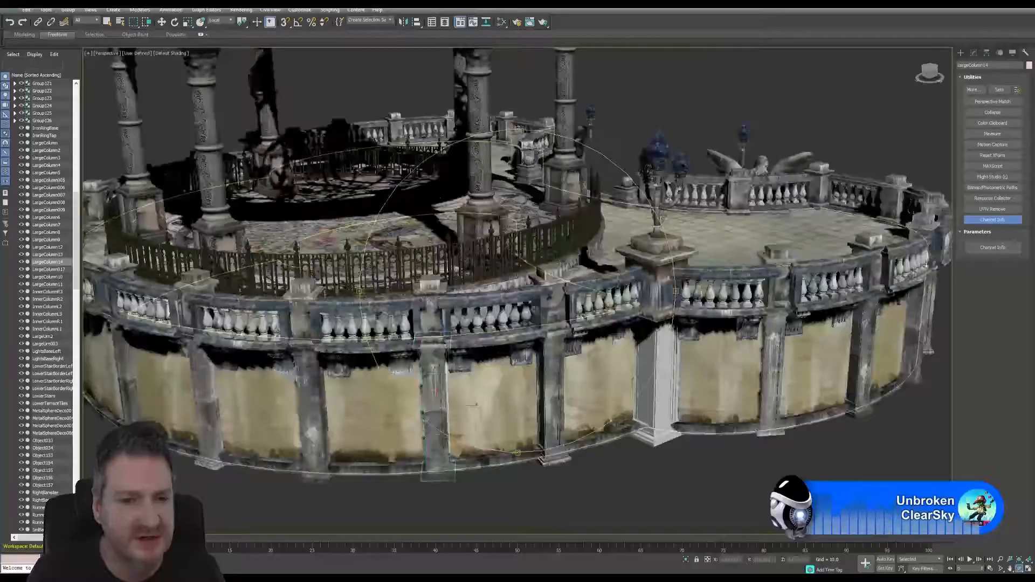
pyautogui.click(109, 23)
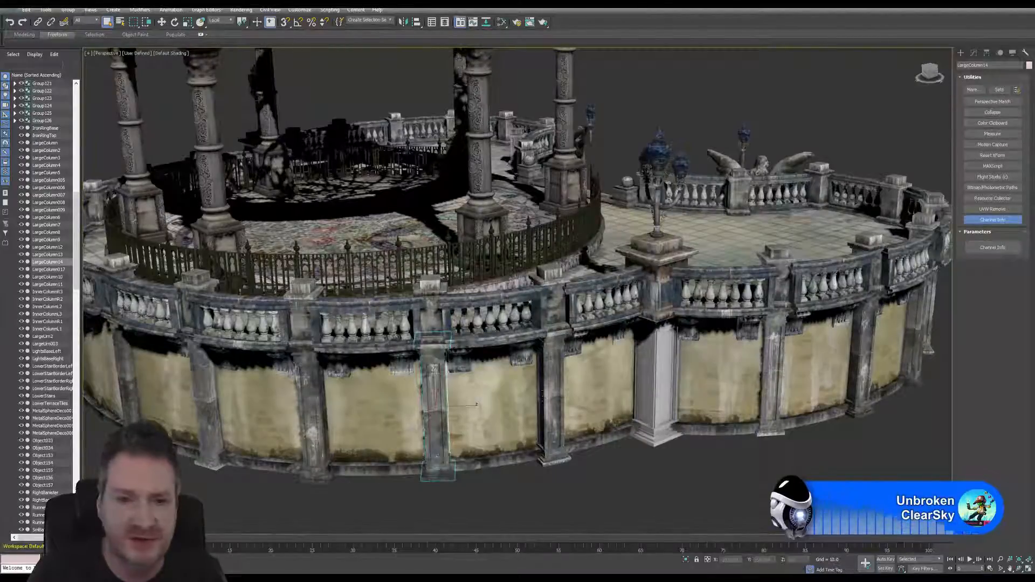
pyautogui.click(550, 388)
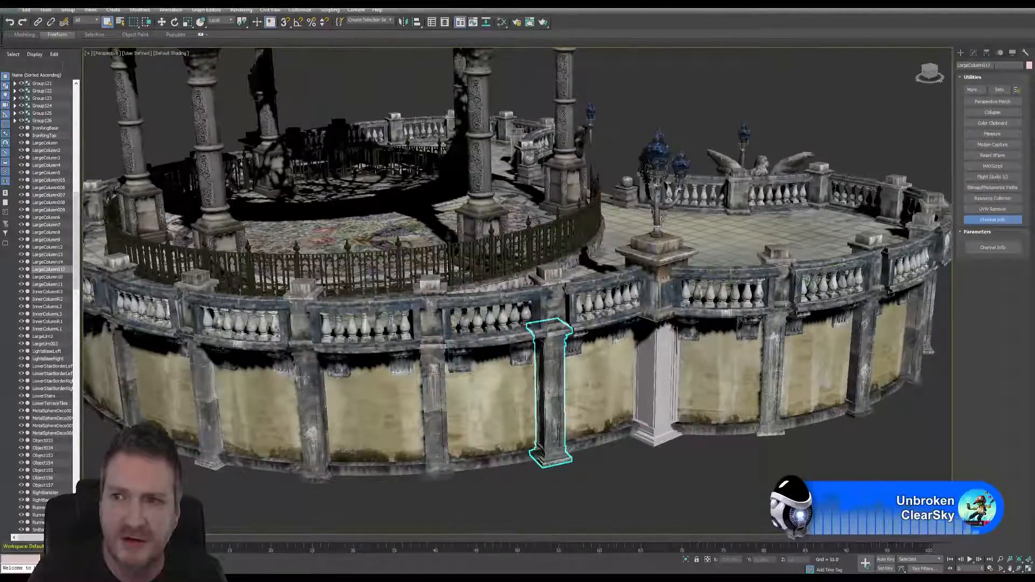
pyautogui.click(996, 65)
pyautogui.press('BackSpace')
pyautogui.press('BackSpace')
pyautogui.press('BackSpace')
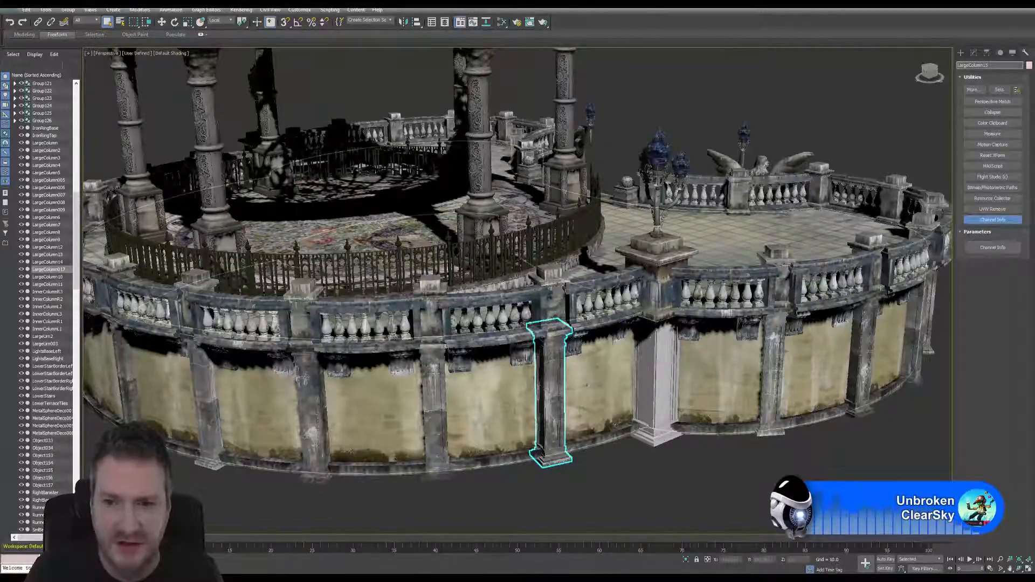
# Rename the first textured column past the plain white one LargeColumn16.
pyautogui.click(771, 351)
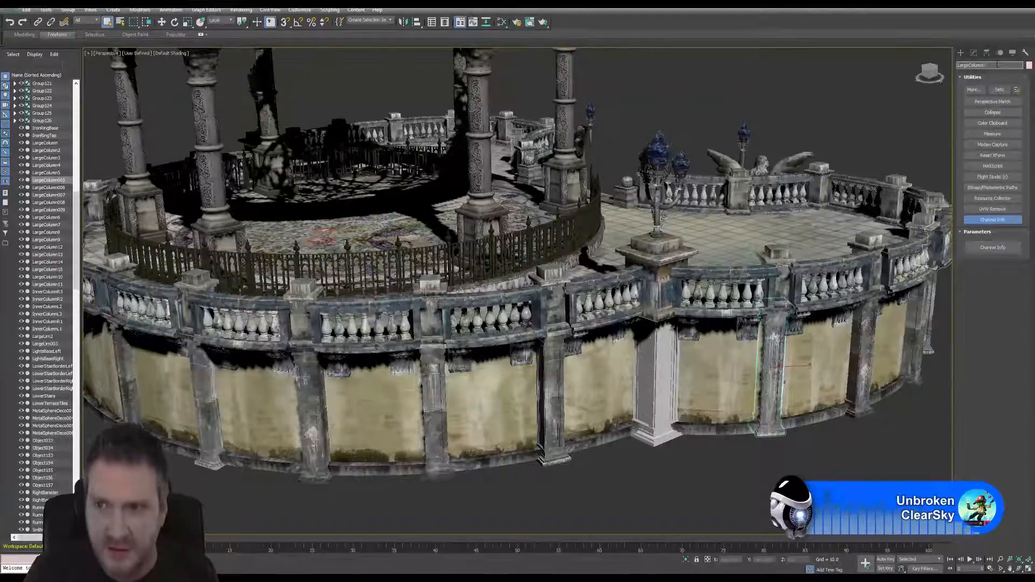
pyautogui.click(998, 65)
pyautogui.press('BackSpace')
pyautogui.press('BackSpace')
pyautogui.press('BackSpace')
pyautogui.write('16')
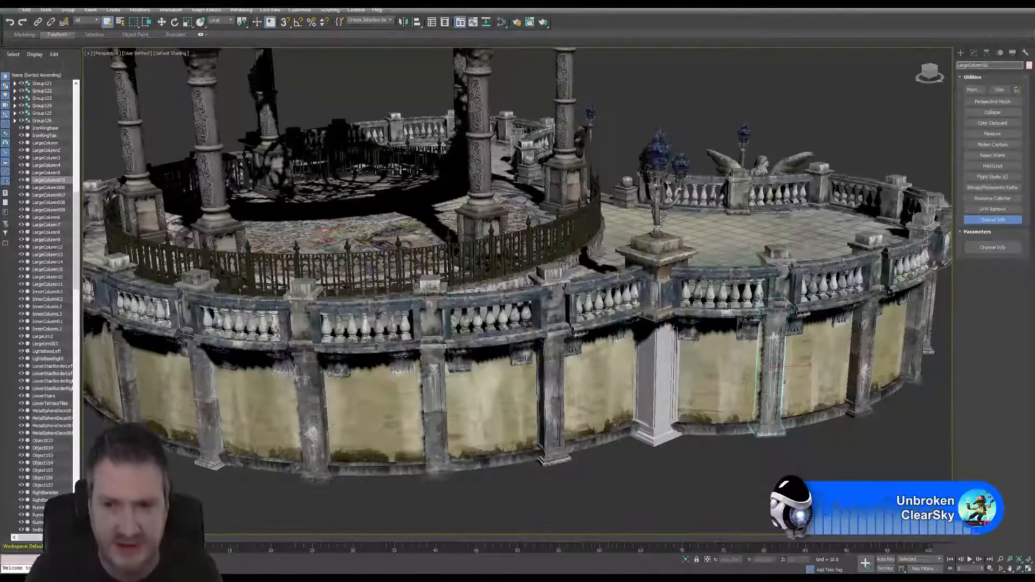
# Rename the second textured column past the plain white one LargeColumn17.
pyautogui.click(1019, 568)
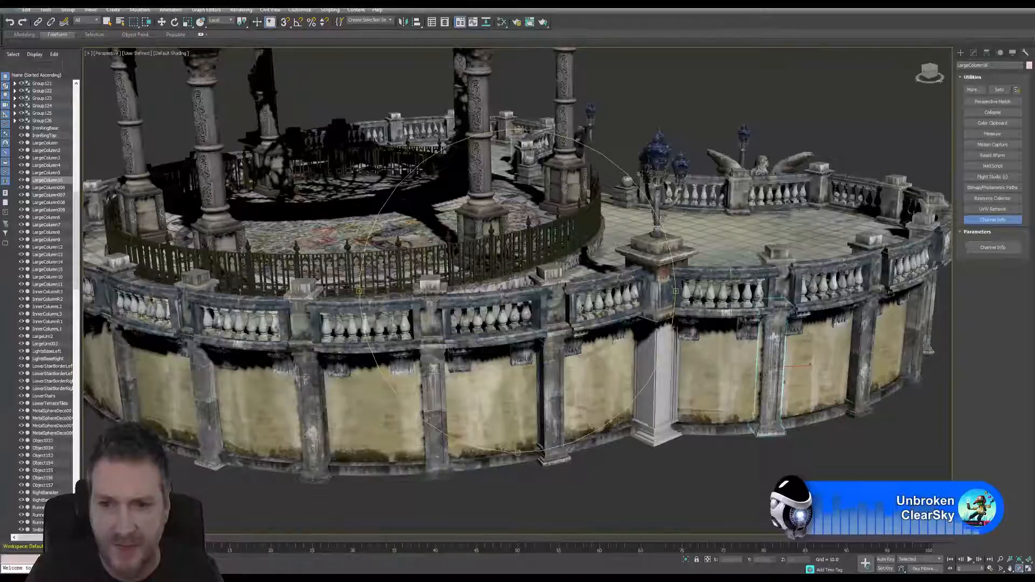
pyautogui.moveTo(581, 310); pyautogui.dragTo(331, 324)
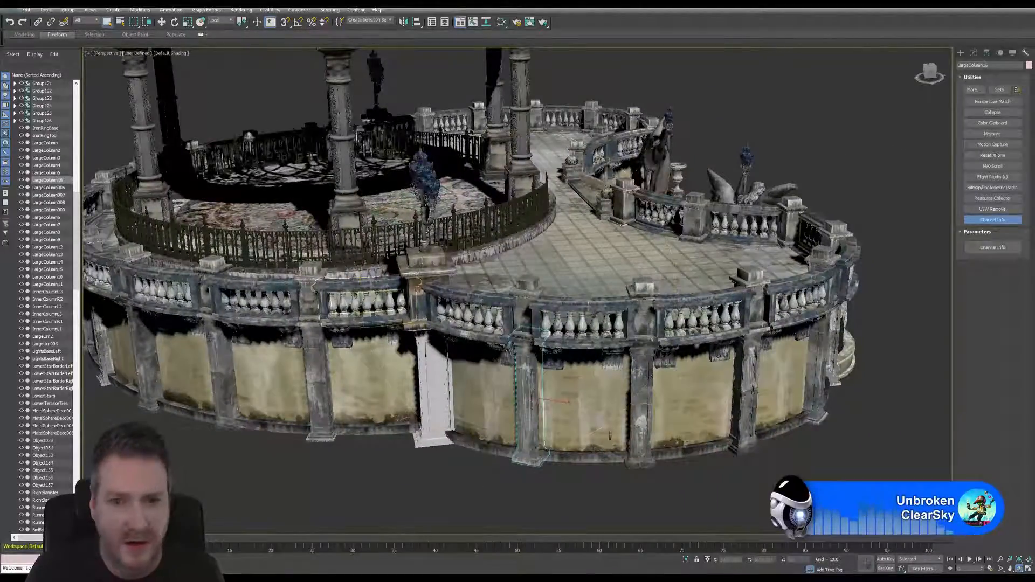
pyautogui.click(640, 399)
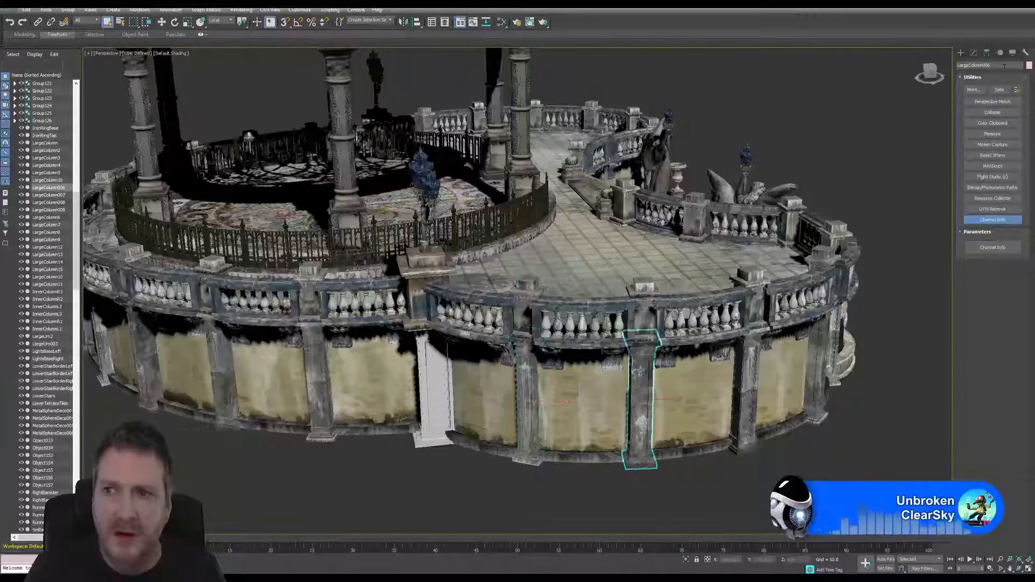
pyautogui.click(997, 66)
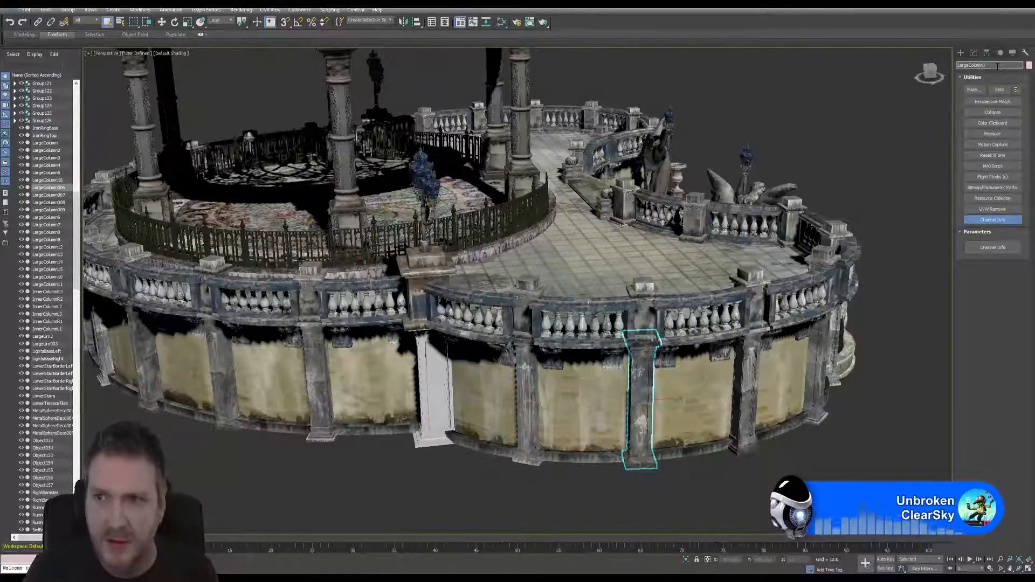
pyautogui.press('BackSpace')
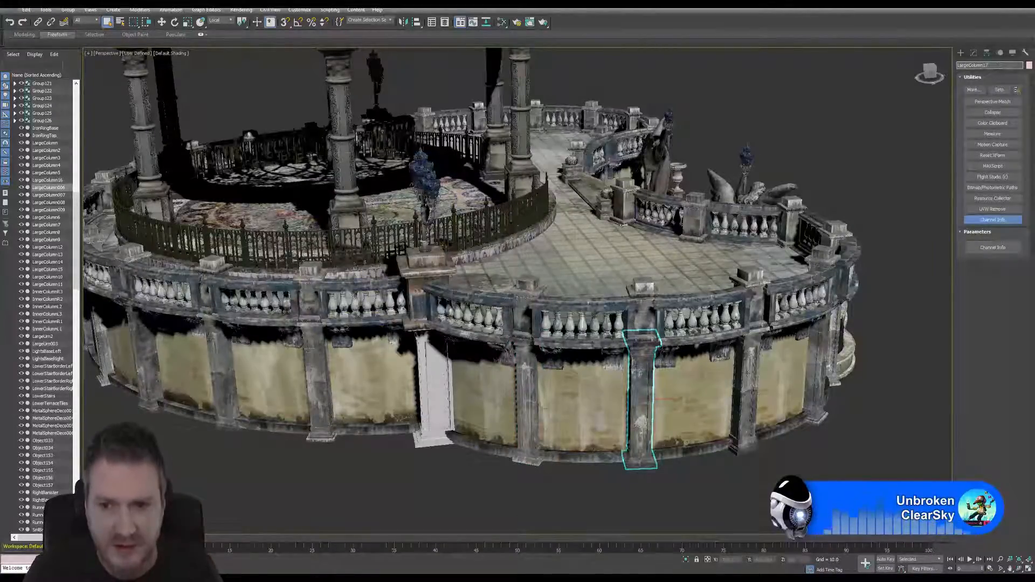
# Rename the third textured column past the plain white one LargeColumn18.
pyautogui.click(747, 391)
pyautogui.click(994, 64)
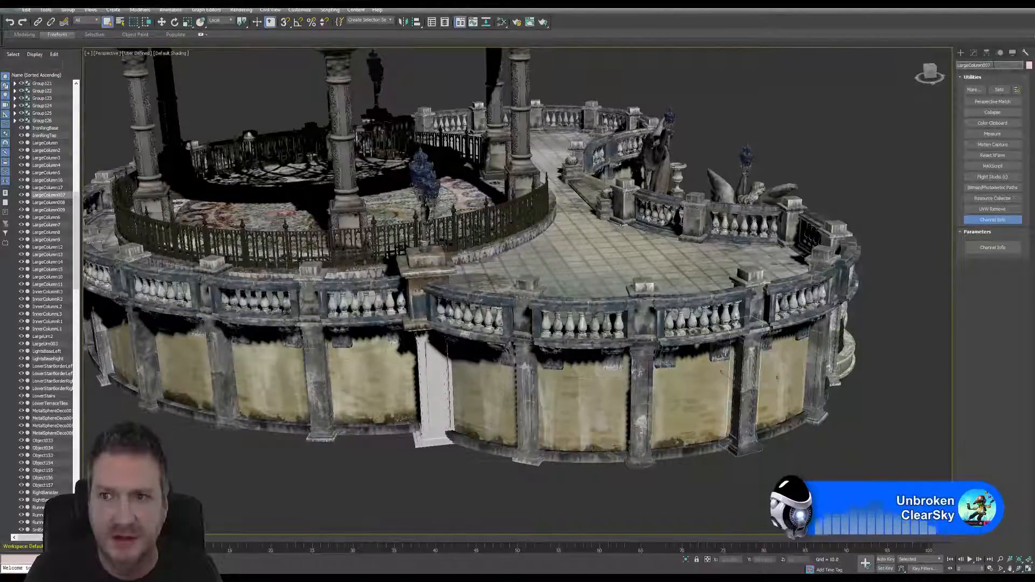
pyautogui.press('BackSpace')
pyautogui.press('BackSpace')
pyautogui.press('BackSpace')
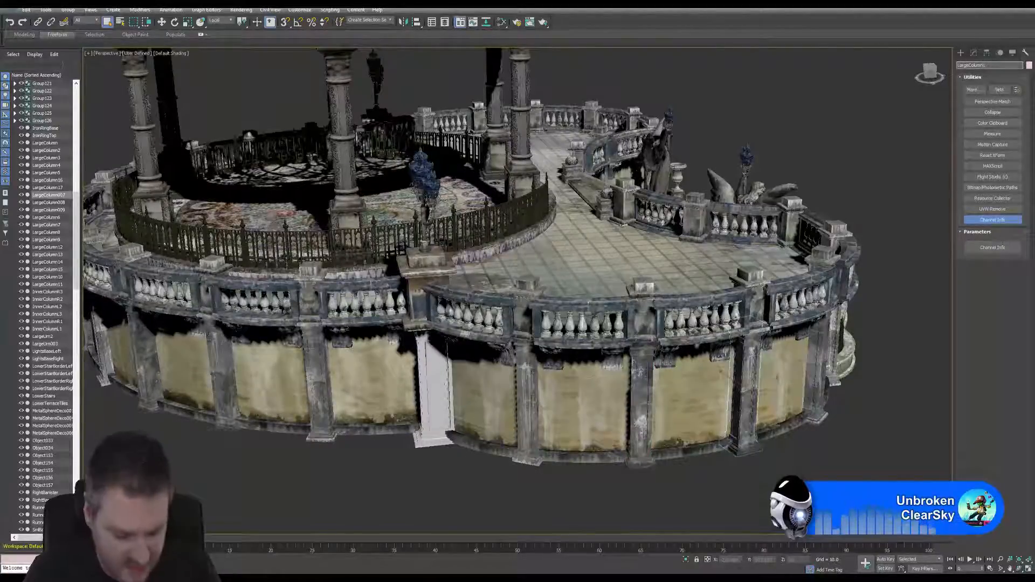
# Rename the fourth textured column past the plain white one LargeColumn19.
pyautogui.click(814, 366)
pyautogui.click(991, 65)
pyautogui.press('BackSpace')
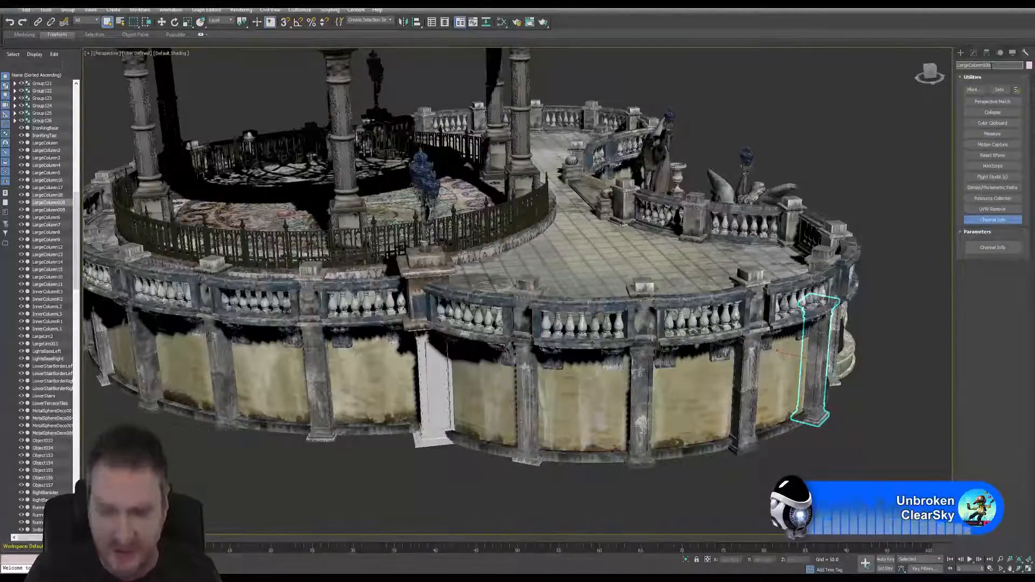
pyautogui.press('BackSpace')
pyautogui.write('1')
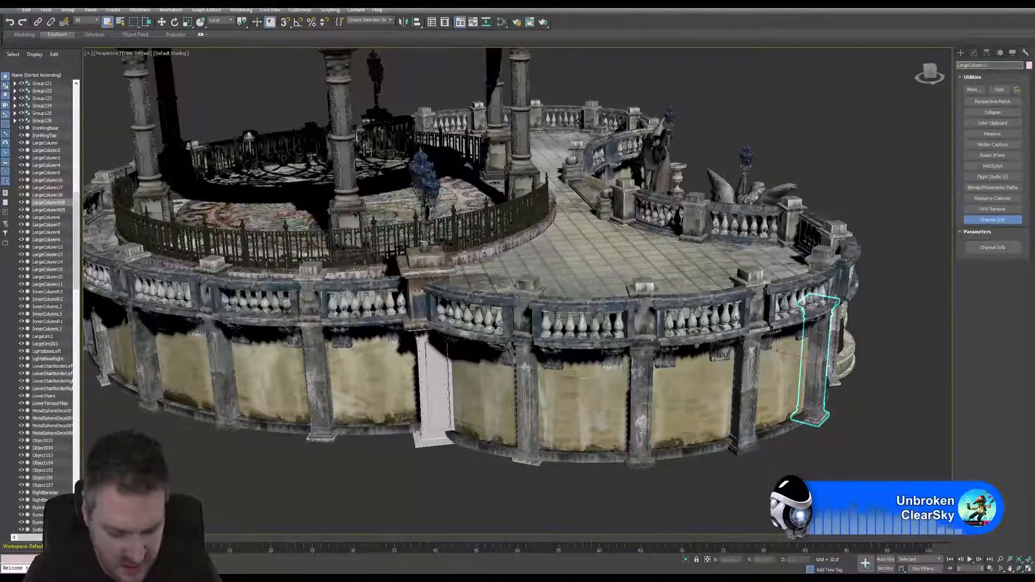
pyautogui.write('9')
# Continue around toward the stairs and rename the outer column at the end of the low curved border wall LargeColumn20.
pyautogui.click(1019, 569)
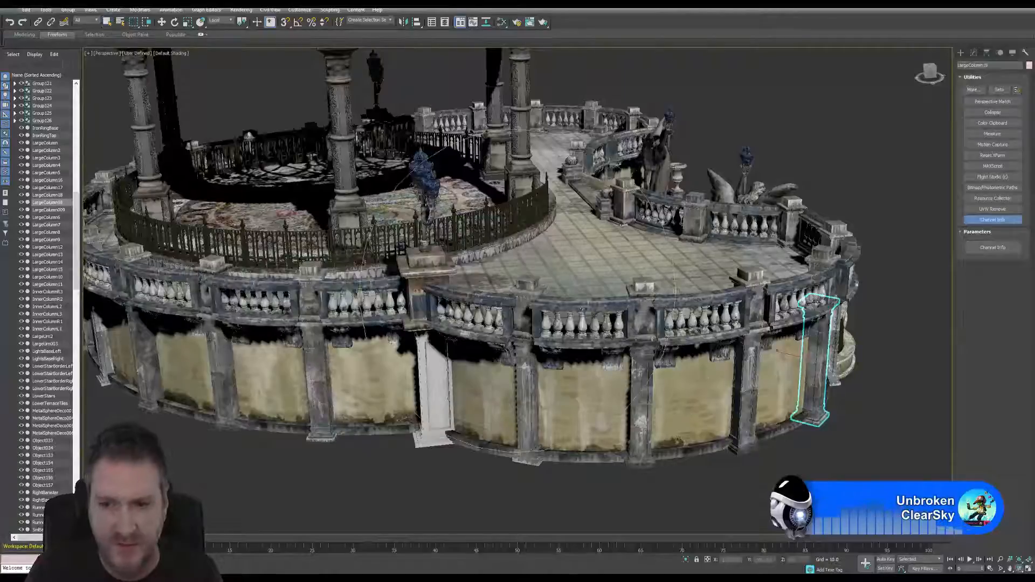
pyautogui.moveTo(620, 270); pyautogui.dragTo(474, 267)
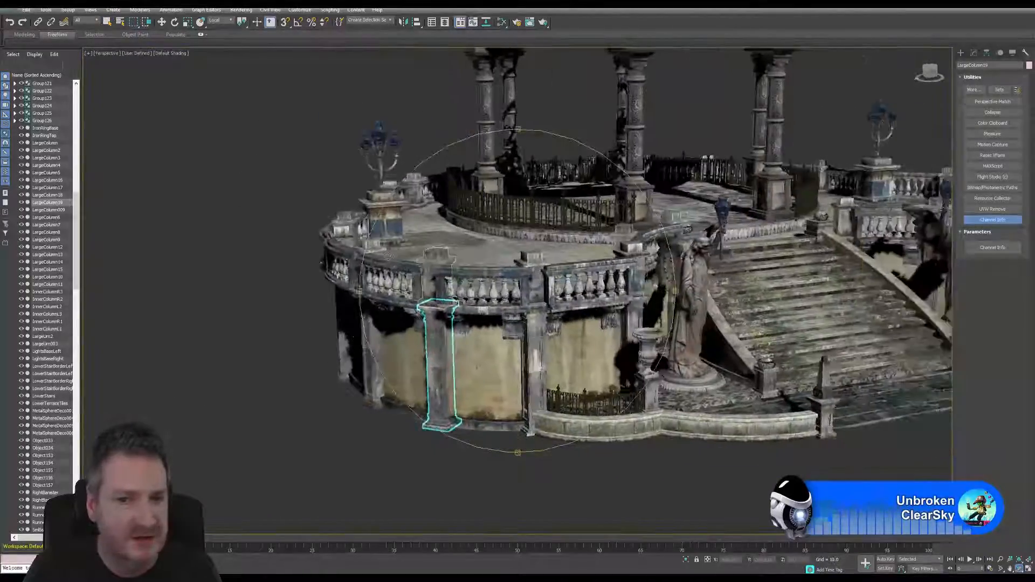
pyautogui.click(107, 21)
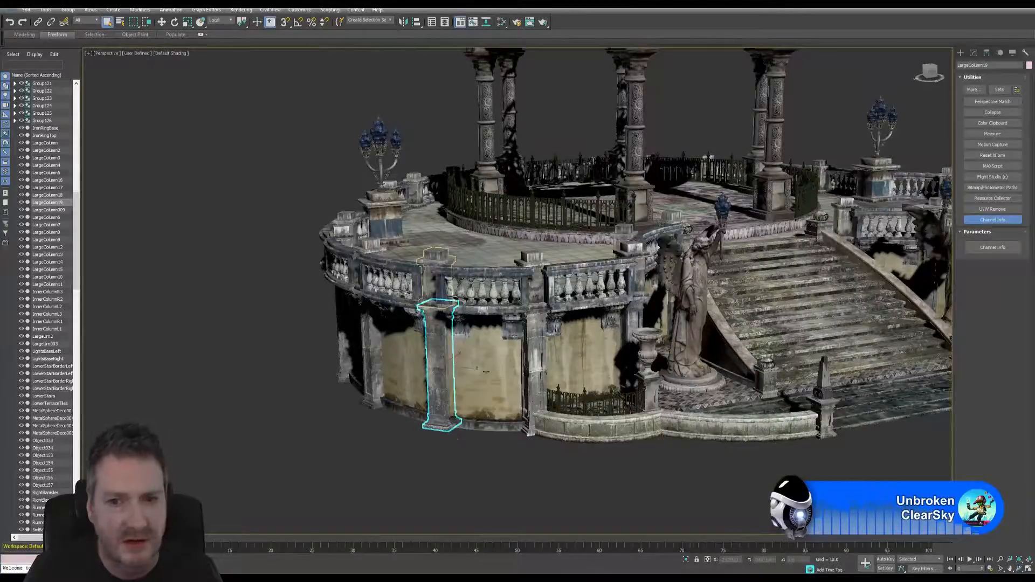
pyautogui.click(549, 350)
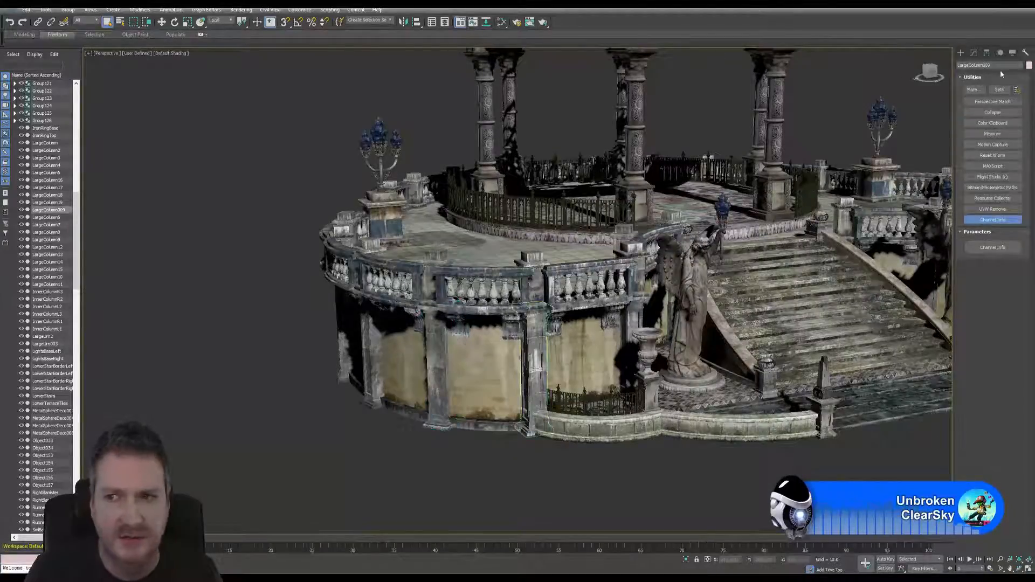
pyautogui.click(999, 65)
pyautogui.press('BackSpace')
pyautogui.press('BackSpace')
pyautogui.press('BackSpace')
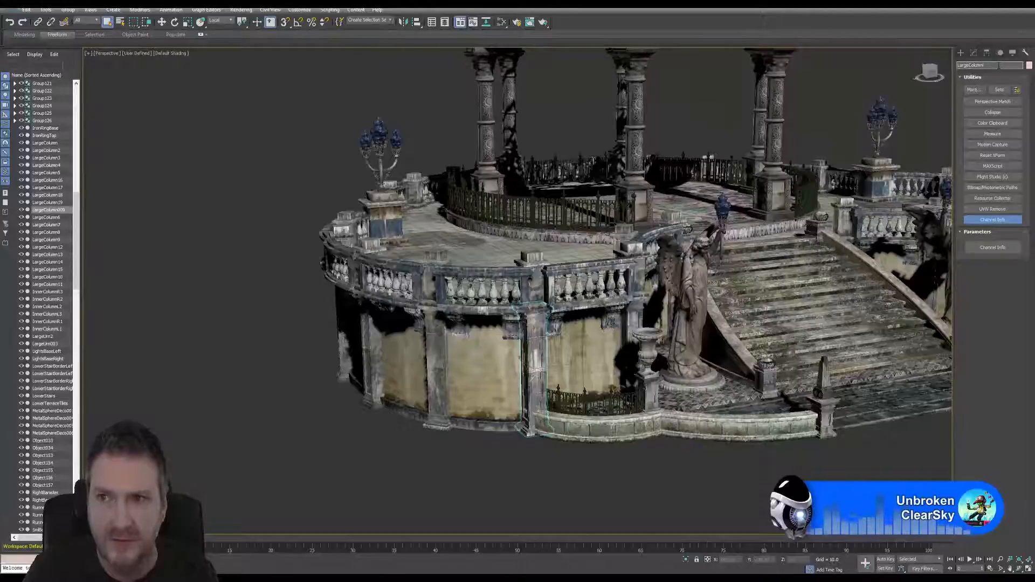
pyautogui.write('20')
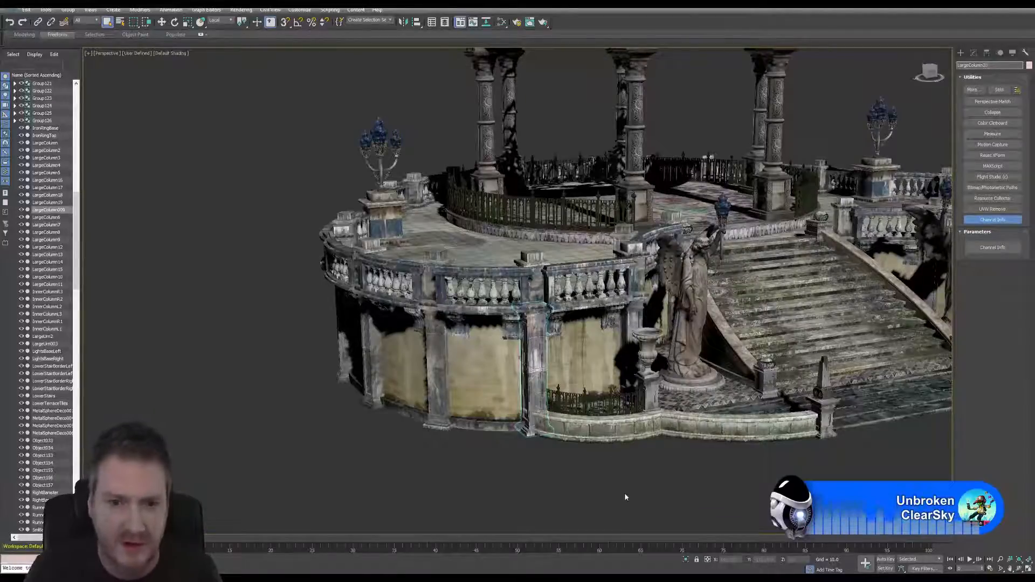
# Clear the column selection, check the renamed terrace from the stair side, and save the scene under its current file name.
pyautogui.click(624, 493)
pyautogui.keyDown('alt'); pyautogui.moveTo(575, 343); pyautogui.dragTo(302, 313, button='middle'); pyautogui.keyUp('alt')
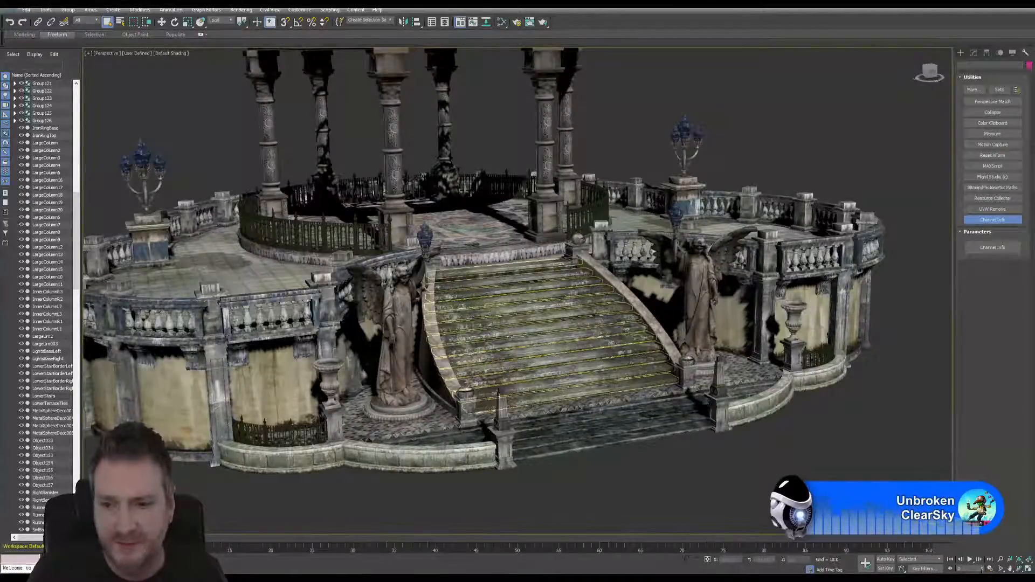
pyautogui.hotkey('ctrl', 'r')
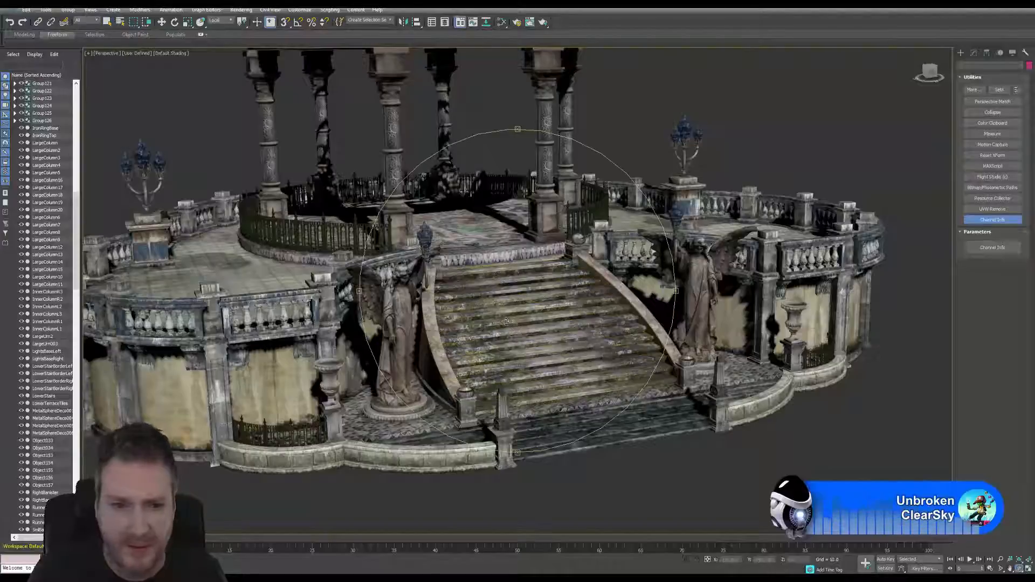
pyautogui.moveTo(506, 322); pyautogui.dragTo(362, 355)
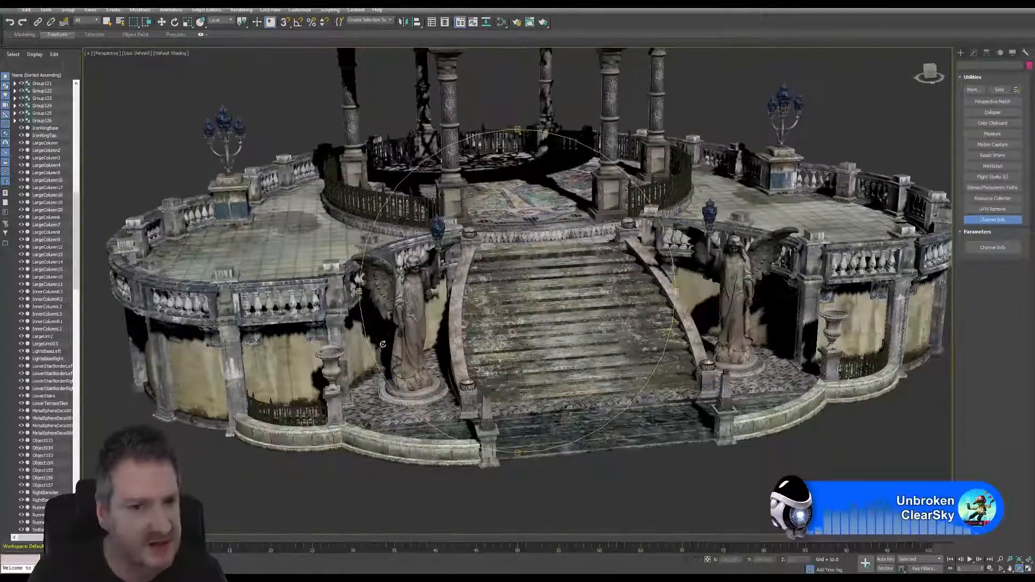
pyautogui.moveTo(558, 319); pyautogui.dragTo(469, 328)
pyautogui.moveTo(563, 340); pyautogui.dragTo(544, 285)
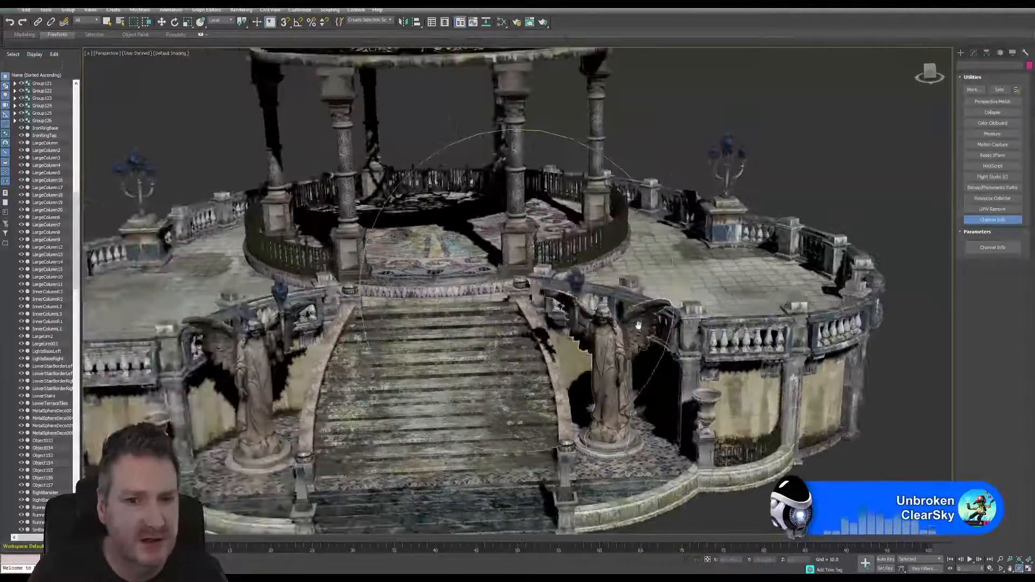
pyautogui.click(10, 9)
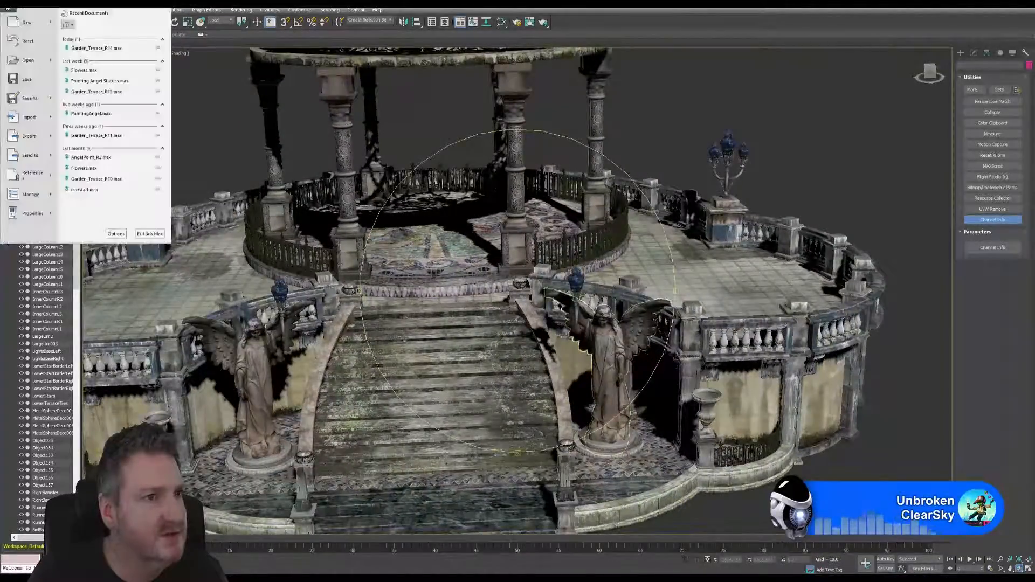
pyautogui.click(27, 81)
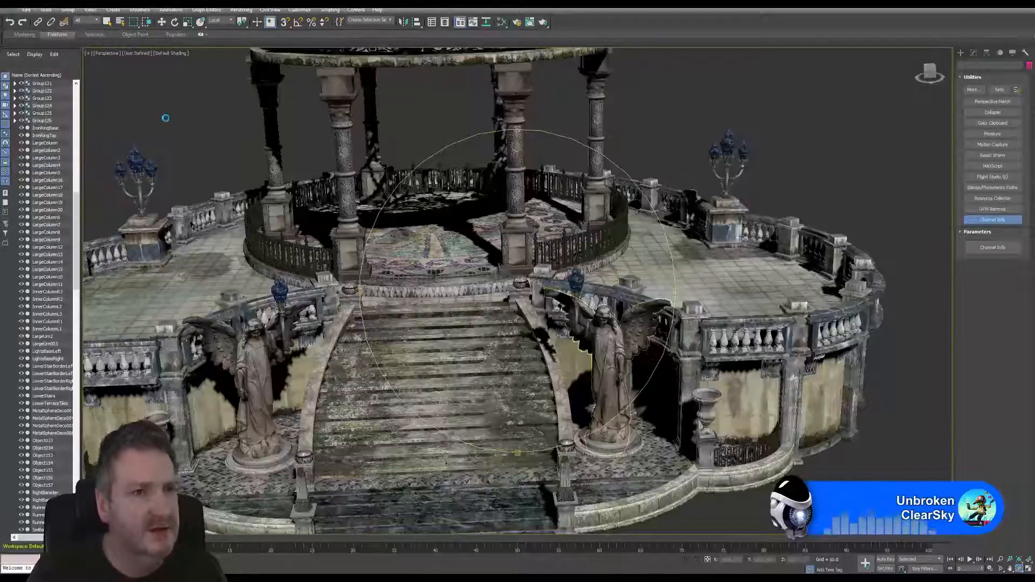
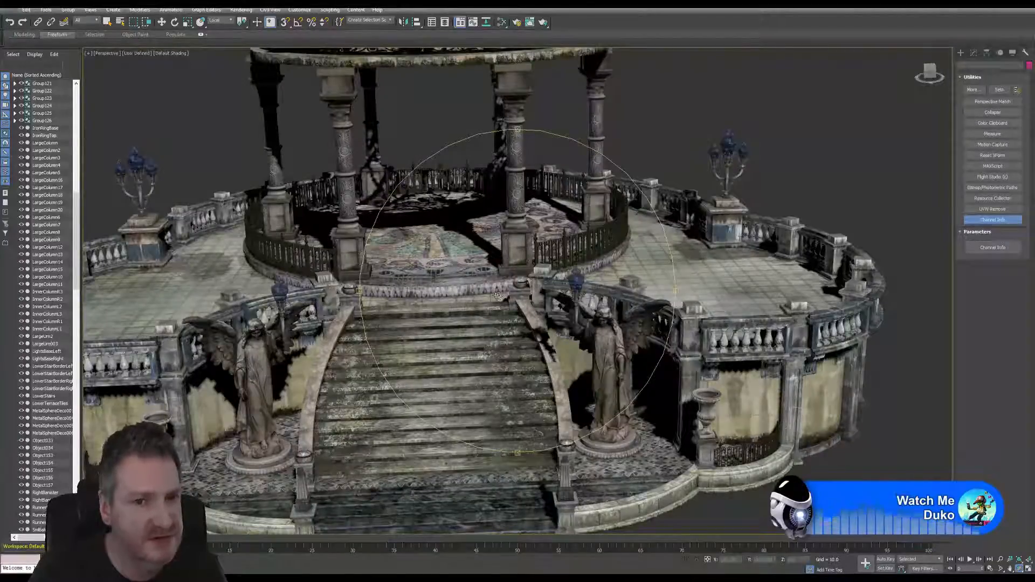
# Isolate LargeColumn, the outer wall column where the low curved border wall ends on the stairs' opposite side.
pyautogui.keyDown('alt'); pyautogui.moveTo(497, 297); pyautogui.dragTo(487, 293, button='middle'); pyautogui.keyUp('alt')
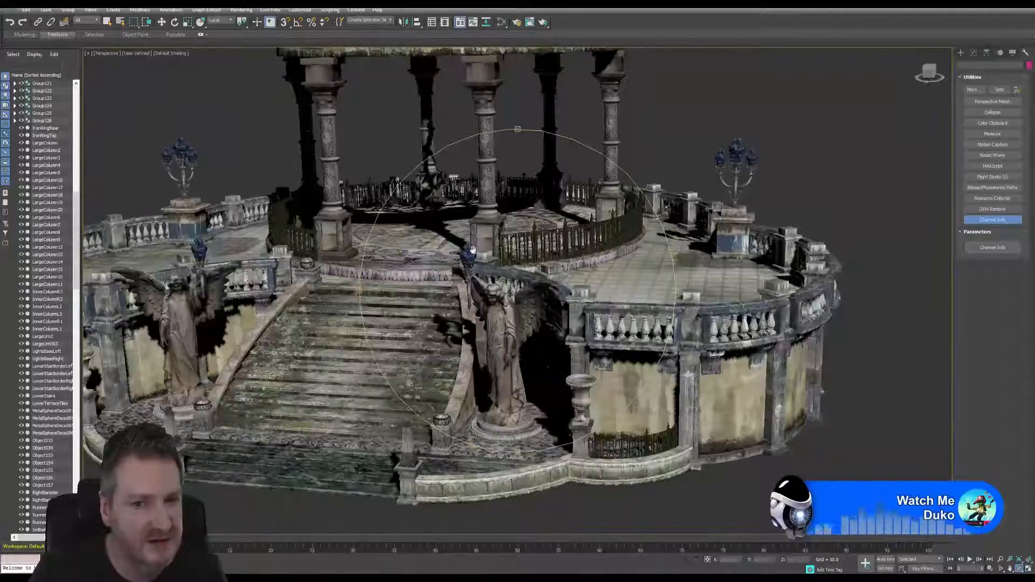
pyautogui.keyDown('alt'); pyautogui.moveTo(517, 251); pyautogui.dragTo(571, 272, button='middle'); pyautogui.keyUp('alt')
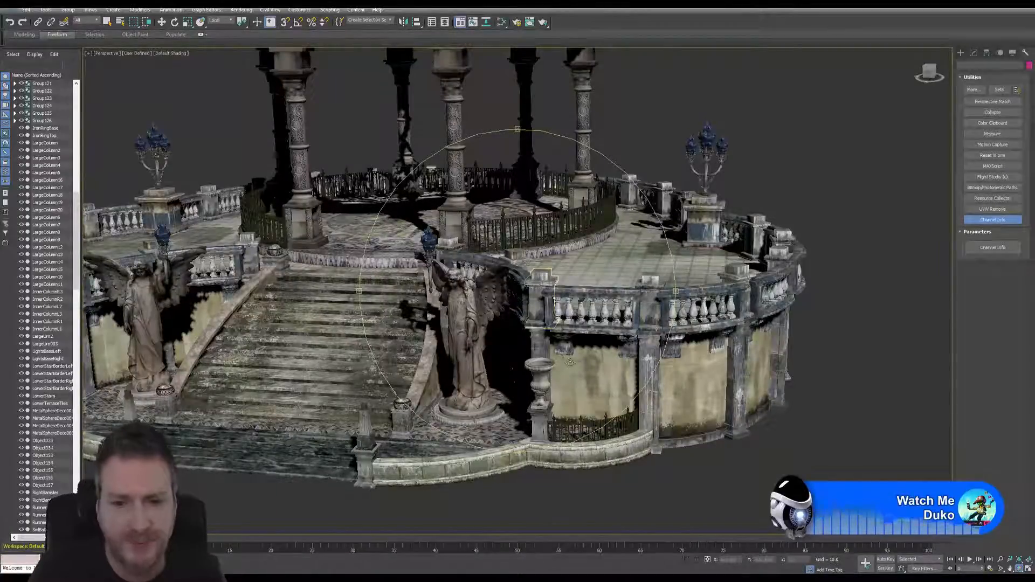
pyautogui.scroll(3, 587, 342)
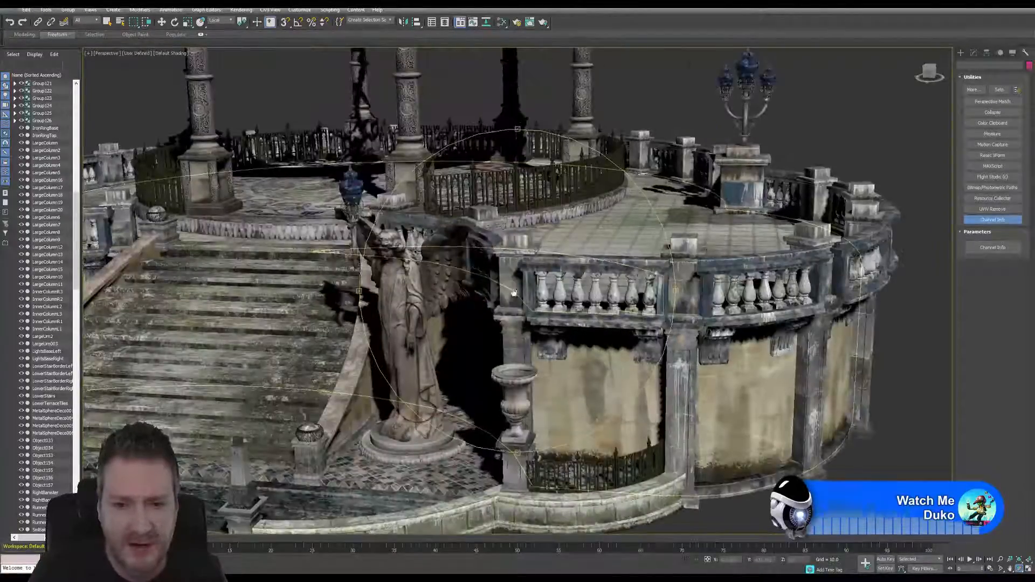
pyautogui.keyDown('alt'); pyautogui.moveTo(587, 342); pyautogui.dragTo(331, 154, button='middle'); pyautogui.keyUp('alt')
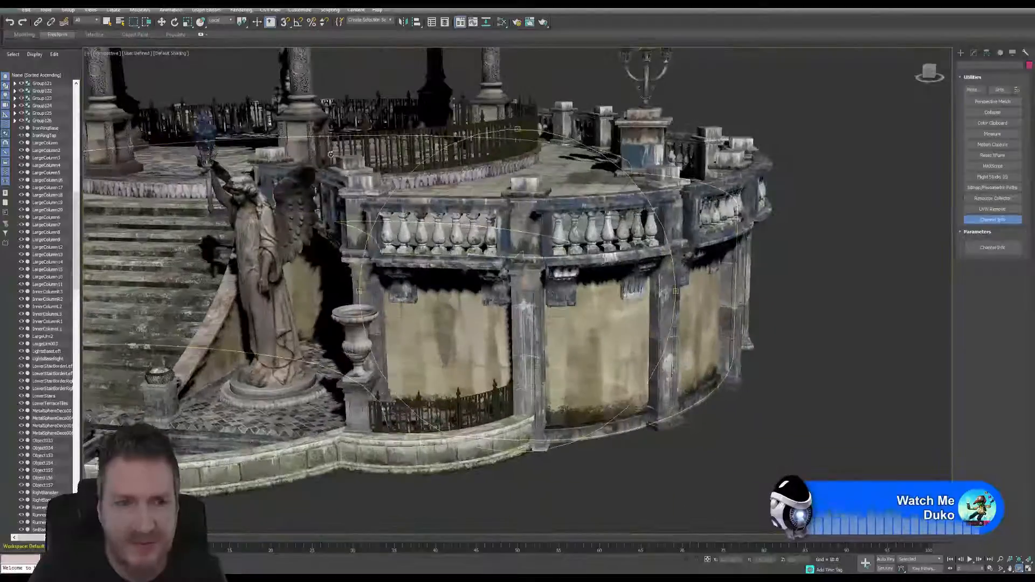
pyautogui.click(108, 22)
pyautogui.click(526, 335)
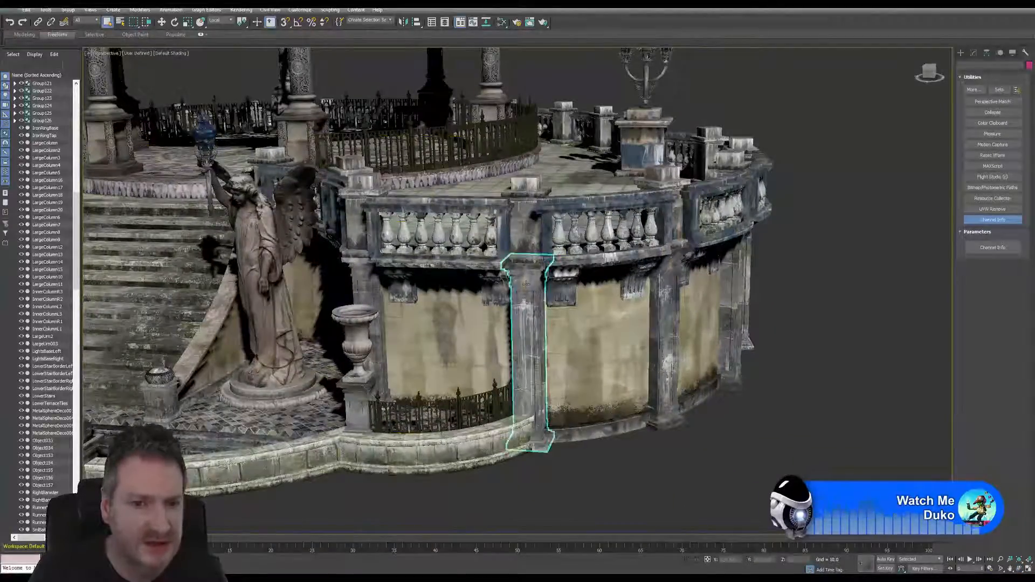
pyautogui.click(46, 9)
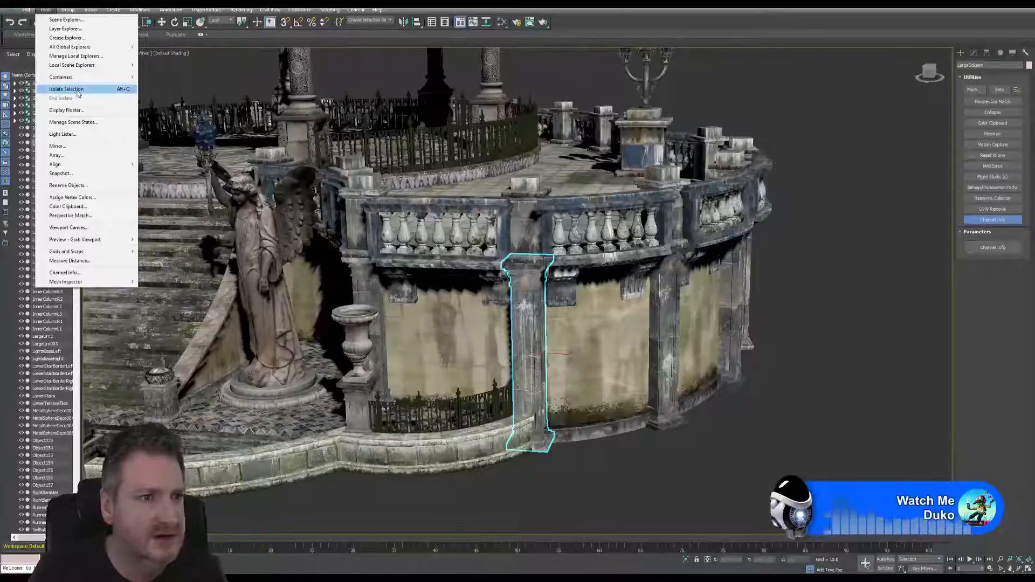
pyautogui.click(60, 89)
pyautogui.click(749, 284)
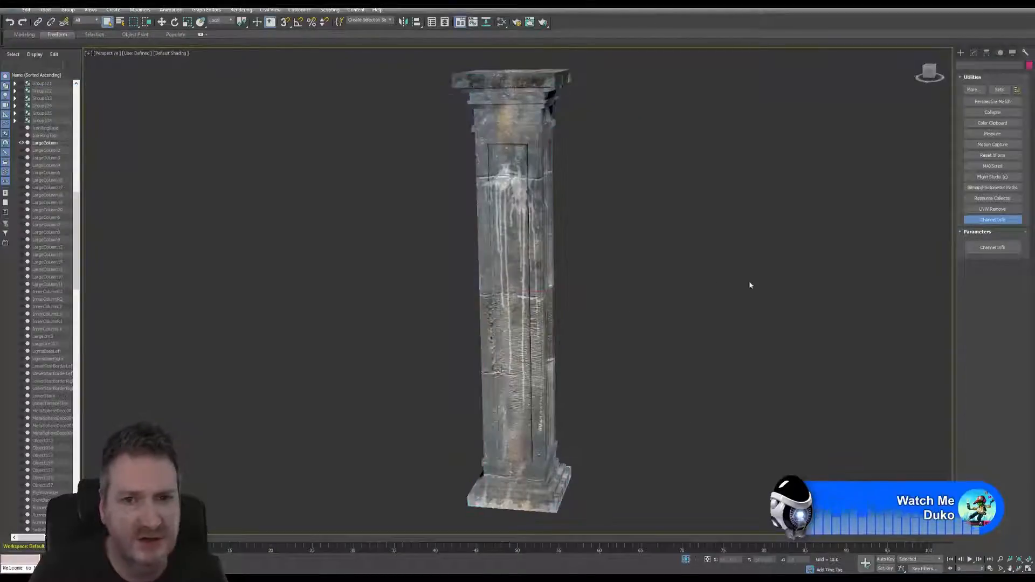
# Collapse LargeColumn's entire modifier stack, including its UVW modifiers, down to a single Editable Poly.
pyautogui.click(974, 54)
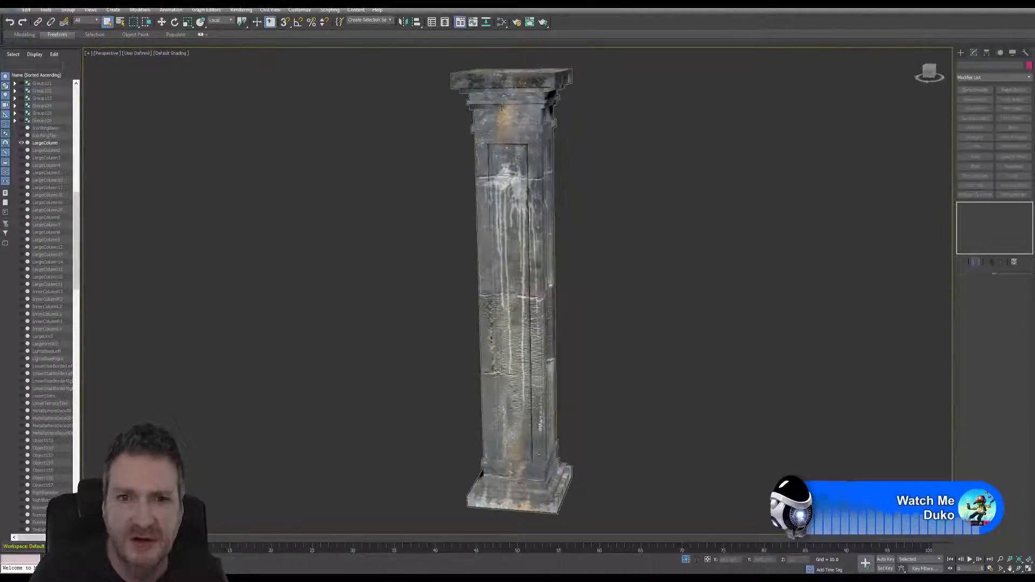
pyautogui.hotkey('ctrl', 'z')
pyautogui.rightClick(983, 212)
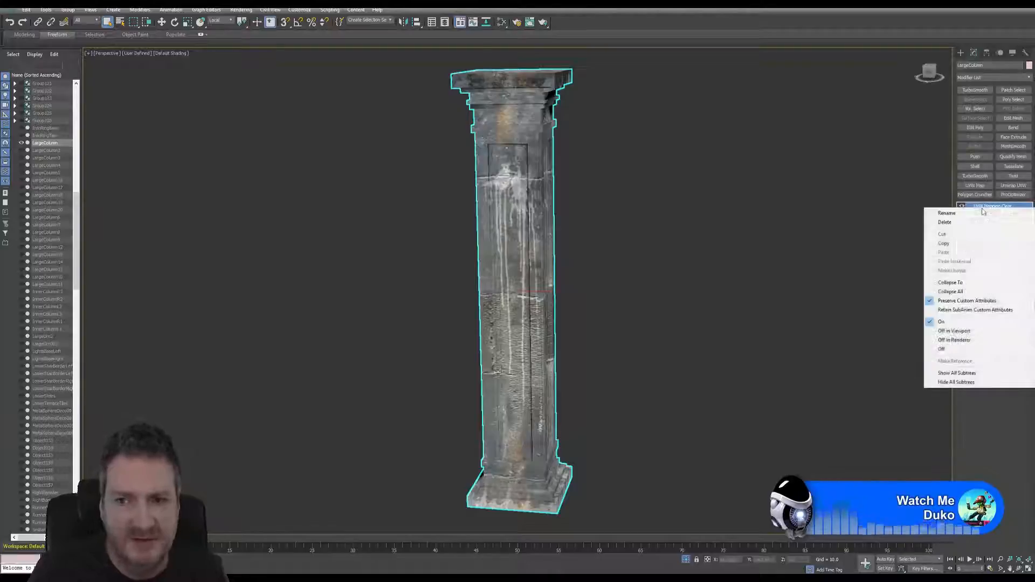
pyautogui.click(963, 292)
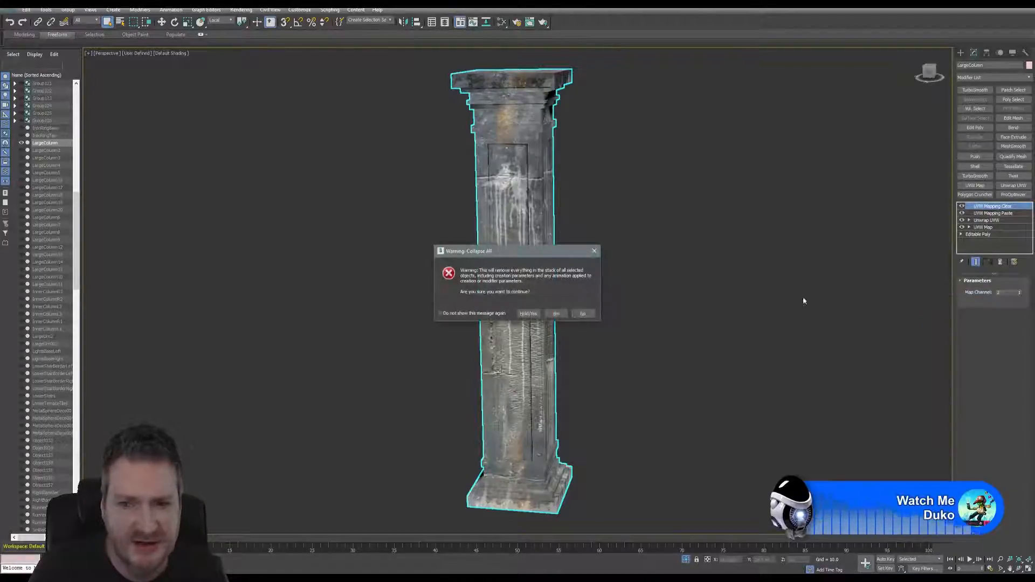
pyautogui.click(556, 313)
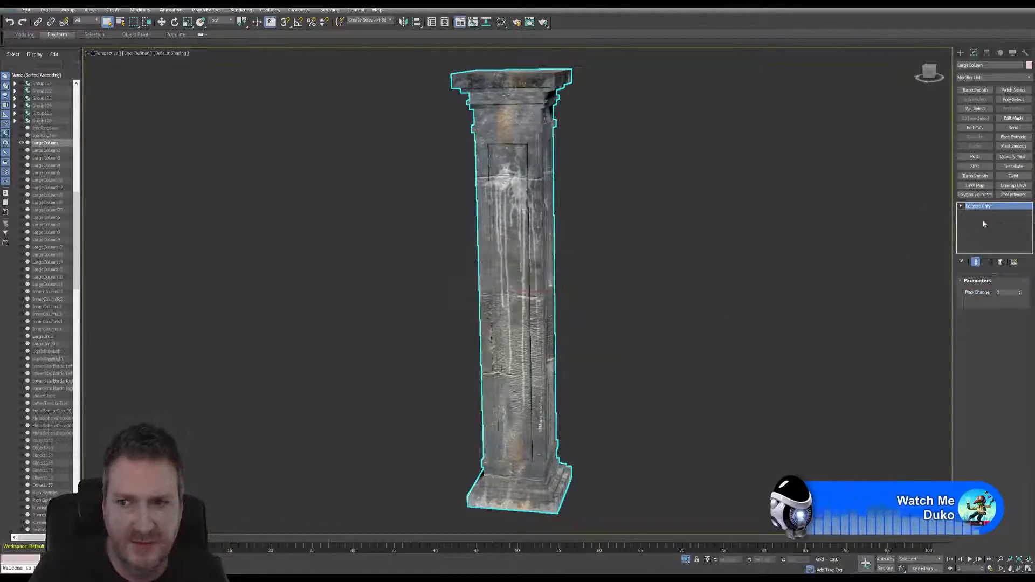
pyautogui.click(979, 206)
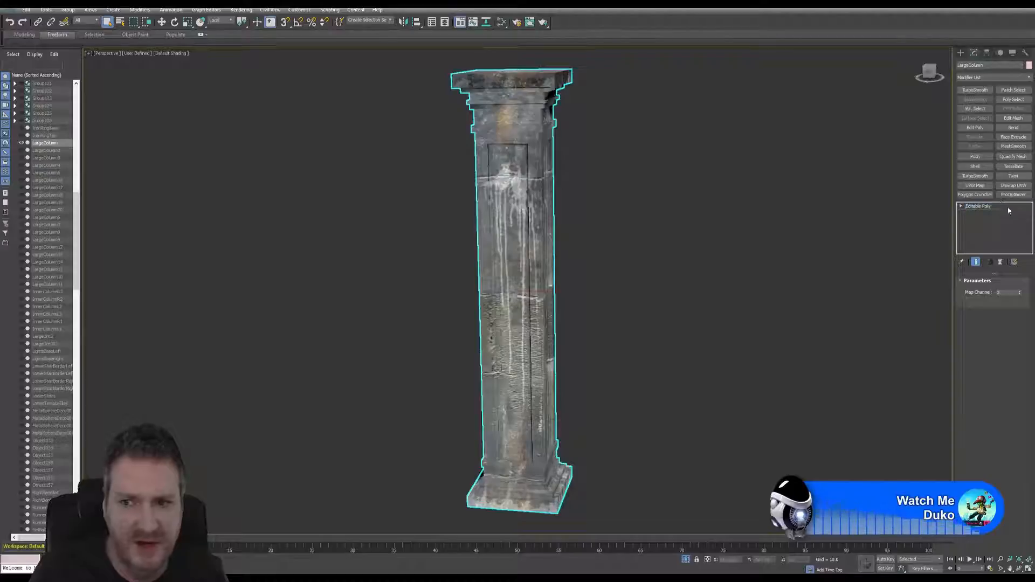
# Add an Edit Poly modifier to the column and select the edges bounding the front face of its top slab.
pyautogui.click(971, 129)
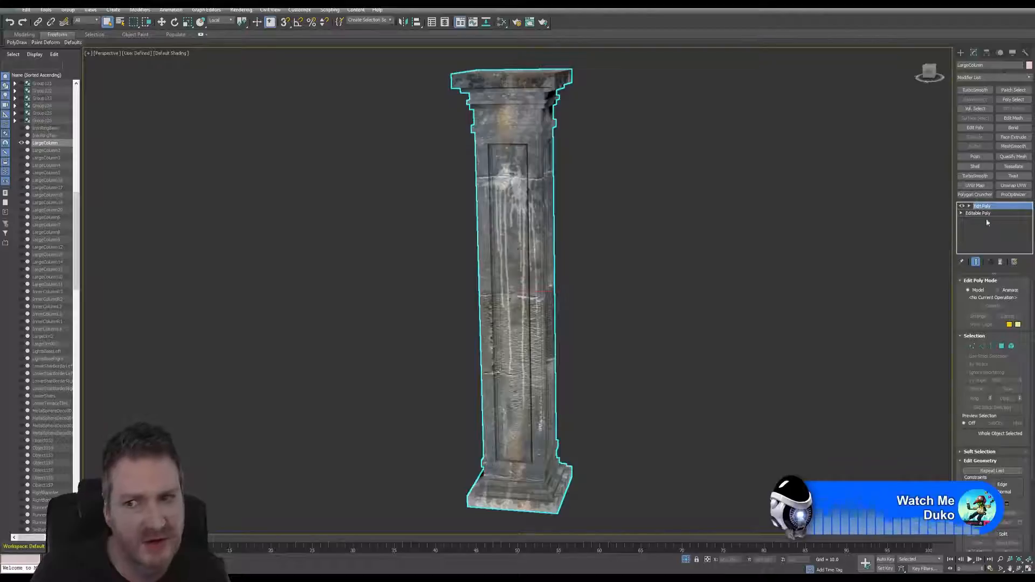
pyautogui.click(984, 346)
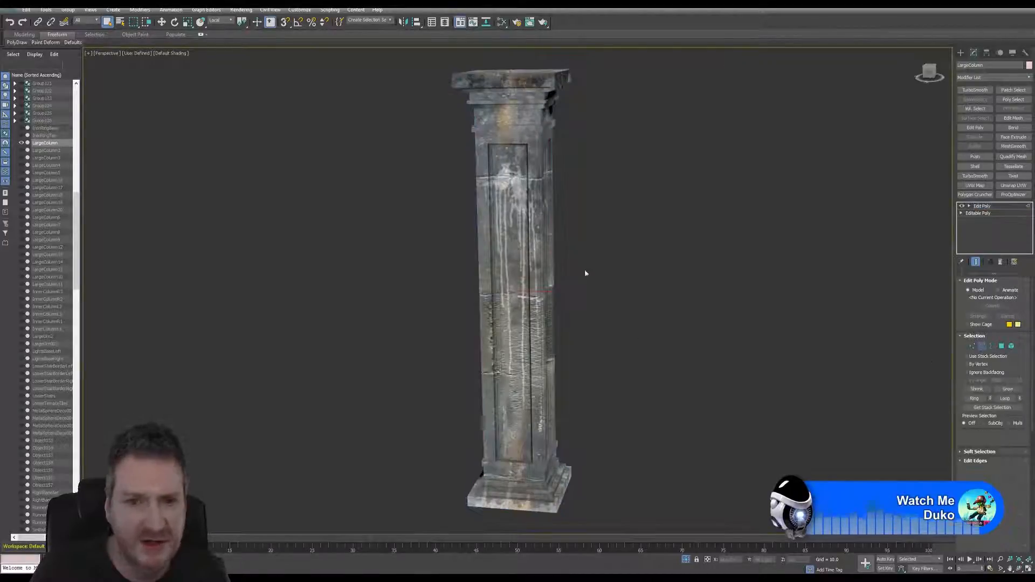
pyautogui.scroll(8, 613, 228)
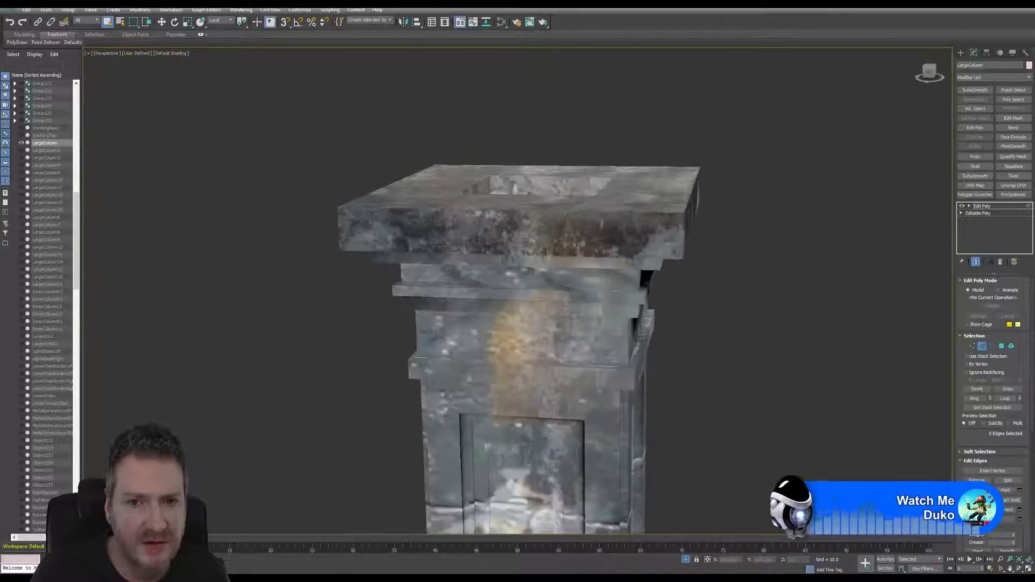
pyautogui.click(526, 213)
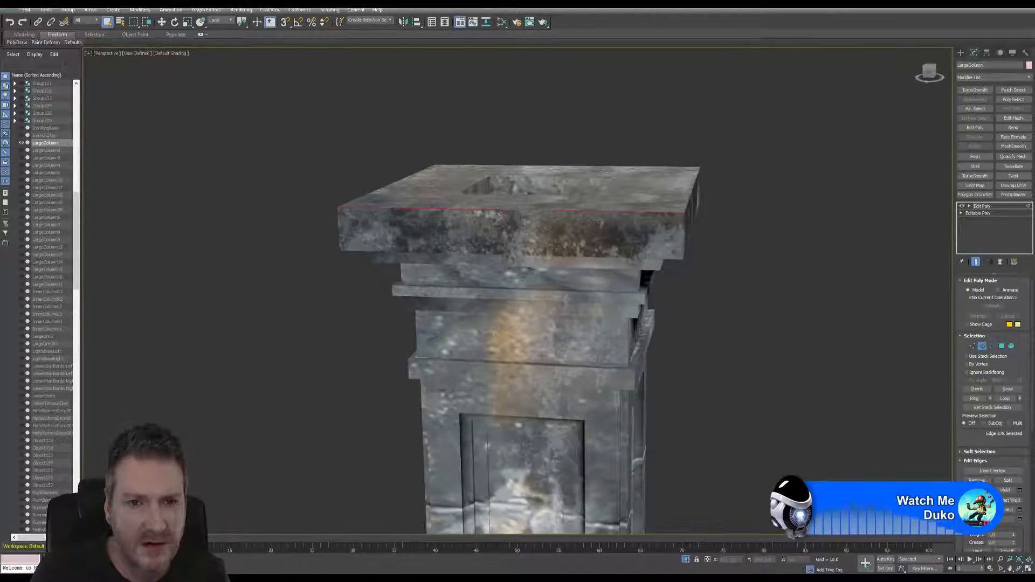
pyautogui.keyDown('ctrl'); pyautogui.click(497, 253); pyautogui.keyUp('ctrl')
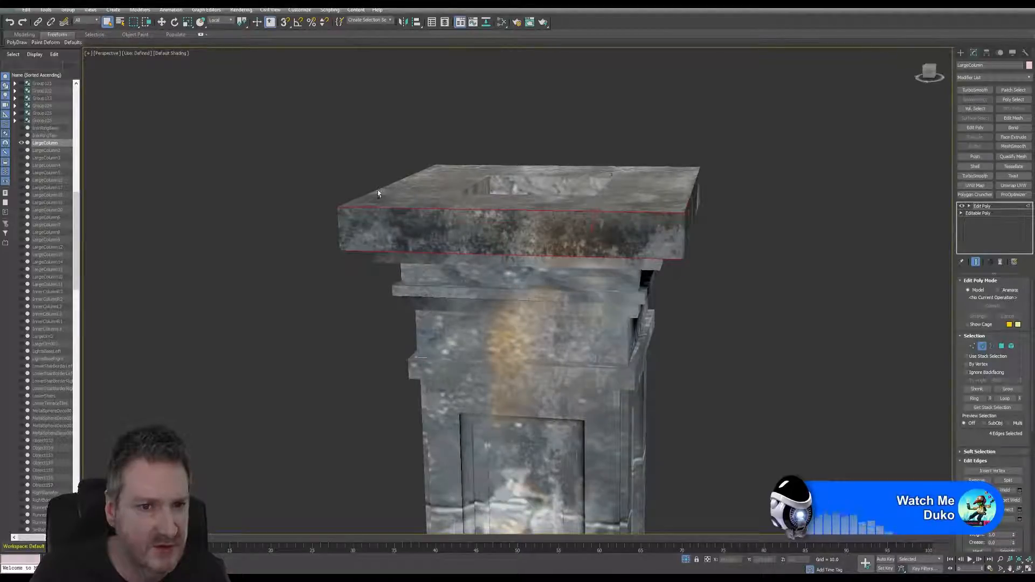
pyautogui.keyDown('ctrl'); pyautogui.click(339, 227); pyautogui.keyUp('ctrl')
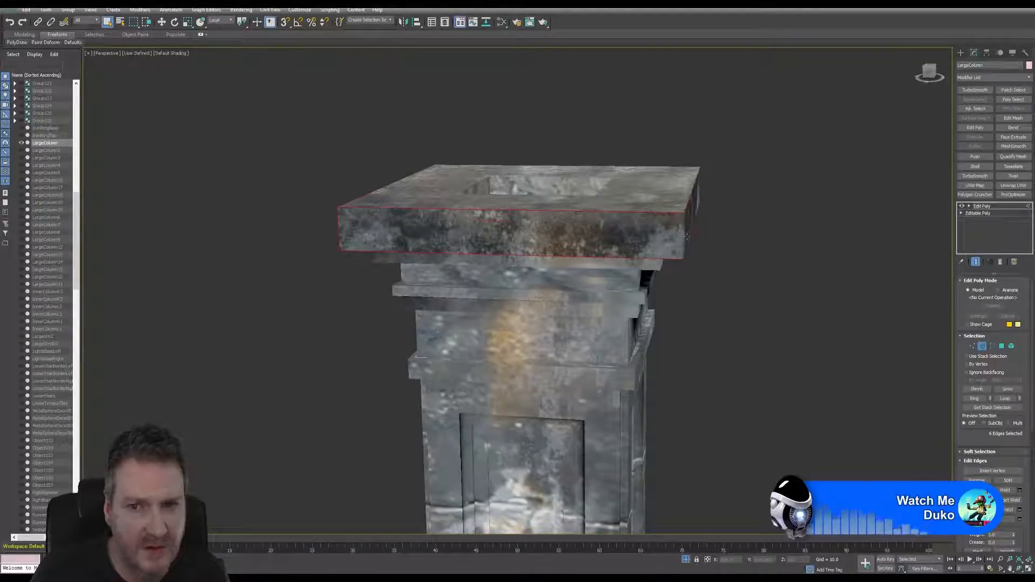
pyautogui.keyDown('ctrl'); pyautogui.click(699, 188); pyautogui.keyUp('ctrl')
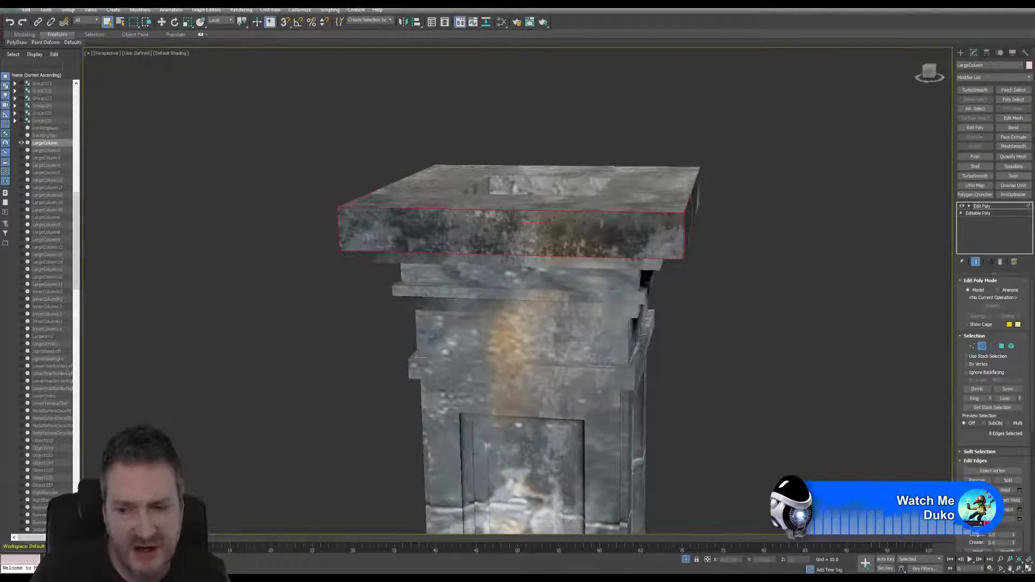
# Extend the edge selection around the top slab's adjacent side face and along its rear upper edge.
pyautogui.keyDown('alt'); pyautogui.moveTo(485, 318); pyautogui.dragTo(197, 173, button='middle'); pyautogui.keyUp('alt')
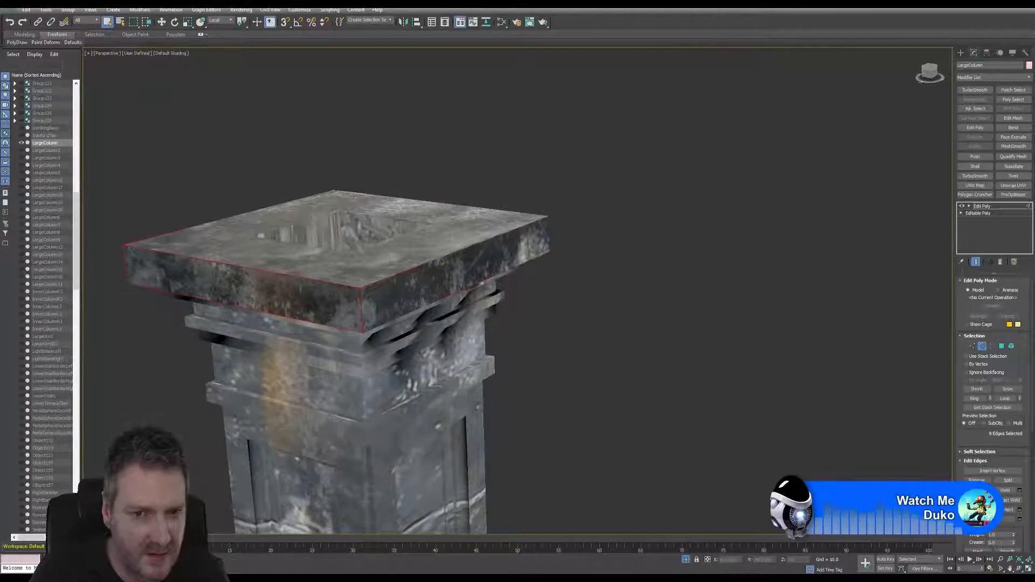
pyautogui.keyDown('ctrl'); pyautogui.click(549, 234); pyautogui.keyUp('ctrl')
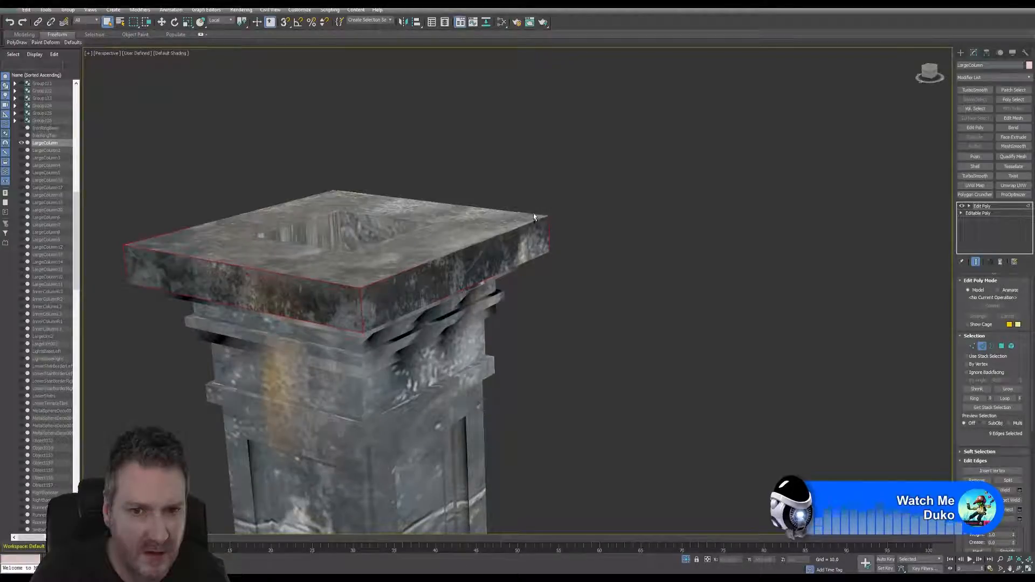
pyautogui.keyDown('ctrl'); pyautogui.click(535, 215); pyautogui.keyUp('ctrl')
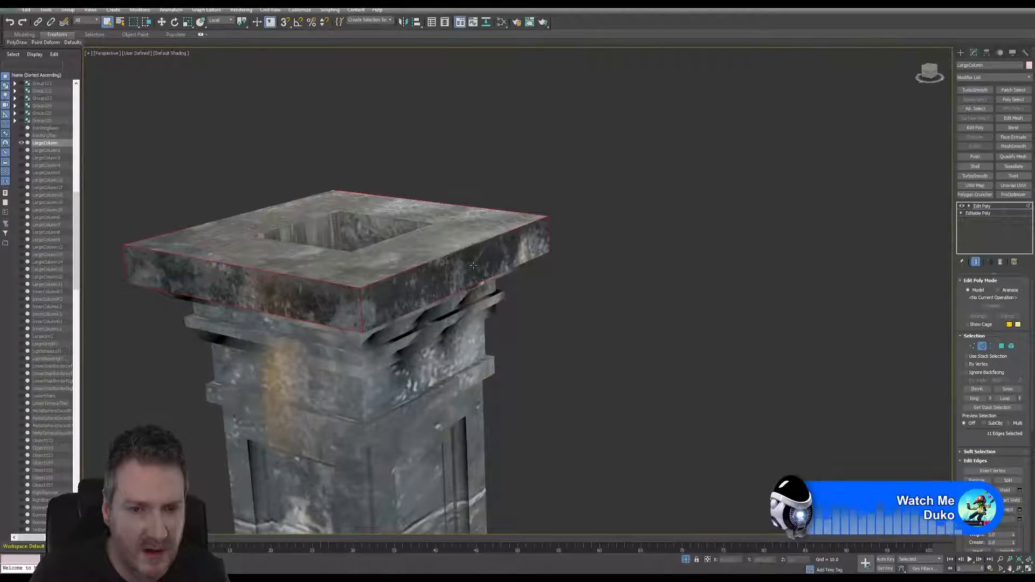
pyautogui.scroll(5, 404, 253)
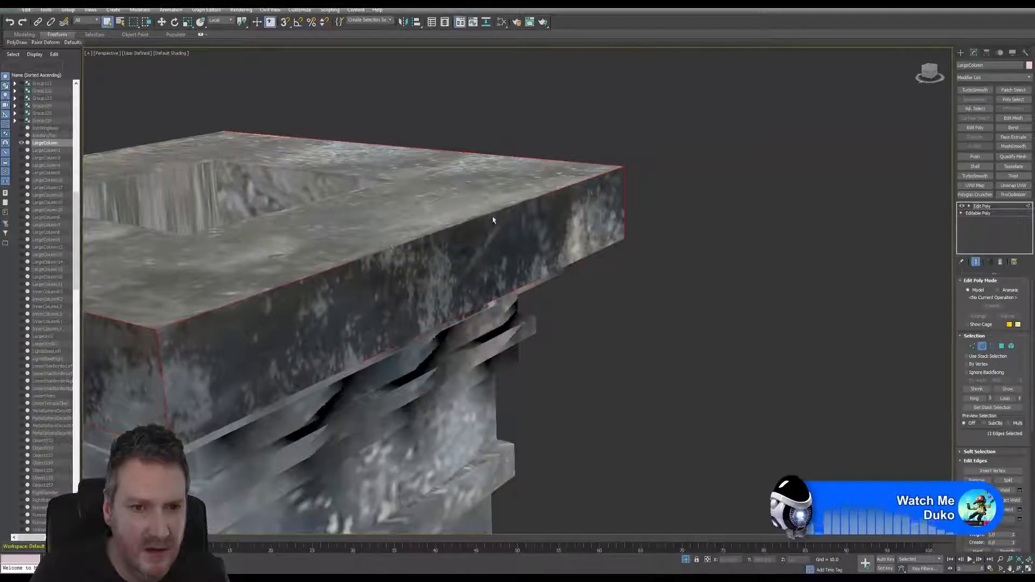
pyautogui.keyDown('alt'); pyautogui.moveTo(393, 270); pyautogui.dragTo(278, 213, button='middle'); pyautogui.keyUp('alt')
pyautogui.scroll(-3, 319, 264)
pyautogui.scroll(4, 446, 224)
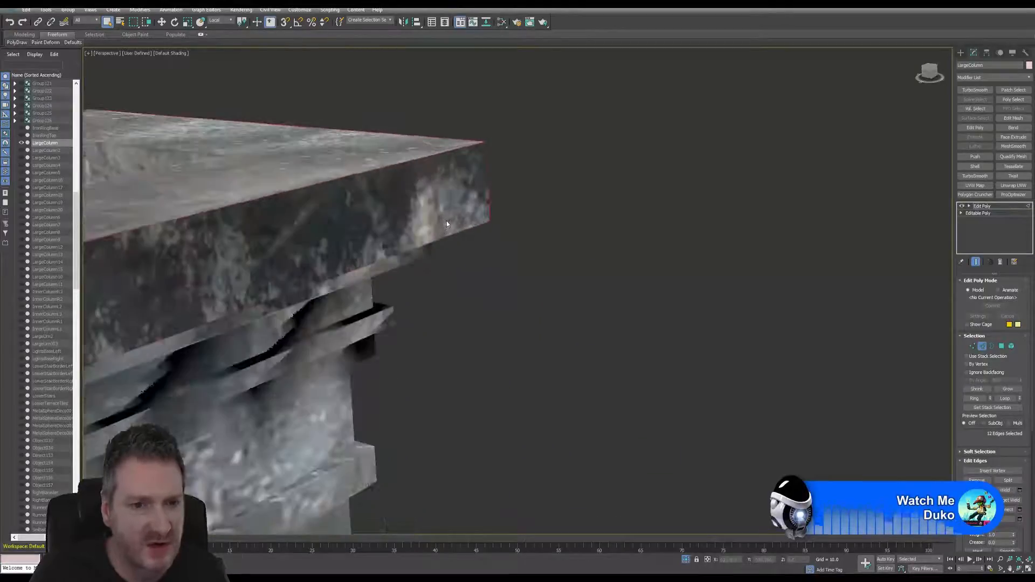
pyautogui.keyDown('alt'); pyautogui.moveTo(458, 233); pyautogui.dragTo(541, 255, button='middle'); pyautogui.keyUp('alt')
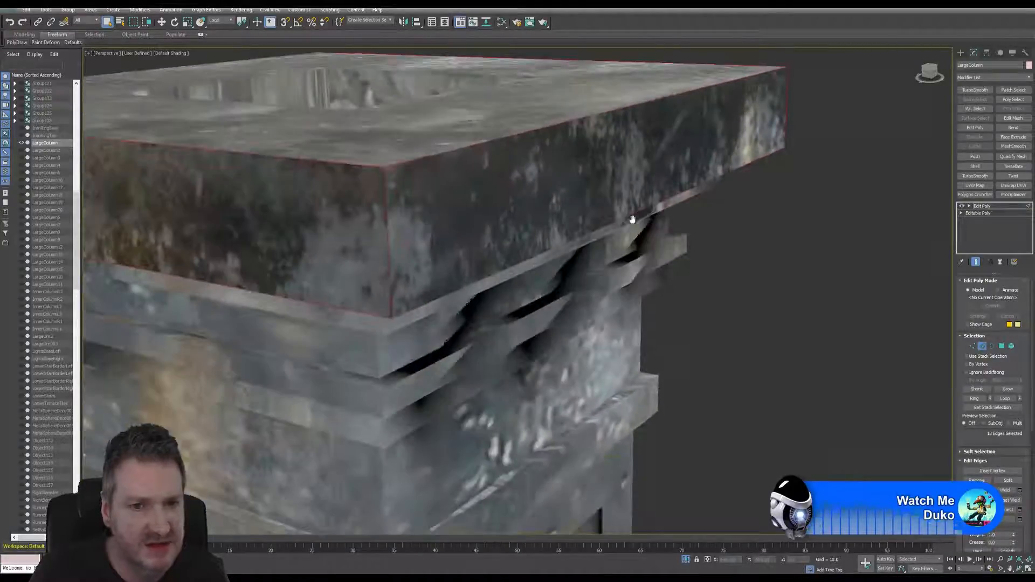
pyautogui.keyDown('ctrl'); pyautogui.click(522, 262); pyautogui.keyUp('ctrl')
pyautogui.scroll(-6, 522, 262)
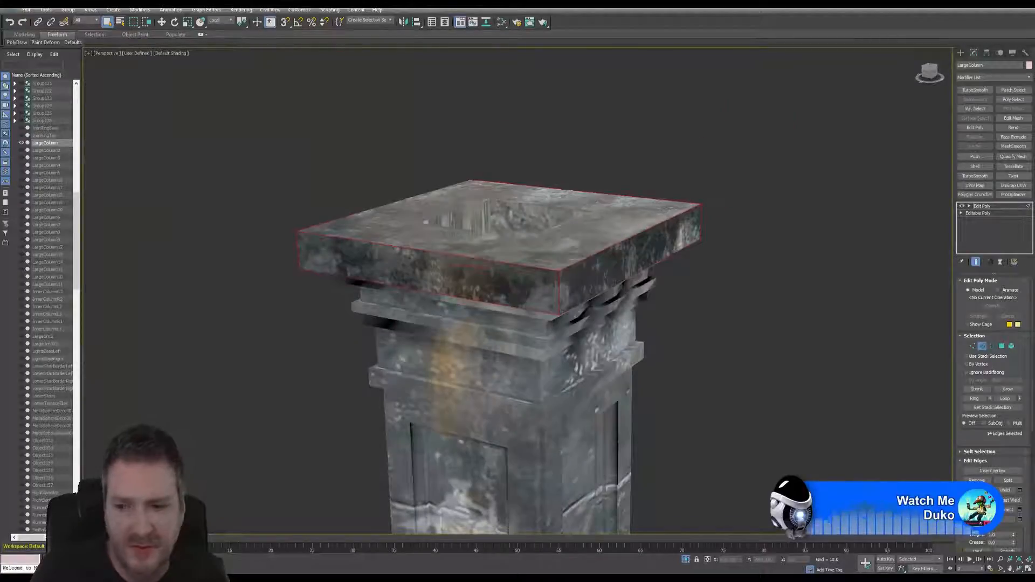
# Add the corner, upper and lower edges of the top slab's next unselected side face to the selection.
pyautogui.click(1013, 569)
pyautogui.moveTo(505, 353); pyautogui.dragTo(579, 352)
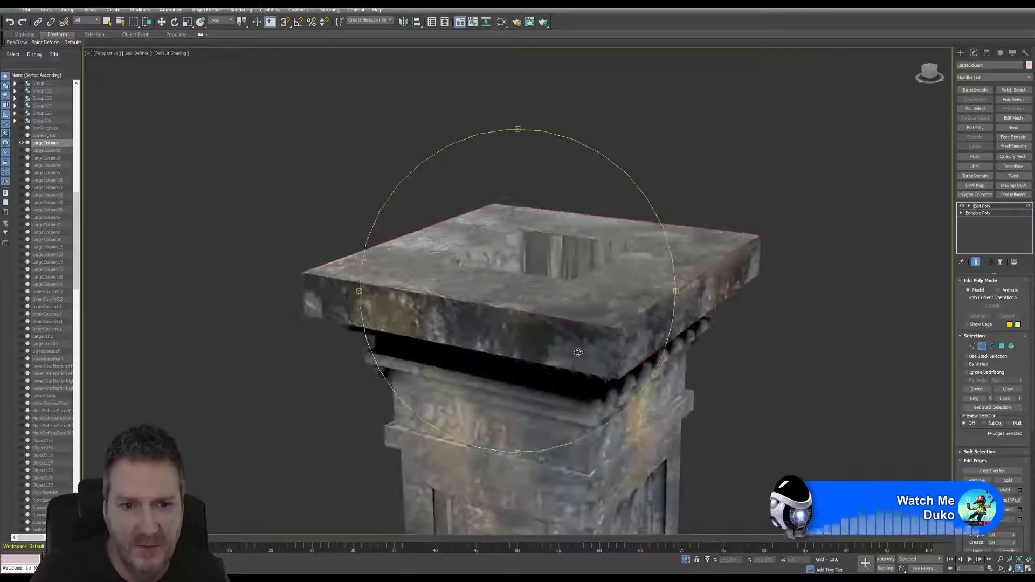
pyautogui.click(108, 25)
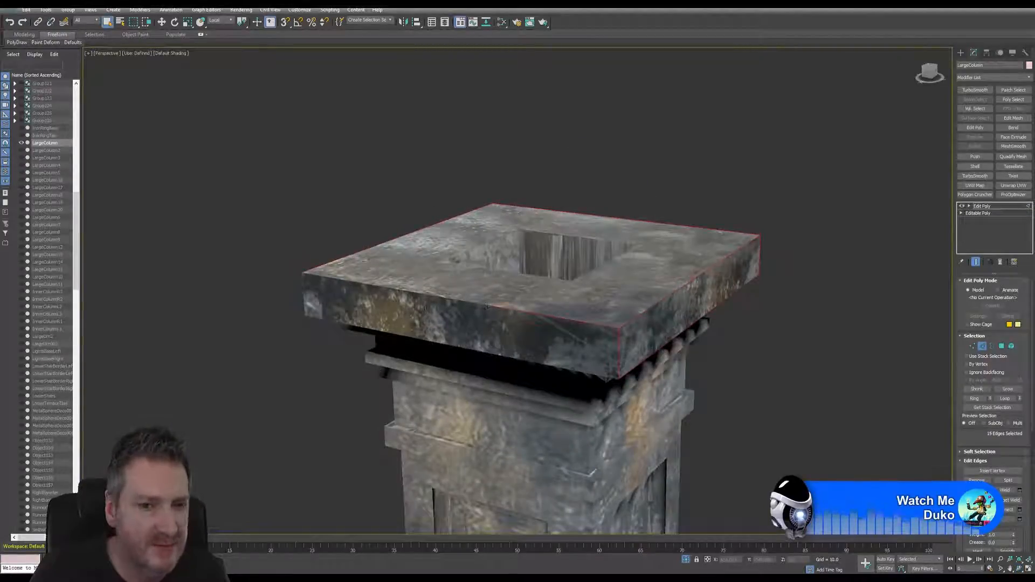
pyautogui.keyDown('ctrl'); pyautogui.click(353, 290); pyautogui.keyUp('ctrl')
pyautogui.keyDown('ctrl'); pyautogui.click(346, 282); pyautogui.keyUp('ctrl')
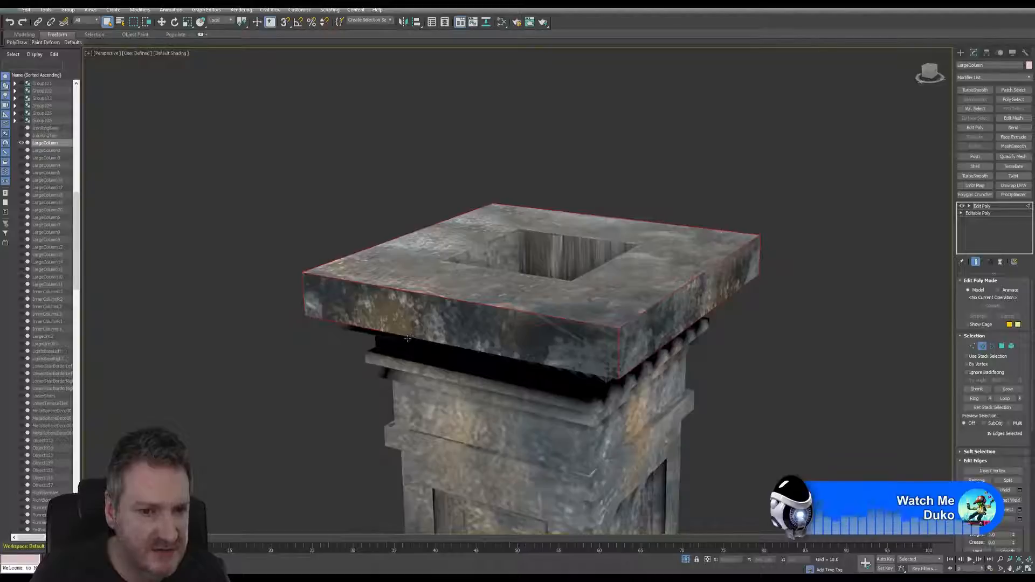
pyautogui.click(10, 23)
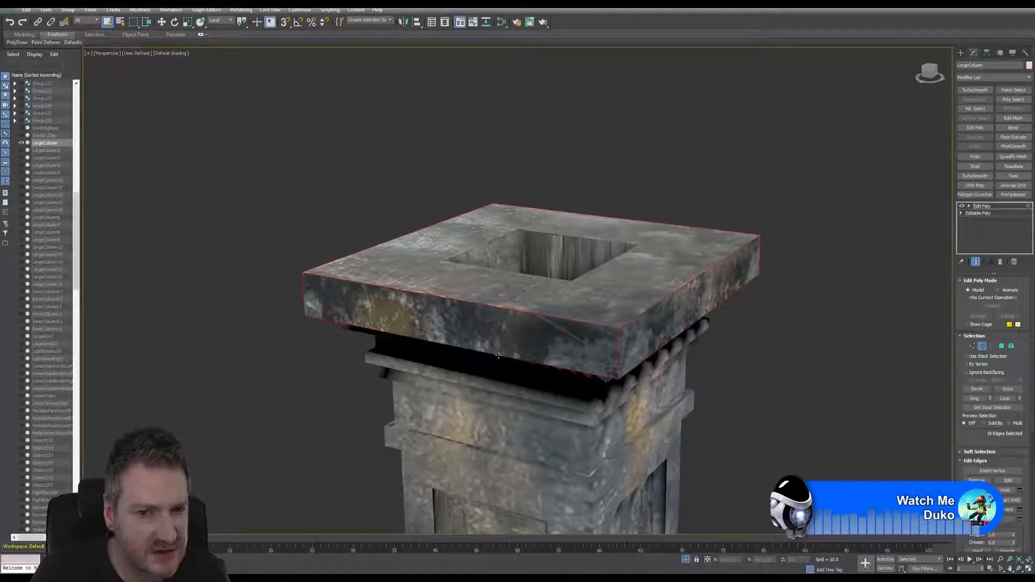
# Deselect the stray edges running across the top slab's side face, leaving only its outer boundary edges selected.
pyautogui.click(1020, 569)
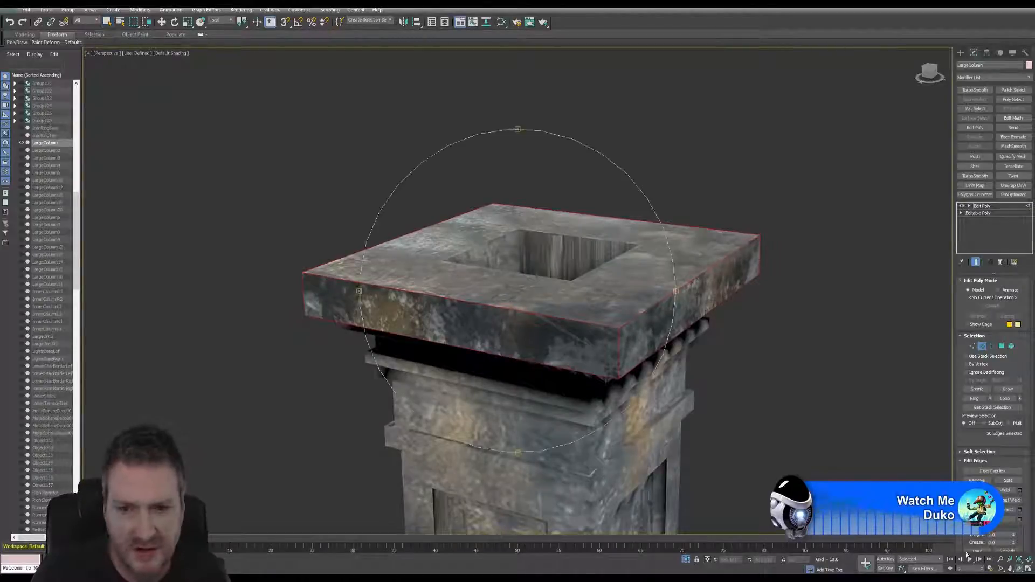
pyautogui.moveTo(531, 331); pyautogui.dragTo(473, 188)
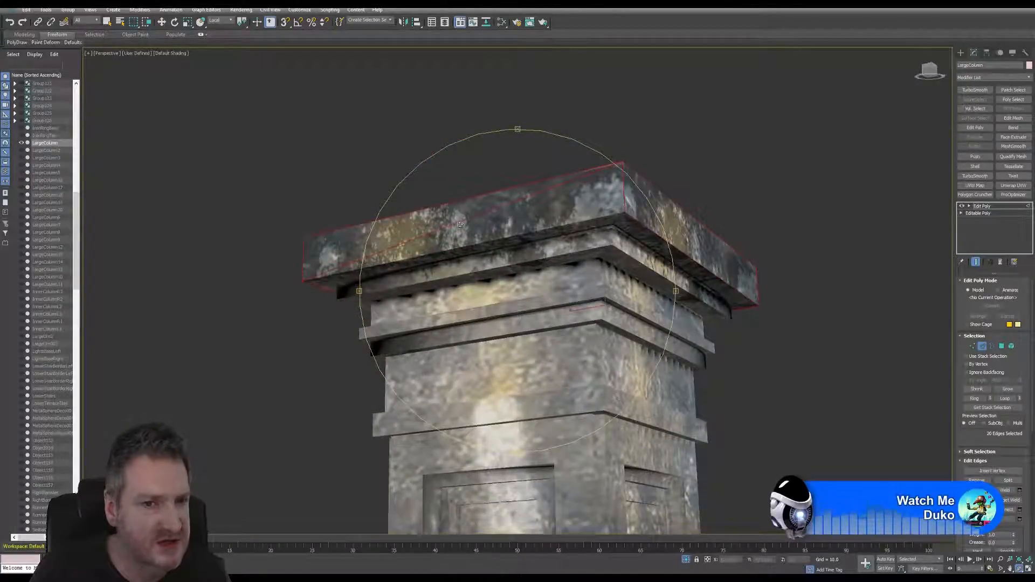
pyautogui.moveTo(506, 263); pyautogui.dragTo(502, 272)
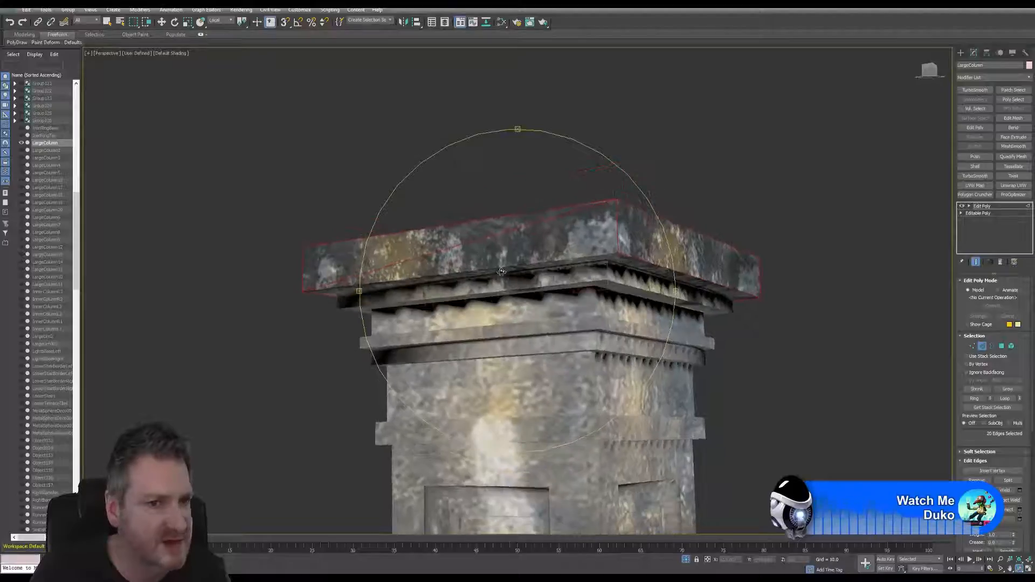
pyautogui.click(106, 23)
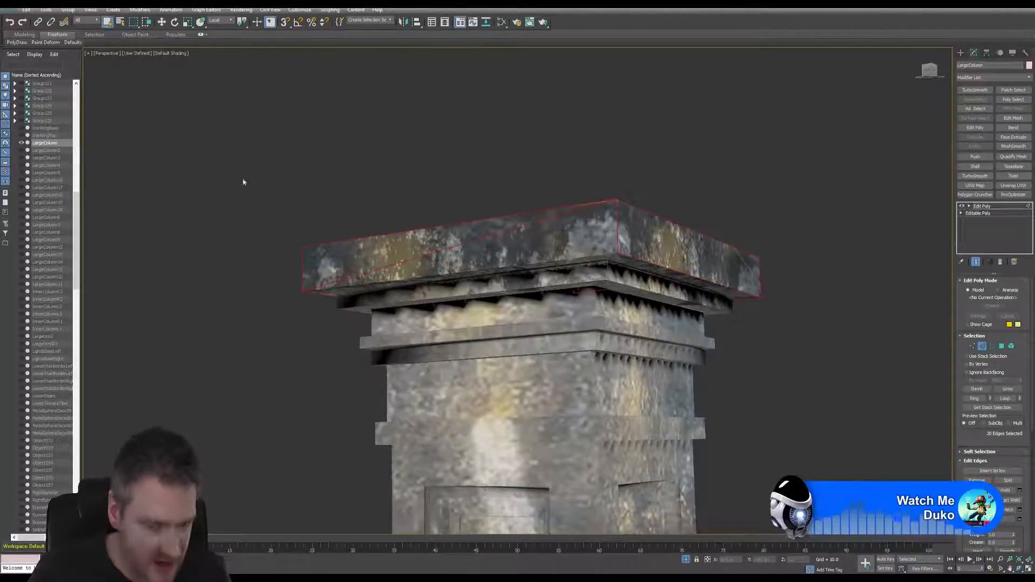
pyautogui.keyDown('alt'); pyautogui.click(462, 245); pyautogui.keyUp('alt')
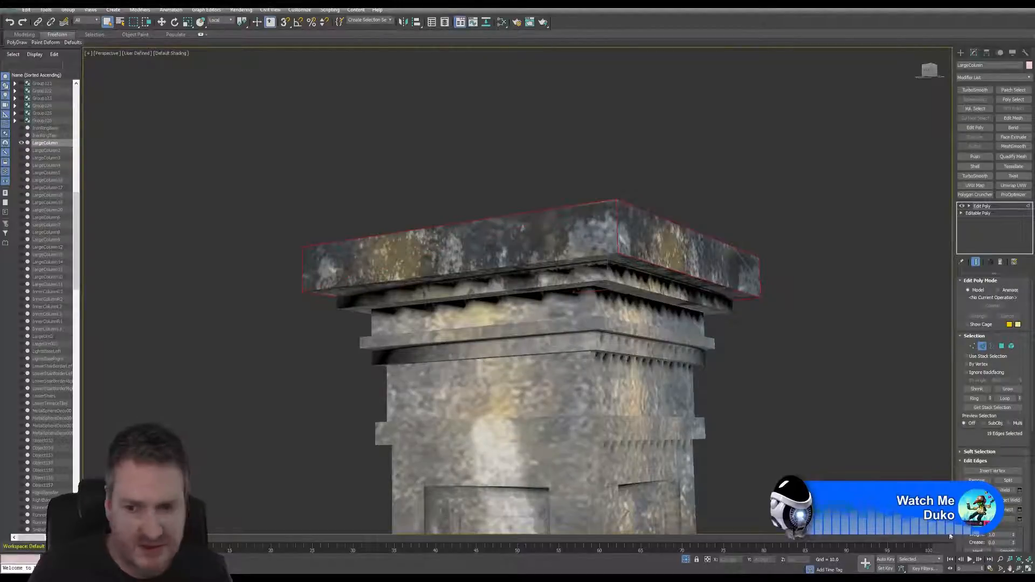
# Add the vertical corner edges and the lower front edge of the moulding directly beneath the top slab to the selection.
pyautogui.click(1018, 569)
pyautogui.moveTo(494, 318); pyautogui.dragTo(582, 349)
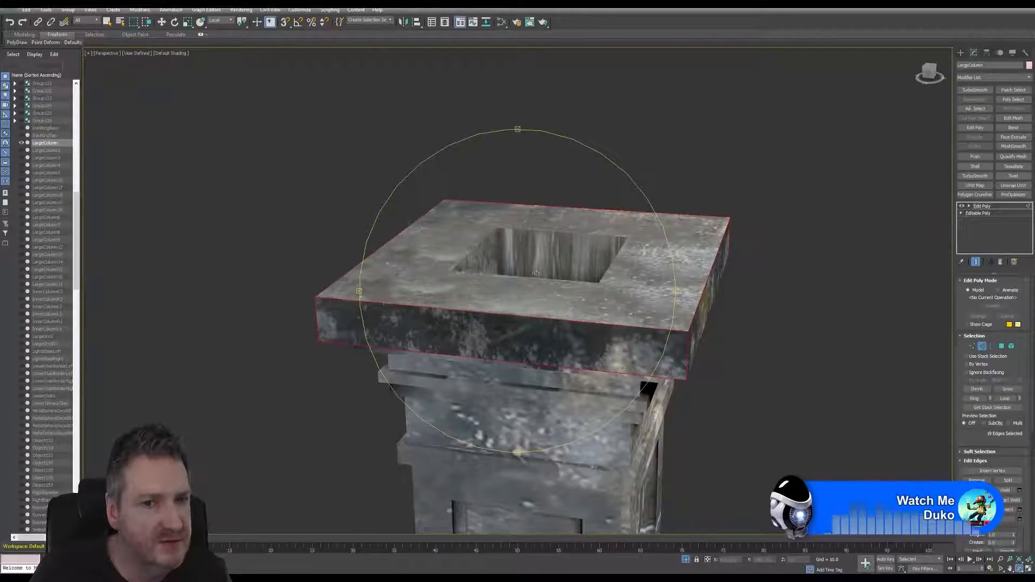
pyautogui.moveTo(537, 272); pyautogui.dragTo(515, 278)
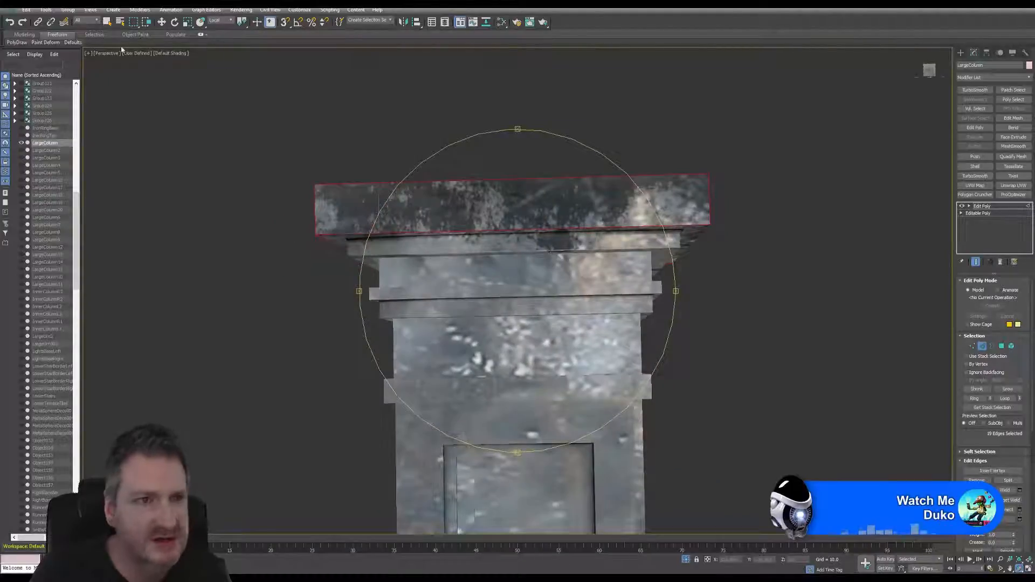
pyautogui.click(107, 22)
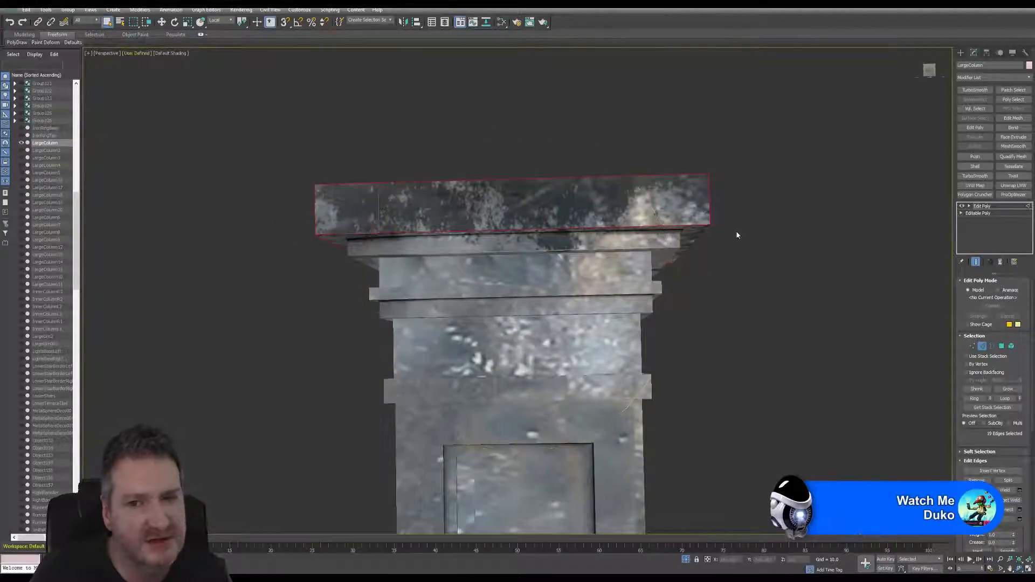
pyautogui.scroll(3, 737, 236)
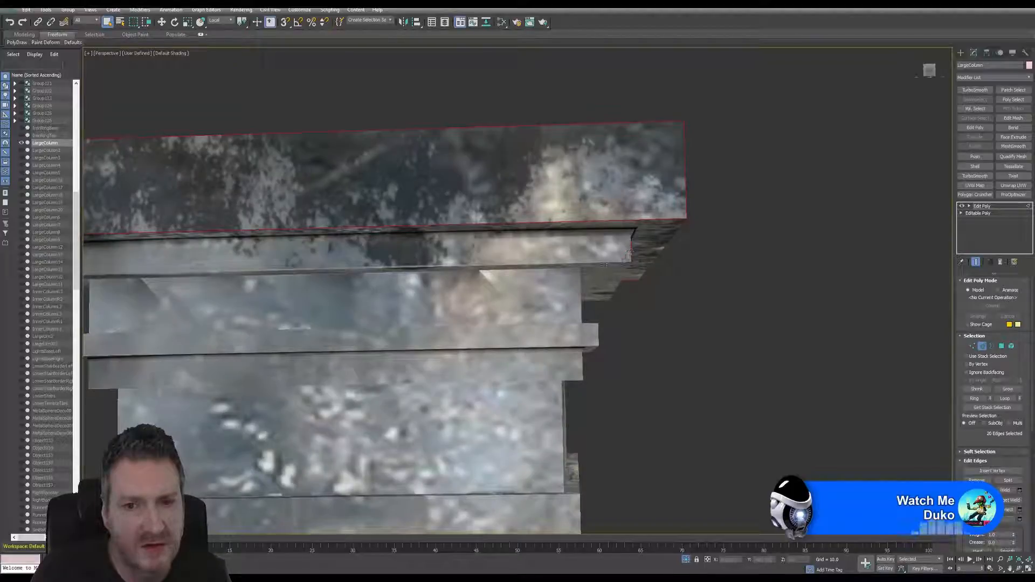
pyautogui.keyDown('ctrl'); pyautogui.click(604, 264); pyautogui.keyUp('ctrl')
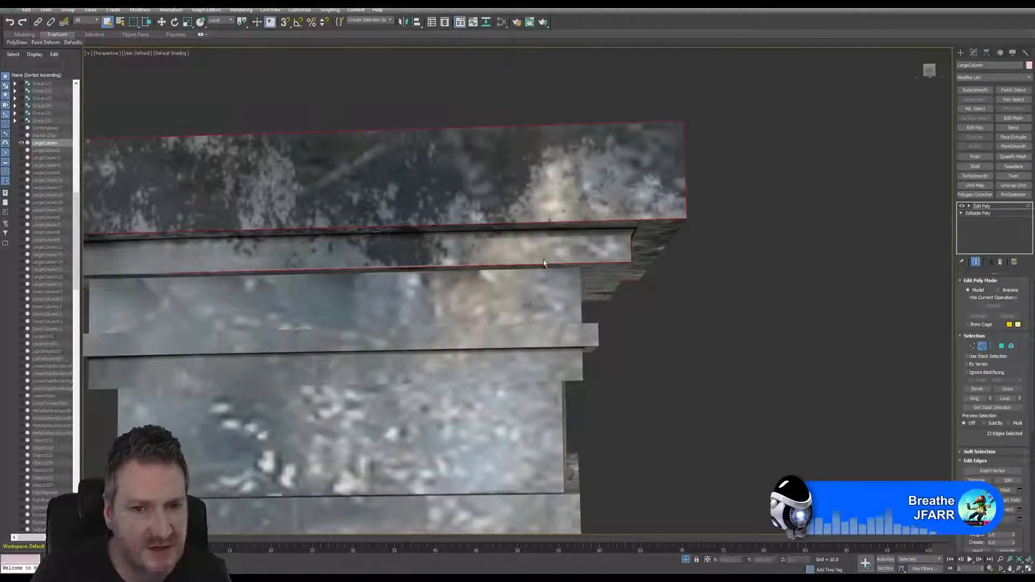
pyautogui.keyDown('alt'); pyautogui.moveTo(270, 278); pyautogui.dragTo(431, 281, button='middle'); pyautogui.keyUp('alt')
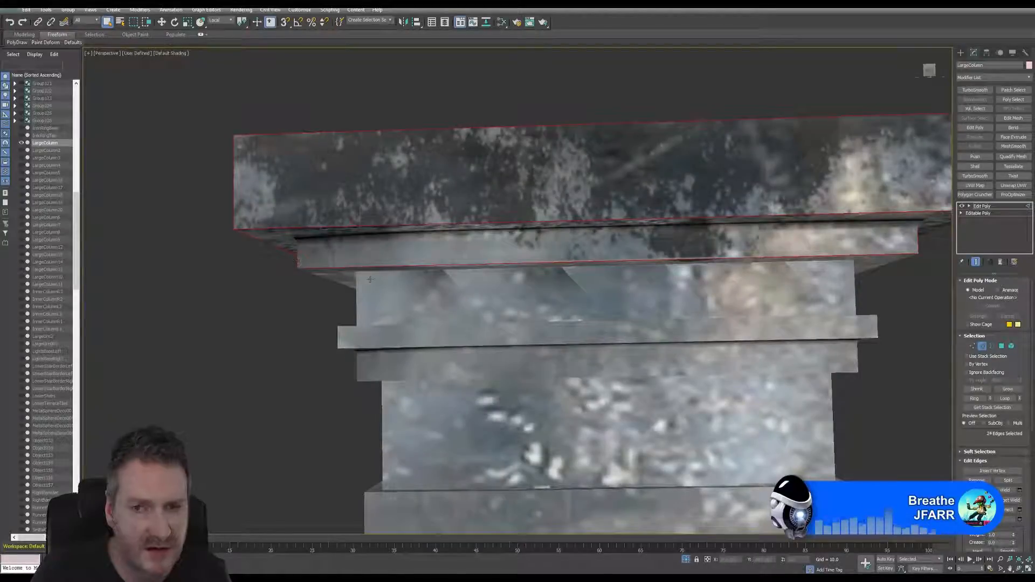
pyautogui.scroll(-2, 370, 279)
# Add the short edges following the curve up one front corner of the moulding, leaving out its horizontal edges.
pyautogui.scroll(6, 341, 289)
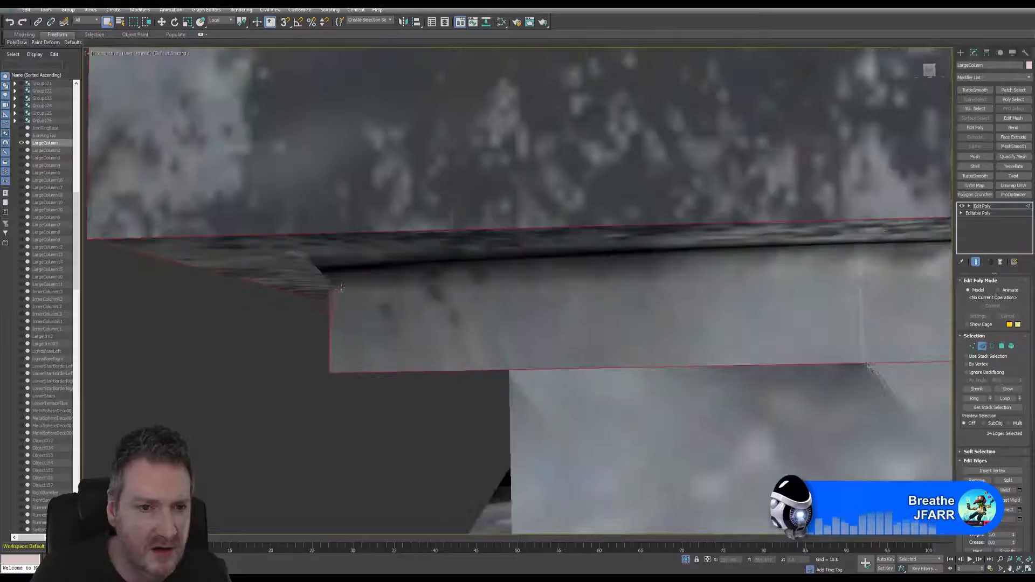
pyautogui.scroll(2, 338, 289)
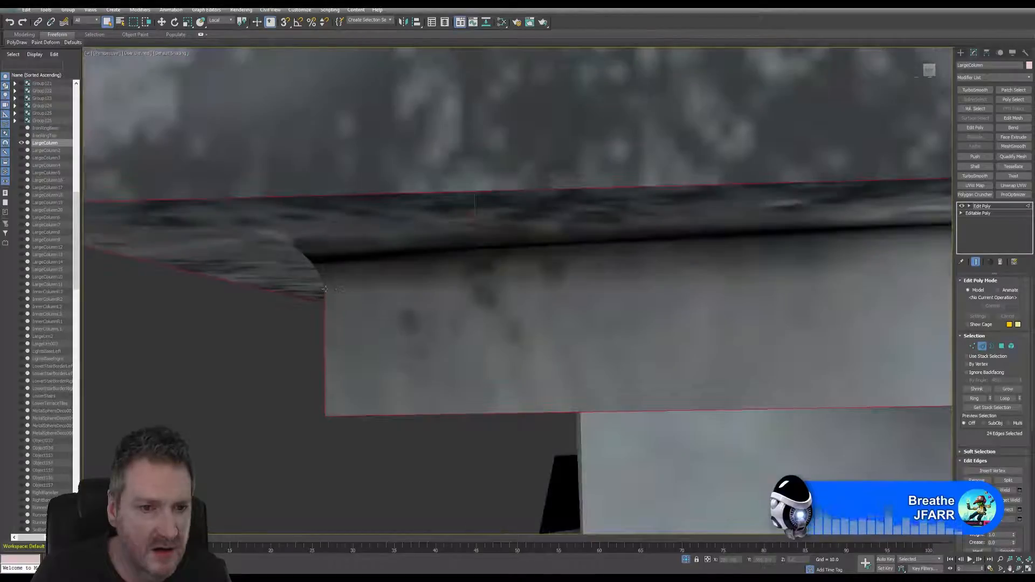
pyautogui.keyDown('ctrl'); pyautogui.click(326, 283); pyautogui.keyUp('ctrl')
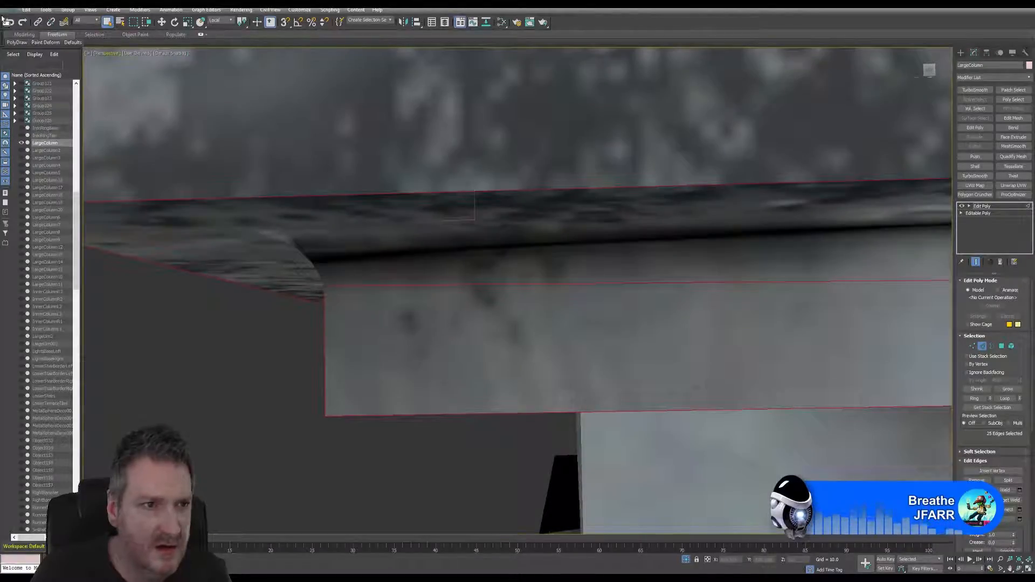
pyautogui.click(8, 22)
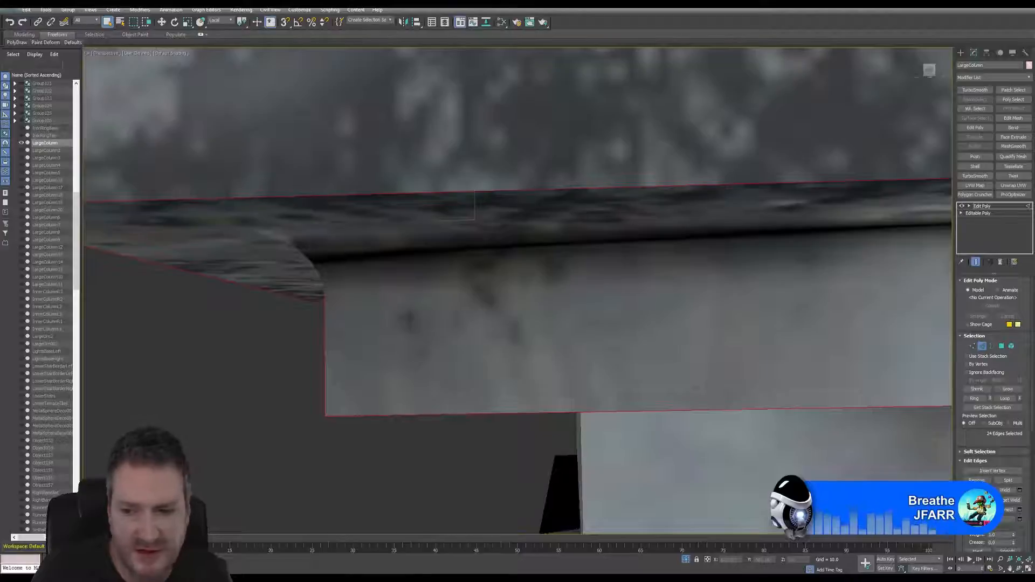
pyautogui.hotkey('ctrl', 'r')
pyautogui.moveTo(416, 312); pyautogui.dragTo(440, 323)
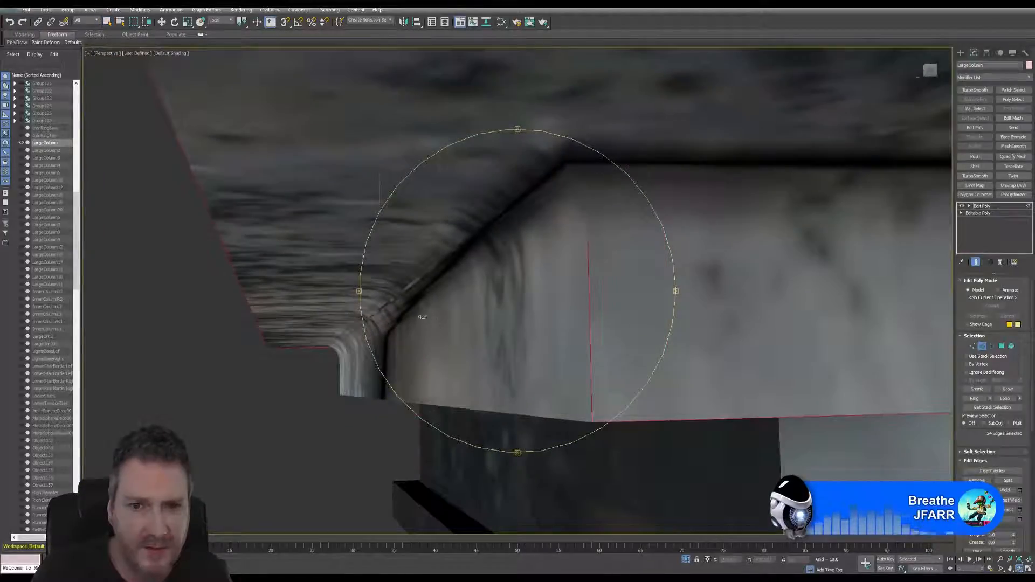
pyautogui.click(106, 22)
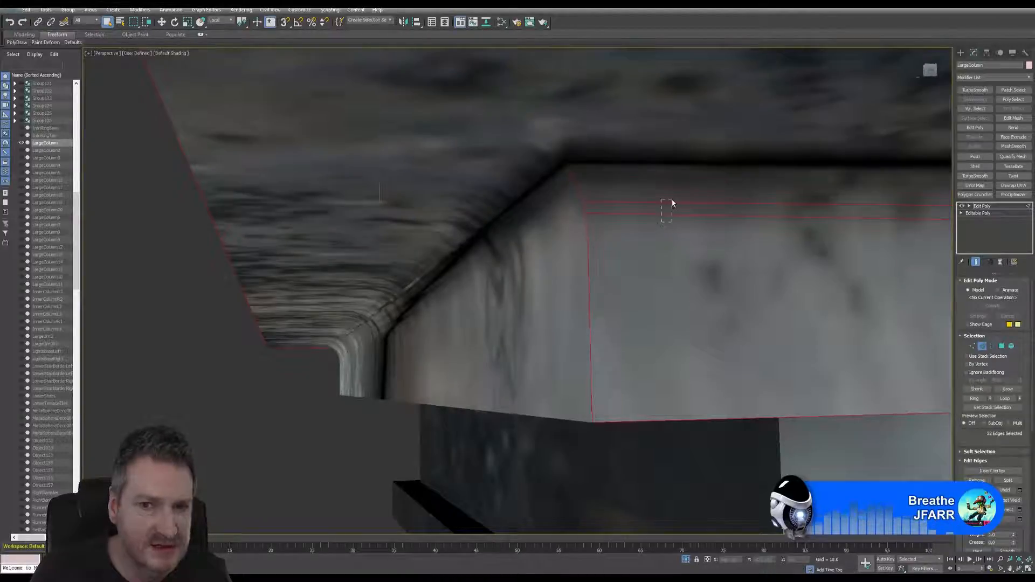
# Extend the edge selection upward from the vertical edge at the moulding's opposite front corner.
pyautogui.keyDown('alt'); pyautogui.moveTo(733, 289); pyautogui.dragTo(409, 257, button='middle'); pyautogui.keyUp('alt')
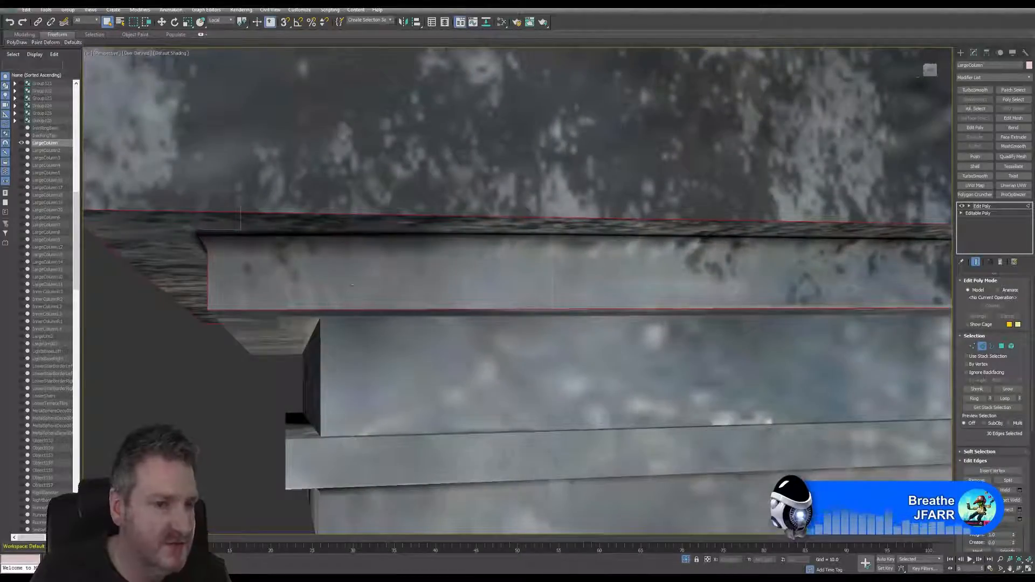
pyautogui.keyDown('alt'); pyautogui.moveTo(721, 266); pyautogui.dragTo(596, 282, button='middle'); pyautogui.keyUp('alt')
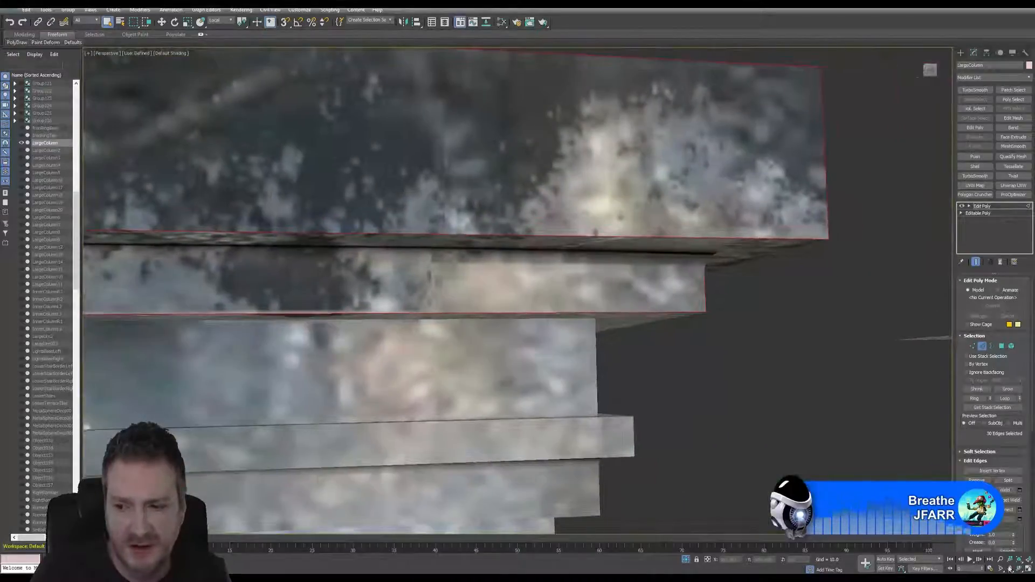
pyautogui.click(1019, 570)
pyautogui.moveTo(572, 304); pyautogui.dragTo(333, 178)
pyautogui.click(106, 22)
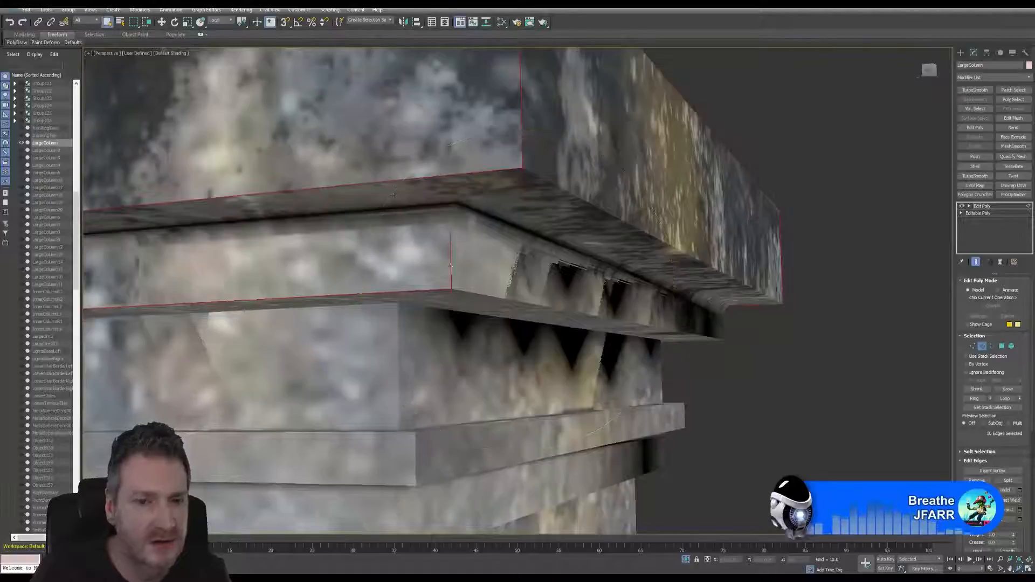
pyautogui.scroll(2, 455, 236)
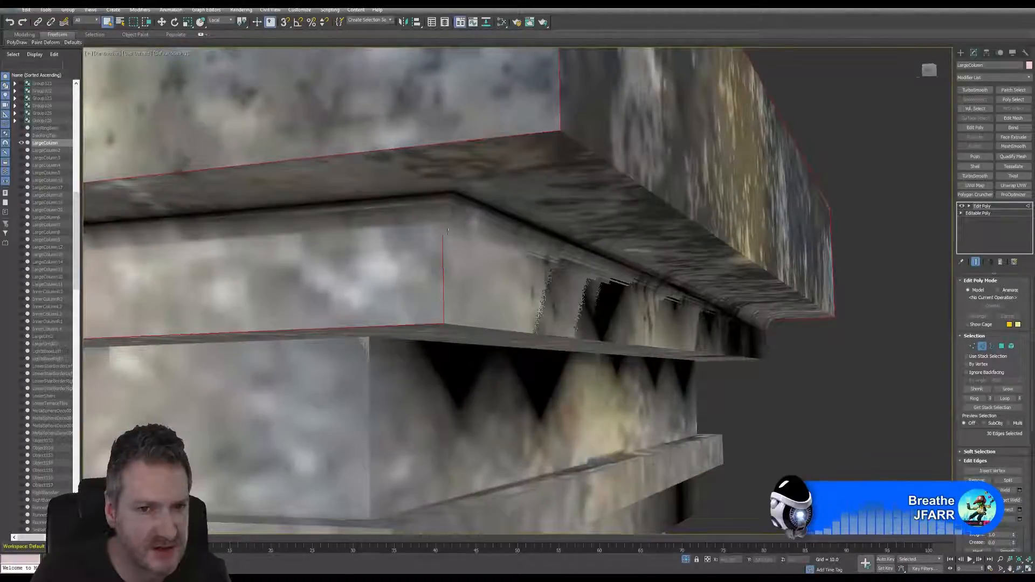
pyautogui.keyDown('ctrl'); pyautogui.click(442, 230); pyautogui.keyUp('ctrl')
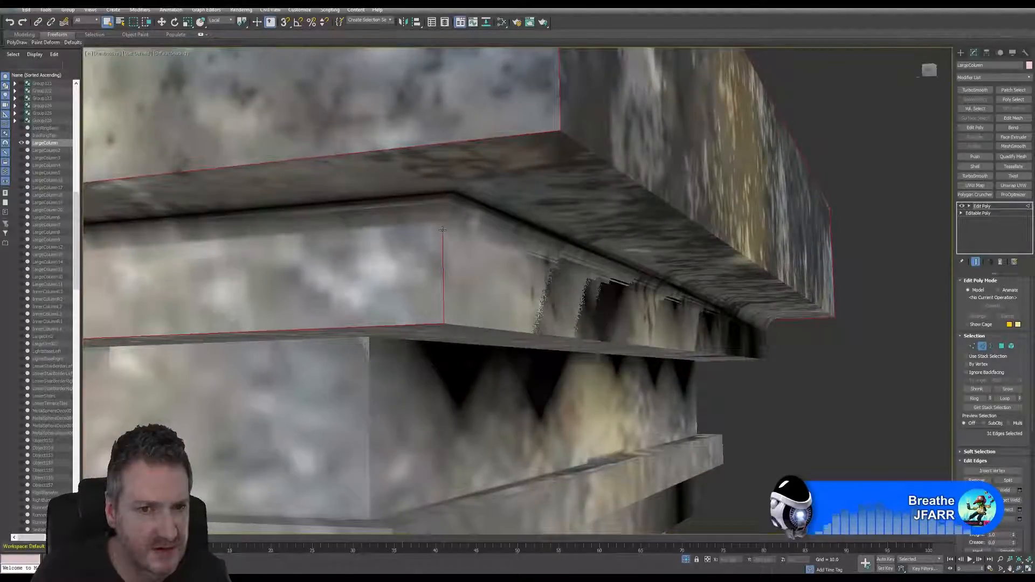
pyautogui.keyDown('ctrl'); pyautogui.click(438, 230); pyautogui.keyUp('ctrl')
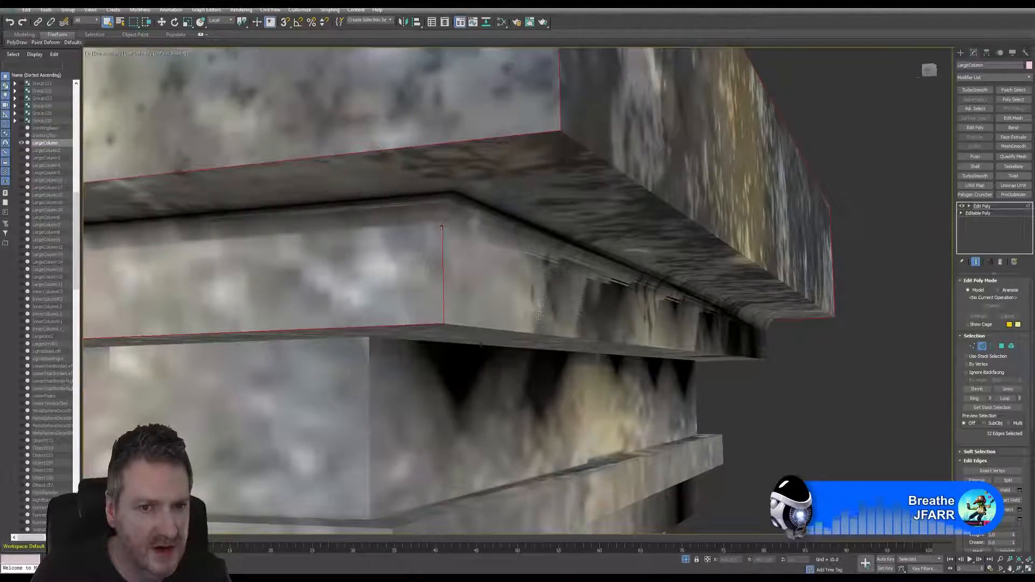
pyautogui.keyDown('ctrl'); pyautogui.click(441, 225); pyautogui.keyUp('ctrl')
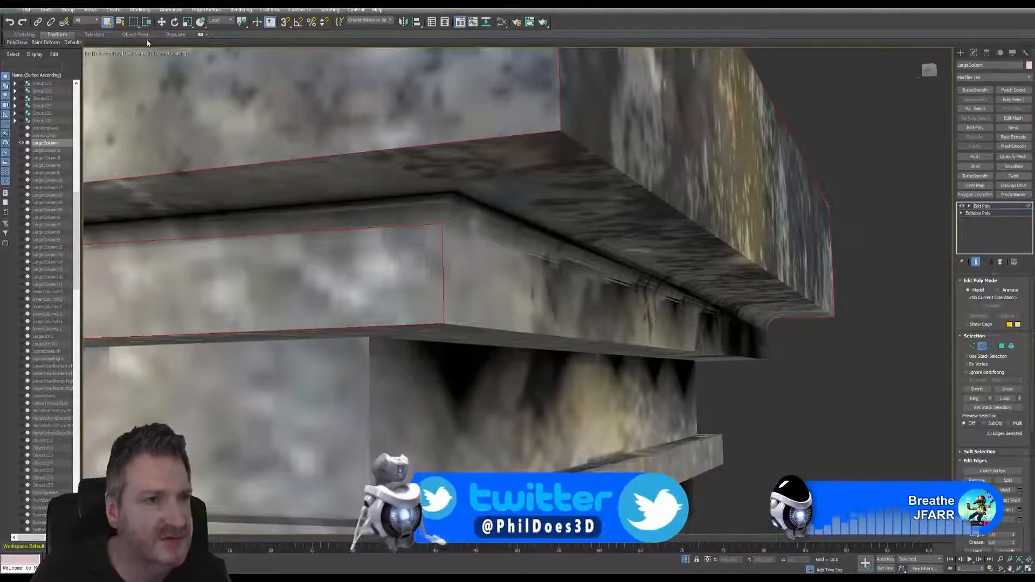
# Turn on Edged Faces and continue selecting the short edges up the moulding's curved corner.
pyautogui.click(172, 54)
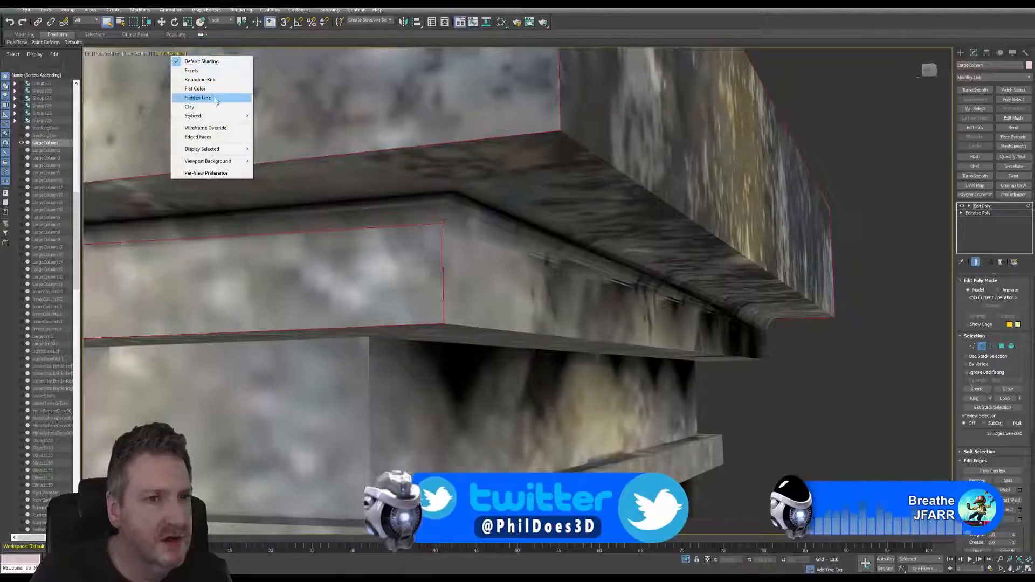
pyautogui.click(219, 137)
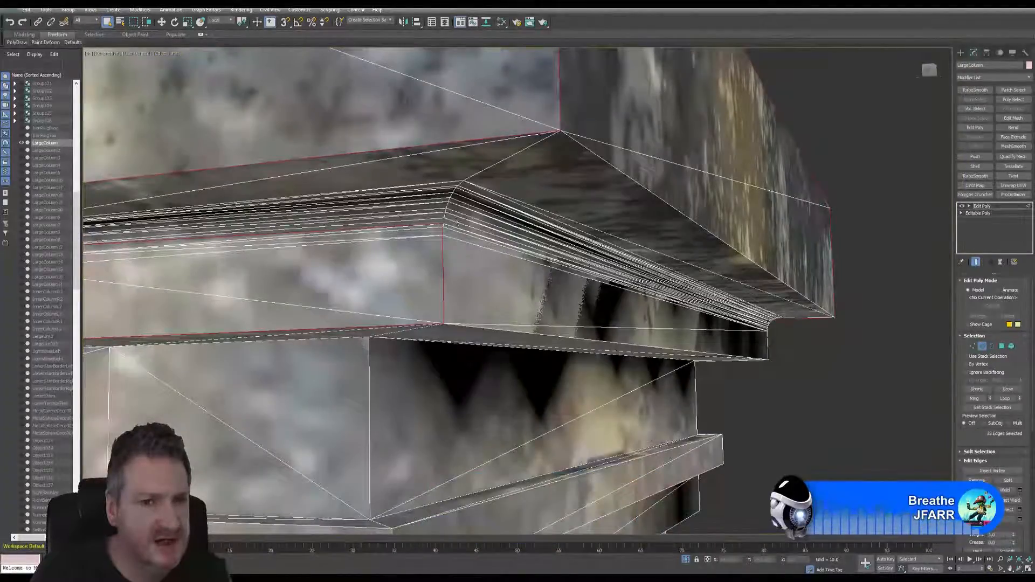
pyautogui.scroll(3, 456, 221)
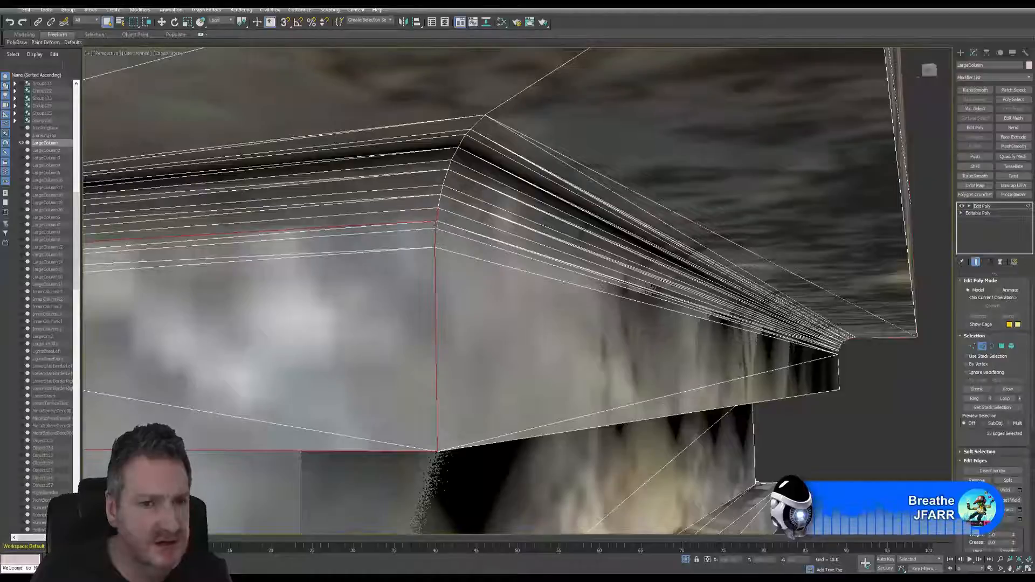
pyautogui.keyDown('ctrl'); pyautogui.click(435, 224); pyautogui.keyUp('ctrl')
pyautogui.keyDown('ctrl'); pyautogui.click(439, 199); pyautogui.keyUp('ctrl')
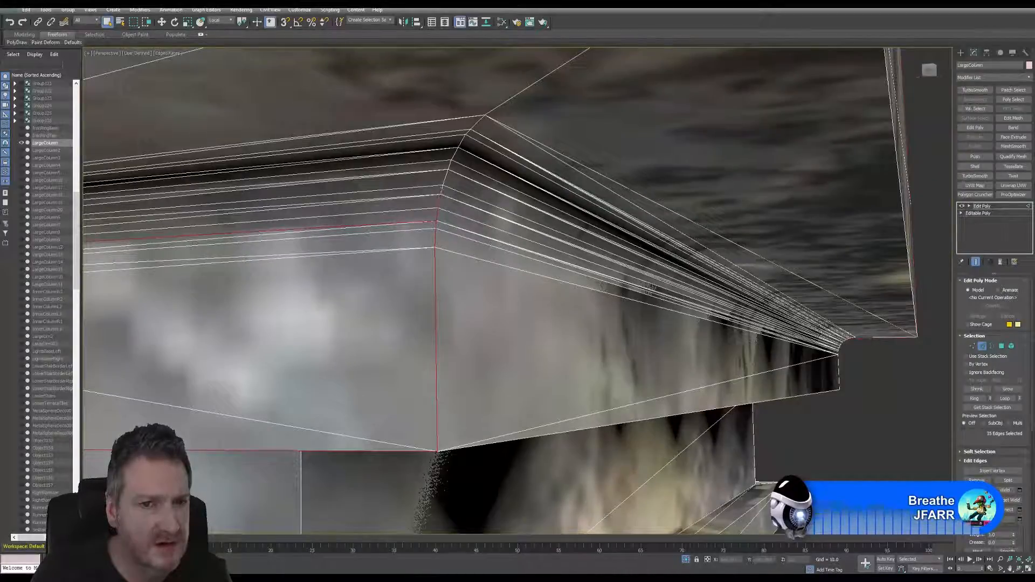
# Add the upper curved corner edges of the moulding to the edge selection and deselect the stray horizontal edge below them.
pyautogui.keyDown('ctrl'); pyautogui.click(443, 182); pyautogui.keyUp('ctrl')
pyautogui.keyDown('ctrl'); pyautogui.click(451, 170); pyautogui.keyUp('ctrl')
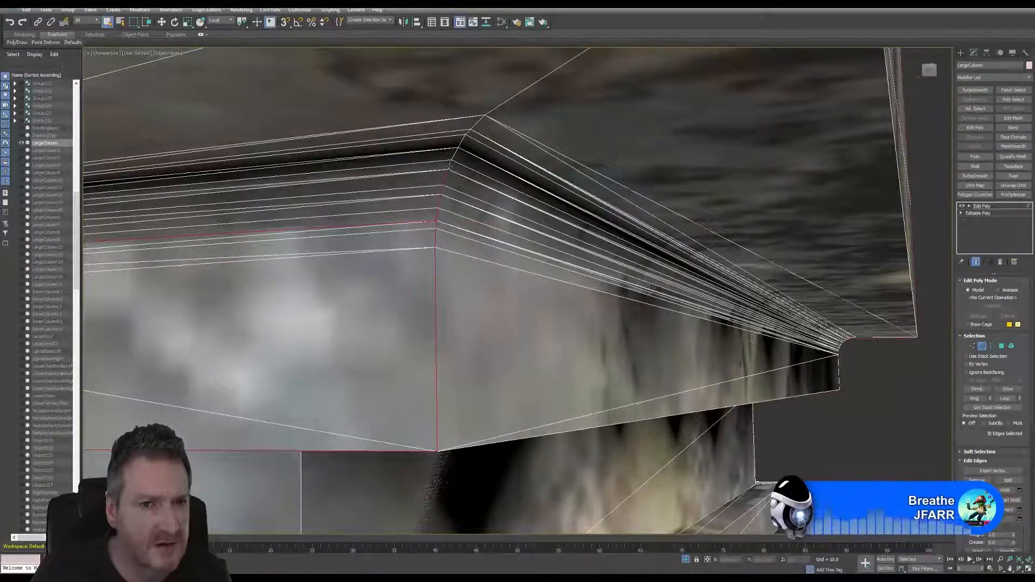
pyautogui.keyDown('ctrl'); pyautogui.click(455, 161); pyautogui.keyUp('ctrl')
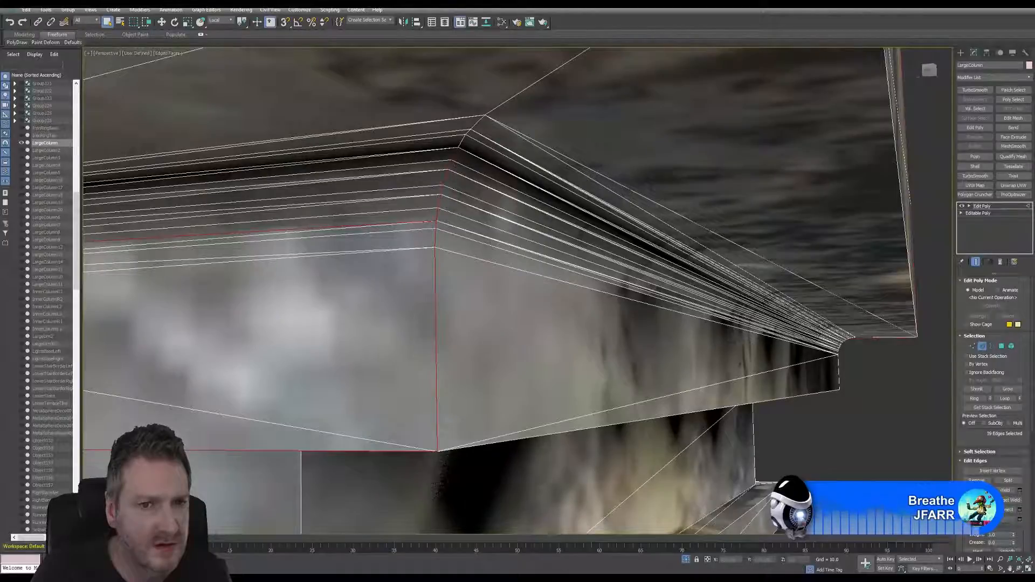
pyautogui.keyDown('alt'); pyautogui.click(389, 220); pyautogui.keyUp('alt')
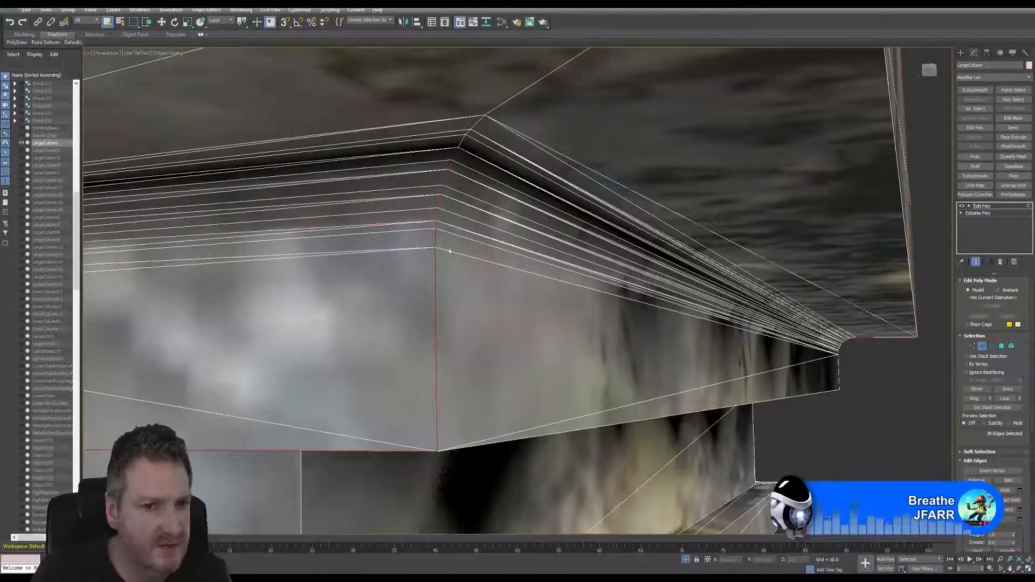
# Add the topmost edges of the same moulding corner to the selection and deselect the stray horizontal edges beside them.
pyautogui.moveTo(389, 221); pyautogui.dragTo(453, 280, button='middle')
pyautogui.keyDown('ctrl'); pyautogui.click(447, 213); pyautogui.keyUp('ctrl')
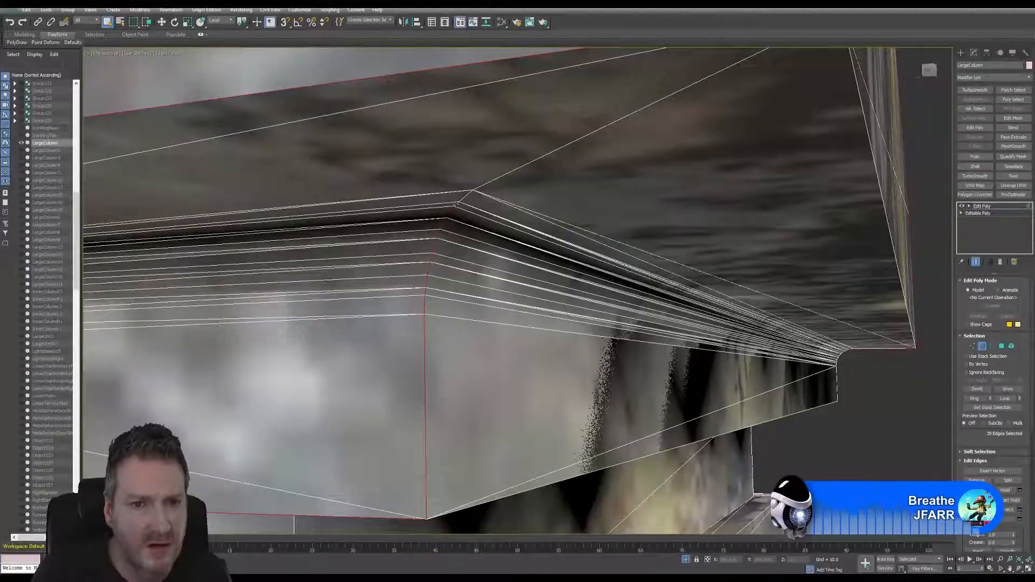
pyautogui.keyDown('ctrl'); pyautogui.click(448, 208); pyautogui.keyUp('ctrl')
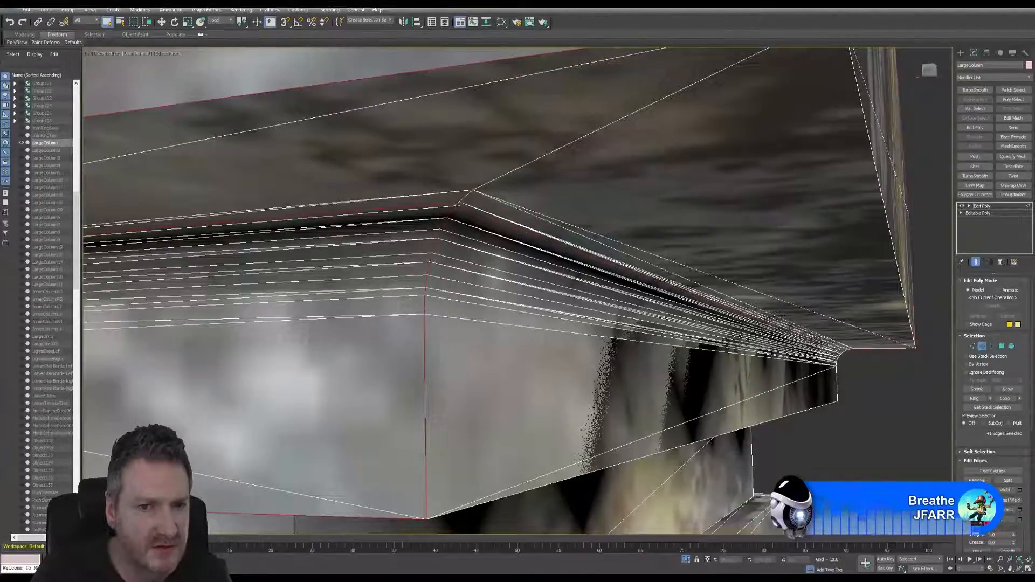
pyautogui.scroll(3, 458, 208)
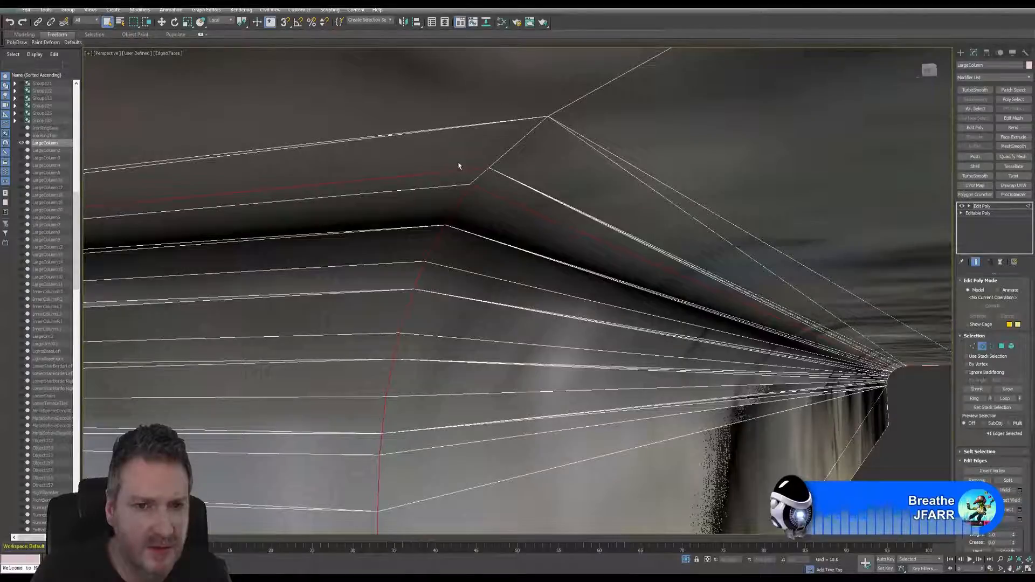
pyautogui.keyDown('alt'); pyautogui.click(485, 203); pyautogui.keyUp('alt')
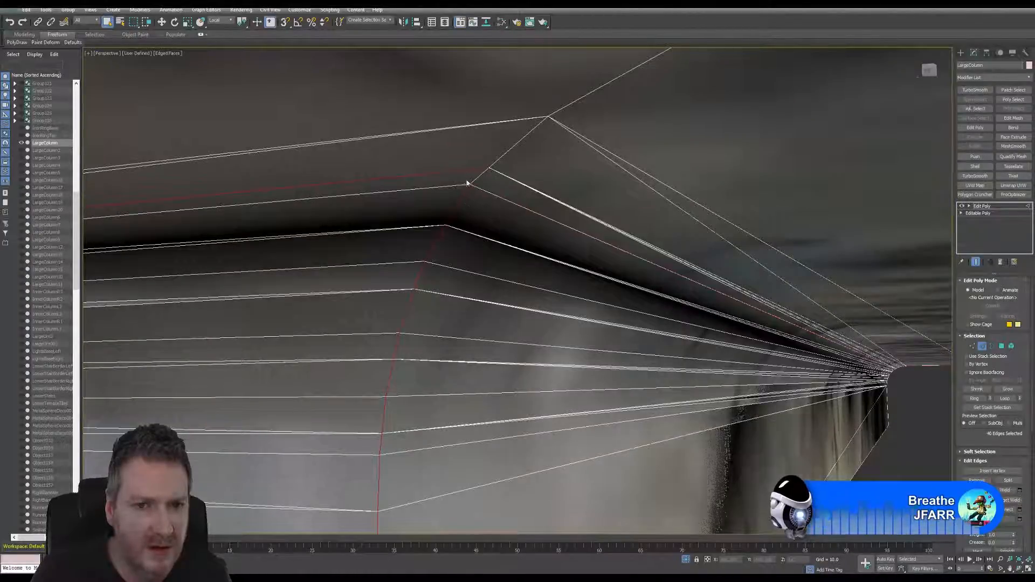
pyautogui.keyDown('alt'); pyautogui.click(457, 181); pyautogui.keyUp('alt')
# Add the missing curved corner edges at the moulding's next corner to the edge selection.
pyautogui.keyDown('alt'); pyautogui.moveTo(458, 180); pyautogui.dragTo(939, 241, button='middle'); pyautogui.keyUp('alt')
pyautogui.scroll(-2, 563, 255)
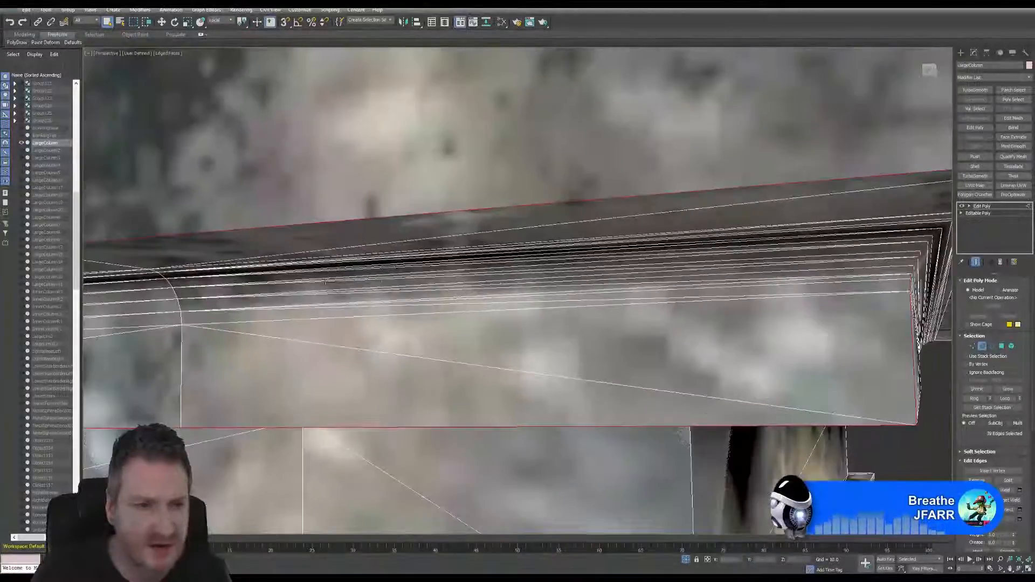
pyautogui.moveTo(260, 274)
pyautogui.mouseDown(button='middle')
pyautogui.moveTo(736, 240)
pyautogui.moveTo(631, 264)
pyautogui.moveTo(655, 262)
pyautogui.moveTo(620, 256)
pyautogui.moveTo(680, 241)
pyautogui.mouseUp(button='middle')
pyautogui.scroll(6, 393, 270)
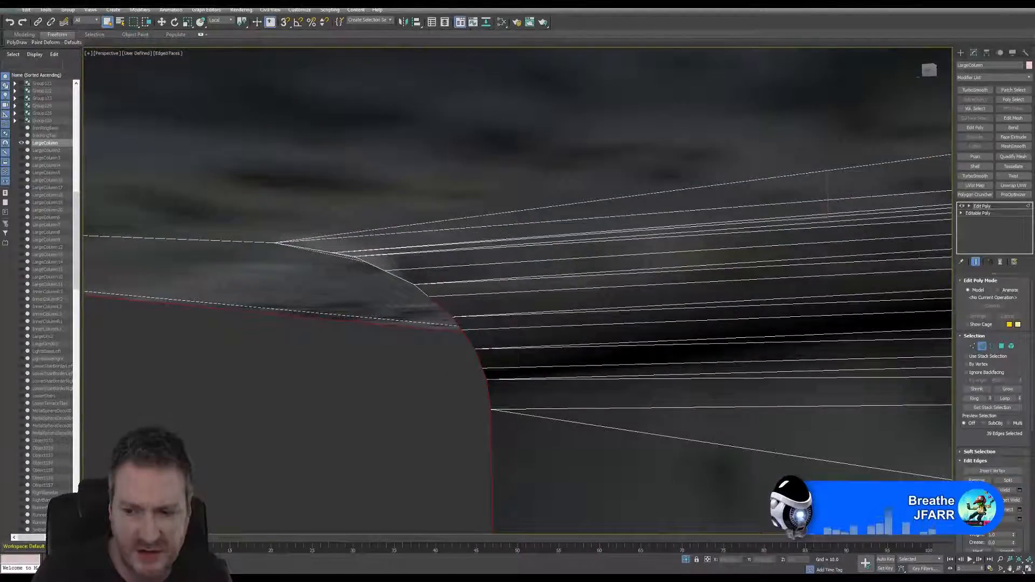
pyautogui.click(1019, 569)
pyautogui.moveTo(469, 296); pyautogui.dragTo(561, 259)
pyautogui.scroll(5, 580, 284)
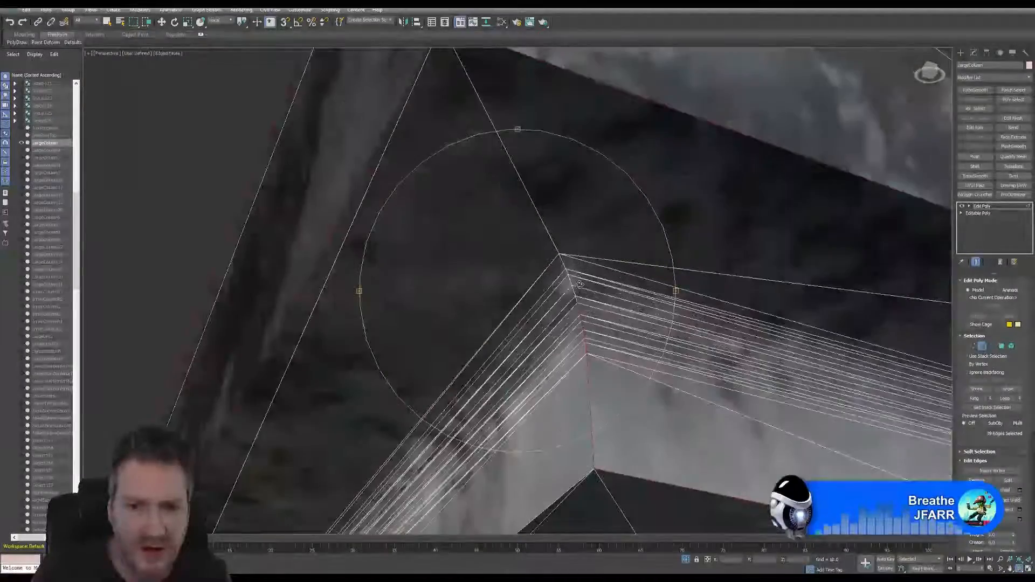
pyautogui.click(107, 21)
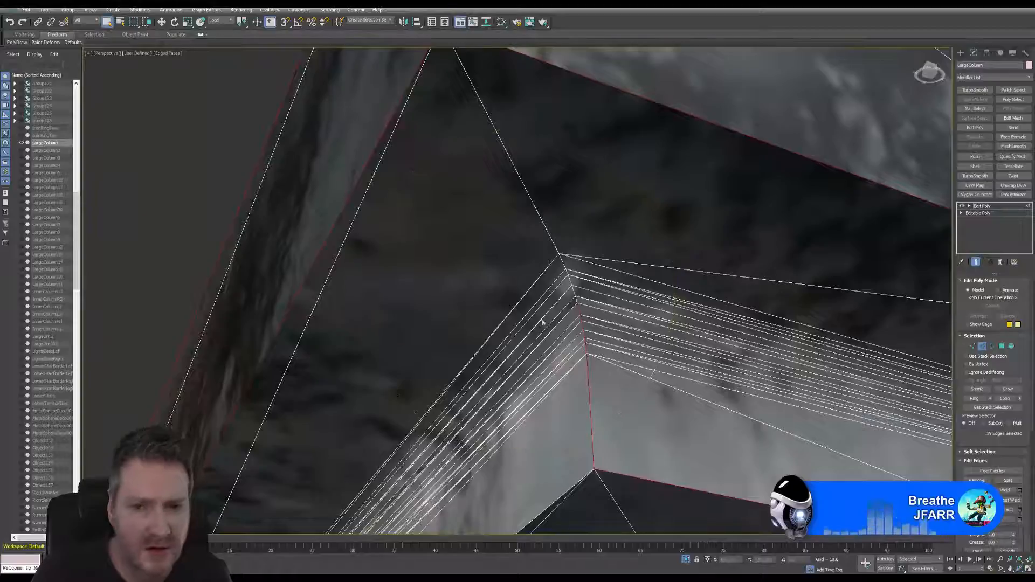
pyautogui.scroll(3, 544, 323)
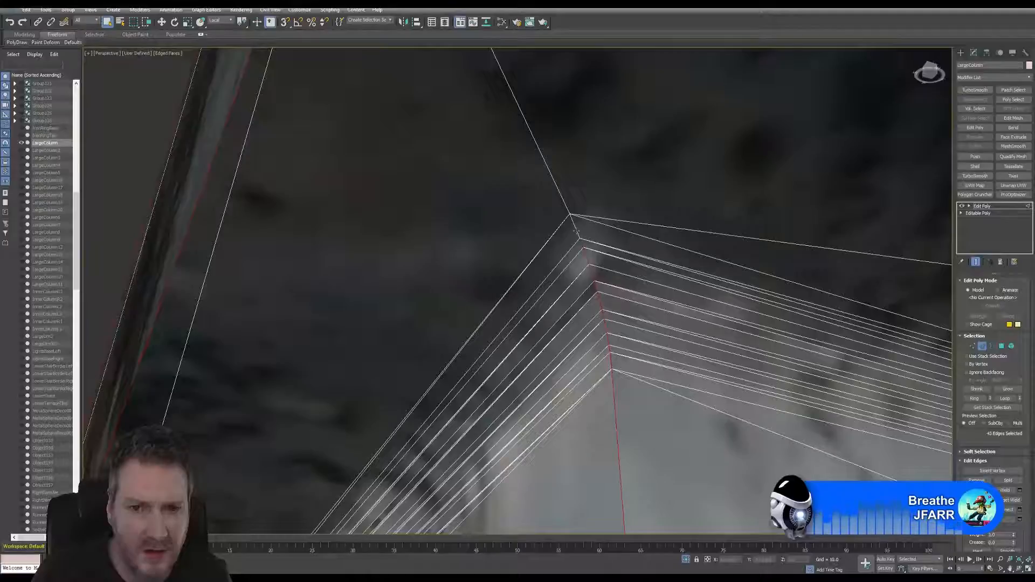
# Complete the selected corner seam at the following moulding corner by adding its uppermost edges under the overhanging slab.
pyautogui.keyDown('alt'); pyautogui.moveTo(613, 273); pyautogui.dragTo(669, 331, button='middle'); pyautogui.keyUp('alt')
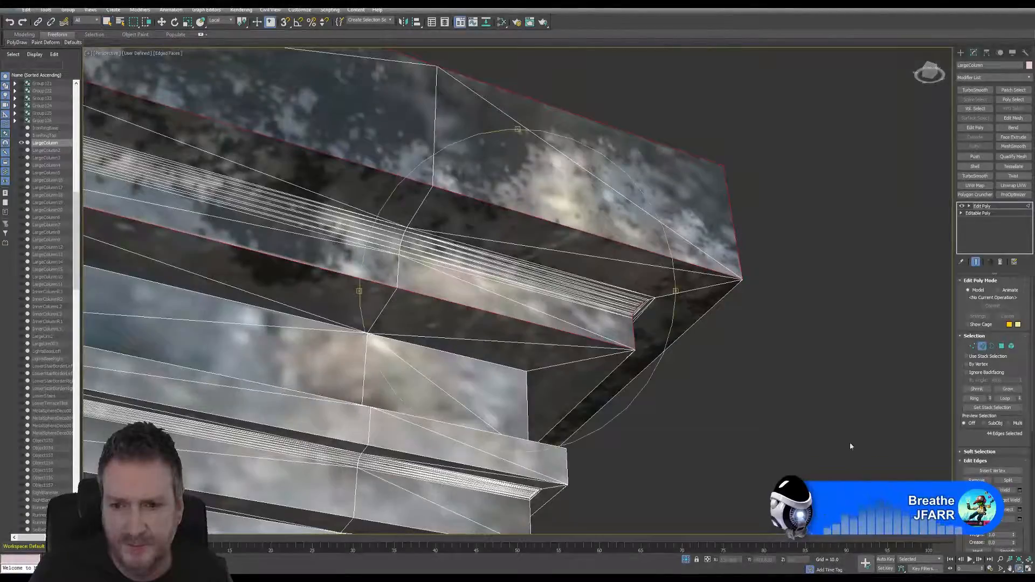
pyautogui.keyDown('alt'); pyautogui.moveTo(850, 443); pyautogui.dragTo(515, 298, button='middle'); pyautogui.keyUp('alt')
pyautogui.scroll(5, 618, 443)
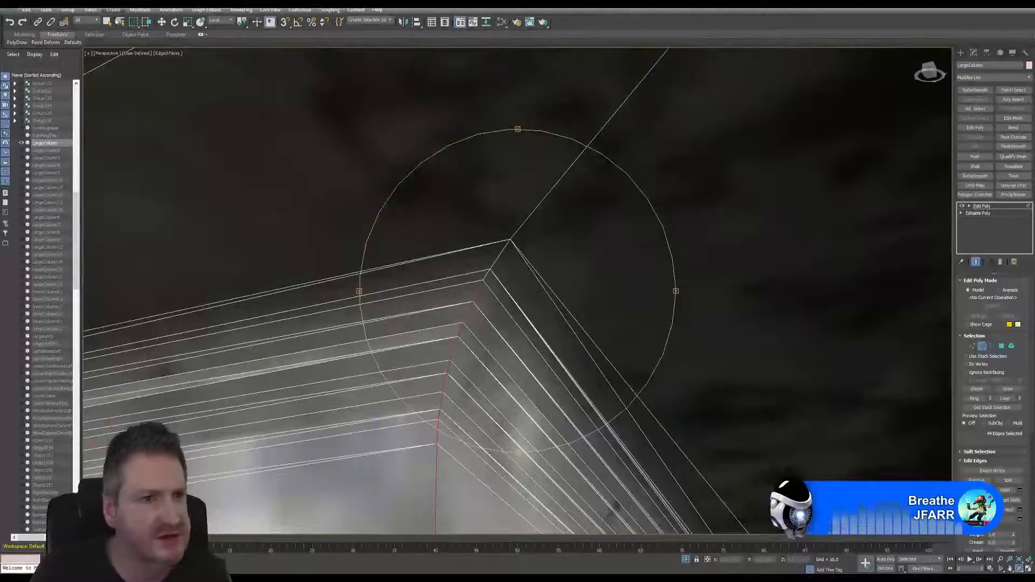
pyautogui.click(107, 22)
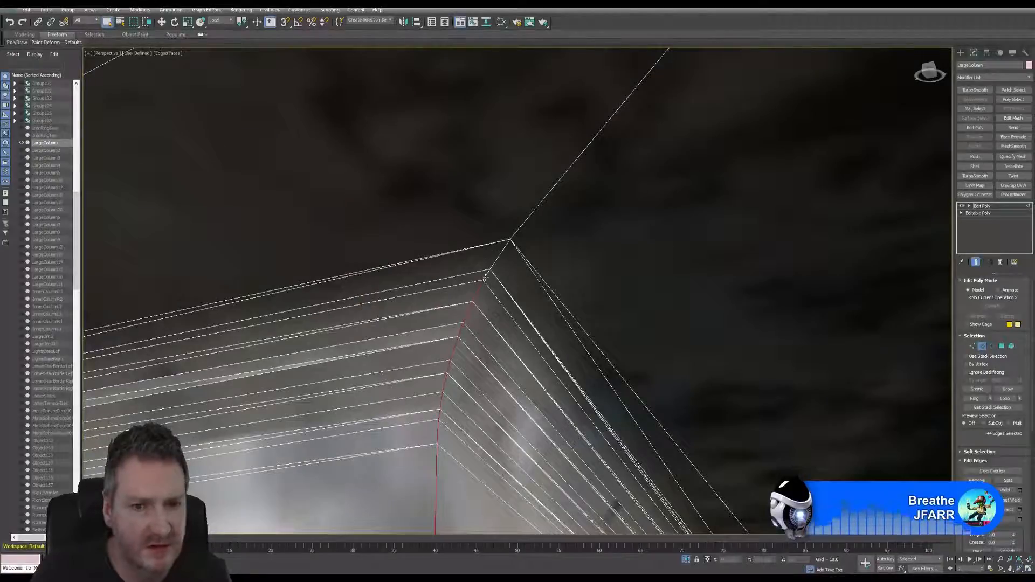
pyautogui.keyDown('alt'); pyautogui.moveTo(497, 257); pyautogui.dragTo(434, 223, button='middle'); pyautogui.keyUp('alt')
pyautogui.keyDown('alt'); pyautogui.moveTo(408, 274); pyautogui.dragTo(457, 210, button='middle'); pyautogui.keyUp('alt')
pyautogui.keyDown('ctrl'); pyautogui.click(500, 357); pyautogui.keyUp('ctrl')
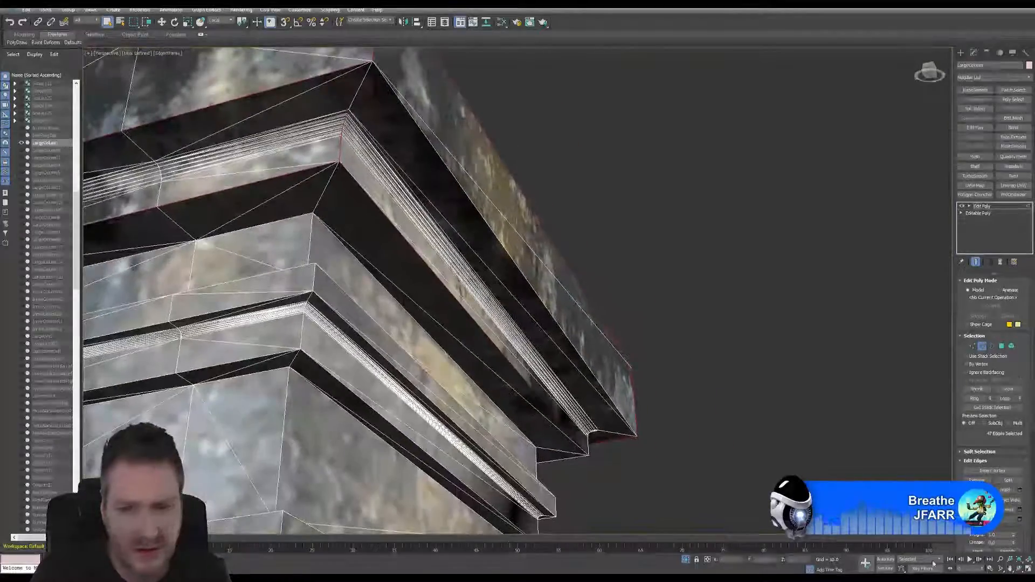
# Add the moulding's lower border edge and the straight vertical edge at the unselected corner to the edge selection.
pyautogui.click(1021, 569)
pyautogui.moveTo(485, 286); pyautogui.dragTo(649, 296)
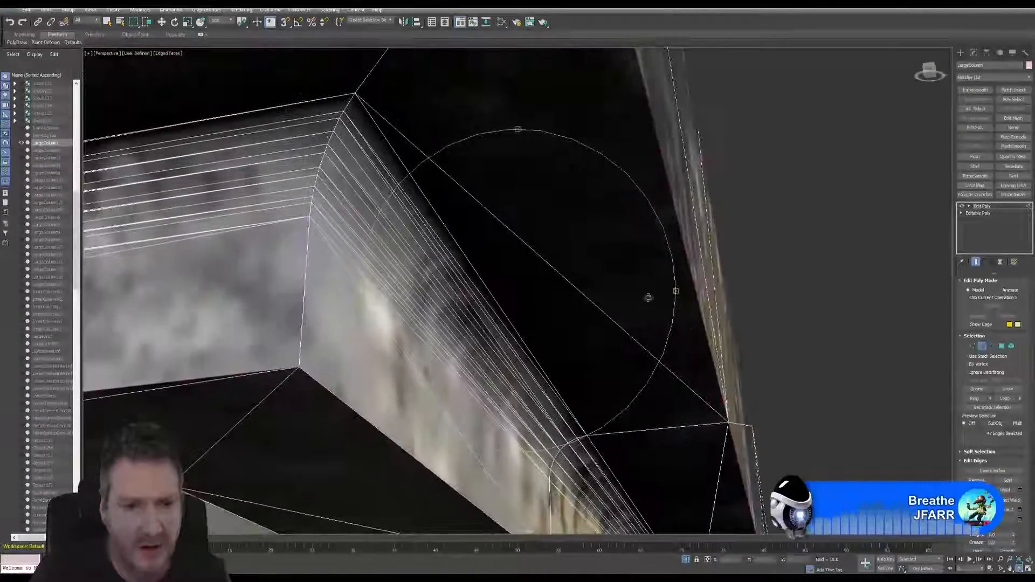
pyautogui.click(107, 24)
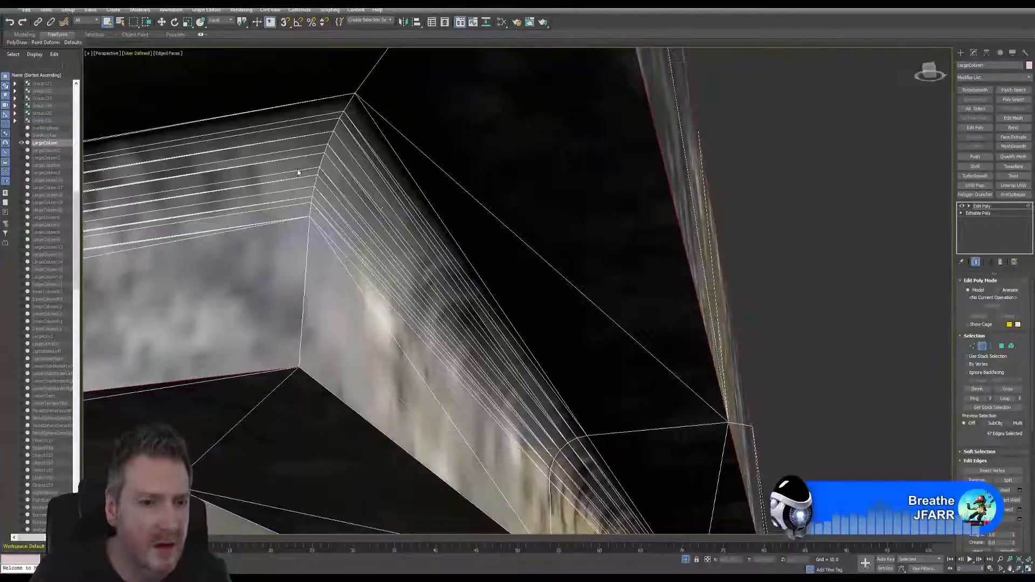
pyautogui.keyDown('ctrl'); pyautogui.click(335, 397); pyautogui.keyUp('ctrl')
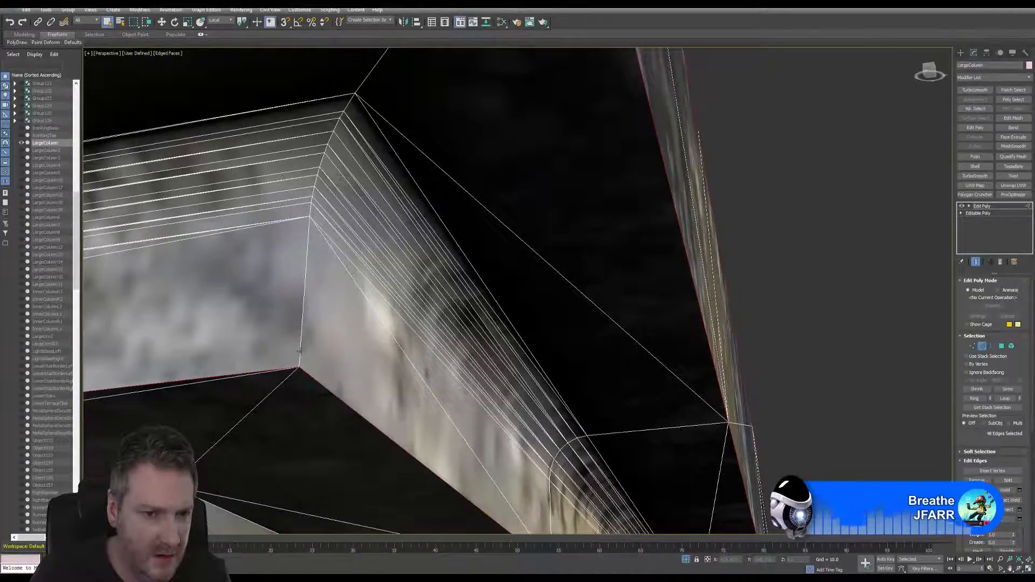
pyautogui.keyDown('ctrl'); pyautogui.click(300, 351); pyautogui.keyUp('ctrl')
pyautogui.moveTo(295, 217); pyautogui.dragTo(331, 289, button='middle')
pyautogui.scroll(3, 330, 289)
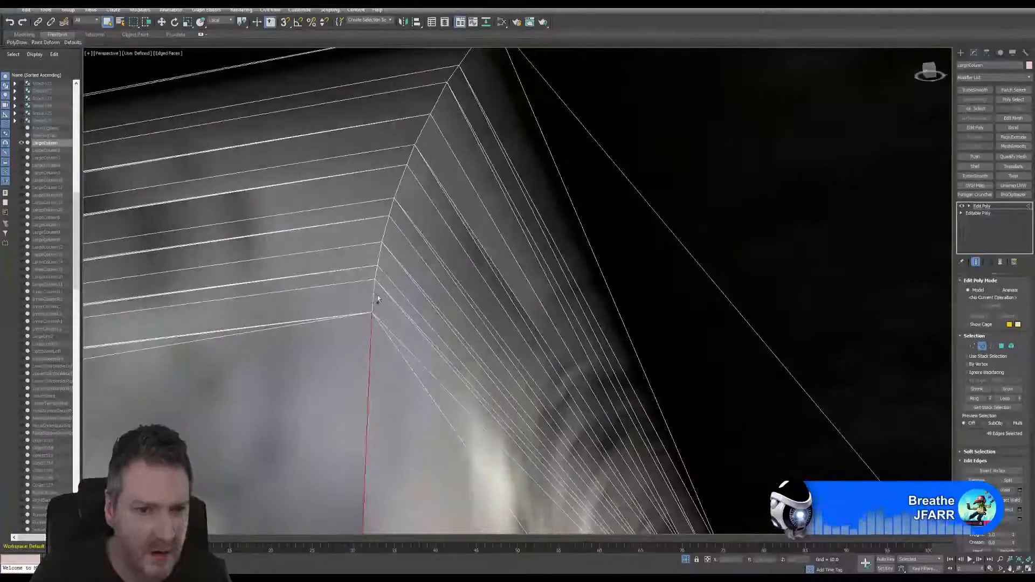
# Add the short curved edges above that vertical corner edge to the selection, up to the underside of the slab.
pyautogui.keyDown('ctrl'); pyautogui.click(378, 264); pyautogui.keyUp('ctrl')
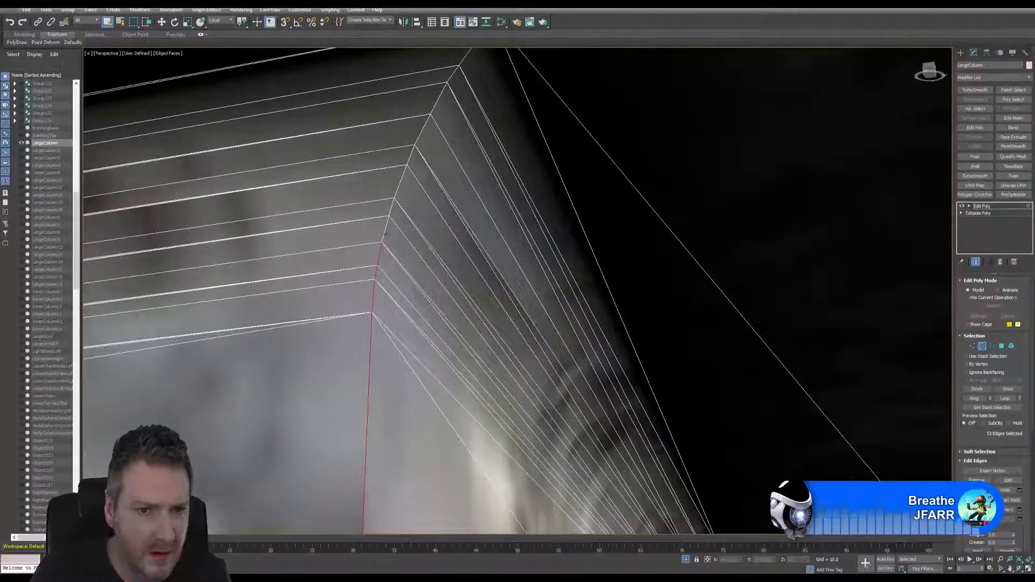
pyautogui.keyDown('ctrl'); pyautogui.click(387, 214); pyautogui.keyUp('ctrl')
pyautogui.keyDown('ctrl'); pyautogui.click(391, 208); pyautogui.keyUp('ctrl')
pyautogui.keyDown('ctrl'); pyautogui.click(402, 181); pyautogui.keyUp('ctrl')
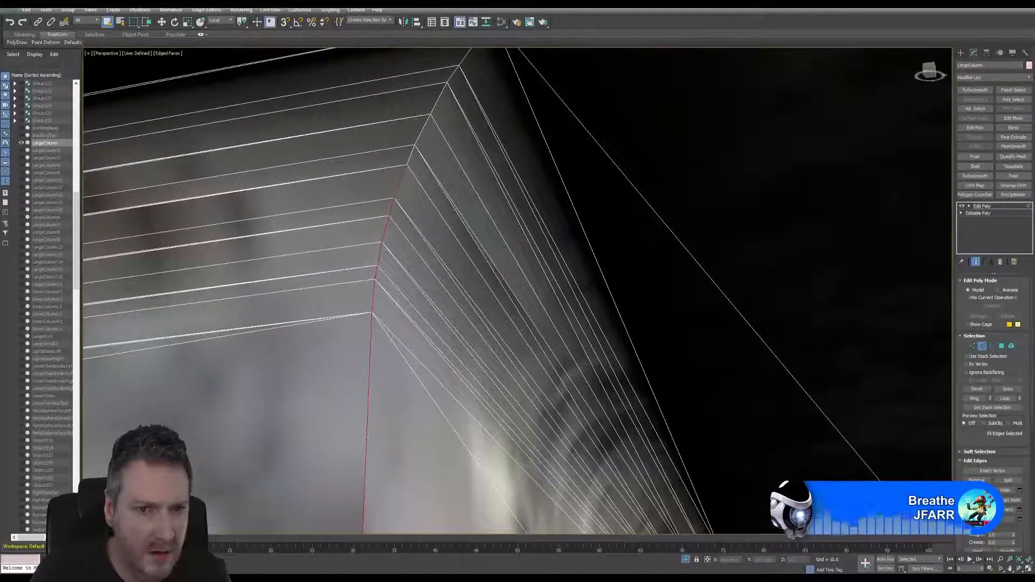
pyautogui.moveTo(419, 193); pyautogui.dragTo(377, 303, button='middle')
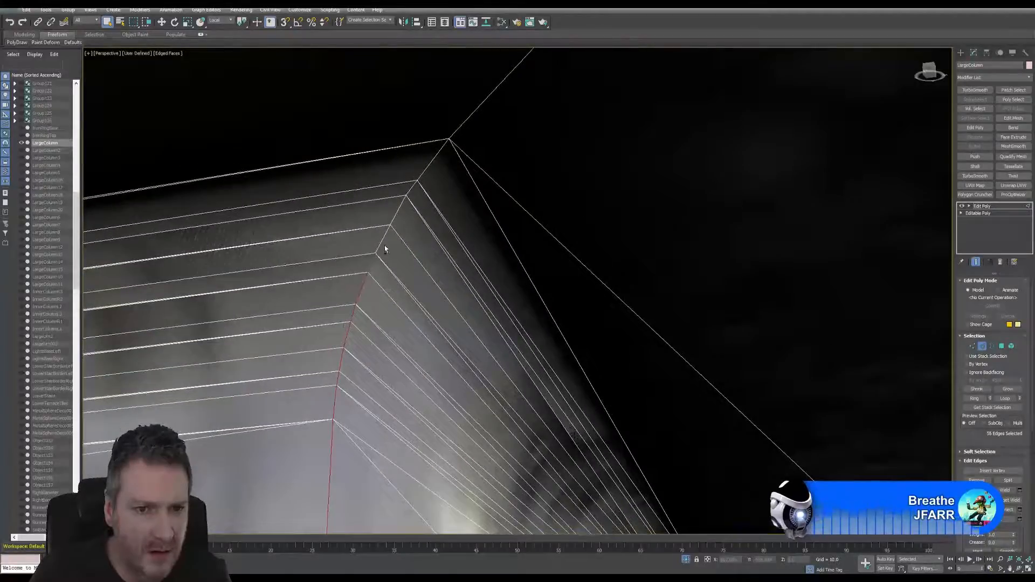
pyautogui.keyDown('ctrl'); pyautogui.click(405, 208); pyautogui.keyUp('ctrl')
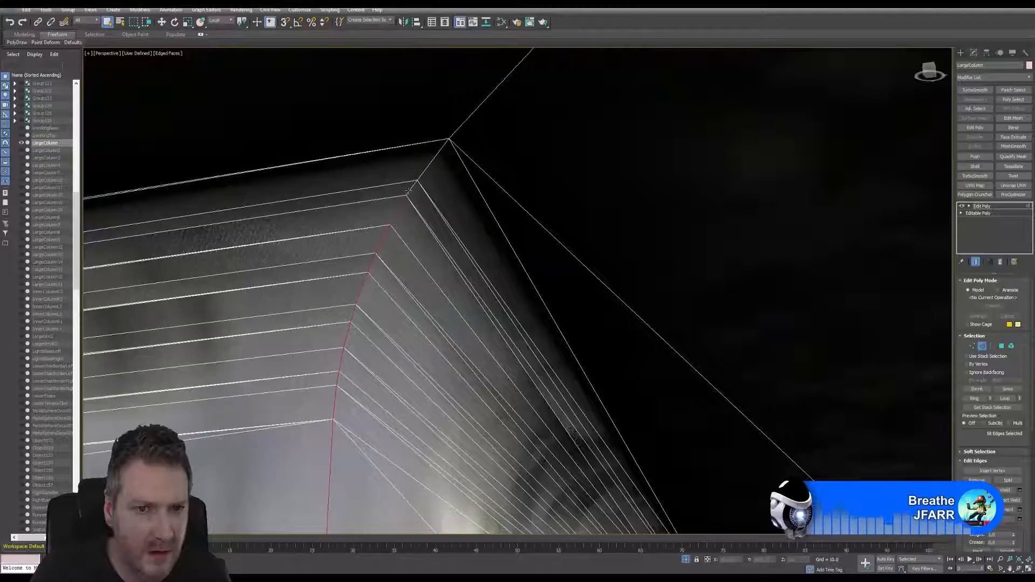
pyautogui.keyDown('alt'); pyautogui.moveTo(424, 172); pyautogui.dragTo(374, 171, button='middle'); pyautogui.keyUp('alt')
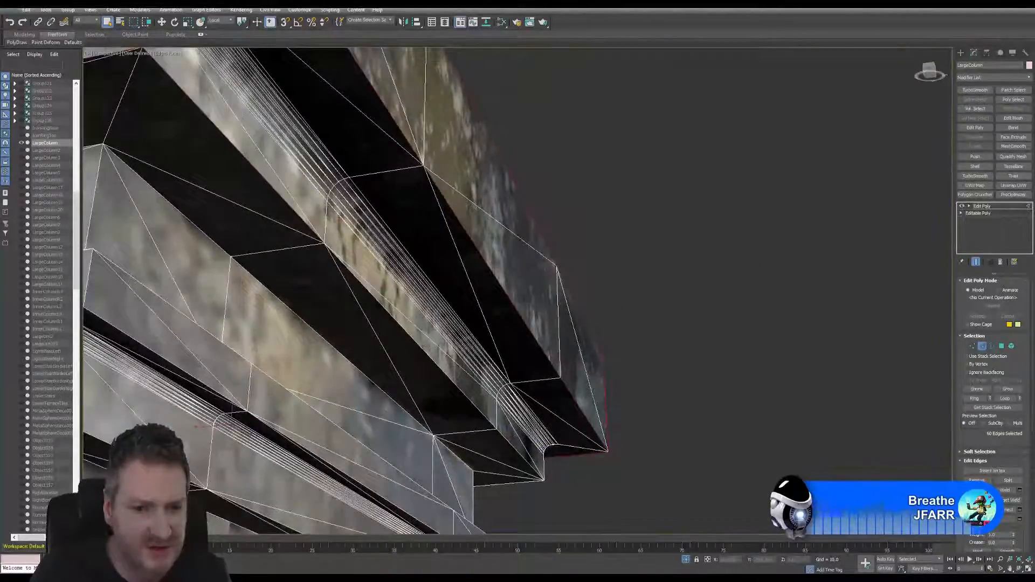
# Add the next side's lower border edge and the following corner's vertical and curved edges to the selection.
pyautogui.keyDown('ctrl'); pyautogui.click(421, 344); pyautogui.keyUp('ctrl')
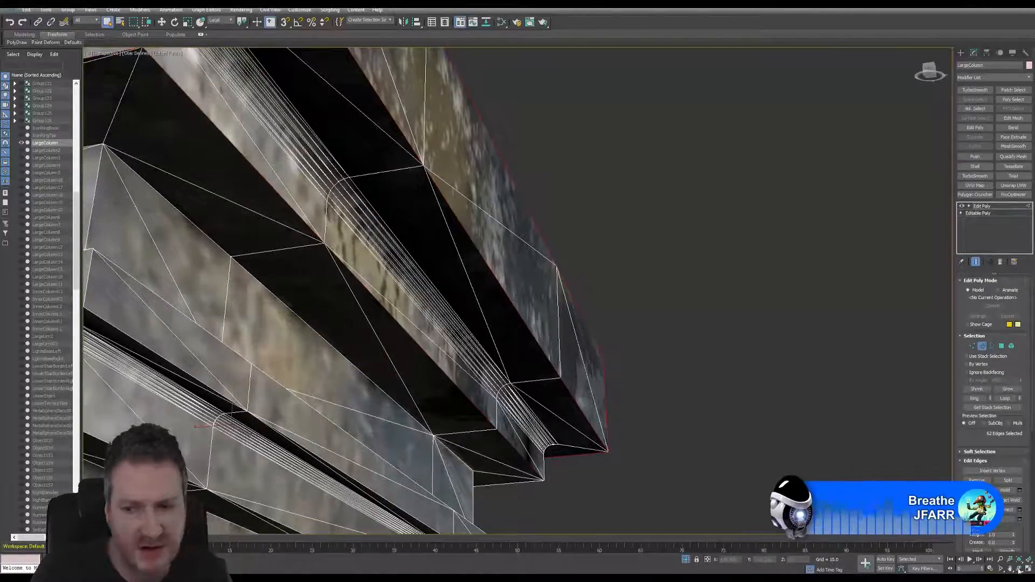
pyautogui.keyDown('alt'); pyautogui.moveTo(405, 281); pyautogui.dragTo(659, 343, button='middle'); pyautogui.keyUp('alt')
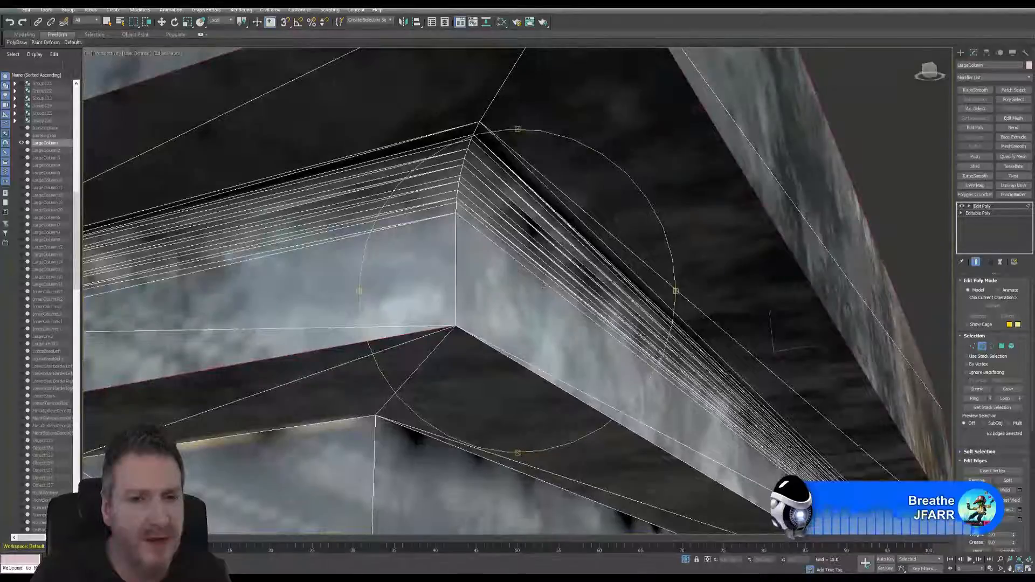
pyautogui.scroll(2, 509, 244)
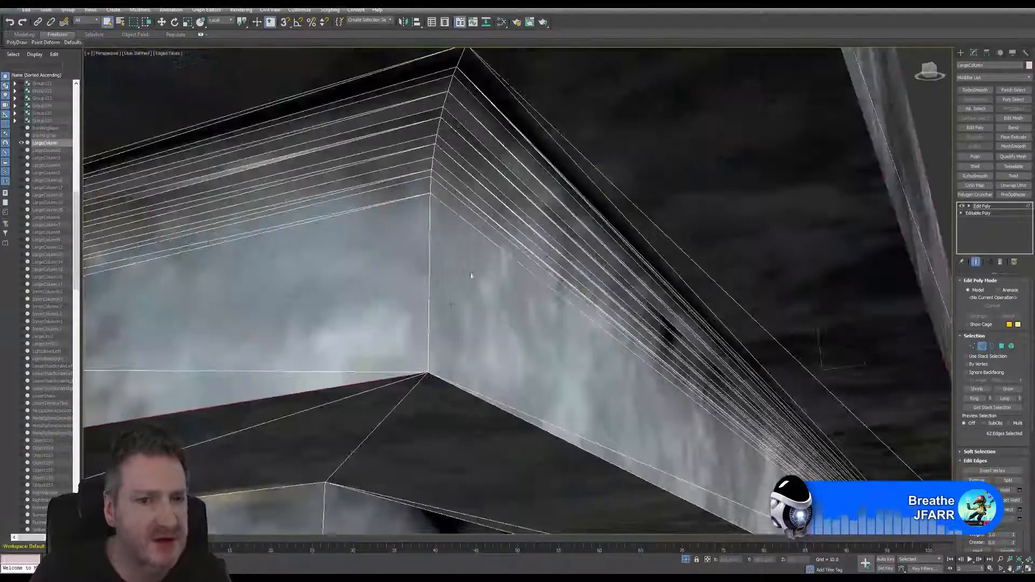
pyautogui.click(430, 263)
pyautogui.moveTo(429, 263)
pyautogui.keyDown('alt'); pyautogui.mouseDown(button='middle')
pyautogui.moveTo(453, 294)
pyautogui.moveTo(446, 257)
pyautogui.mouseUp(button='middle'); pyautogui.keyUp('alt')
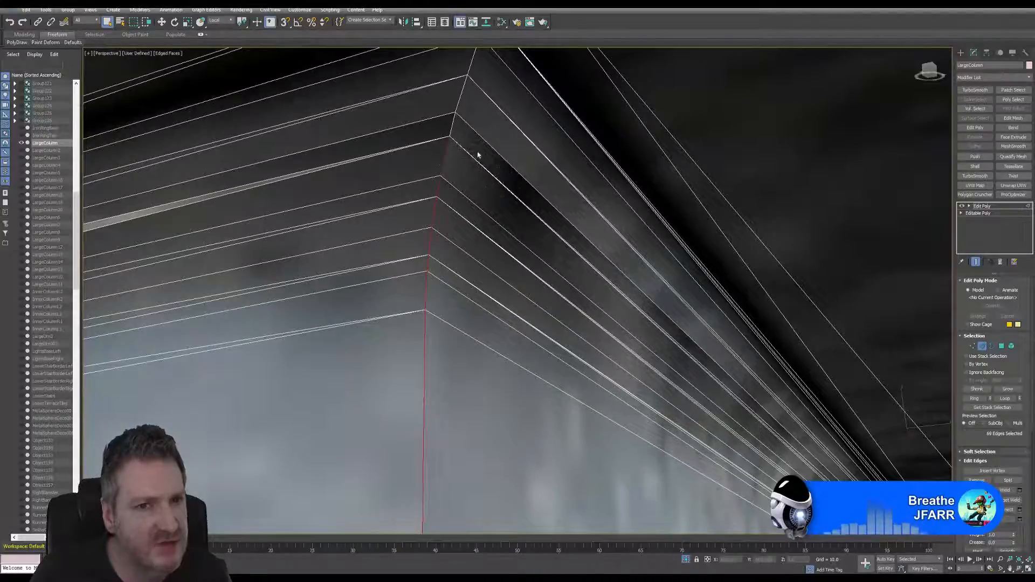
pyautogui.keyDown('alt'); pyautogui.moveTo(478, 155); pyautogui.dragTo(444, 231, button='middle'); pyautogui.keyUp('alt')
pyautogui.click(441, 233)
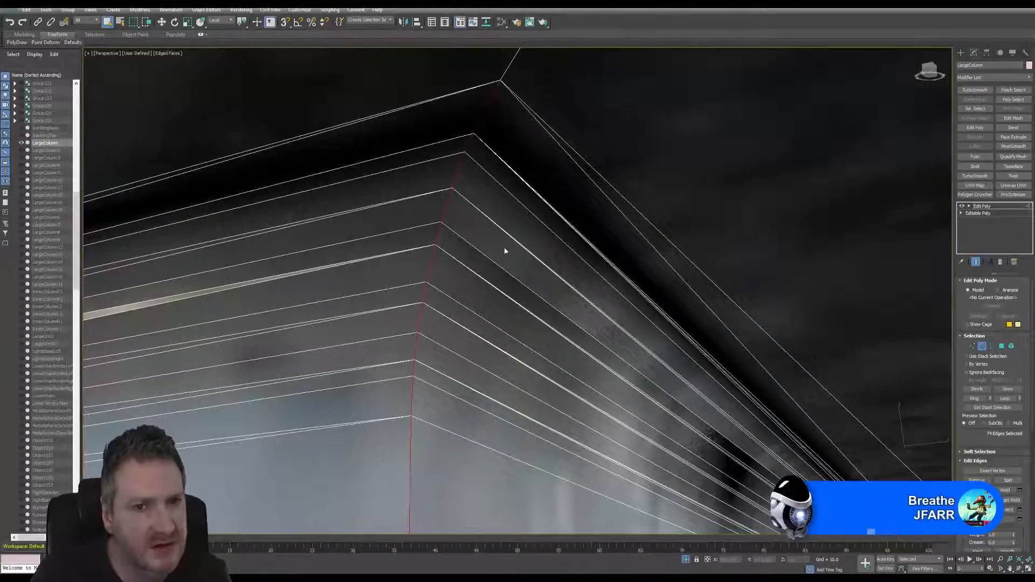
# Add the lower border edge on the moulding's remaining side to the selection and inspect the selected edges around the column.
pyautogui.scroll(-6, 505, 251)
pyautogui.keyDown('alt'); pyautogui.moveTo(528, 272); pyautogui.dragTo(507, 236, button='middle'); pyautogui.keyUp('alt')
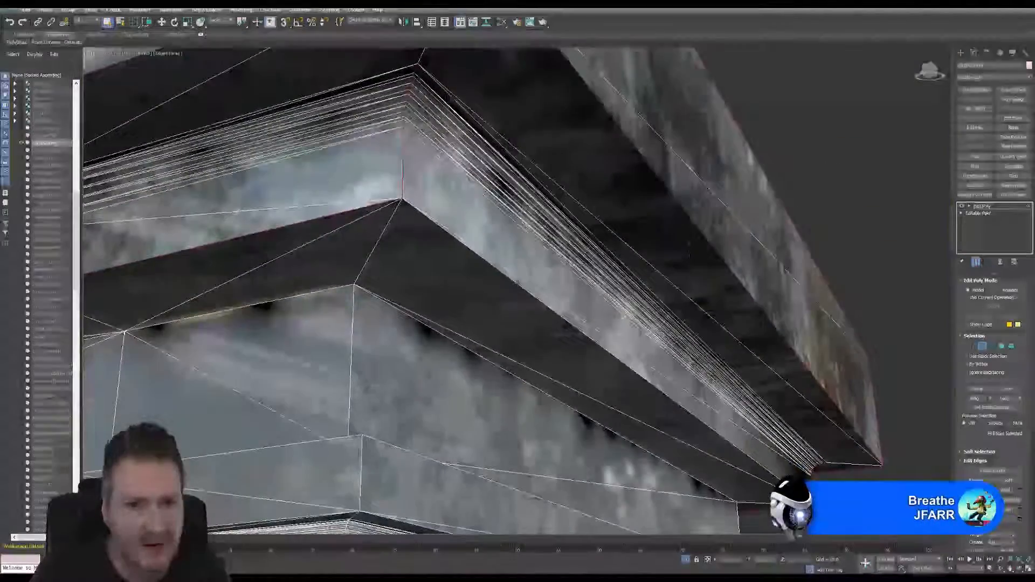
pyautogui.keyDown('alt'); pyautogui.moveTo(442, 267); pyautogui.dragTo(546, 252, button='middle'); pyautogui.keyUp('alt')
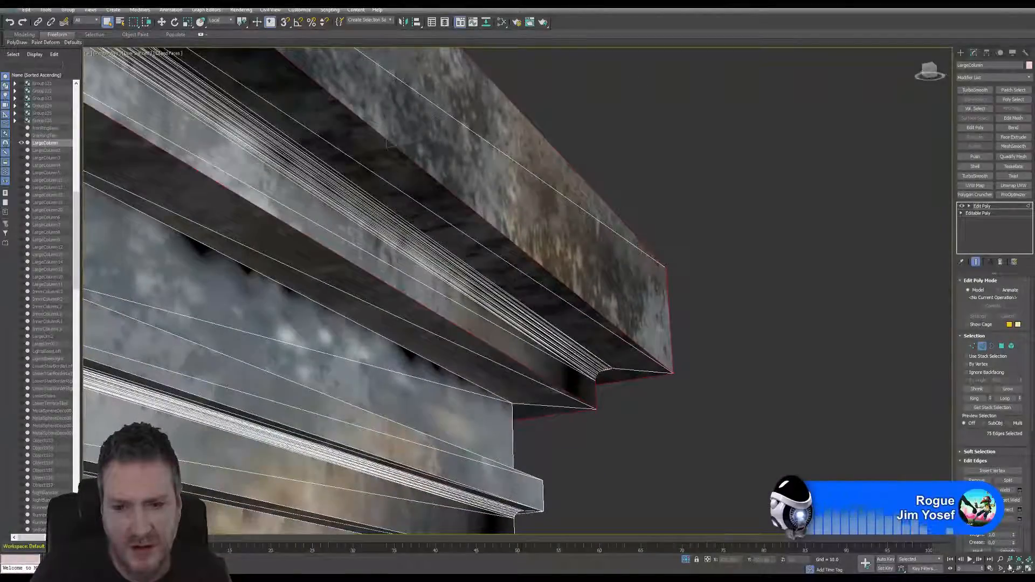
pyautogui.click(1021, 569)
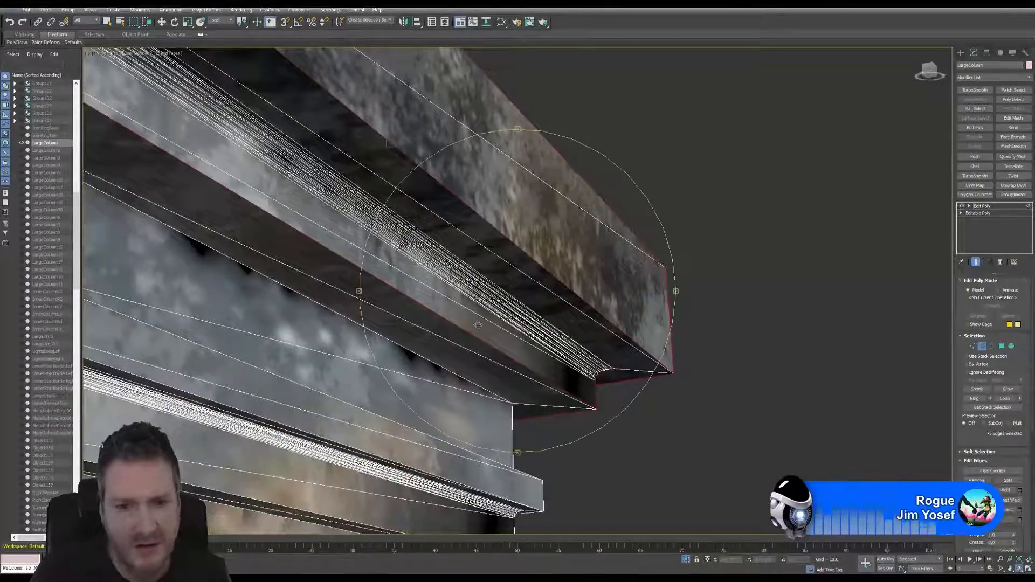
pyautogui.moveTo(583, 307); pyautogui.dragTo(550, 245)
pyautogui.click(108, 23)
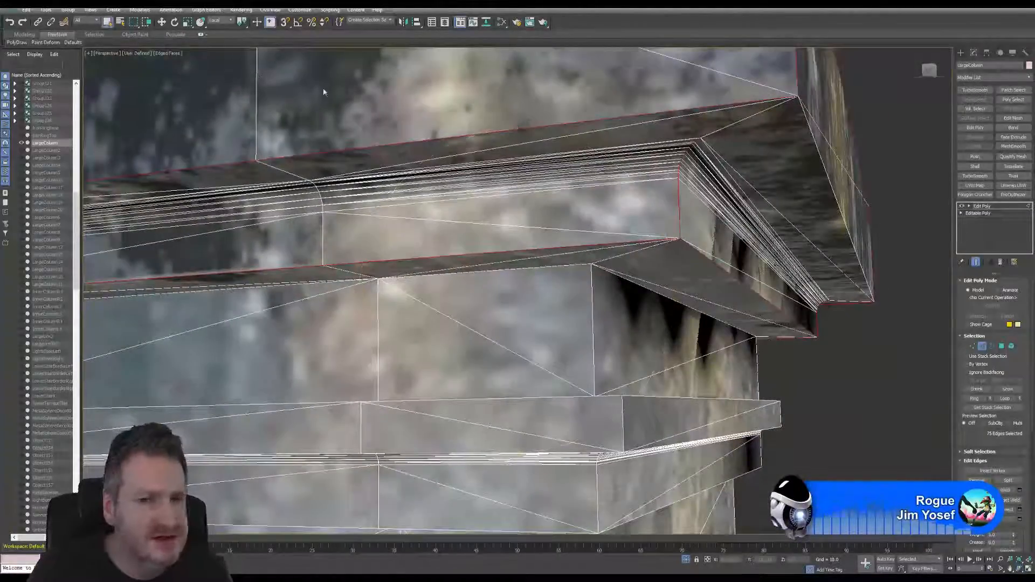
pyautogui.moveTo(605, 295); pyautogui.dragTo(608, 249, button='middle')
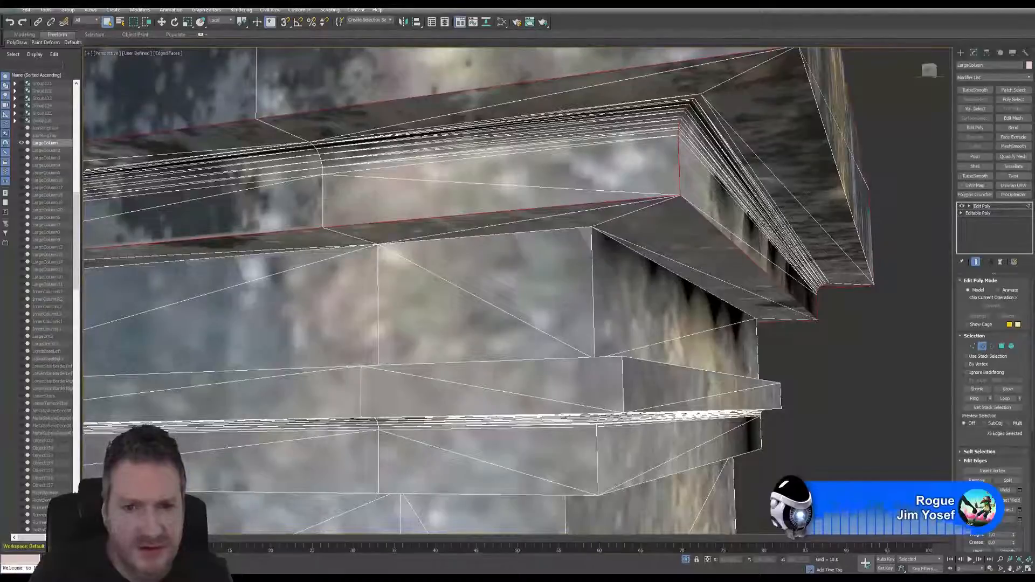
# Add the vertical corner edges at both ends of the recessed band beneath the moulding to the edge selection.
pyautogui.keyDown('ctrl'); pyautogui.click(593, 280); pyautogui.keyUp('ctrl')
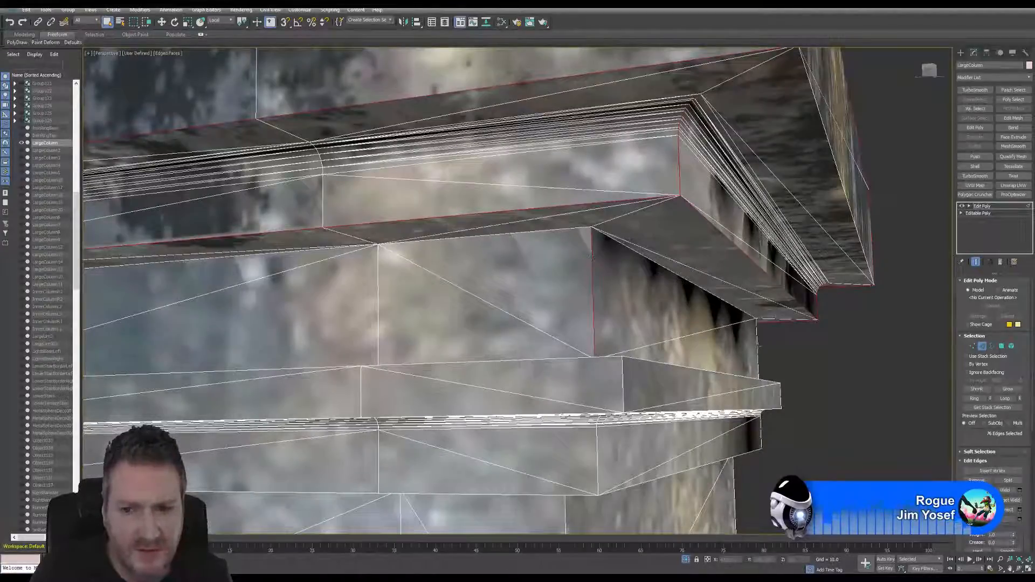
pyautogui.moveTo(388, 339); pyautogui.dragTo(770, 308, button='middle')
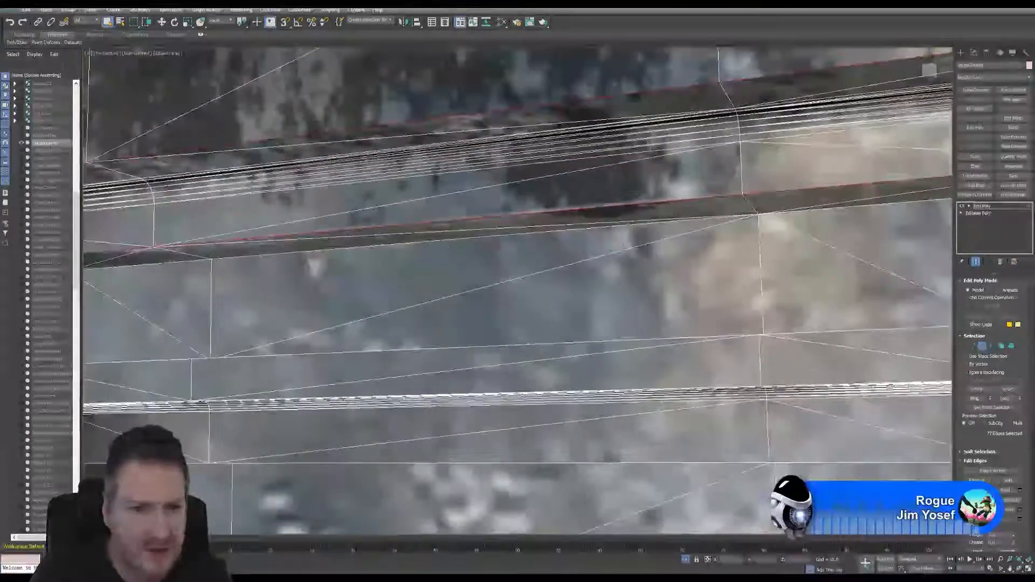
pyautogui.keyDown('alt'); pyautogui.moveTo(412, 263); pyautogui.dragTo(251, 323, button='middle'); pyautogui.keyUp('alt')
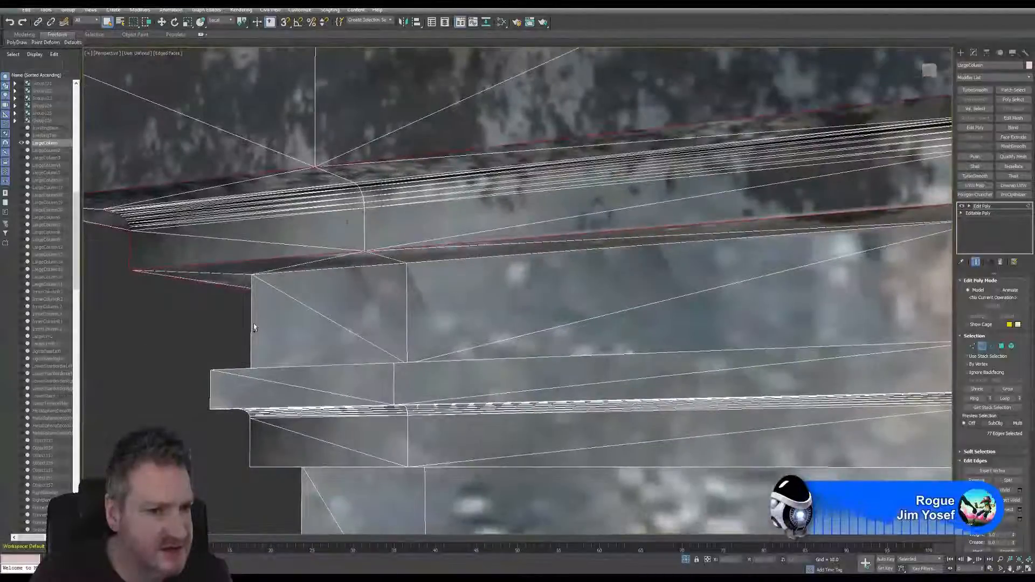
pyautogui.keyDown('ctrl'); pyautogui.click(252, 323); pyautogui.keyUp('ctrl')
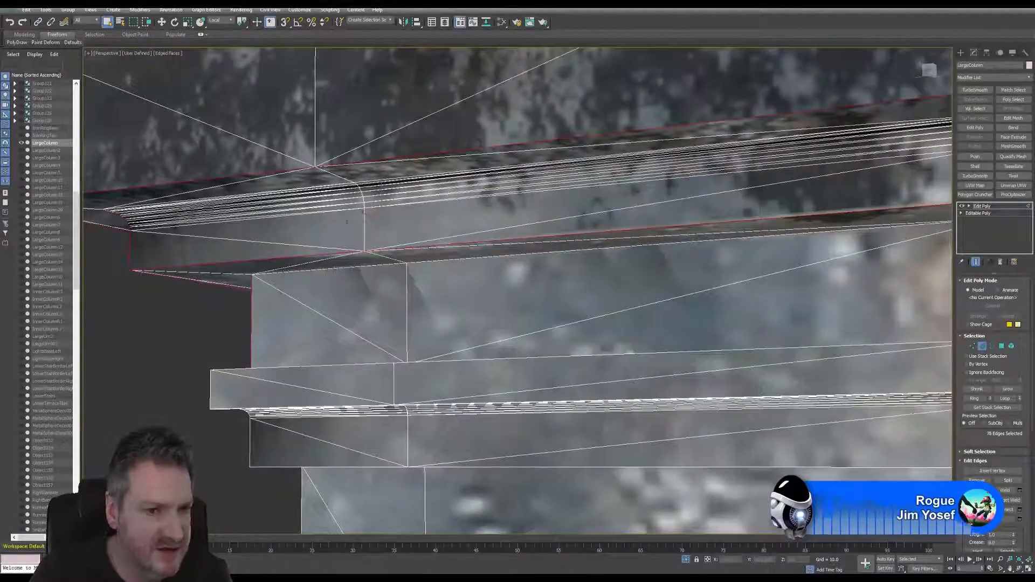
# Add the upper border edge on the short side of the ledge below the recessed band to the selection.
pyautogui.click(1019, 569)
pyautogui.moveTo(449, 324); pyautogui.dragTo(446, 386)
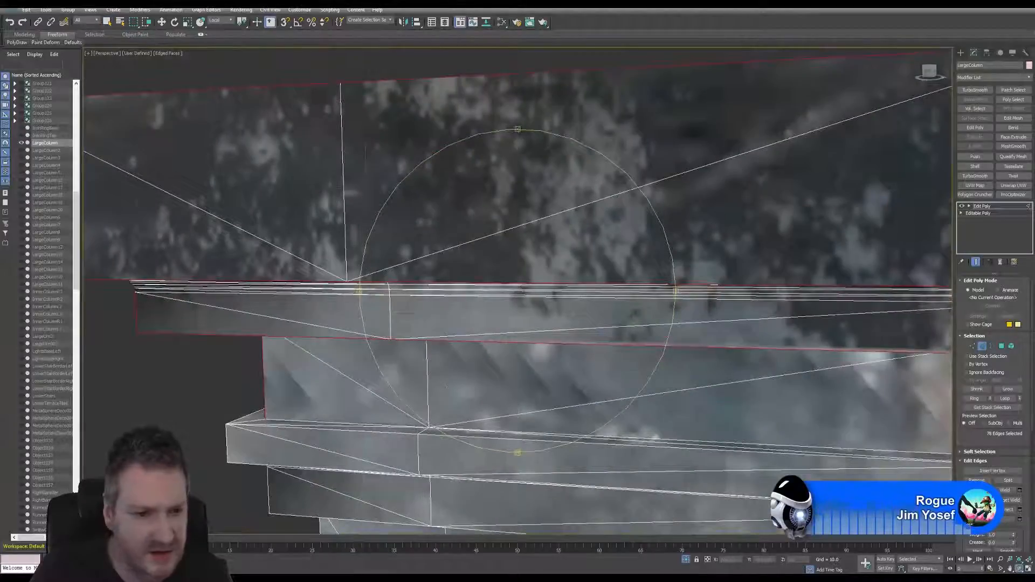
pyautogui.click(108, 22)
pyautogui.scroll(10, 378, 334)
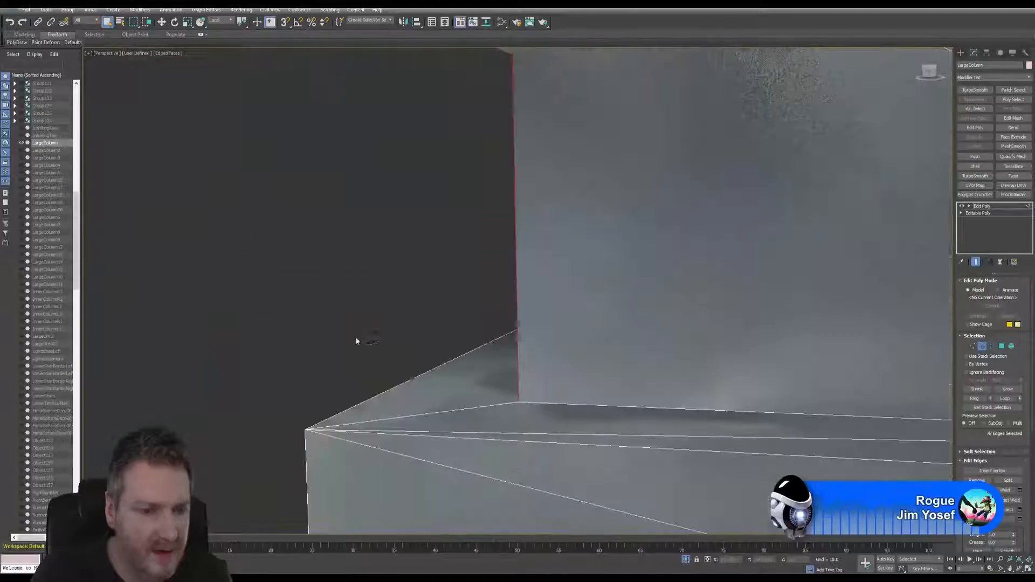
pyautogui.keyDown('ctrl'); pyautogui.click(397, 388); pyautogui.keyUp('ctrl')
# Add the ledge's upper border edges along the long face and around its far corner to the selection.
pyautogui.scroll(-3, 566, 465)
pyautogui.keyDown('alt'); pyautogui.moveTo(520, 428); pyautogui.dragTo(489, 388, button='middle'); pyautogui.keyUp('alt')
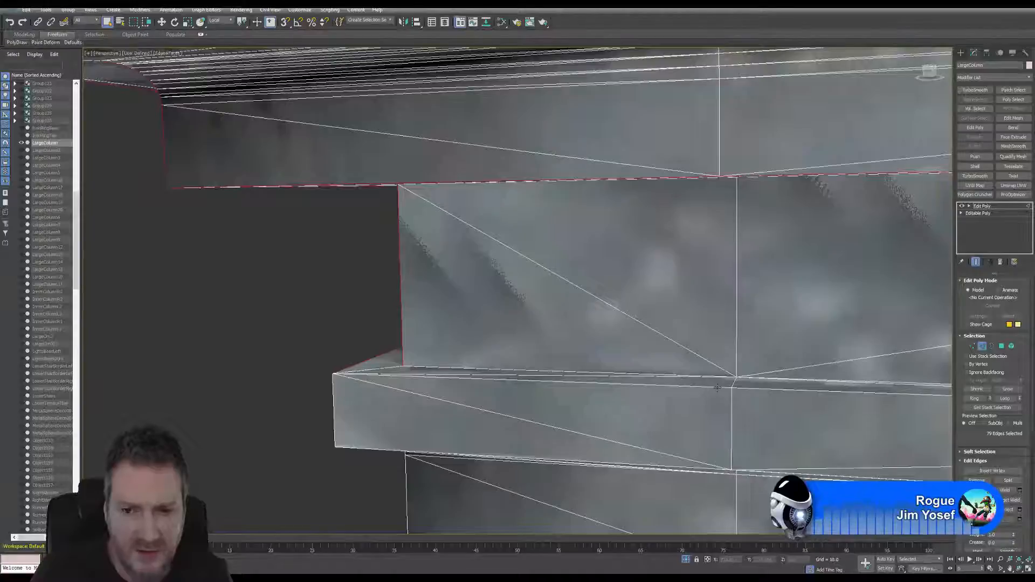
pyautogui.keyDown('ctrl'); pyautogui.click(763, 393); pyautogui.keyUp('ctrl')
pyautogui.scroll(5, 638, 372)
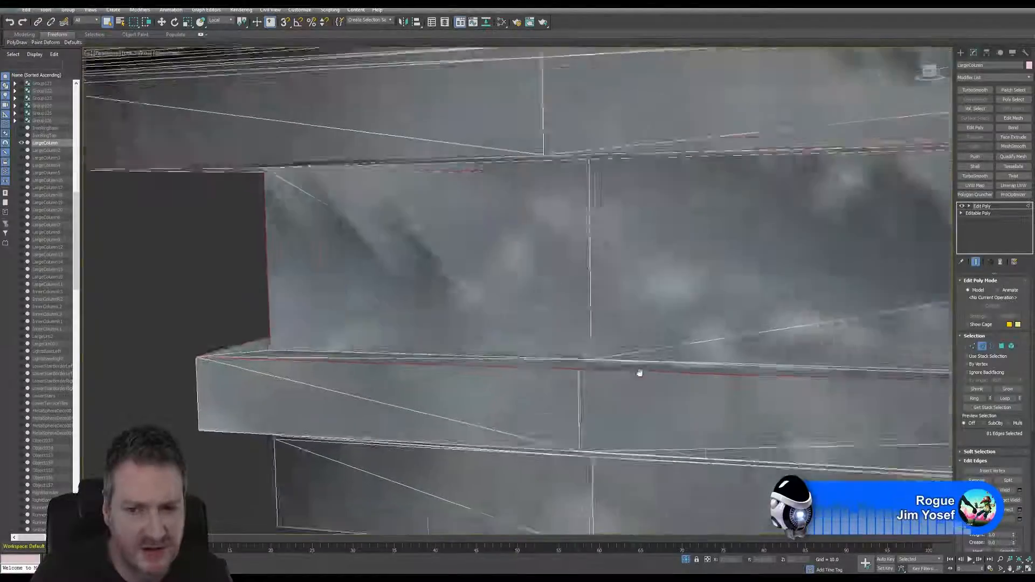
pyautogui.scroll(-2, 626, 377)
pyautogui.moveTo(763, 373); pyautogui.dragTo(417, 337, button='middle')
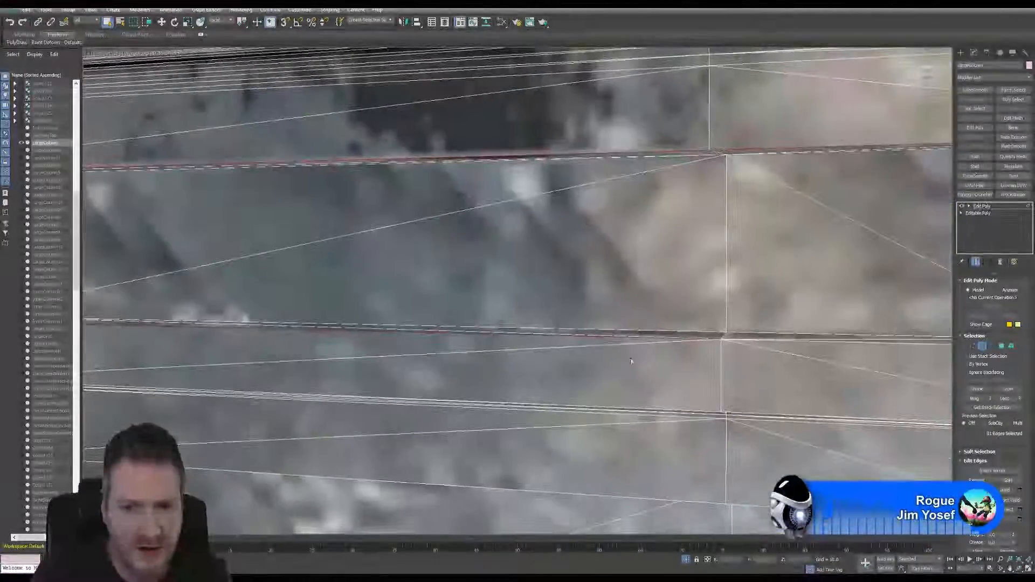
pyautogui.scroll(-2, 631, 358)
pyautogui.moveTo(795, 372); pyautogui.dragTo(593, 384, button='middle')
pyautogui.scroll(2, 730, 375)
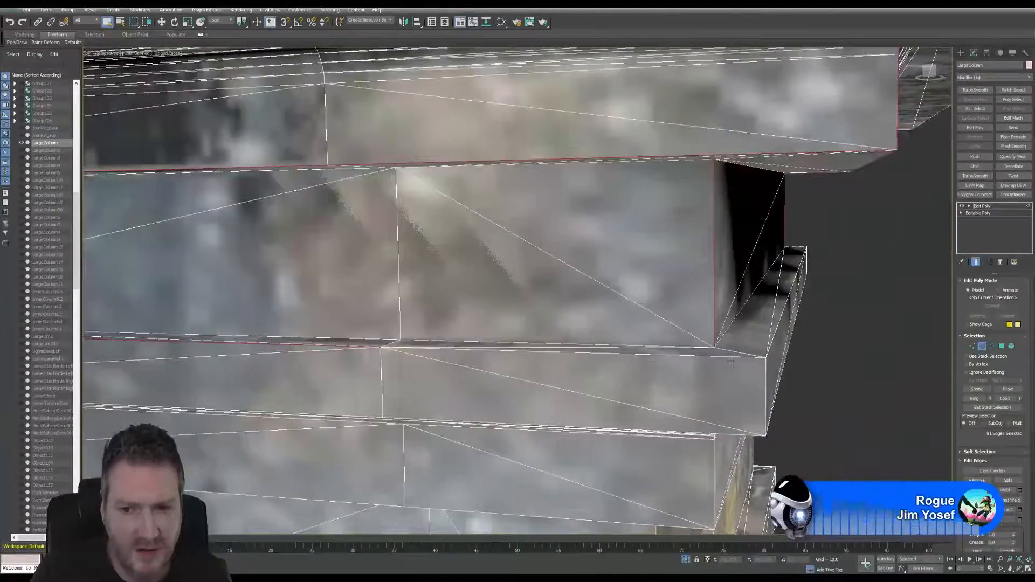
pyautogui.keyDown('ctrl'); pyautogui.click(727, 357); pyautogui.keyUp('ctrl')
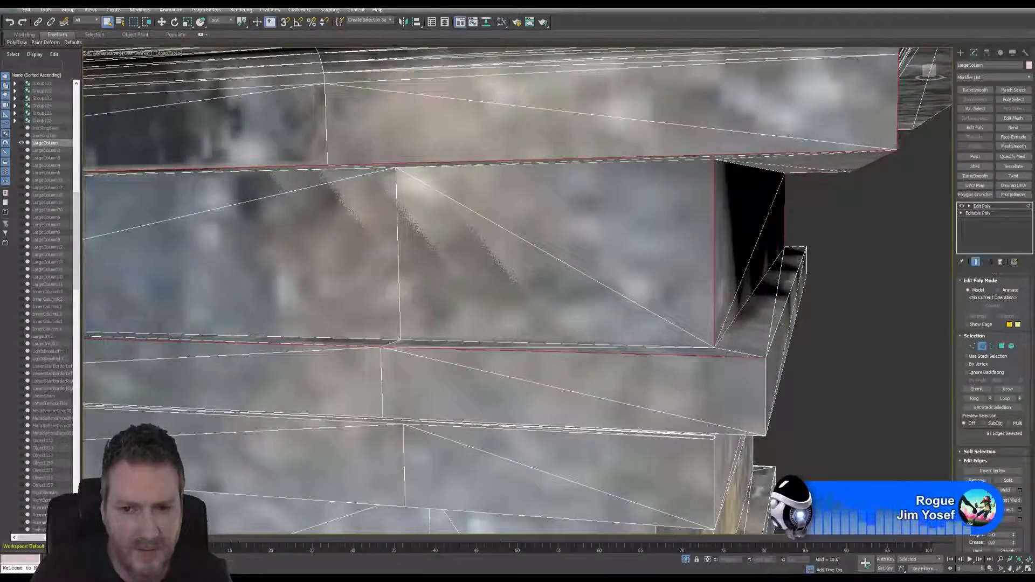
pyautogui.keyDown('ctrl'); pyautogui.click(788, 318); pyautogui.keyUp('ctrl')
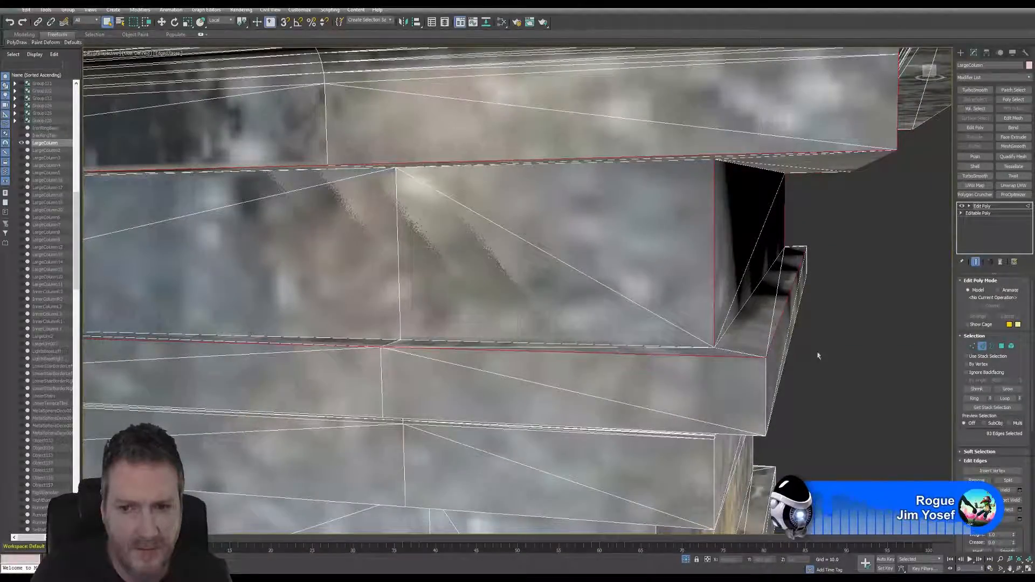
# Add the ledge's vertical corner edge and the remaining upper border edges along the adjoining side to the selection.
pyautogui.click(1019, 568)
pyautogui.moveTo(559, 300); pyautogui.dragTo(496, 261)
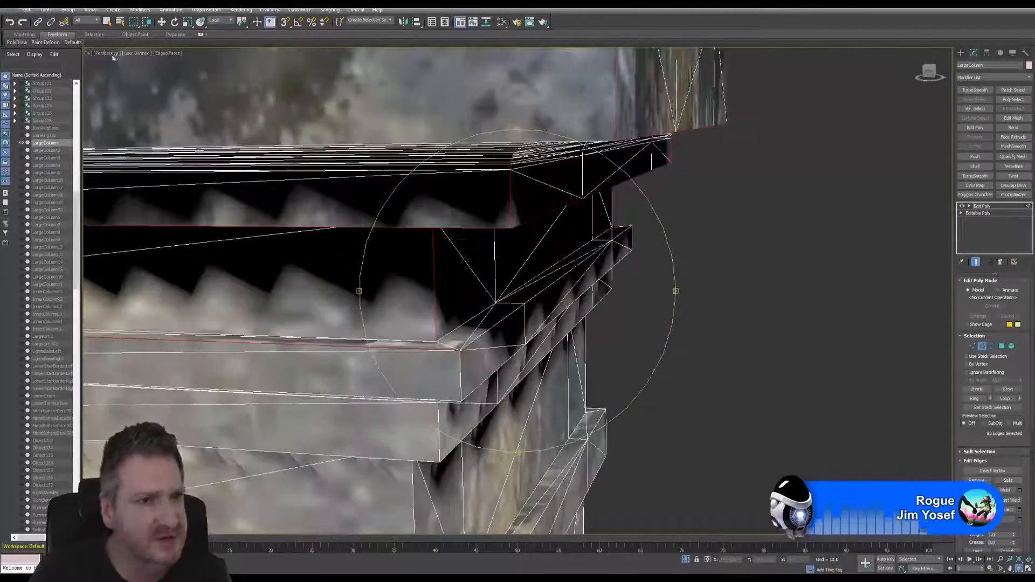
pyautogui.click(108, 21)
pyautogui.scroll(3, 462, 373)
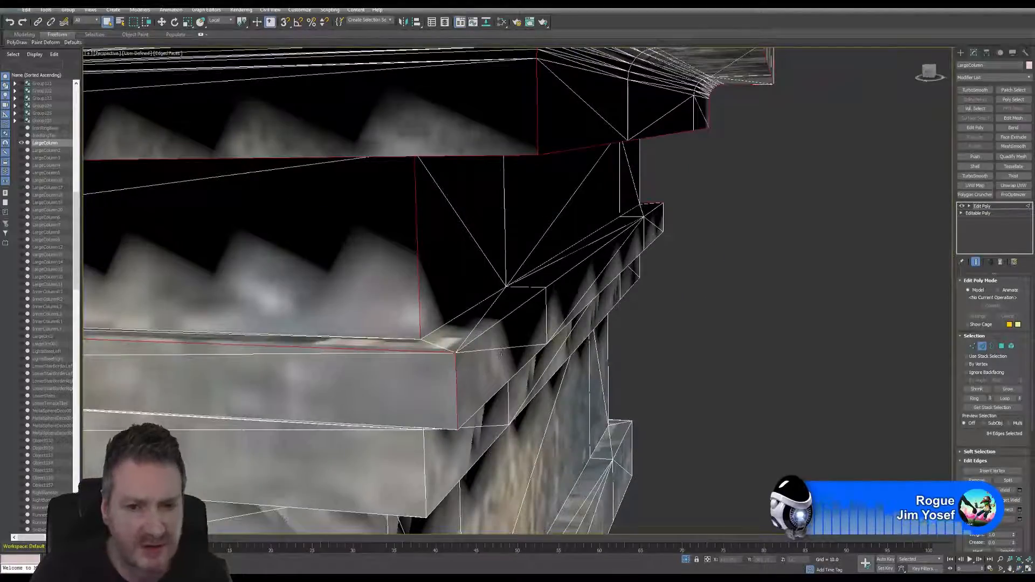
pyautogui.moveTo(501, 352)
pyautogui.keyDown('alt'); pyautogui.mouseDown(button='middle')
pyautogui.moveTo(492, 358)
pyautogui.moveTo(506, 354)
pyautogui.mouseUp(button='middle'); pyautogui.keyUp('alt')
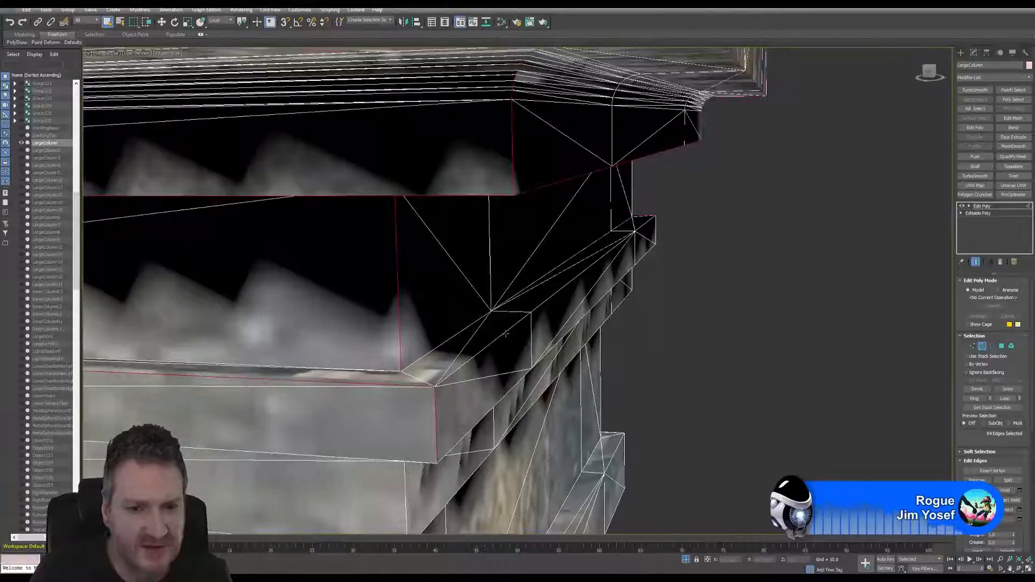
pyautogui.keyDown('ctrl'); pyautogui.click(554, 291); pyautogui.keyUp('ctrl')
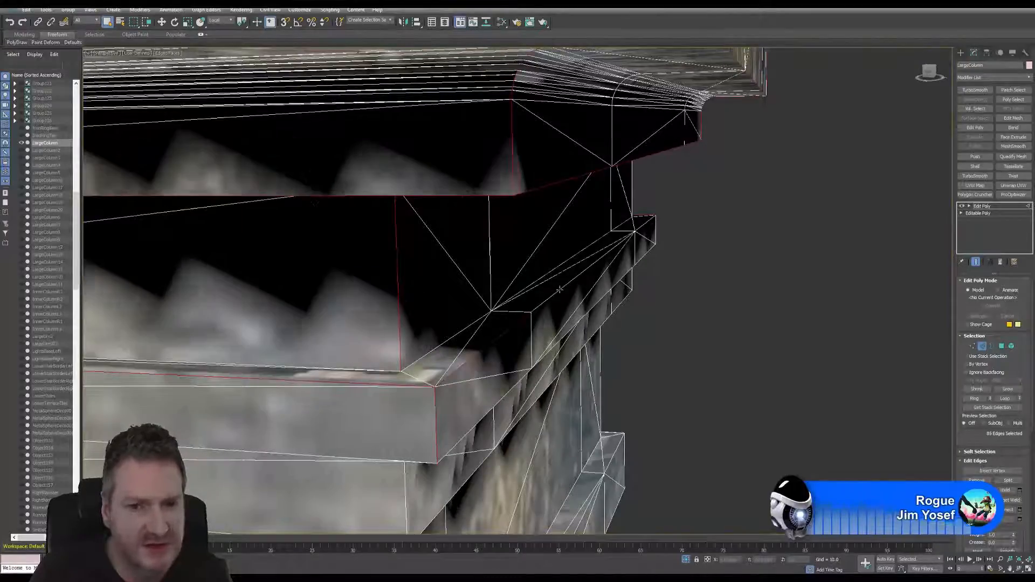
pyautogui.keyDown('ctrl'); pyautogui.click(559, 289); pyautogui.keyUp('ctrl')
# Add the ledge's vertical edges at its other three corners and the short upper border edge at the far end to the selection.
pyautogui.keyDown('alt'); pyautogui.moveTo(559, 290); pyautogui.dragTo(516, 366, button='middle'); pyautogui.keyUp('alt')
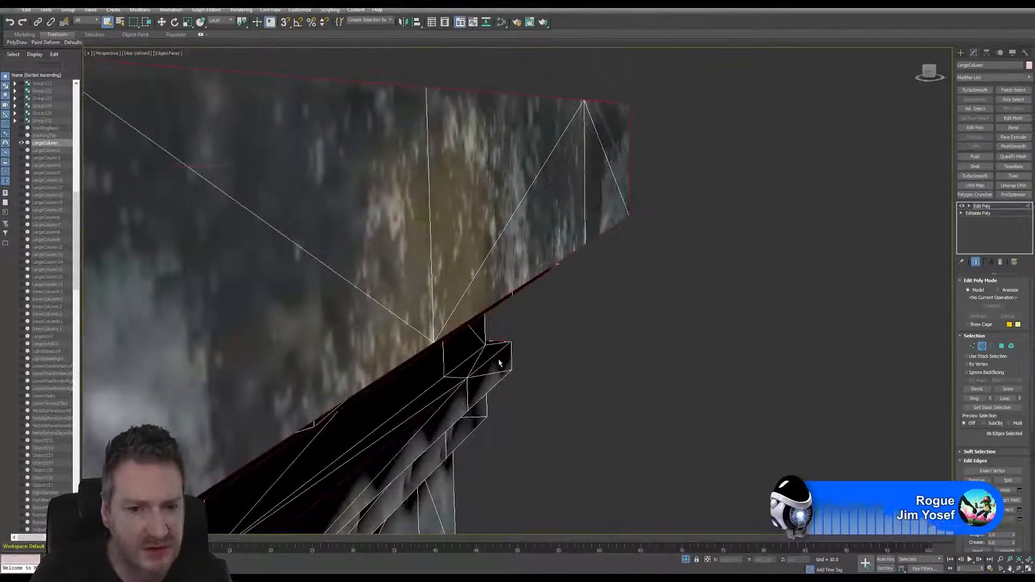
pyautogui.keyDown('ctrl'); pyautogui.click(510, 363); pyautogui.keyUp('ctrl')
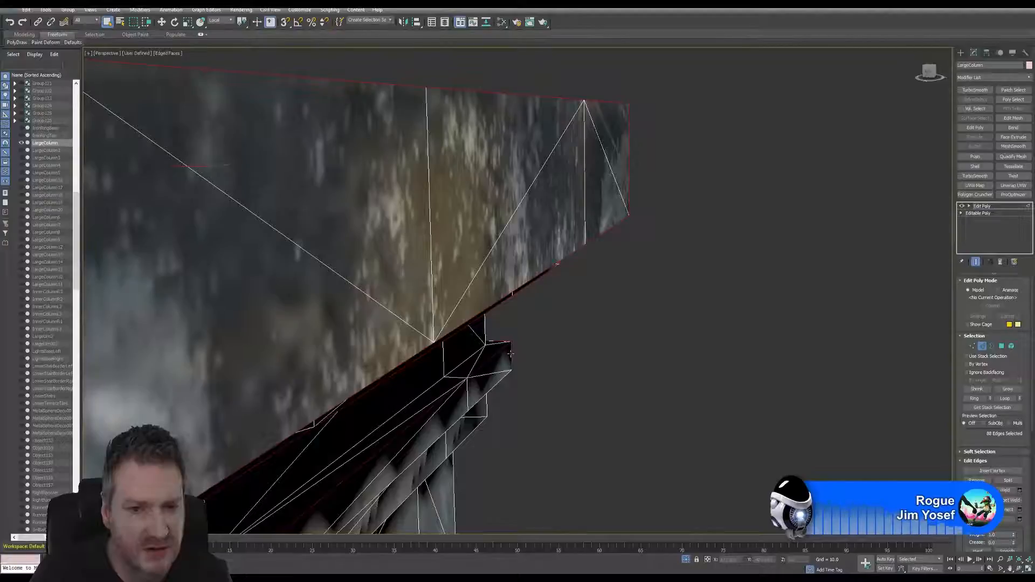
pyautogui.keyDown('alt'); pyautogui.moveTo(510, 354); pyautogui.dragTo(333, 347, button='middle'); pyautogui.keyUp('alt')
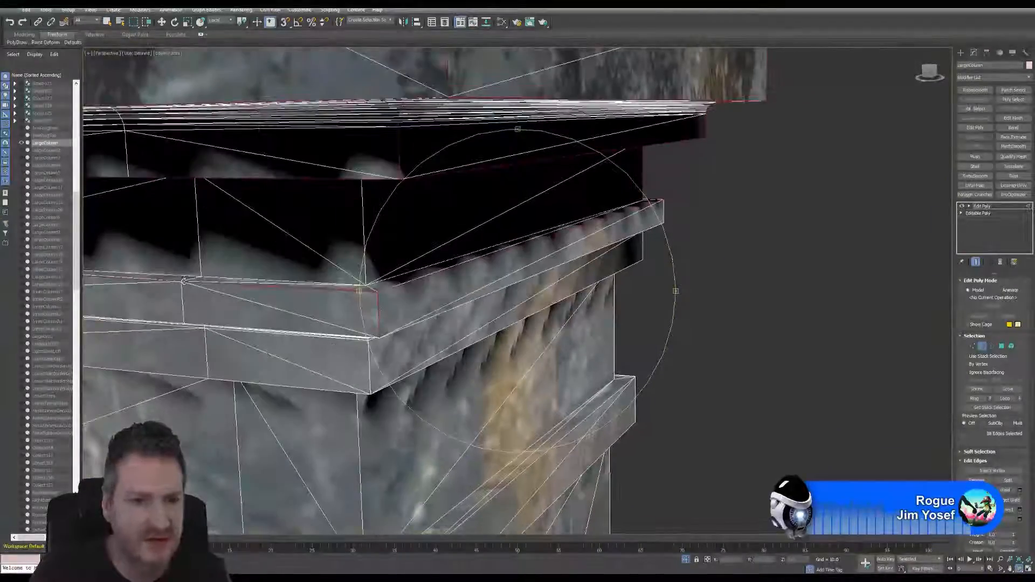
pyautogui.keyDown('alt'); pyautogui.moveTo(183, 281); pyautogui.dragTo(159, 280, button='middle'); pyautogui.keyUp('alt')
pyautogui.moveTo(482, 308); pyautogui.dragTo(402, 319)
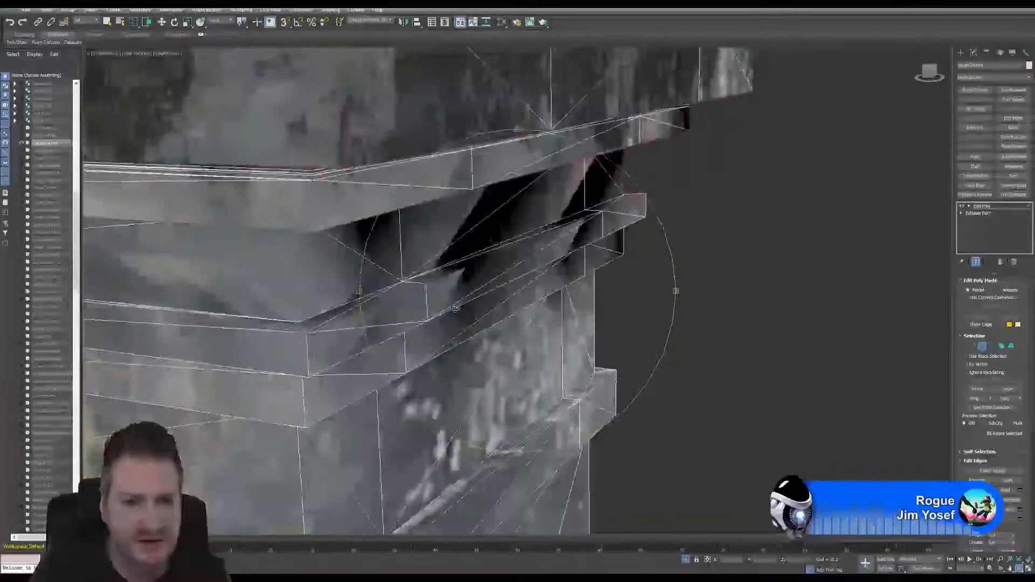
pyautogui.click(108, 22)
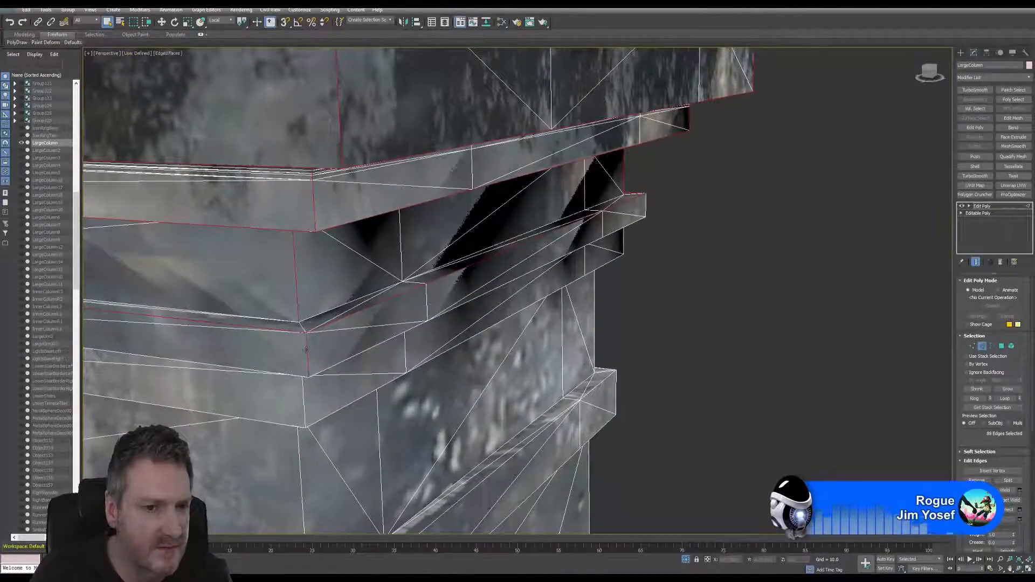
pyautogui.click(1020, 570)
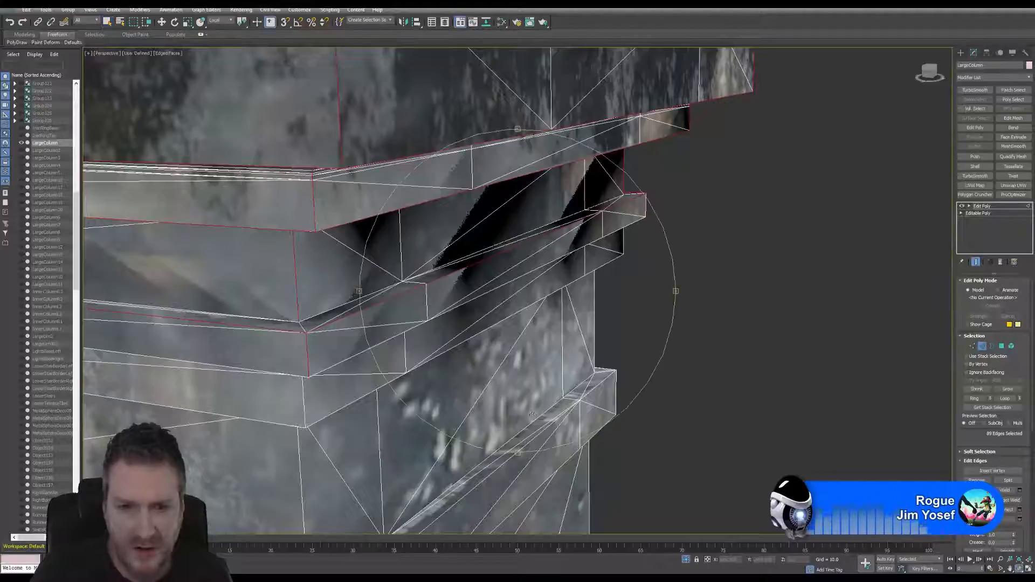
pyautogui.moveTo(464, 323); pyautogui.dragTo(370, 384)
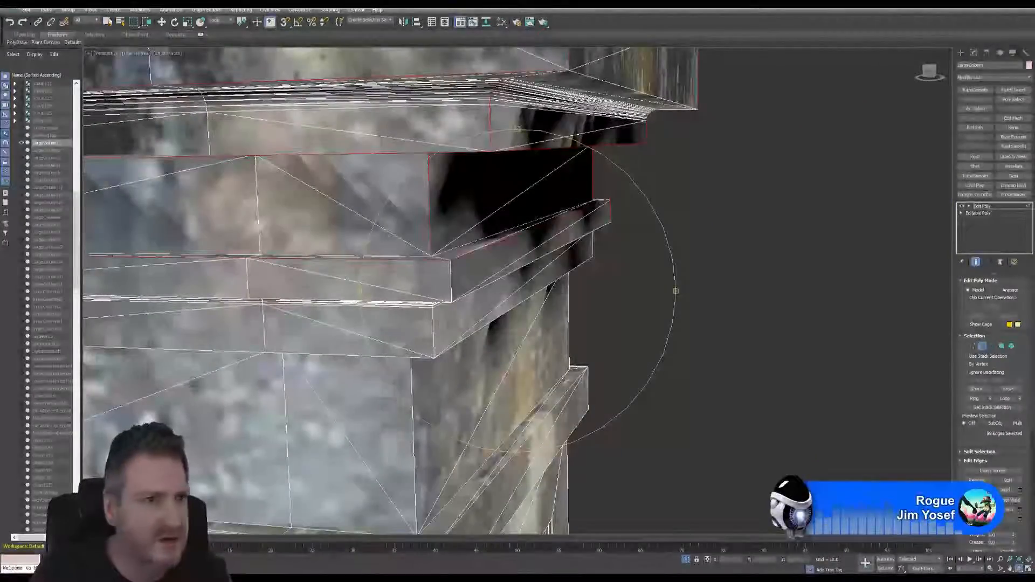
pyautogui.click(107, 18)
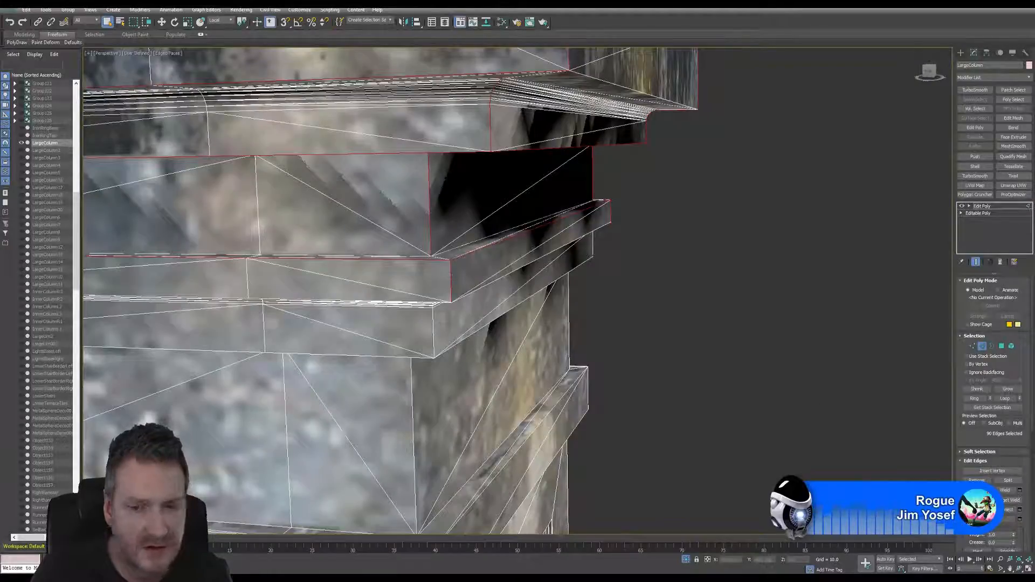
# Add the ledge's lower border edges on both sides of one corner, just above the curved moulding, to the selection.
pyautogui.click(1018, 569)
pyautogui.moveTo(540, 343); pyautogui.dragTo(495, 279)
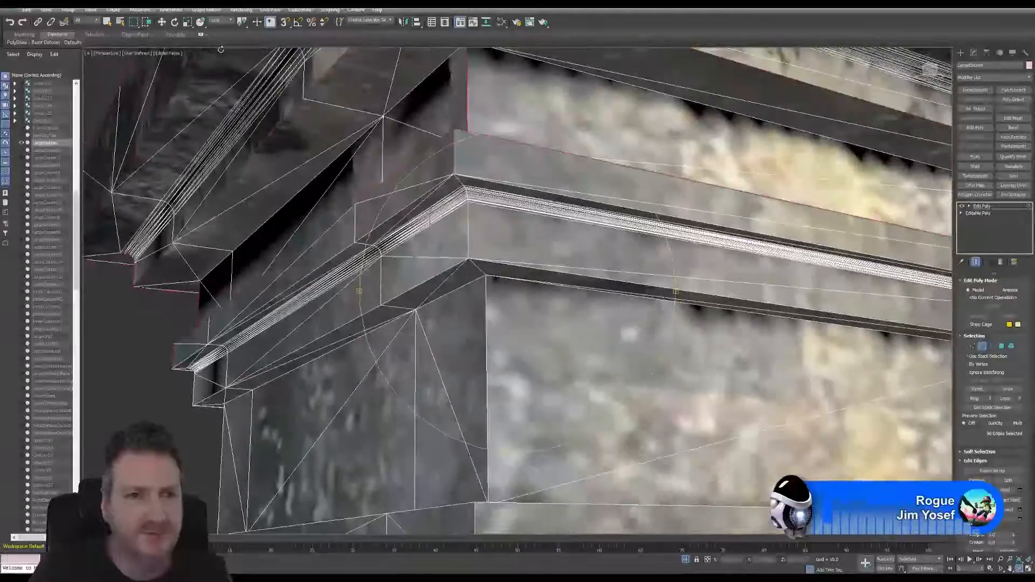
pyautogui.click(107, 22)
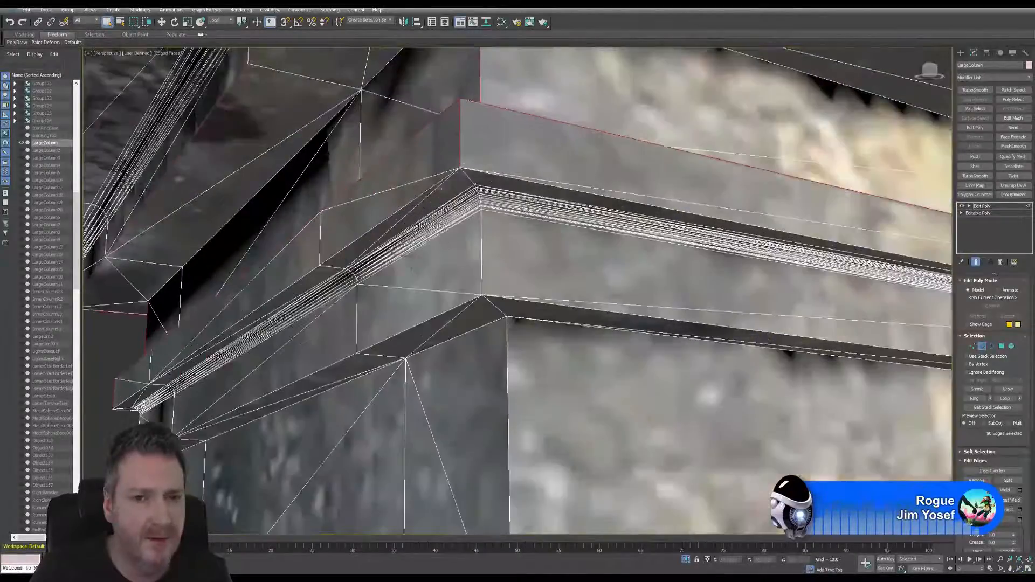
pyautogui.keyDown('ctrl'); pyautogui.click(485, 174); pyautogui.keyUp('ctrl')
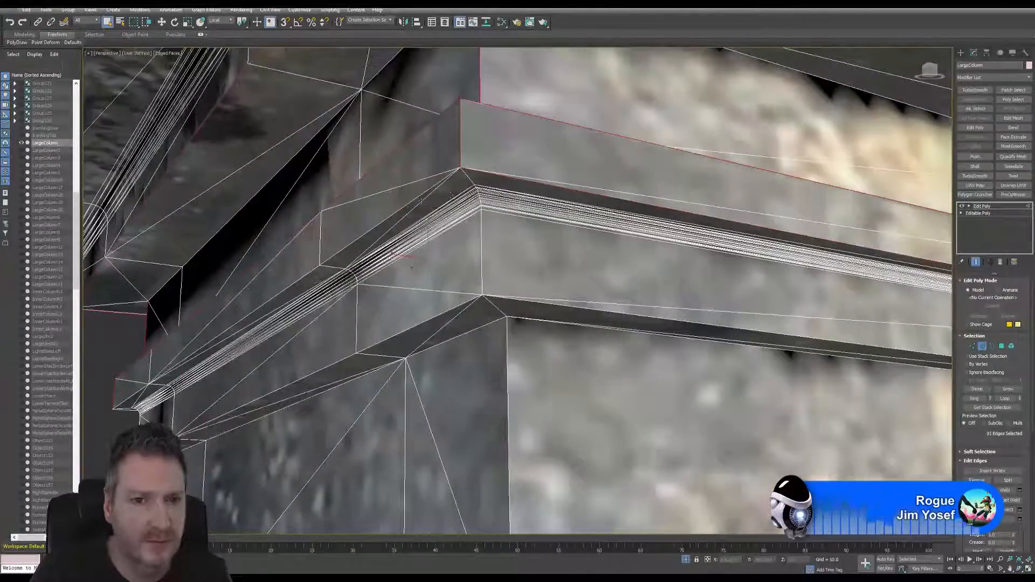
pyautogui.keyDown('ctrl'); pyautogui.click(411, 202); pyautogui.keyUp('ctrl')
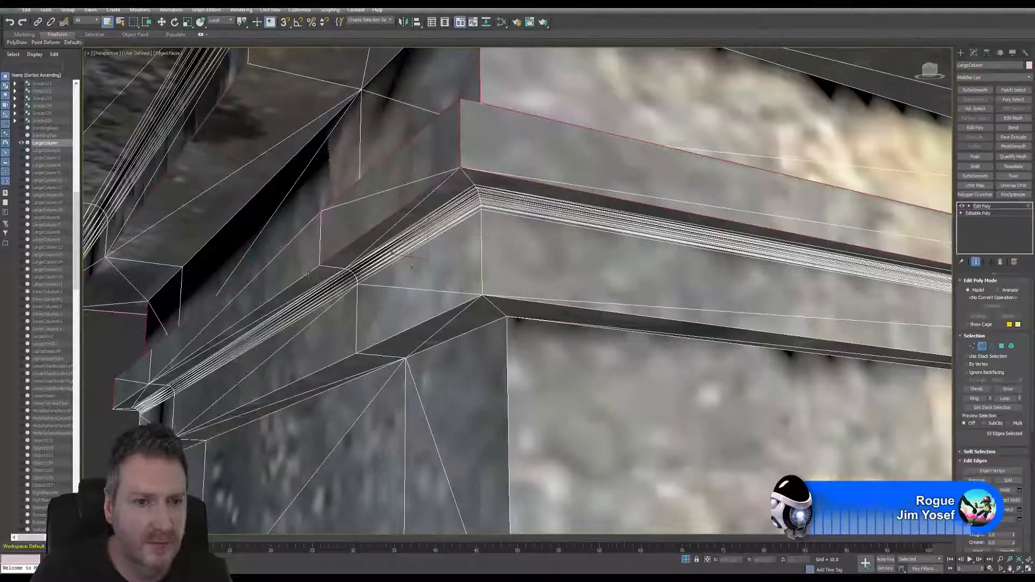
# Add the ledge's lower border edge segments along the next side, from the near corner to the far corner, to the selection.
pyautogui.keyDown('alt'); pyautogui.moveTo(599, 221); pyautogui.dragTo(492, 234, button='middle'); pyautogui.keyUp('alt')
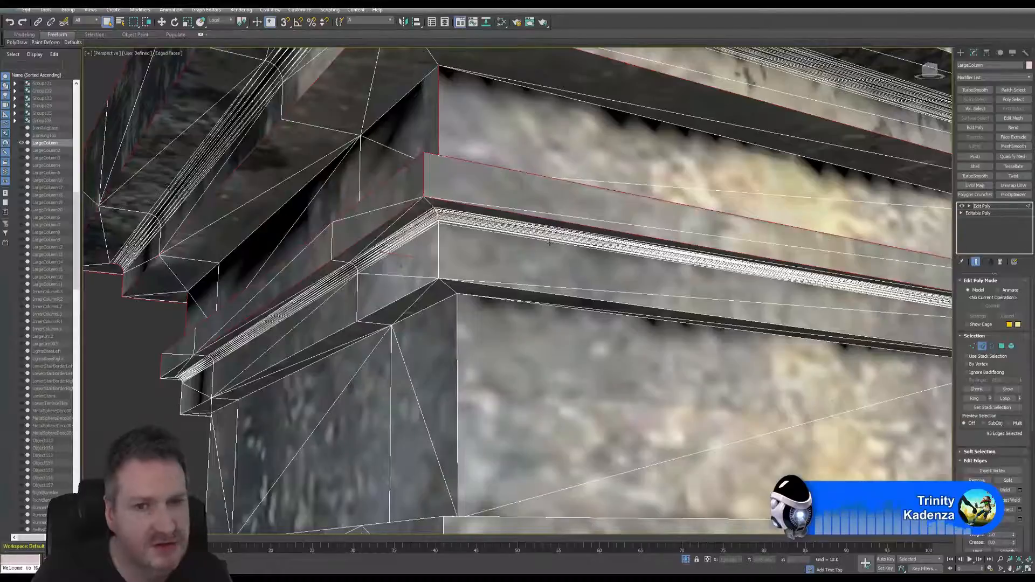
pyautogui.keyDown('alt'); pyautogui.moveTo(384, 243); pyautogui.dragTo(410, 244, button='middle'); pyautogui.keyUp('alt')
pyautogui.moveTo(522, 274); pyautogui.dragTo(466, 276)
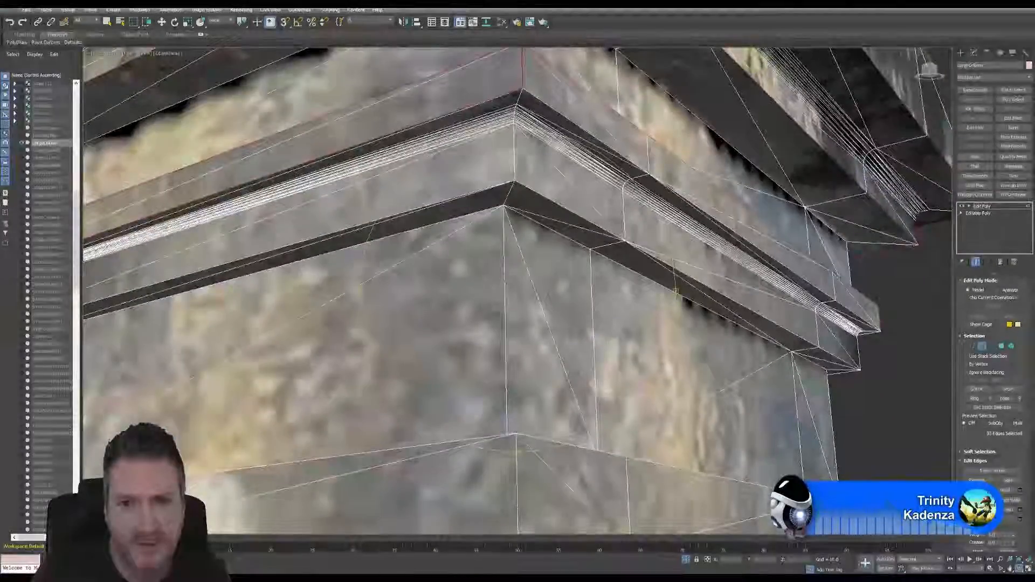
pyautogui.click(106, 22)
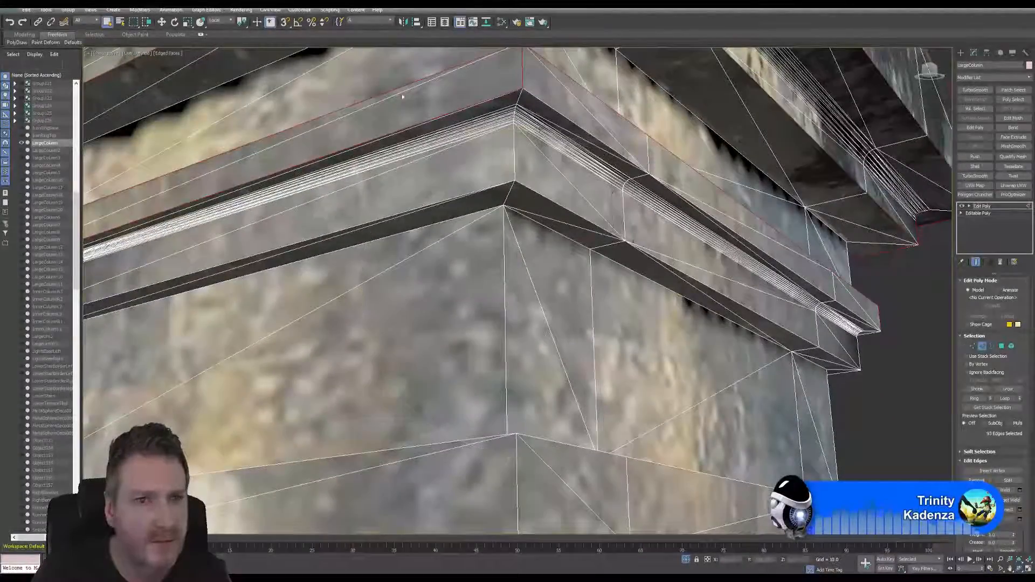
pyautogui.keyDown('ctrl'); pyautogui.click(556, 111); pyautogui.keyUp('ctrl')
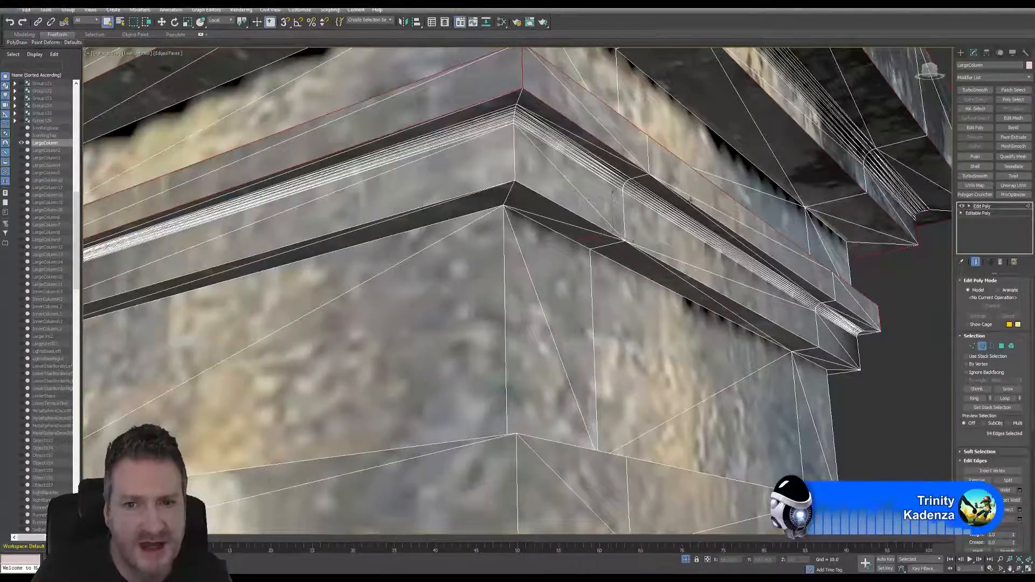
pyautogui.keyDown('alt'); pyautogui.moveTo(690, 200); pyautogui.dragTo(582, 208, button='middle'); pyautogui.keyUp('alt')
pyautogui.scroll(3, 634, 225)
pyautogui.scroll(-1, 633, 229)
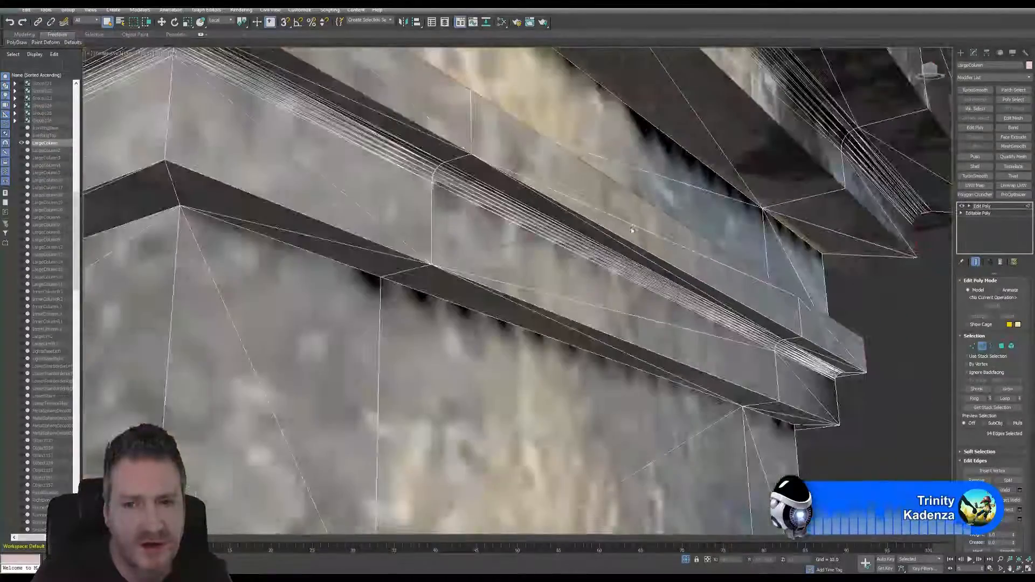
pyautogui.keyDown('ctrl'); pyautogui.click(672, 265); pyautogui.keyUp('ctrl')
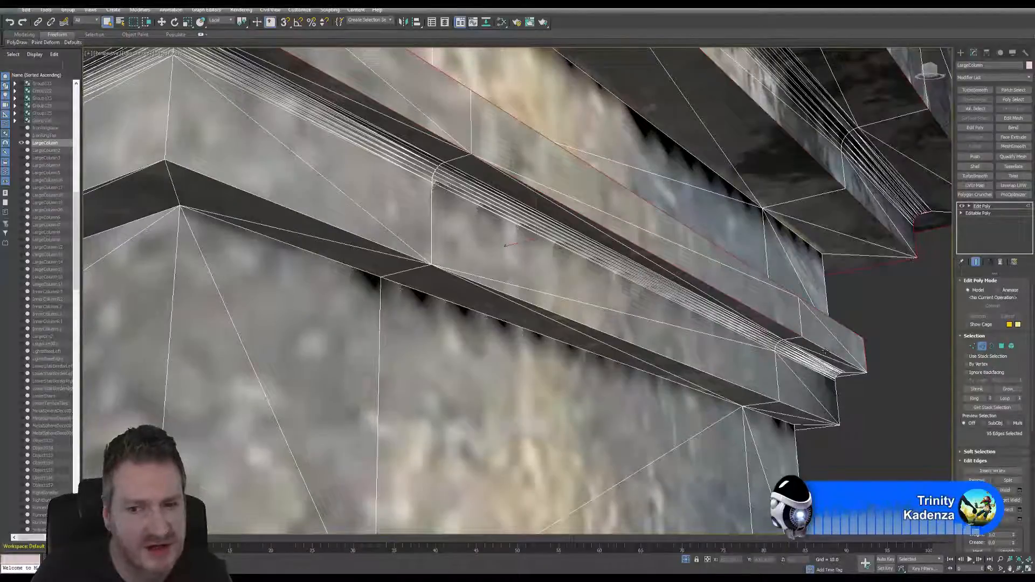
pyautogui.keyDown('ctrl'); pyautogui.click(825, 351); pyautogui.keyUp('ctrl')
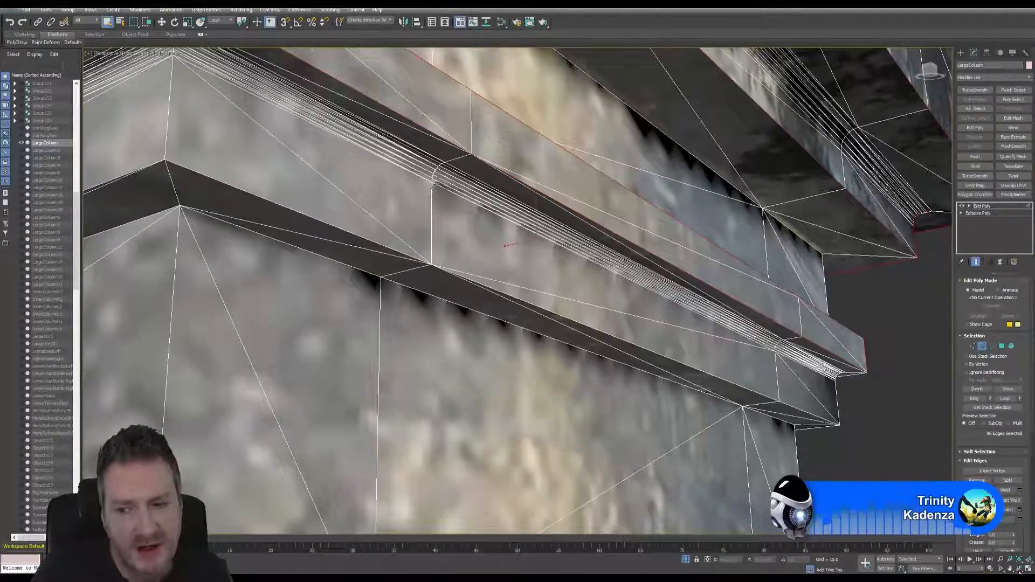
# Add the ledge's remaining lower border edges along the next side, from the near corner past the corner band, to the selection.
pyautogui.keyDown('alt'); pyautogui.moveTo(809, 345); pyautogui.dragTo(490, 292, button='middle'); pyautogui.keyUp('alt')
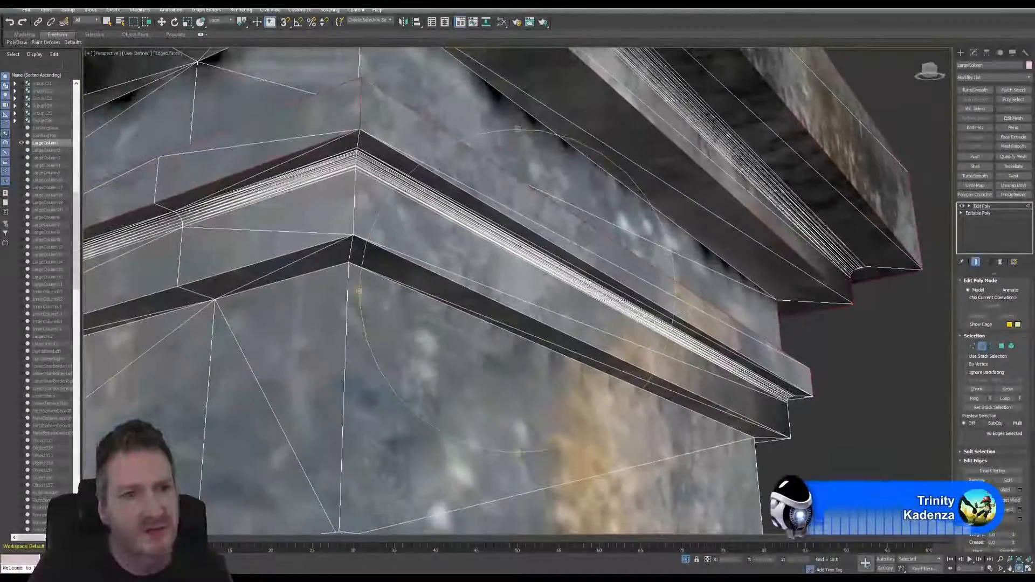
pyautogui.click(109, 23)
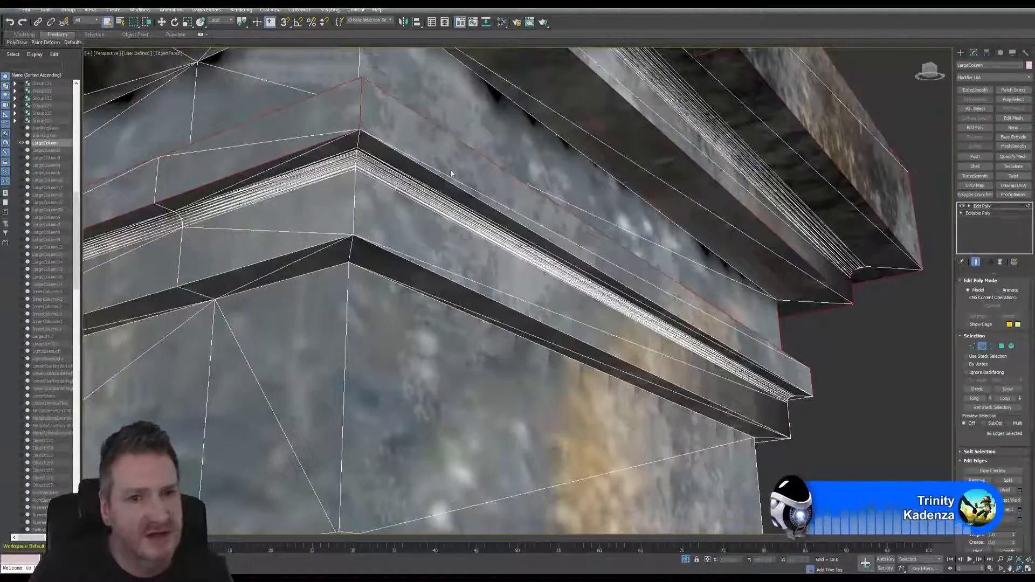
pyautogui.keyDown('ctrl'); pyautogui.click(467, 194); pyautogui.keyUp('ctrl')
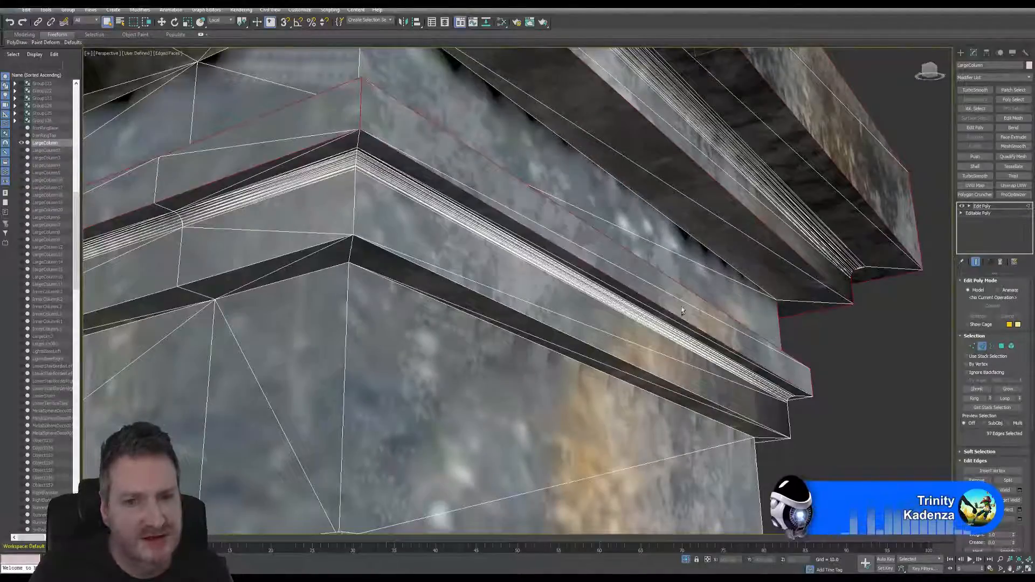
pyautogui.click(1018, 570)
pyautogui.moveTo(580, 274); pyautogui.dragTo(432, 272)
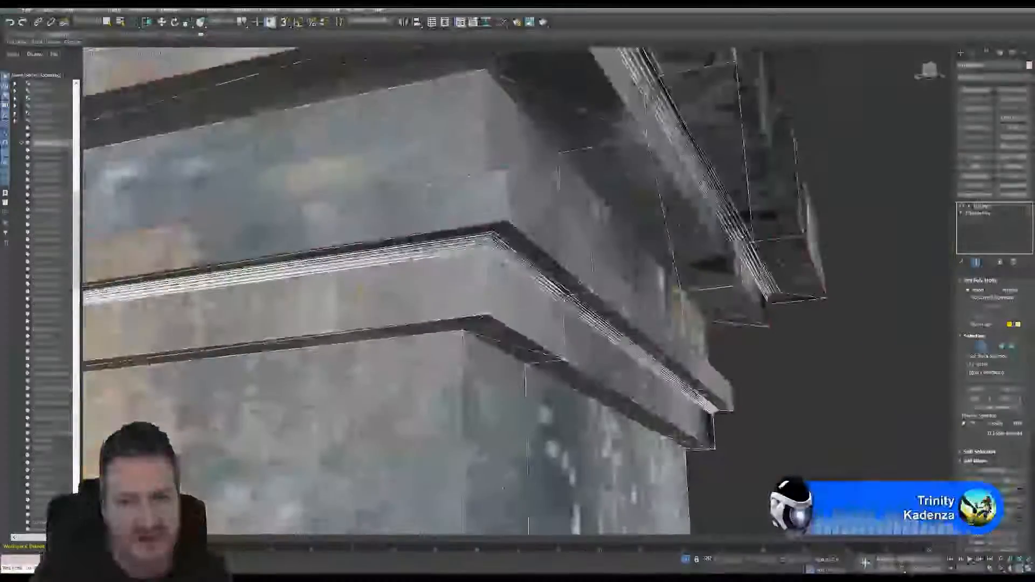
pyautogui.moveTo(599, 270); pyautogui.dragTo(549, 268)
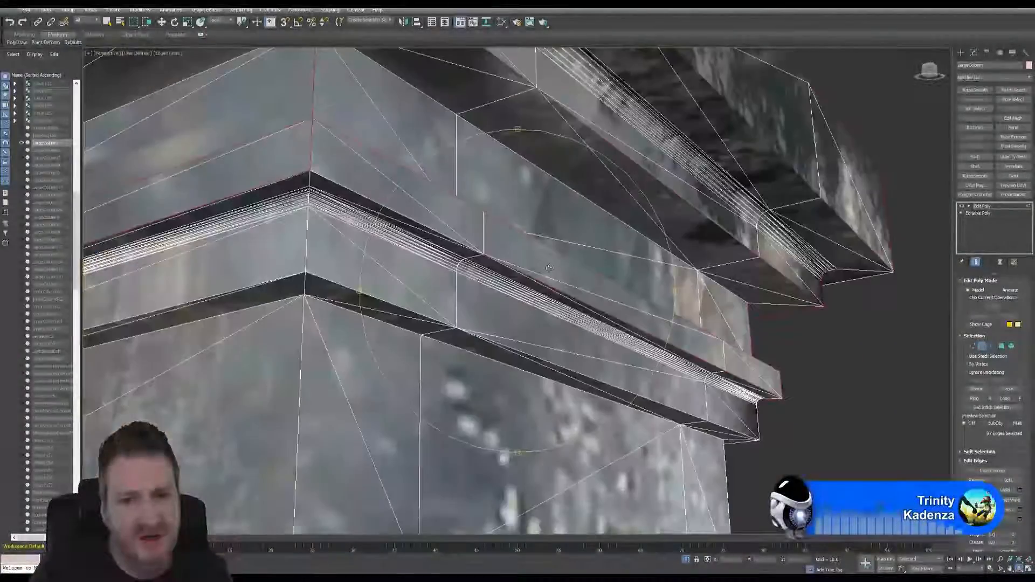
pyautogui.click(107, 22)
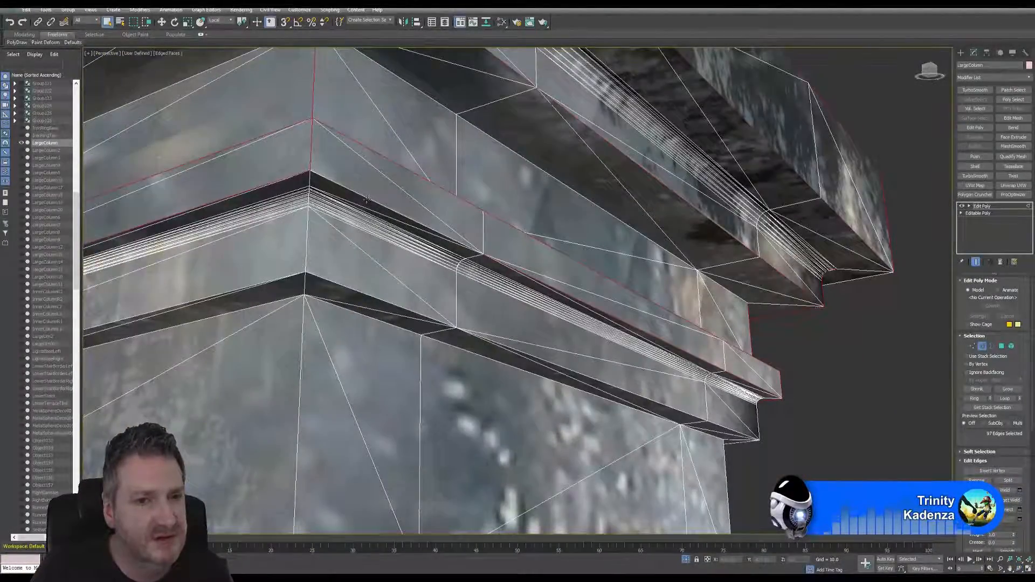
pyautogui.keyDown('ctrl'); pyautogui.click(393, 214); pyautogui.keyUp('ctrl')
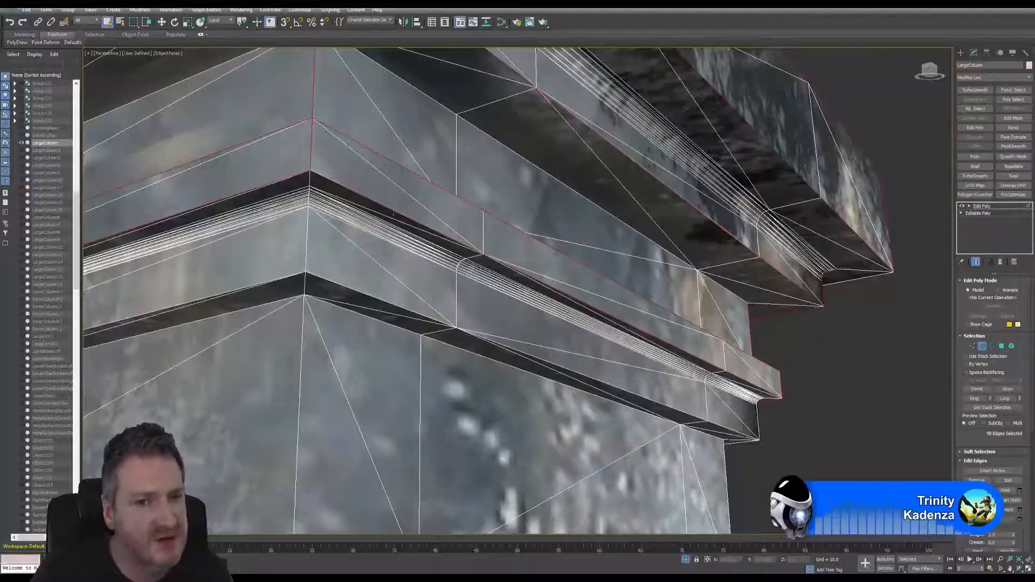
# Add the vertical corner edge below the curved moulding and the moulding's lower short corner segments above it to the selection.
pyautogui.moveTo(420, 264); pyautogui.dragTo(486, 288, button='middle')
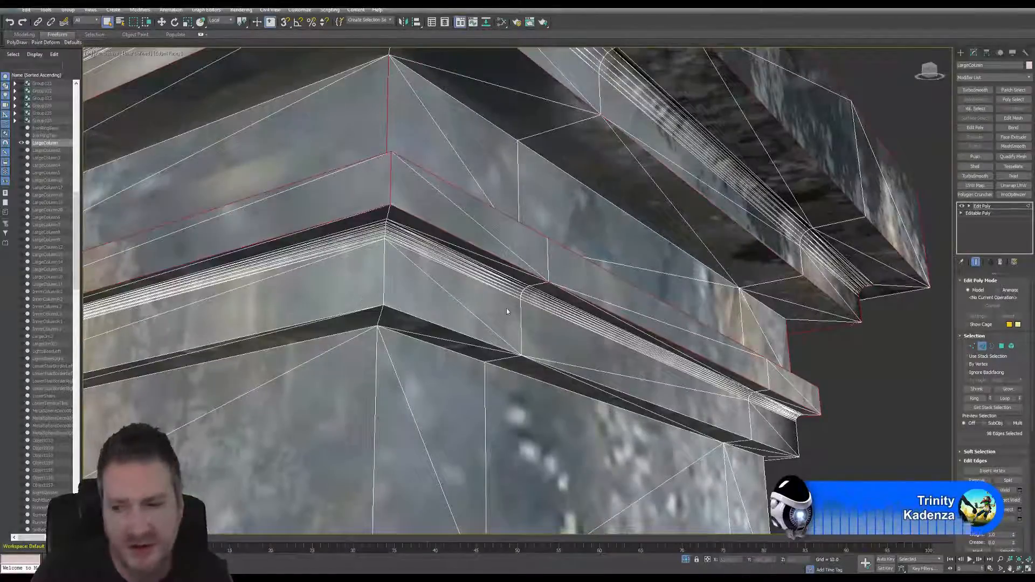
pyautogui.moveTo(452, 244); pyautogui.dragTo(480, 248, button='middle')
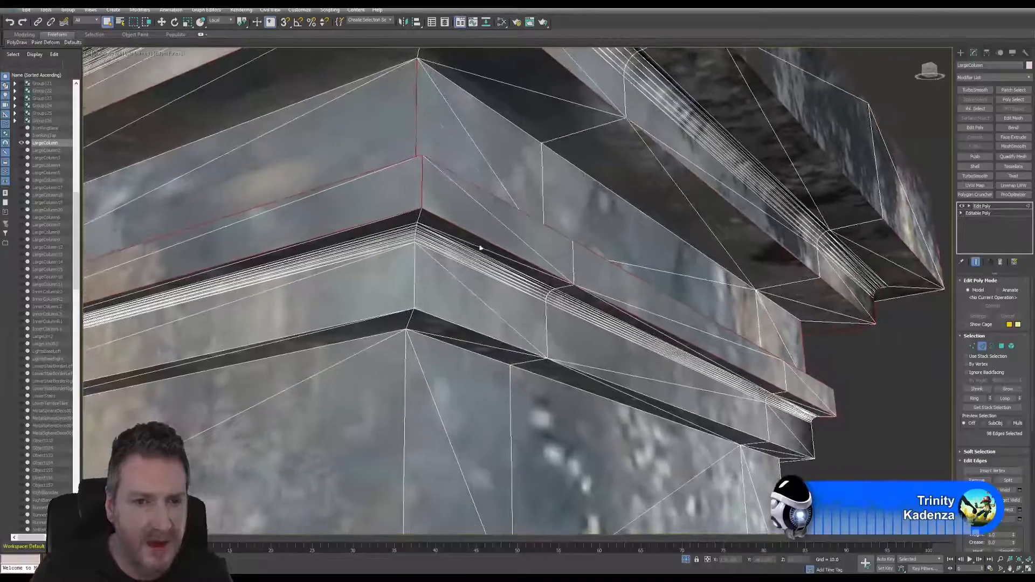
pyautogui.keyDown('ctrl'); pyautogui.click(414, 280); pyautogui.keyUp('ctrl')
pyautogui.scroll(4, 414, 248)
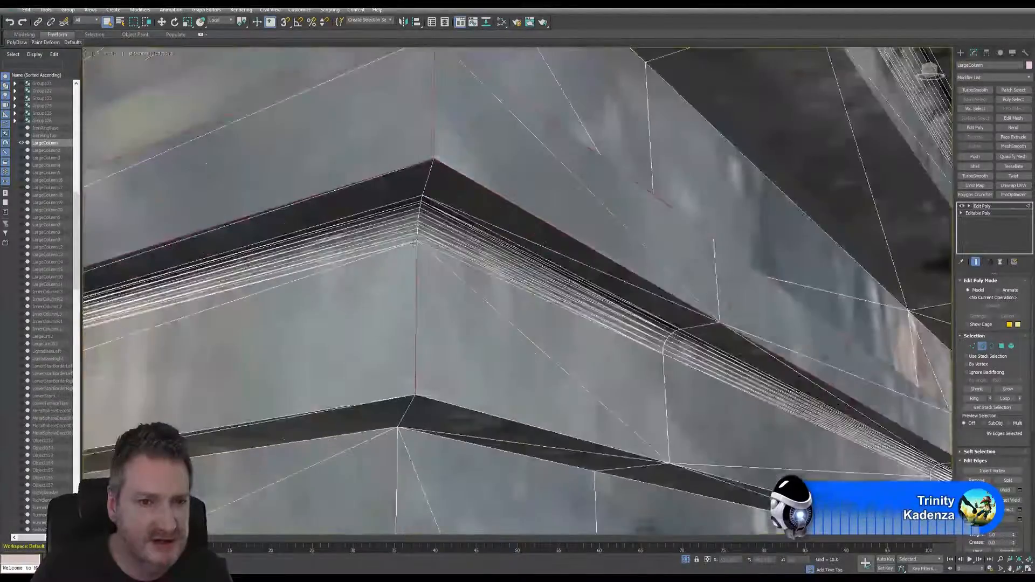
pyautogui.scroll(4, 415, 244)
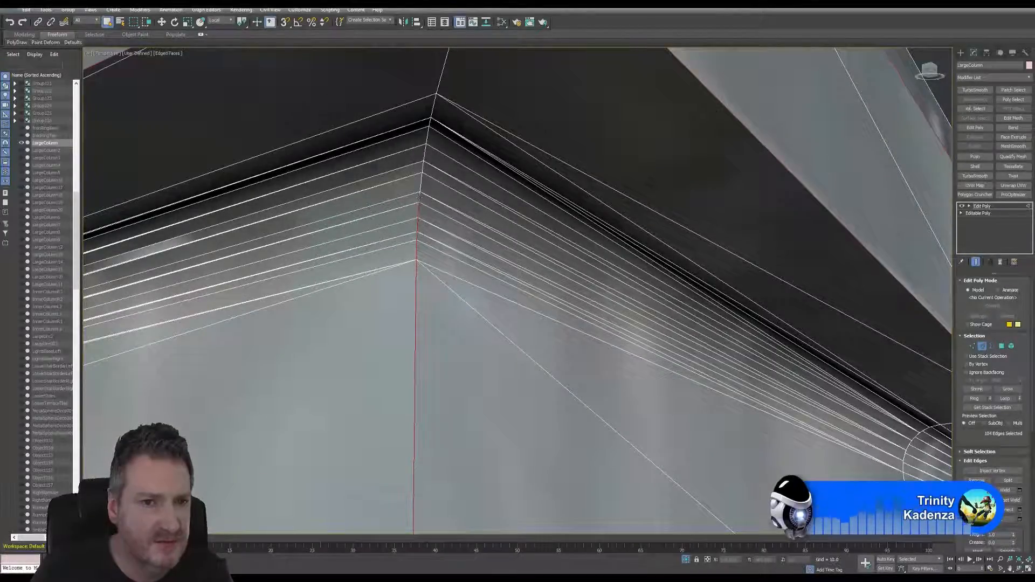
pyautogui.keyDown('ctrl'); pyautogui.click(421, 183); pyautogui.keyUp('ctrl')
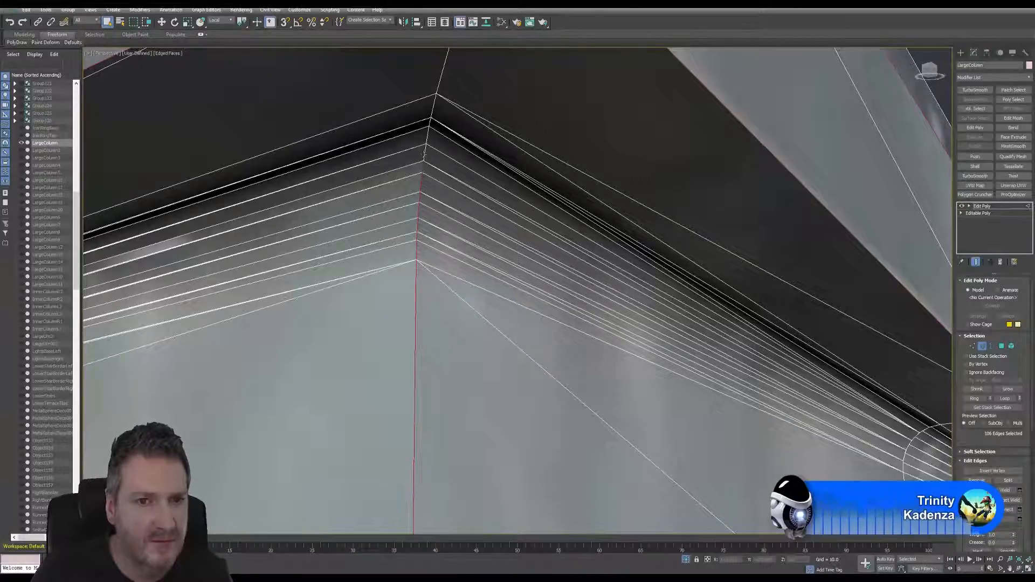
# Add the curved moulding's upper short corner segments at the same corner, up to the ledge's underside, to the selection.
pyautogui.moveTo(438, 149); pyautogui.dragTo(443, 330, button='middle')
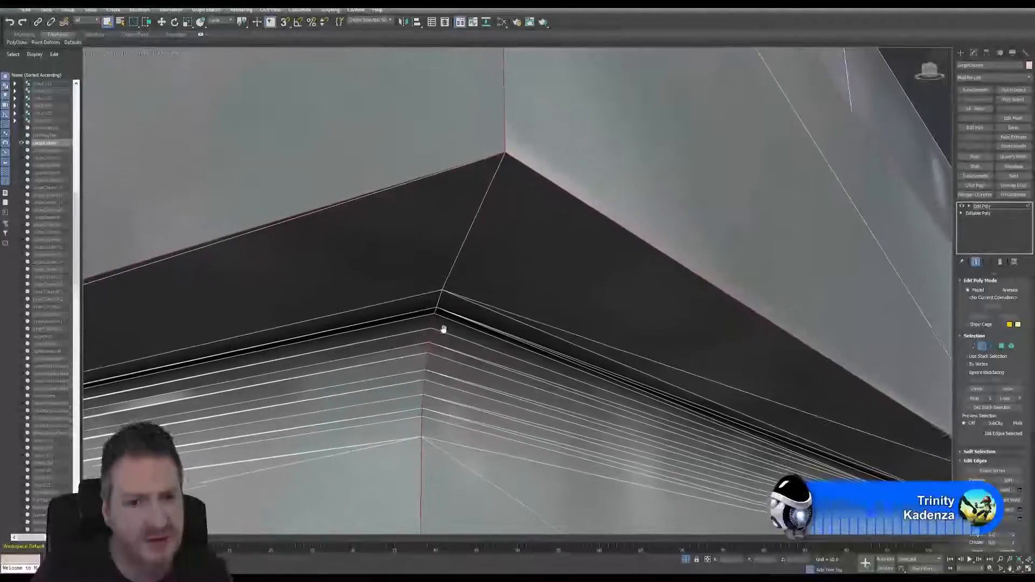
pyautogui.scroll(2, 441, 326)
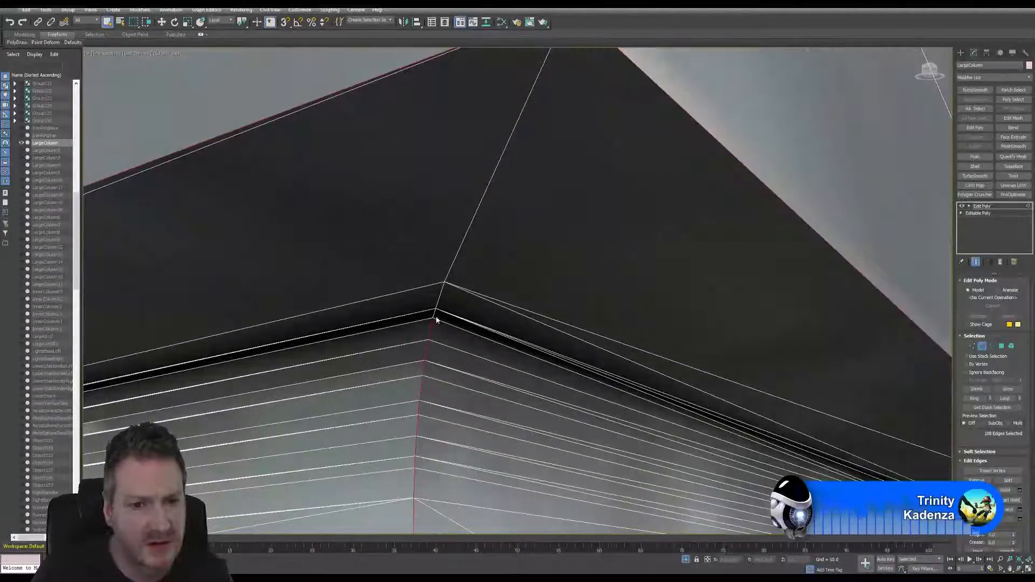
pyautogui.scroll(-3, 508, 343)
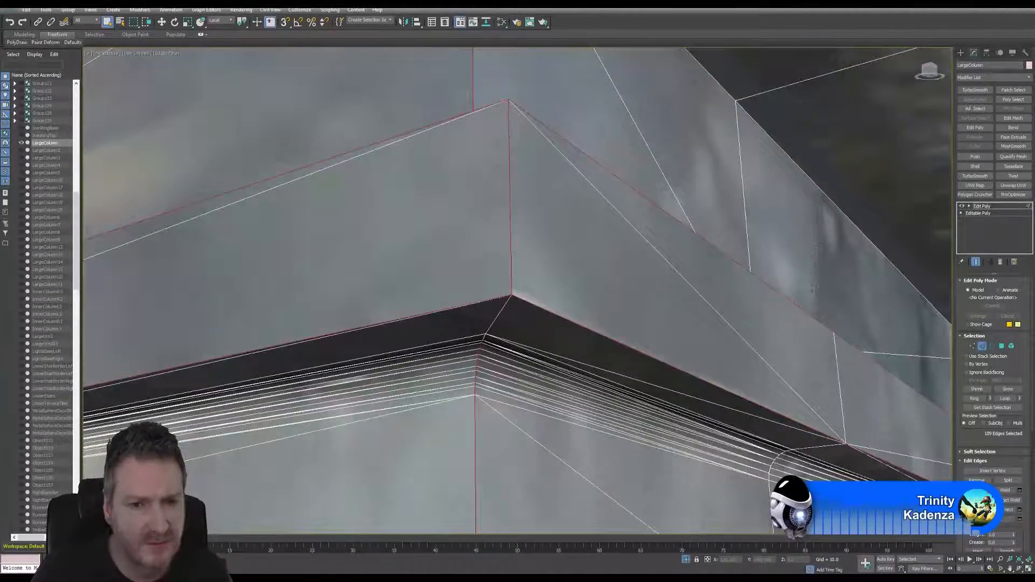
pyautogui.moveTo(508, 343); pyautogui.dragTo(522, 404, button='middle')
pyautogui.scroll(3, 416, 406)
pyautogui.scroll(-3, 416, 406)
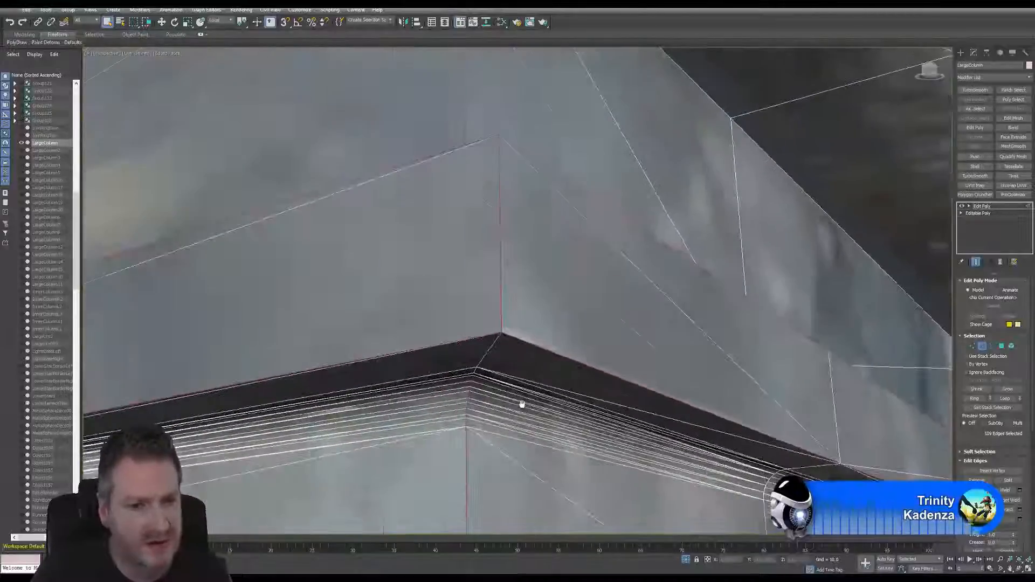
pyautogui.scroll(3, 486, 372)
pyautogui.scroll(3, 473, 366)
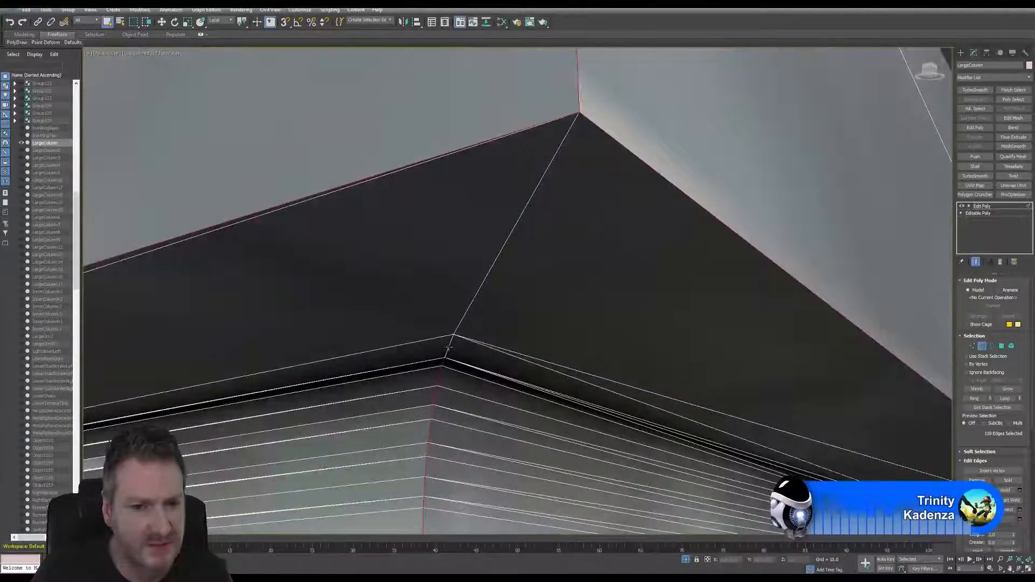
# Add the lower short corner segments of the curved moulding at the next corner to the selection.
pyautogui.scroll(-3, 497, 383)
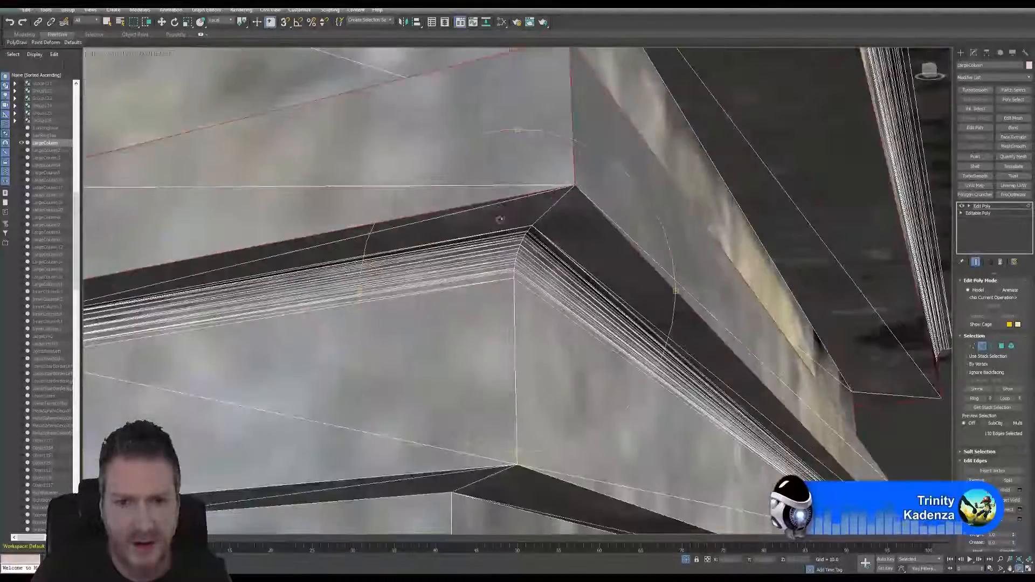
pyautogui.click(107, 22)
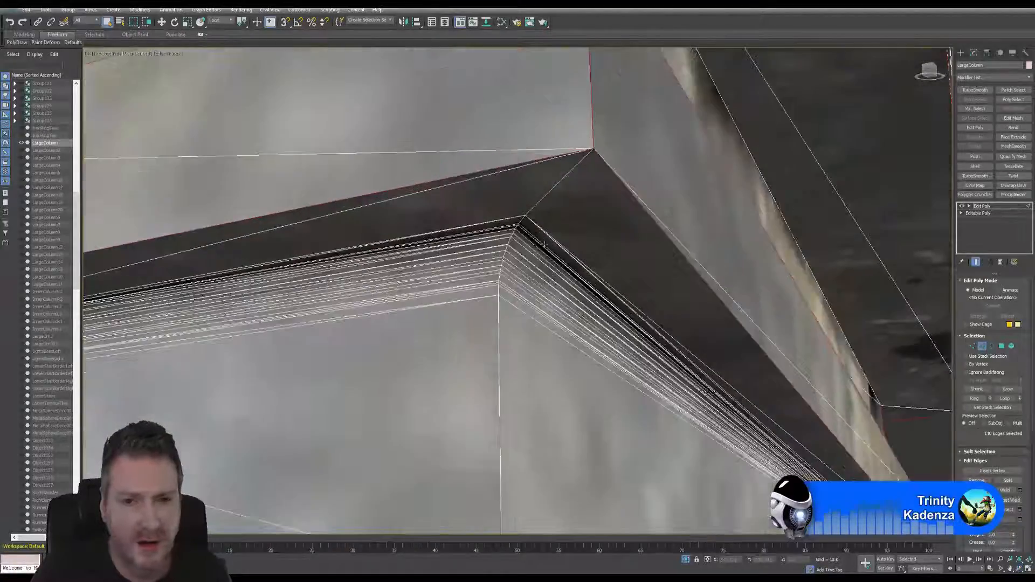
pyautogui.scroll(2, 519, 286)
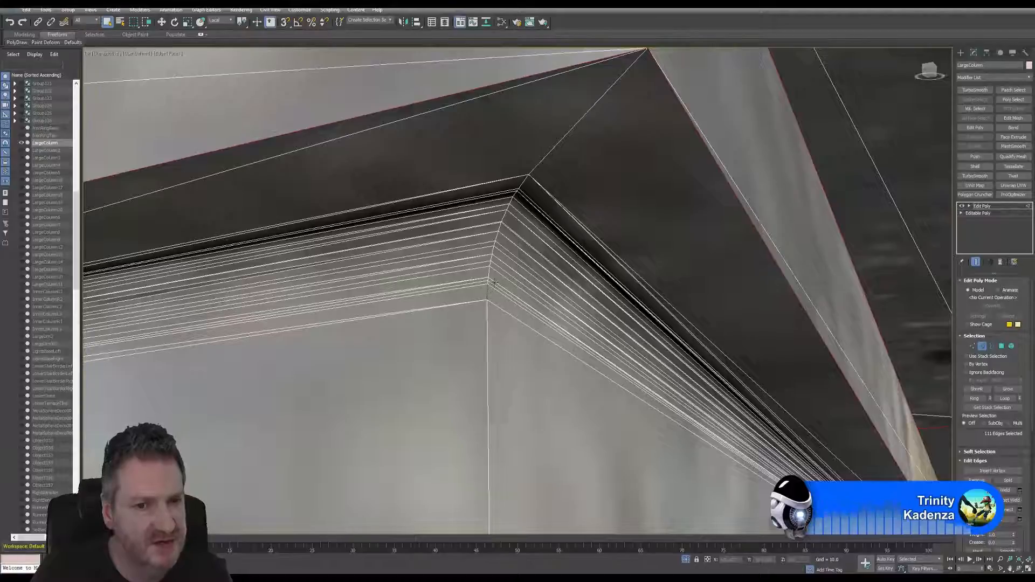
pyautogui.scroll(2, 494, 281)
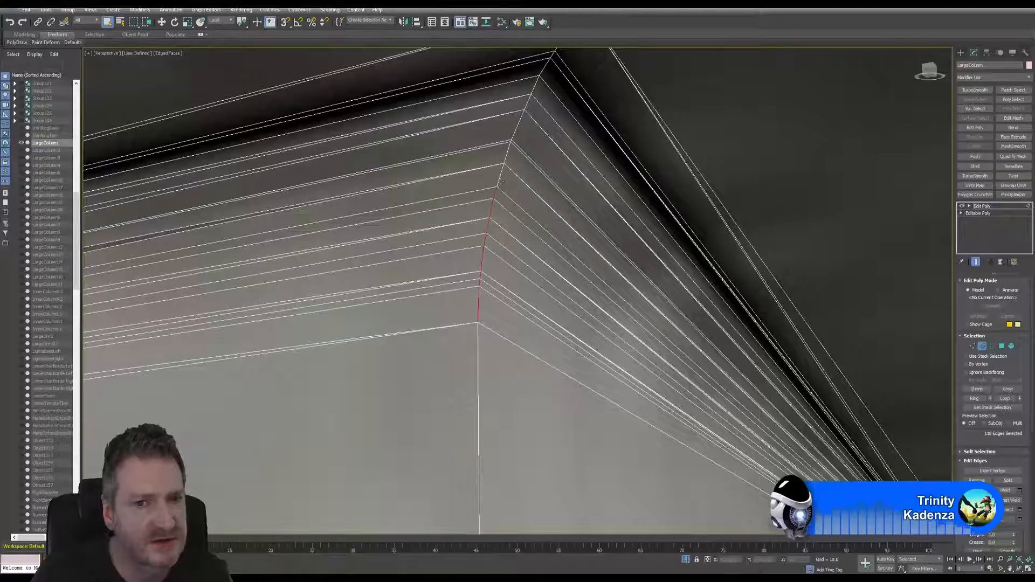
pyautogui.scroll(-5, 519, 140)
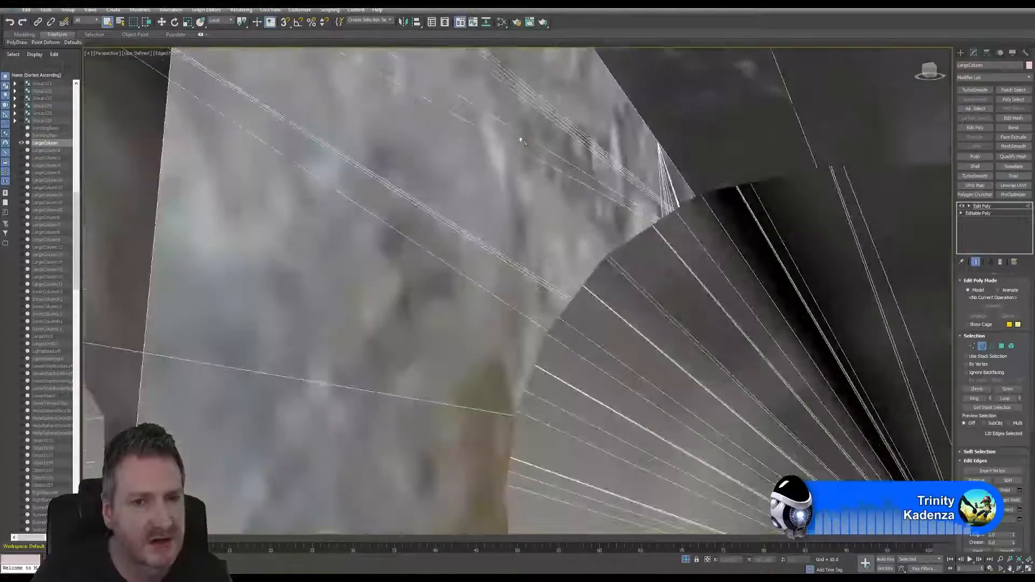
pyautogui.scroll(4, 519, 186)
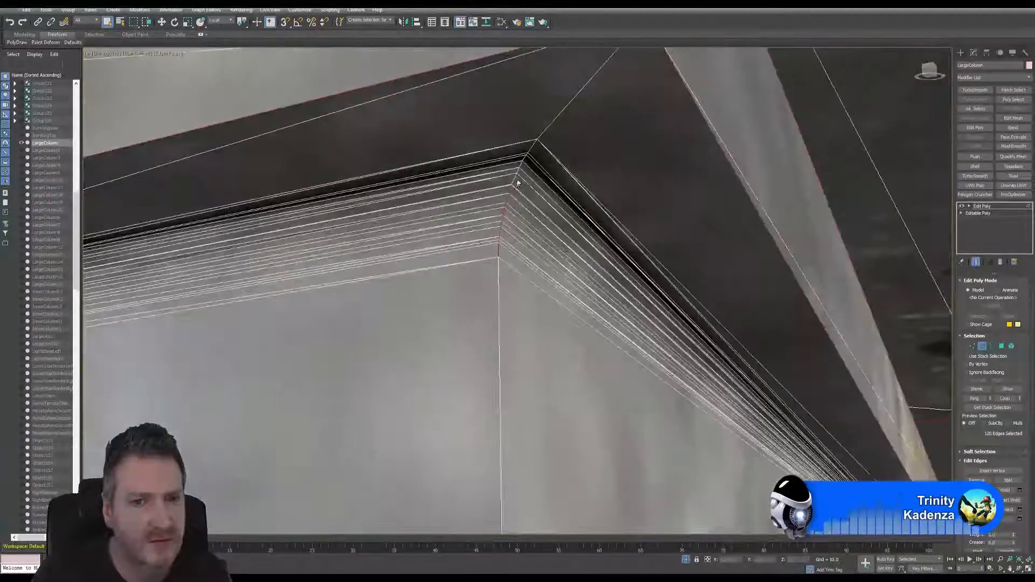
pyautogui.scroll(-5, 513, 189)
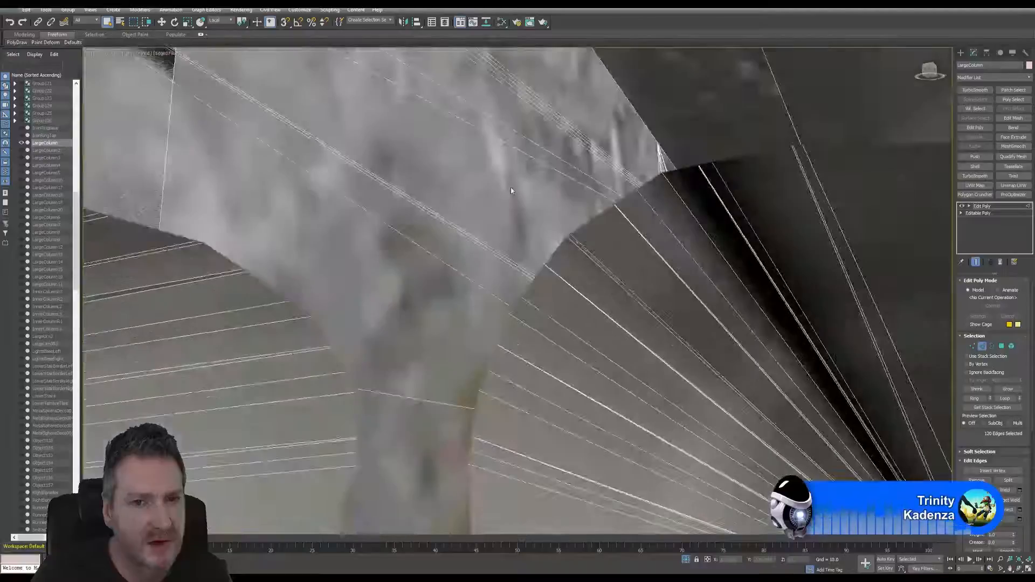
pyautogui.scroll(3, 515, 193)
pyautogui.scroll(2, 515, 193)
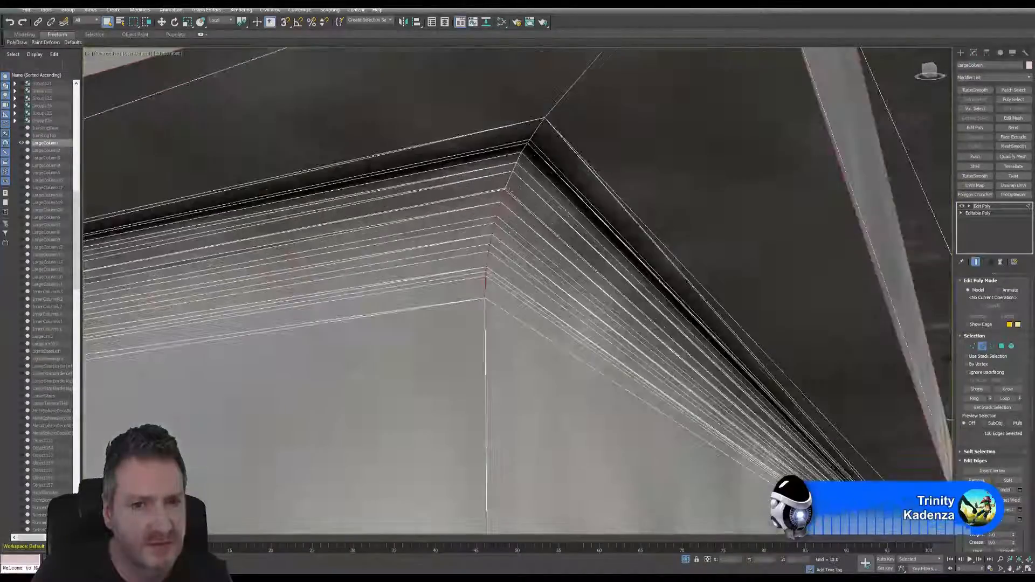
pyautogui.scroll(2, 507, 190)
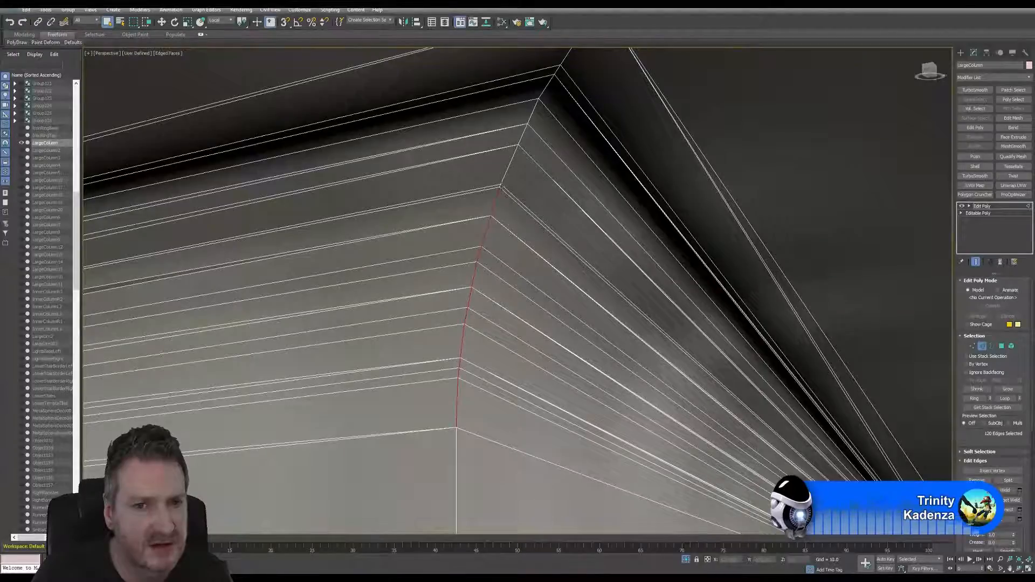
# Undo the stray horizontal edge pick and add the upper short segments of this corner's curved moulding to the selection.
pyautogui.keyDown('ctrl'); pyautogui.click(499, 186); pyautogui.keyUp('ctrl')
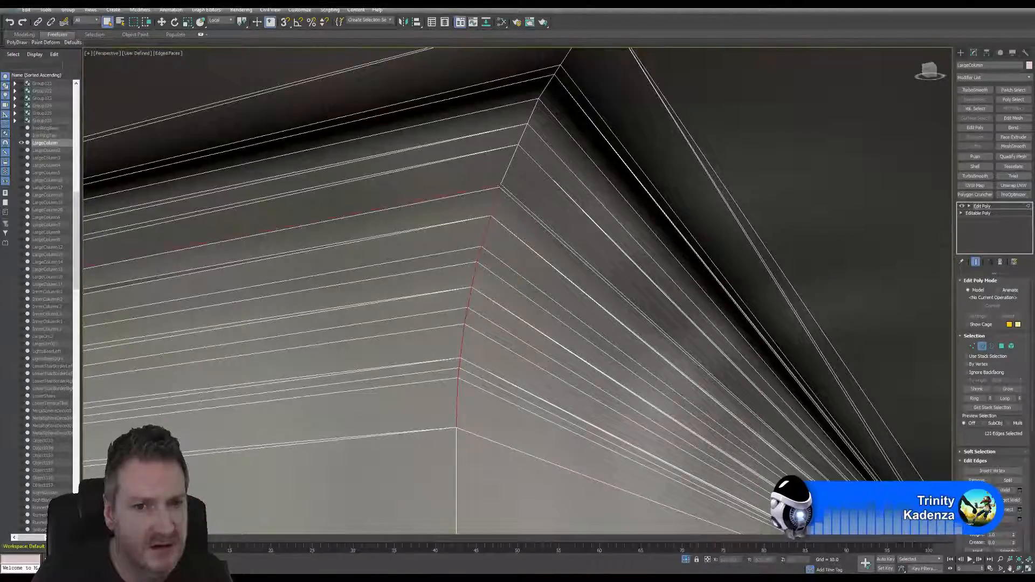
pyautogui.click(10, 23)
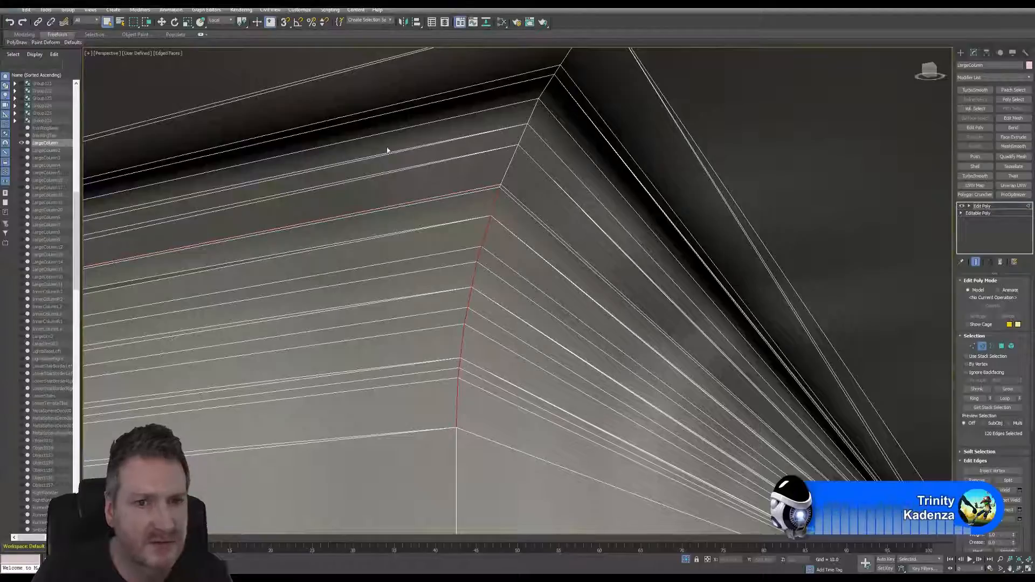
pyautogui.keyDown('ctrl'); pyautogui.click(512, 160); pyautogui.keyUp('ctrl')
pyautogui.keyDown('ctrl'); pyautogui.click(534, 112); pyautogui.keyUp('ctrl')
pyautogui.keyDown('ctrl'); pyautogui.click(546, 87); pyautogui.keyUp('ctrl')
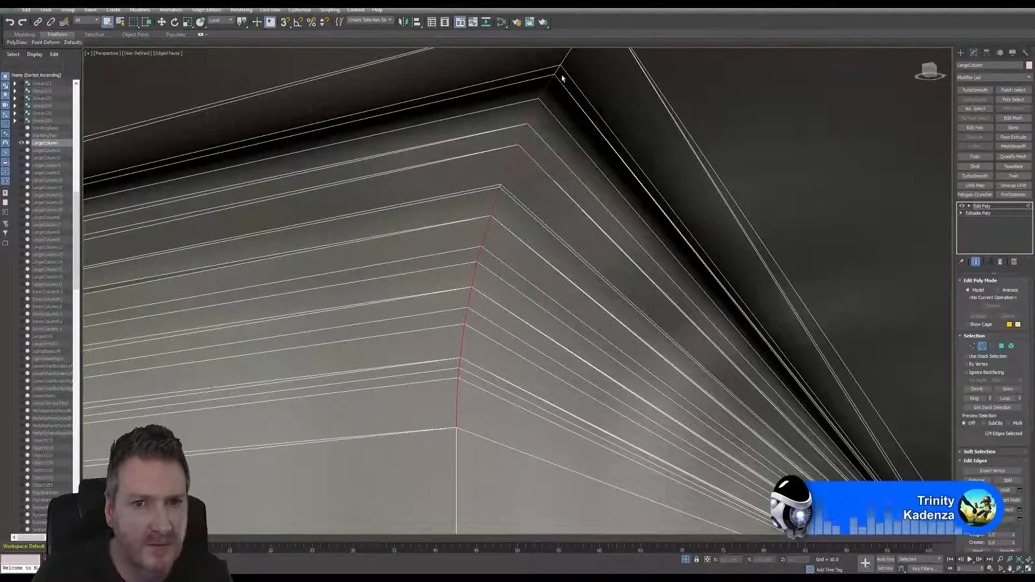
pyautogui.keyDown('ctrl'); pyautogui.click(558, 71); pyautogui.keyUp('ctrl')
# Examine the curved moulding's corner up close for short segments still missing from the edge selection.
pyautogui.scroll(-4, 562, 116)
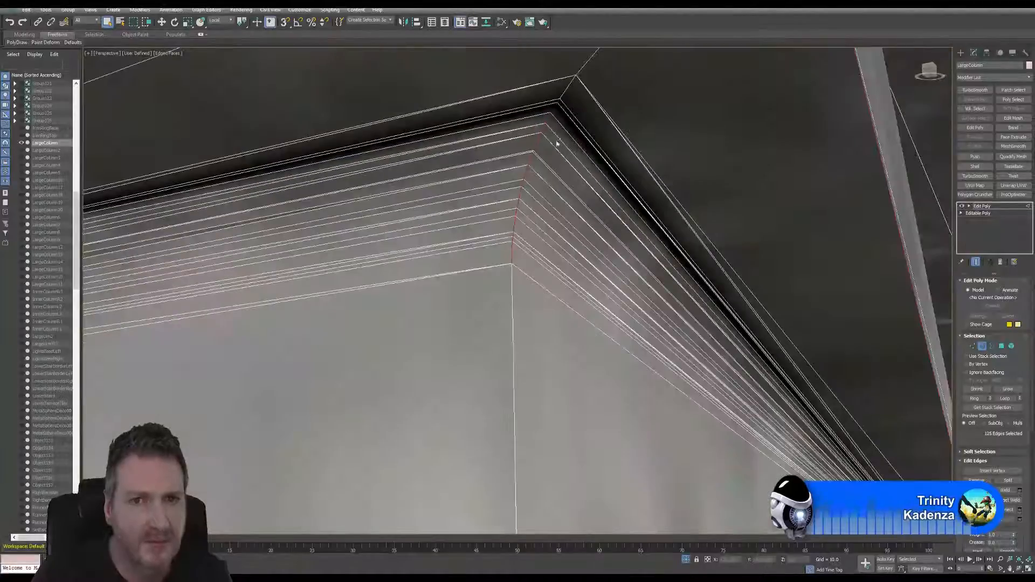
pyautogui.scroll(2, 561, 129)
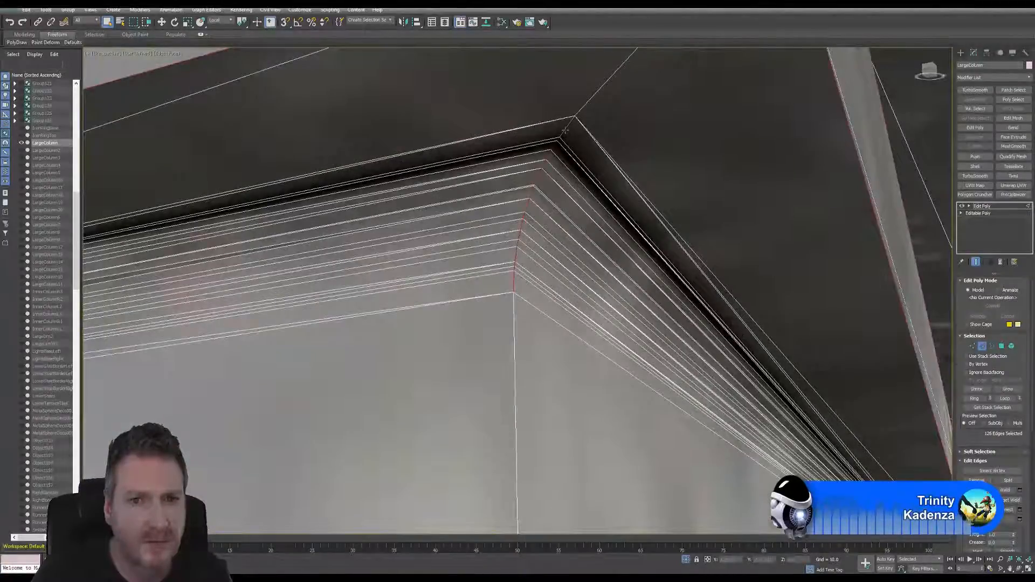
pyautogui.scroll(2, 530, 194)
pyautogui.scroll(3, 542, 186)
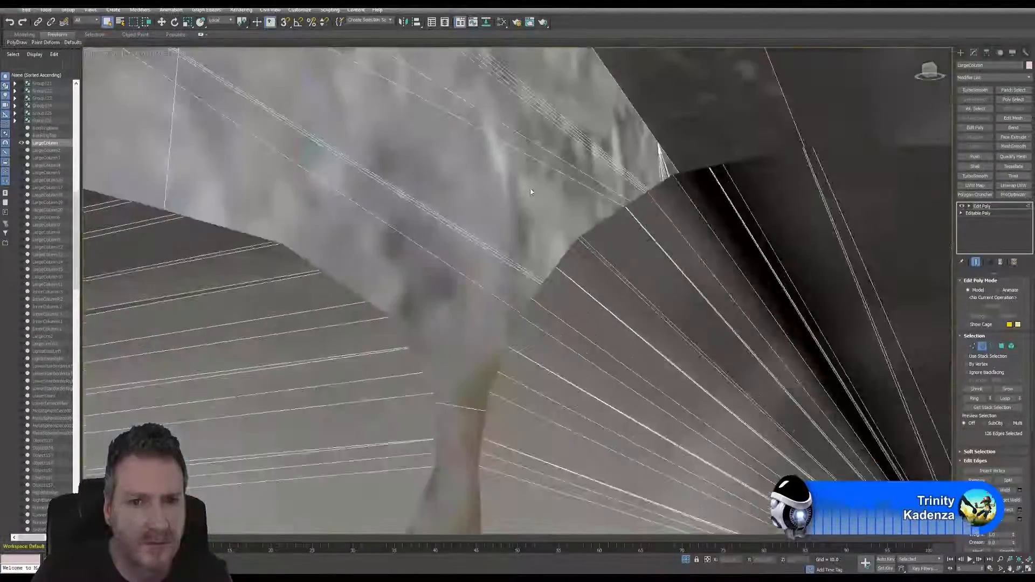
pyautogui.scroll(-5, 539, 192)
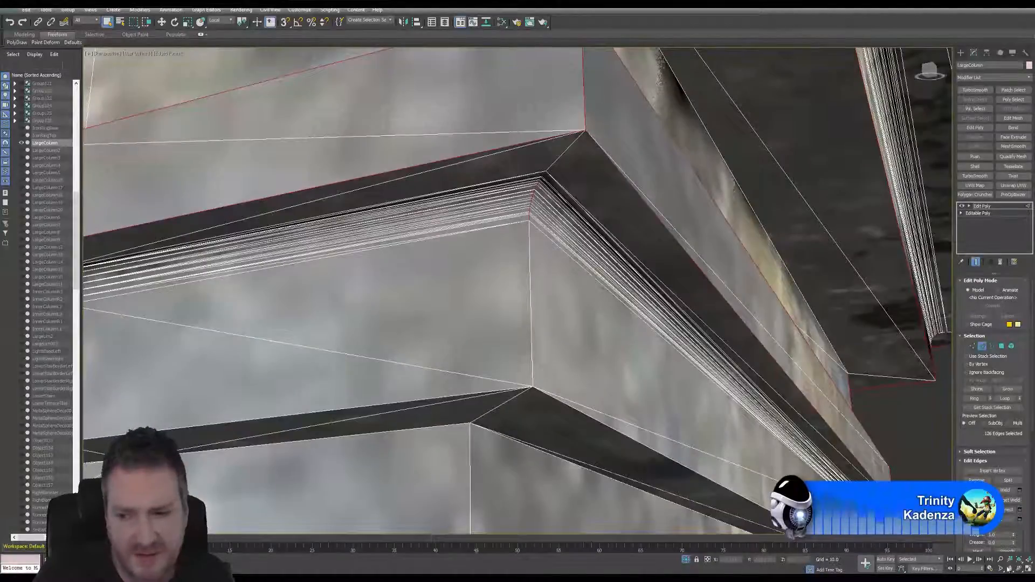
pyautogui.click(1000, 560)
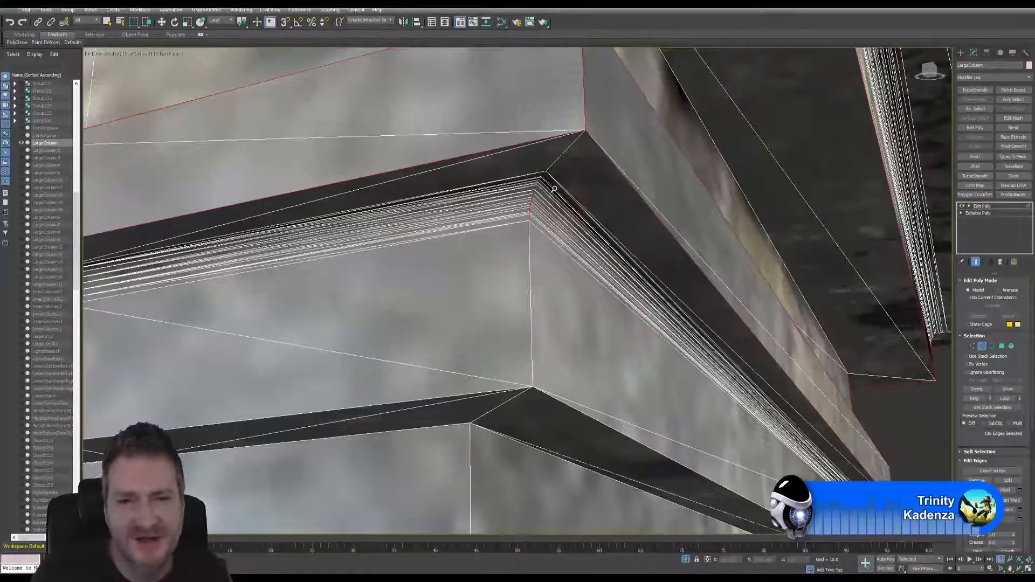
pyautogui.scroll(5, 563, 175)
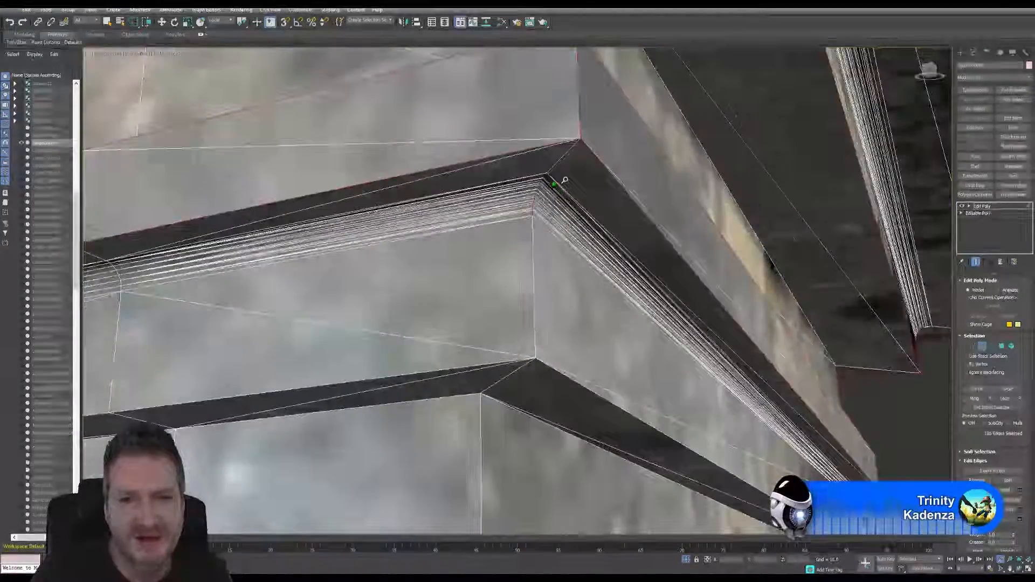
pyautogui.scroll(3, 568, 176)
pyautogui.scroll(4, 573, 177)
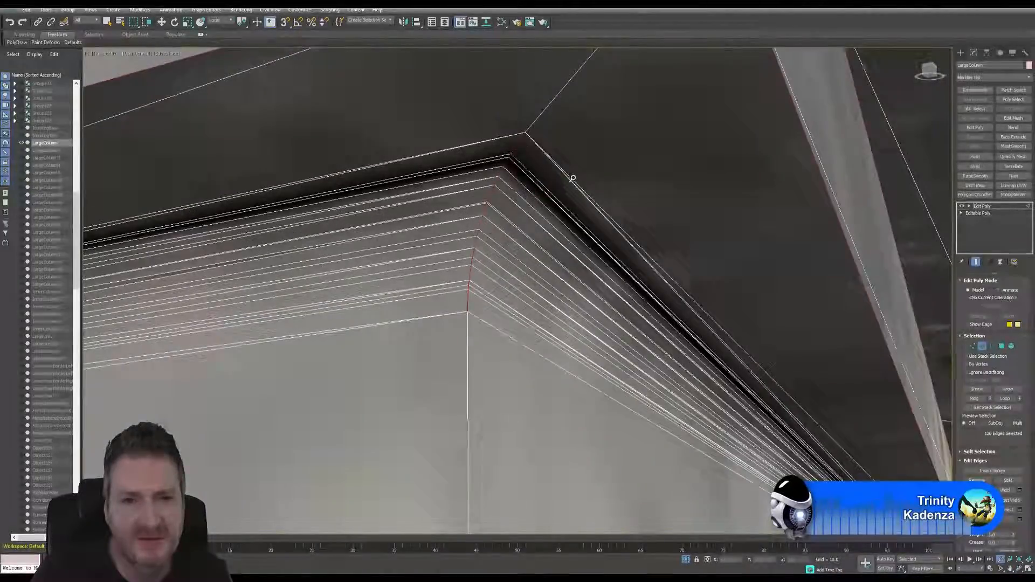
pyautogui.moveTo(573, 178); pyautogui.dragTo(553, 261, button='middle')
pyautogui.scroll(3, 488, 252)
pyautogui.scroll(3, 479, 271)
pyautogui.scroll(-4, 478, 272)
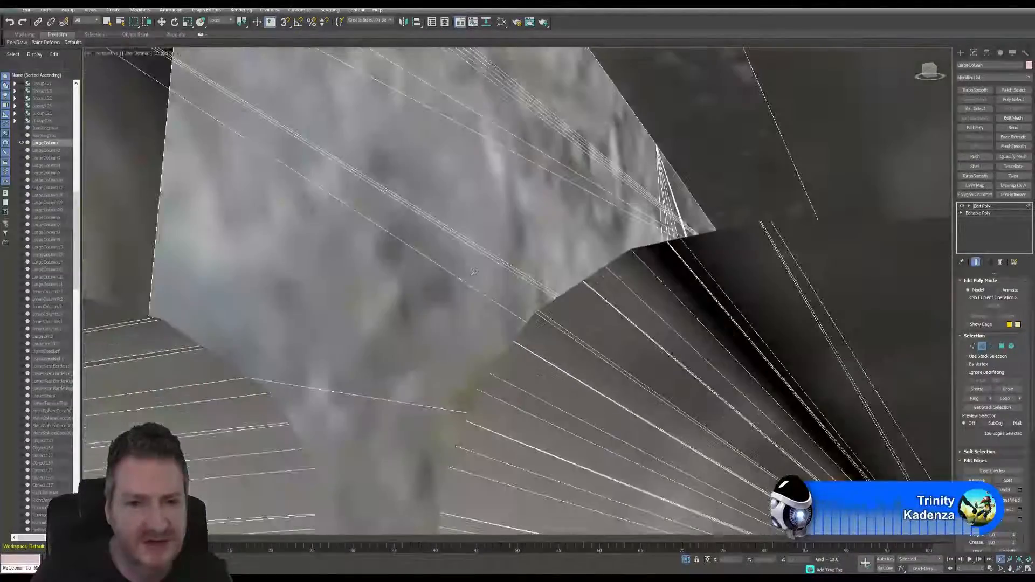
pyautogui.scroll(4, 482, 262)
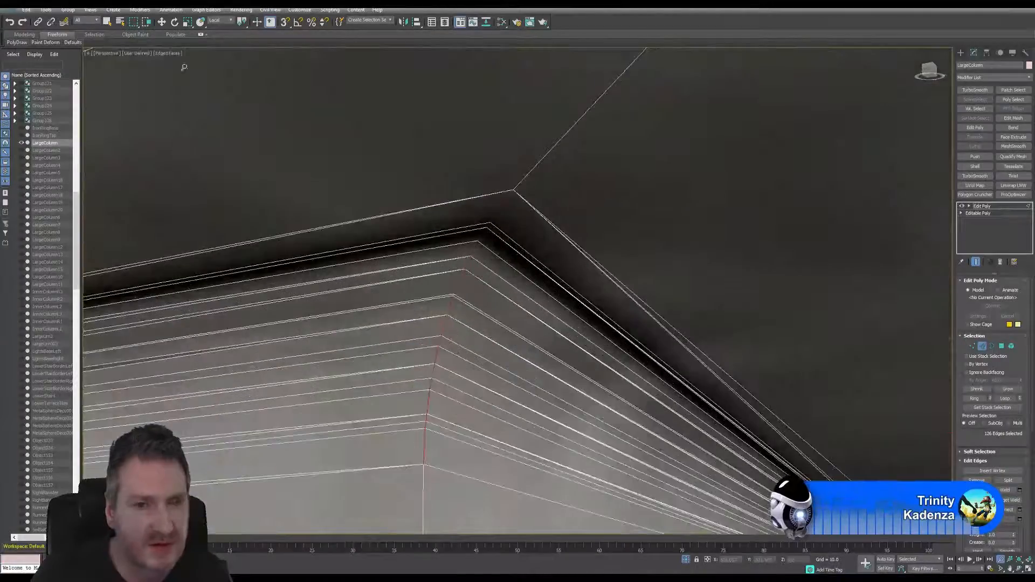
# Add the missed tiny corner segment of the curved moulding and remove the stray horizontal edges from the selection.
pyautogui.click(108, 22)
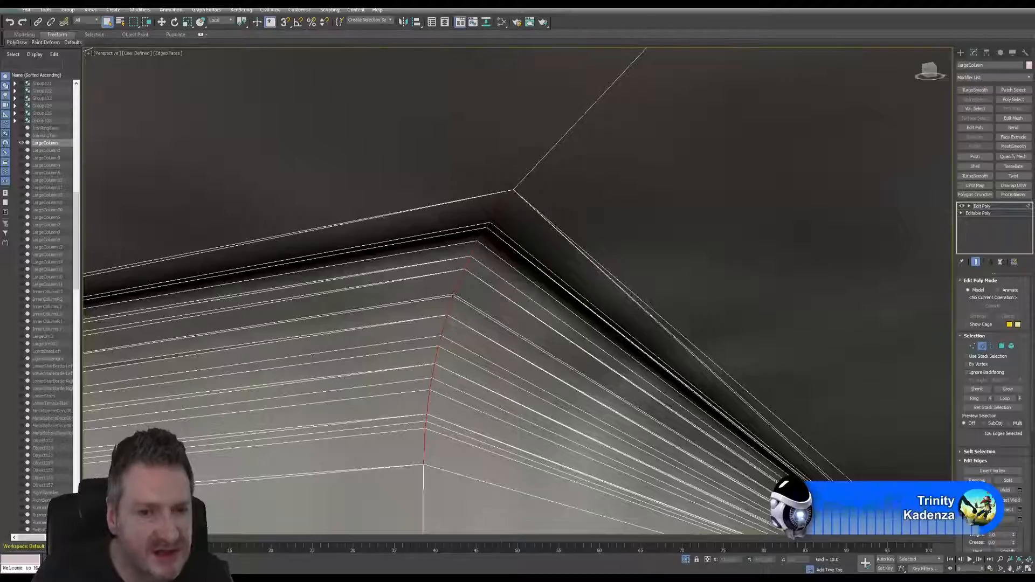
pyautogui.keyDown('ctrl'); pyautogui.doubleClick(446, 304); pyautogui.keyUp('ctrl')
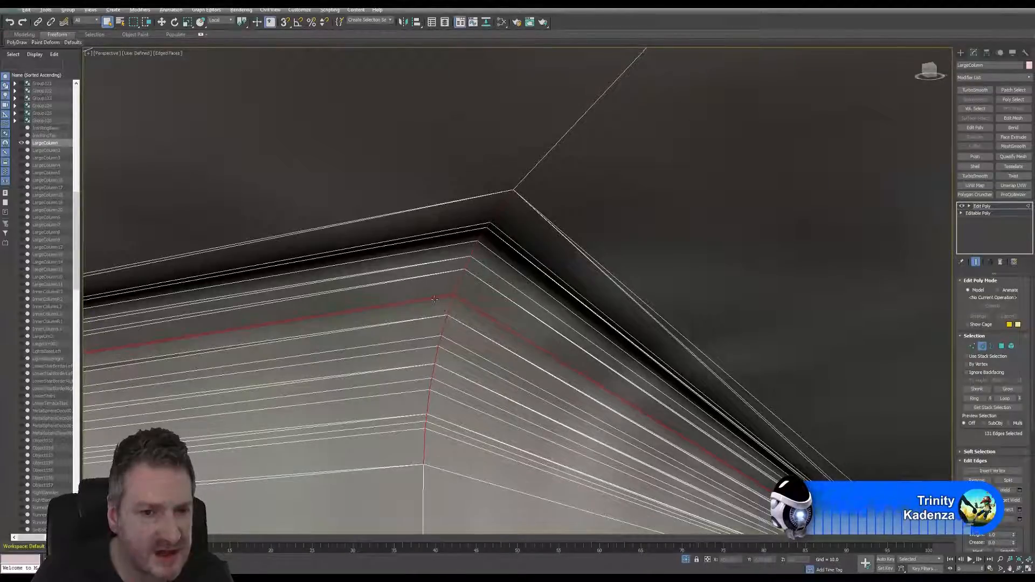
pyautogui.keyDown('alt'); pyautogui.click(431, 306); pyautogui.keyUp('alt')
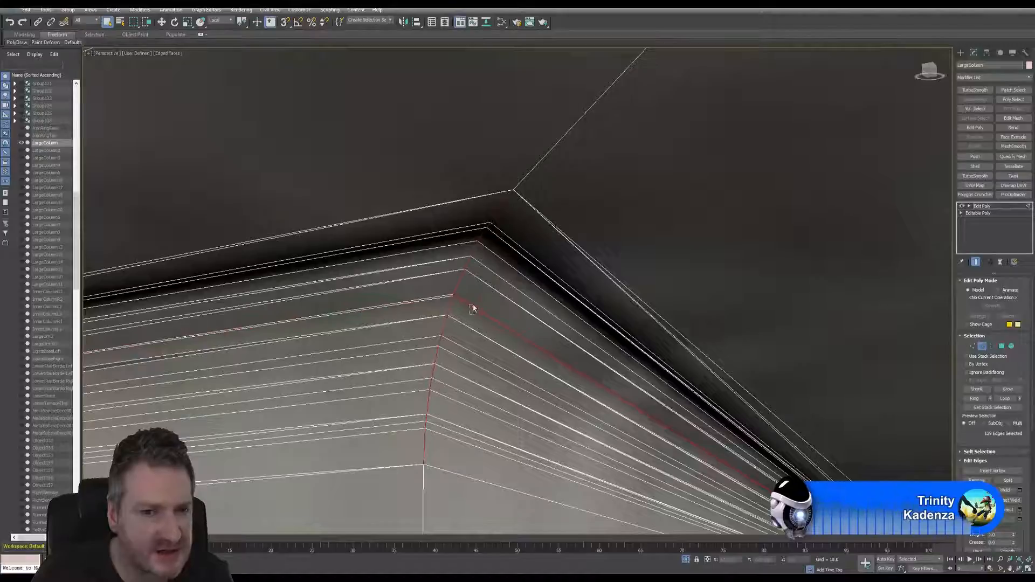
pyautogui.keyDown('alt'); pyautogui.moveTo(472, 309); pyautogui.dragTo(489, 242, button='middle'); pyautogui.keyUp('alt')
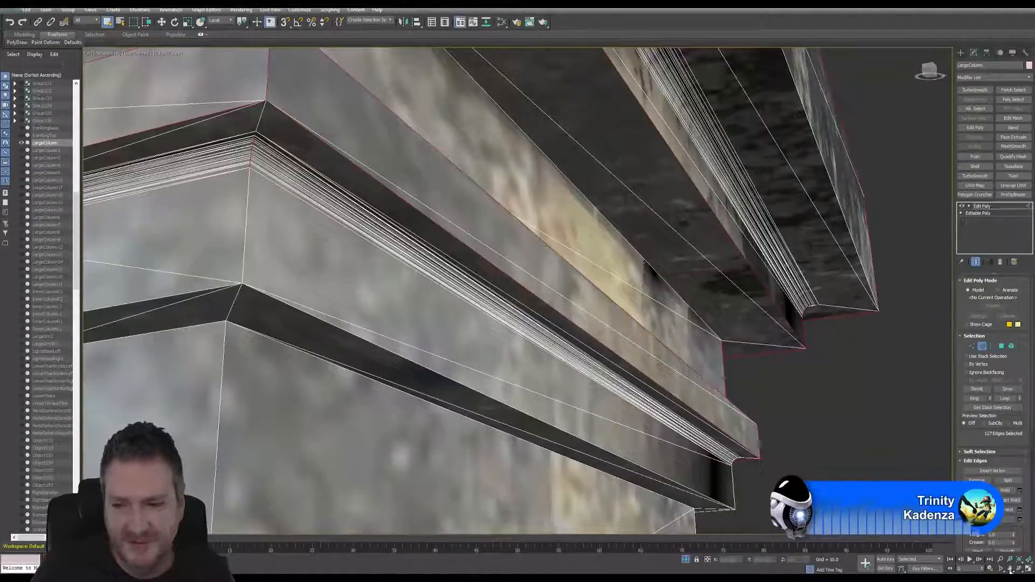
# Add the vertical corner edge below the curved moulding at the next column corner to the selection.
pyautogui.click(1022, 570)
pyautogui.moveTo(547, 322); pyautogui.dragTo(472, 266)
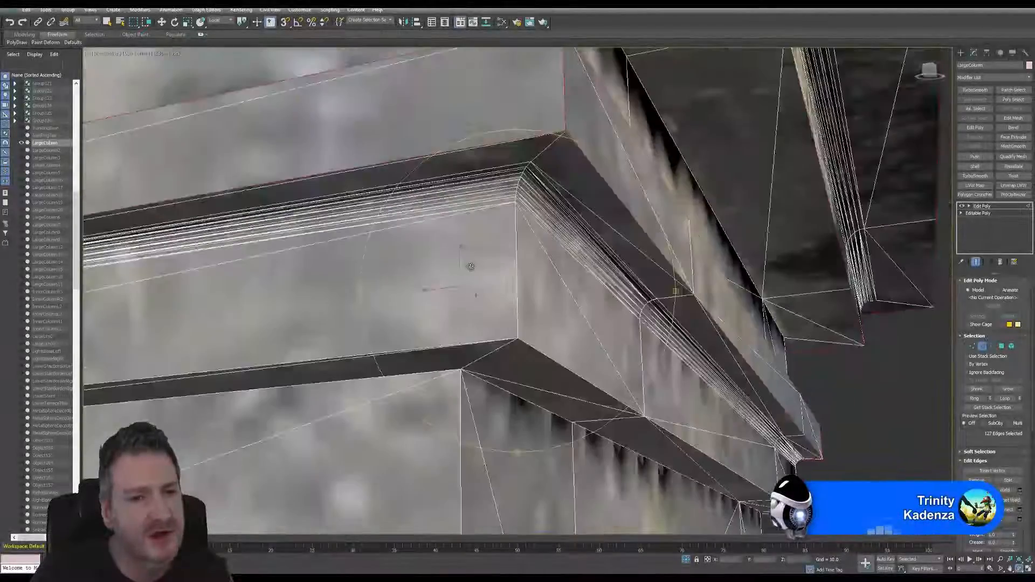
pyautogui.moveTo(513, 250); pyautogui.dragTo(504, 275, button='middle')
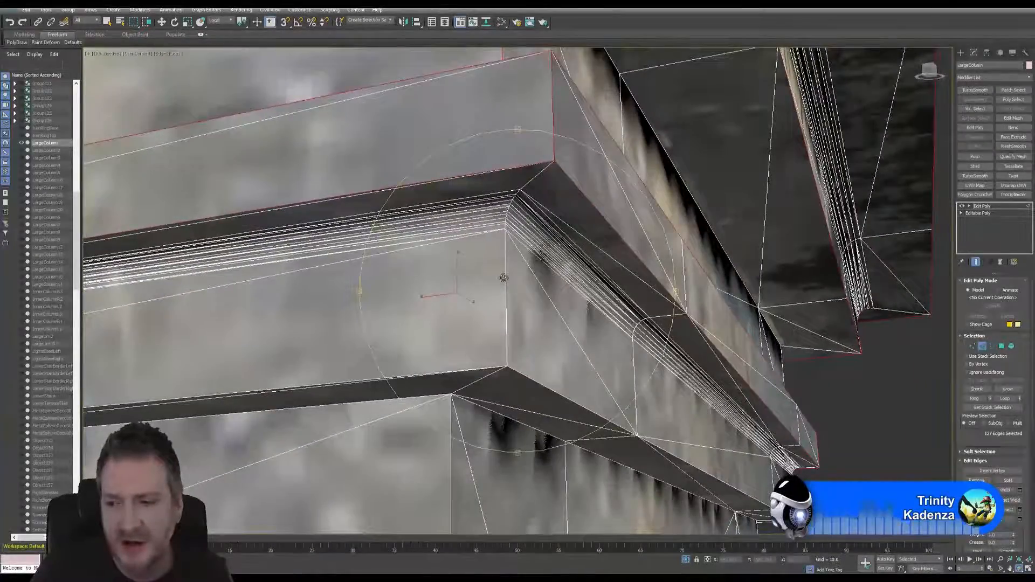
pyautogui.click(107, 21)
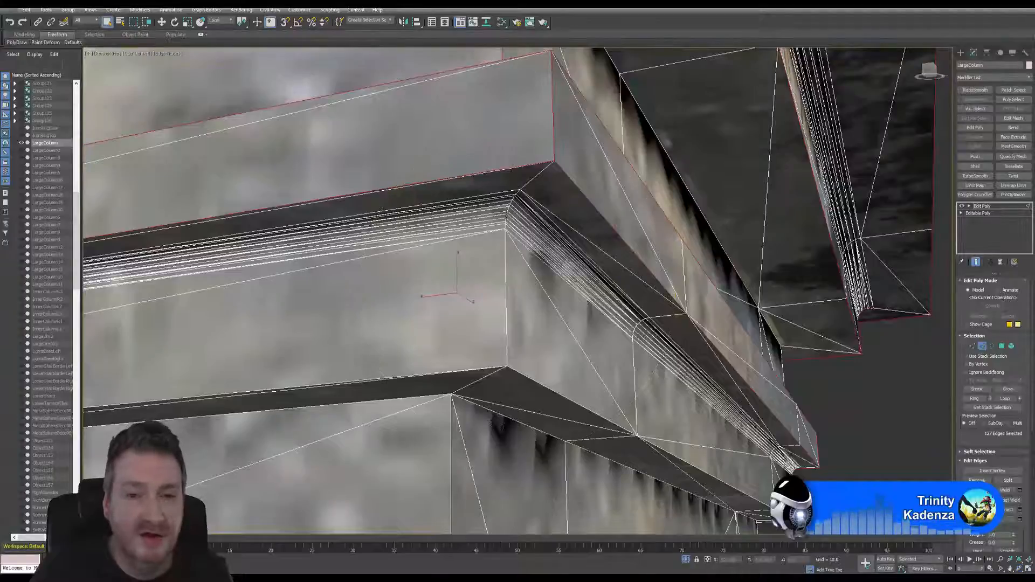
pyautogui.scroll(2, 509, 288)
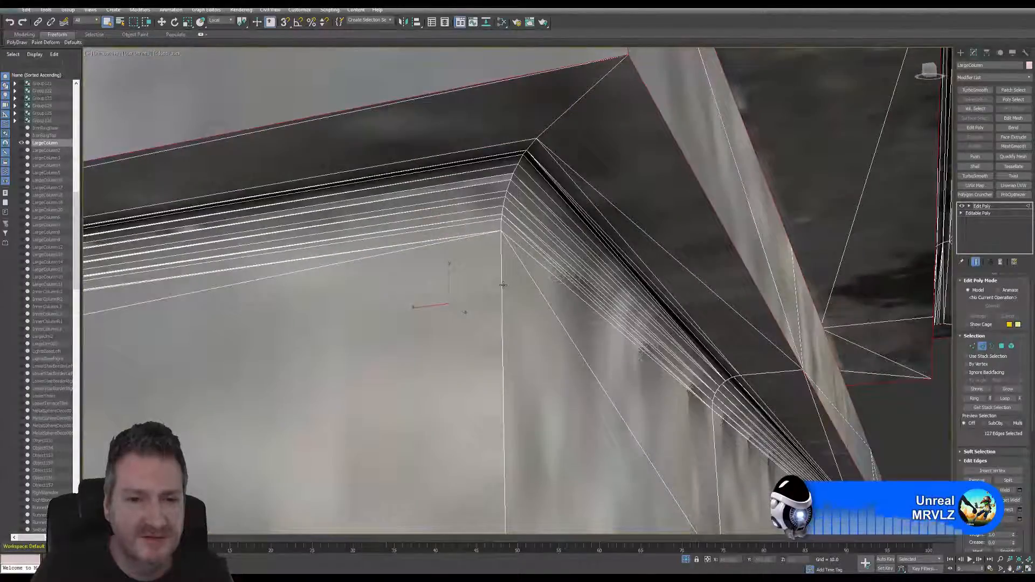
pyautogui.keyDown('ctrl'); pyautogui.click(505, 288); pyautogui.keyUp('ctrl')
# Add the short segments of the curved moulding above that vertical edge, up to the ledge's underside, to the selection.
pyautogui.scroll(1, 501, 229)
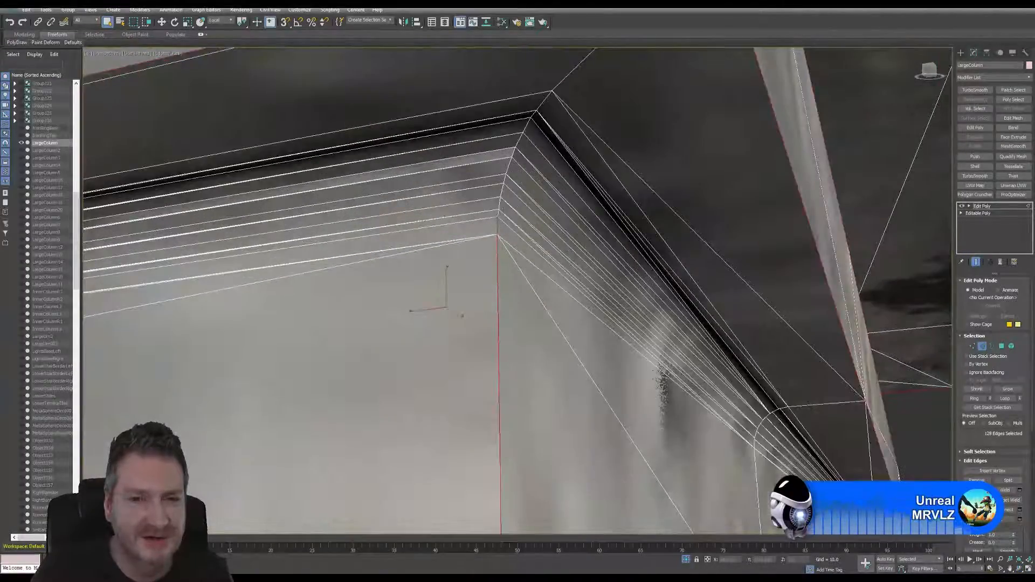
pyautogui.keyDown('ctrl'); pyautogui.click(498, 215); pyautogui.keyUp('ctrl')
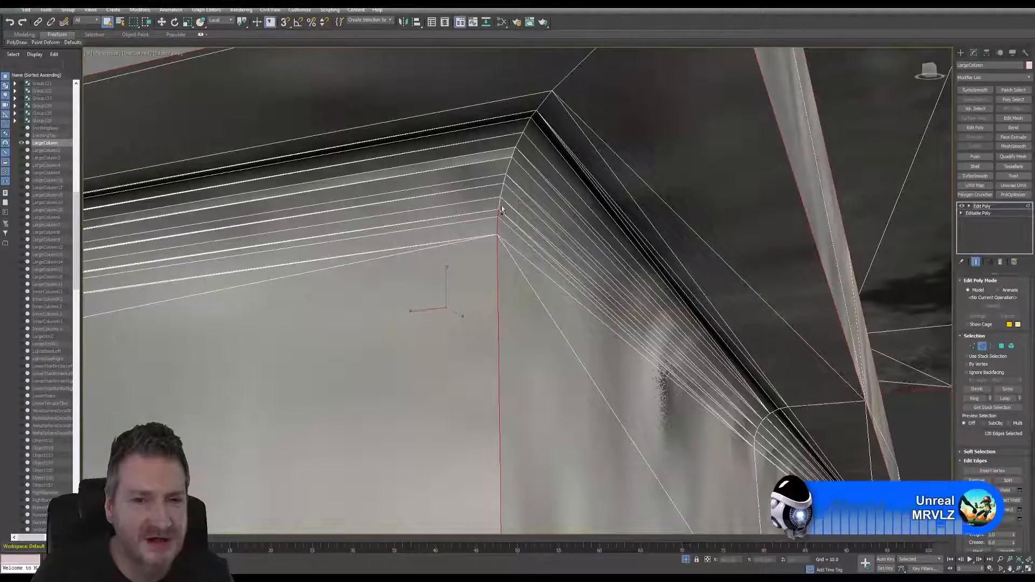
pyautogui.keyDown('ctrl'); pyautogui.click(508, 166); pyautogui.keyUp('ctrl')
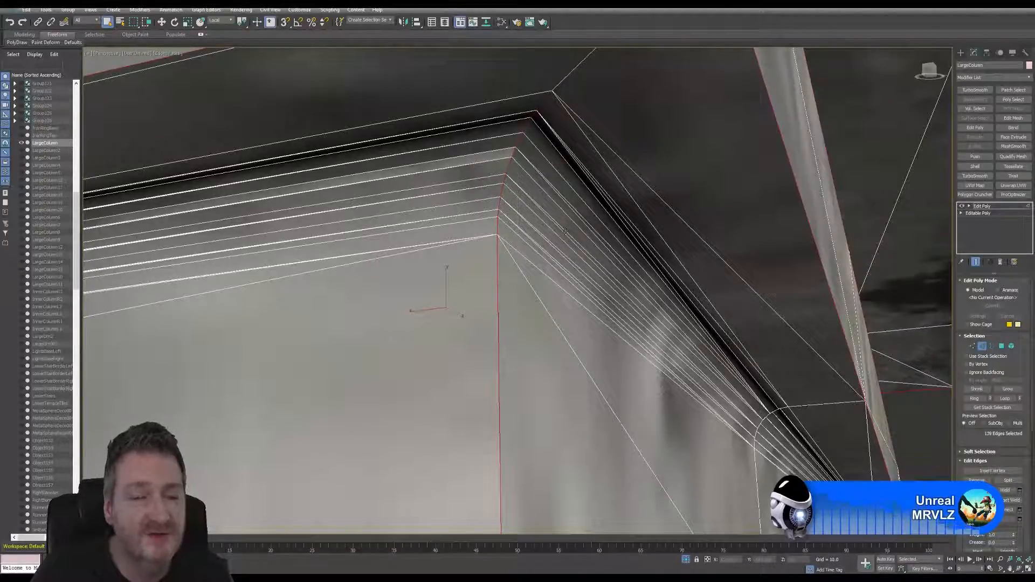
# Orbit to the following column corner and add its vertical edge below the curved moulding to the selection.
pyautogui.scroll(-4, 565, 231)
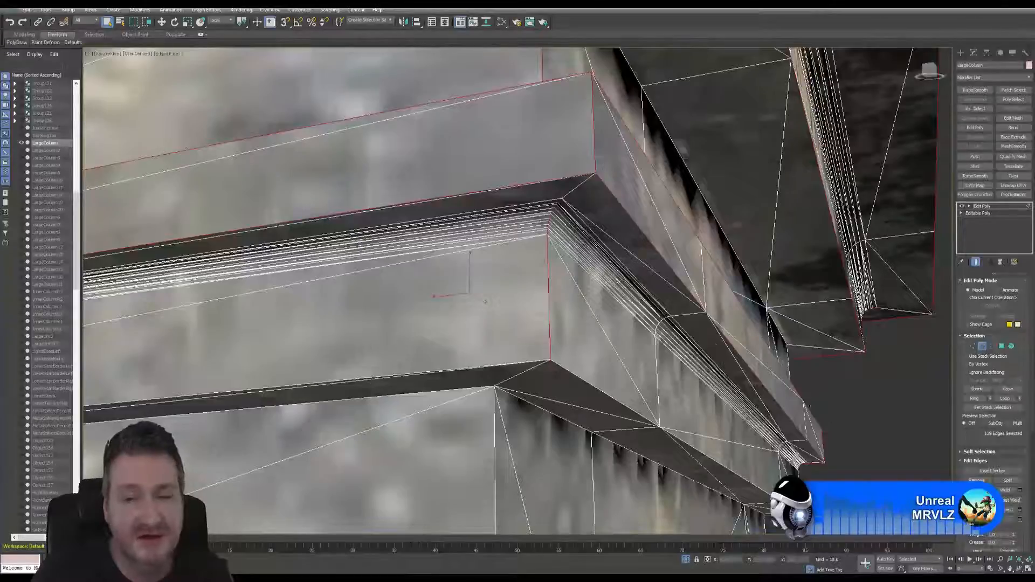
pyautogui.click(1019, 570)
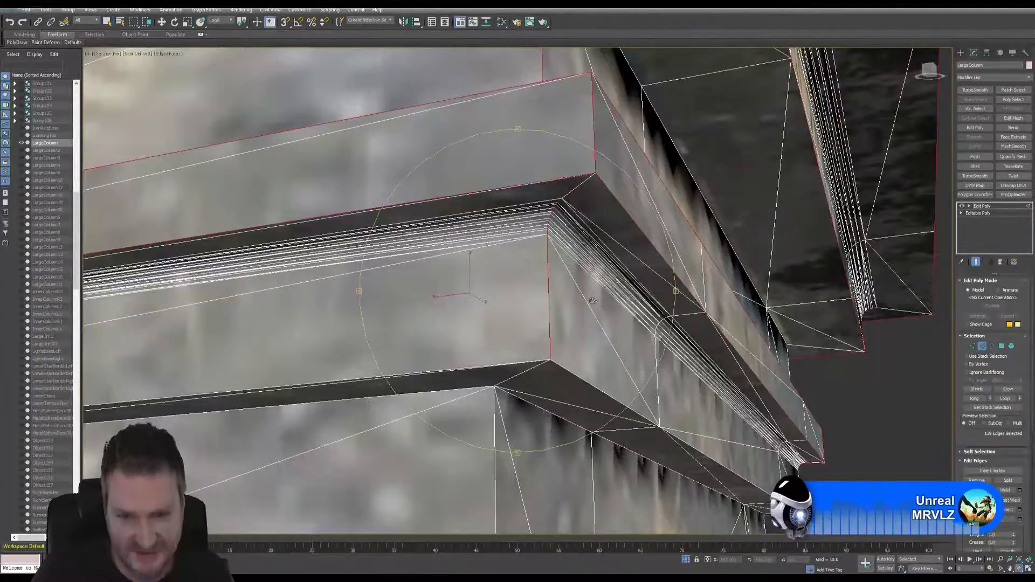
pyautogui.moveTo(562, 288); pyautogui.dragTo(571, 405)
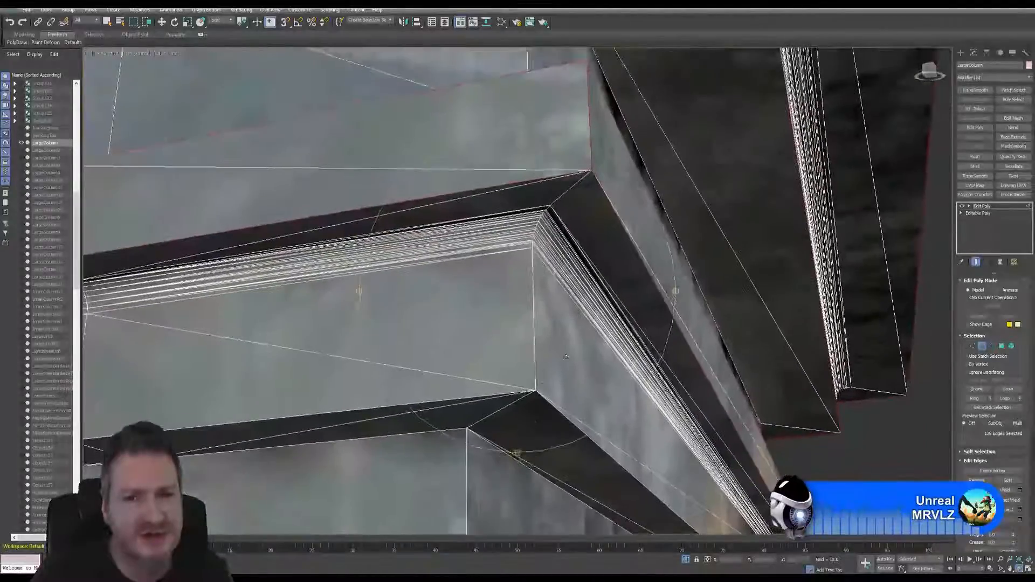
pyautogui.click(107, 22)
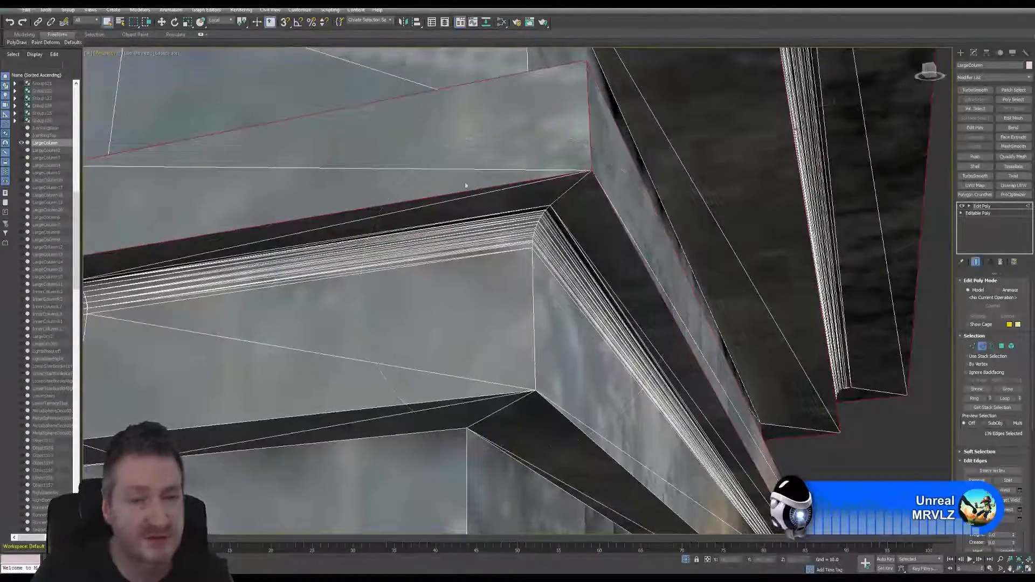
pyautogui.keyDown('ctrl'); pyautogui.click(534, 282); pyautogui.keyUp('ctrl')
# Add the lower short corner segments of the curved moulding directly above this vertical edge to the selection.
pyautogui.scroll(4, 539, 248)
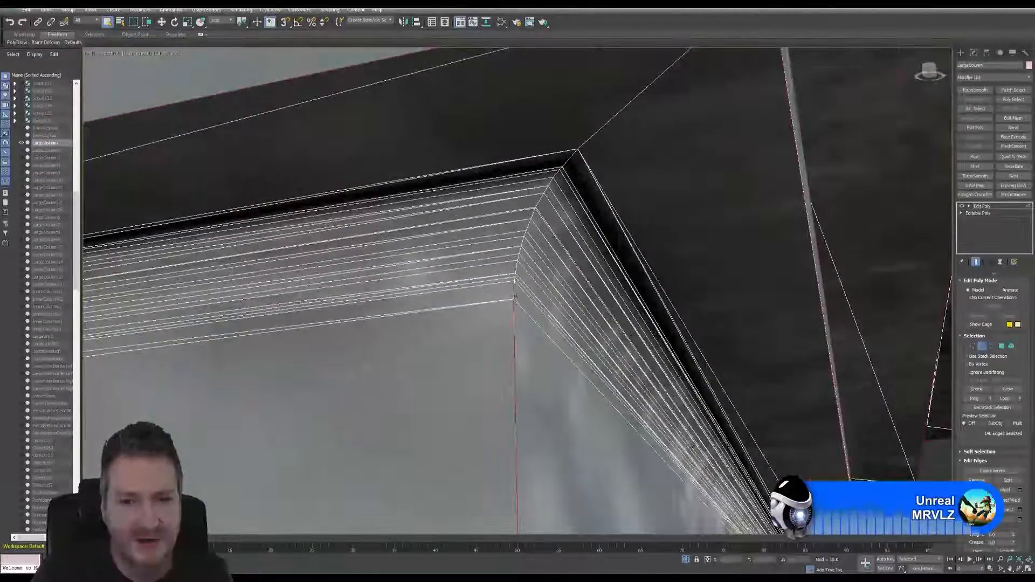
pyautogui.keyDown('ctrl'); pyautogui.click(513, 295); pyautogui.keyUp('ctrl')
pyautogui.scroll(3, 518, 280)
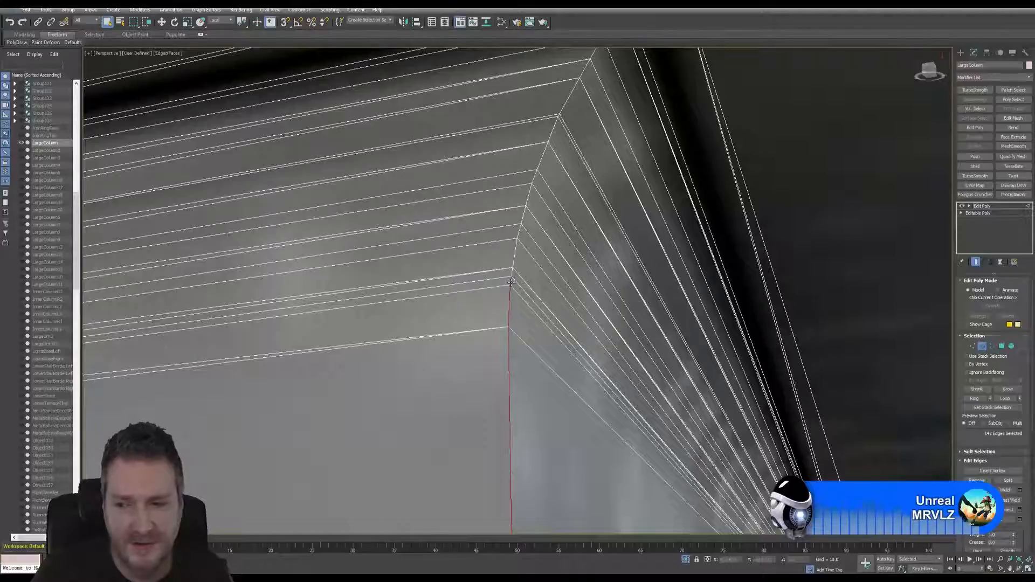
pyautogui.keyDown('ctrl'); pyautogui.click(515, 258); pyautogui.keyUp('ctrl')
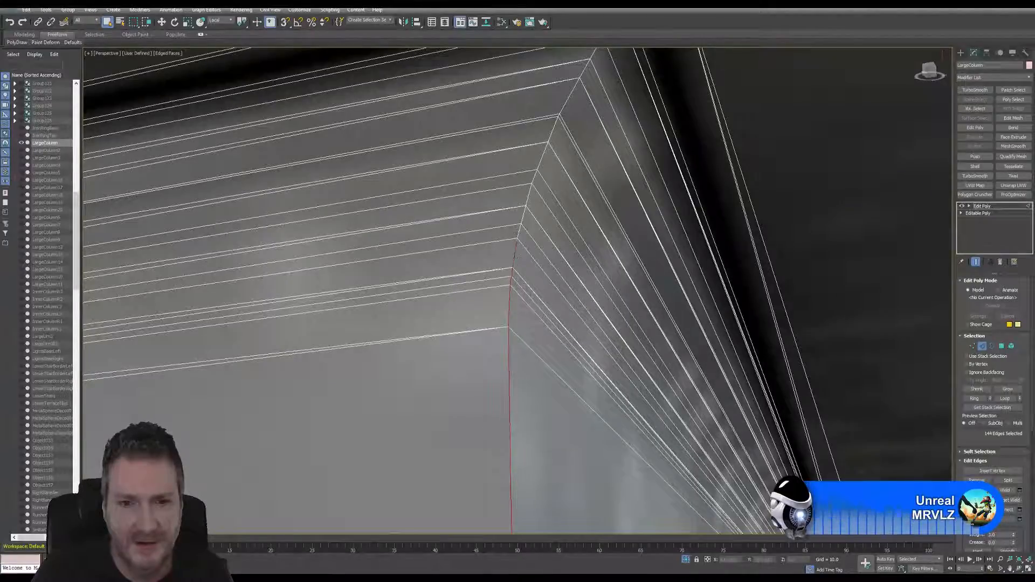
pyautogui.keyDown('ctrl'); pyautogui.click(524, 211); pyautogui.keyUp('ctrl')
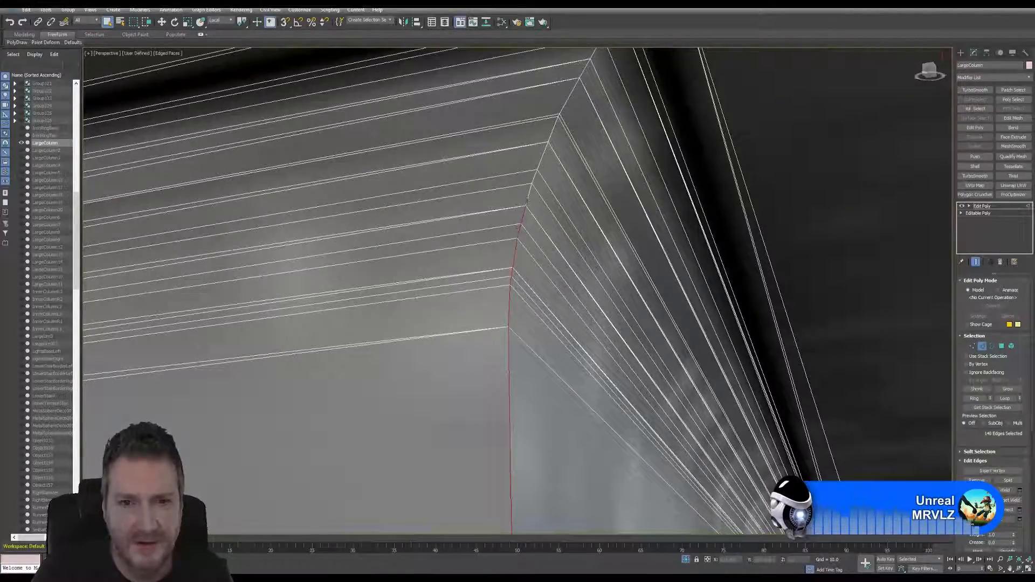
# Add the remaining upper short segments of this corner's curved moulding, up to the dark recess, to the selection.
pyautogui.keyDown('alt'); pyautogui.moveTo(539, 165); pyautogui.dragTo(510, 219, button='middle'); pyautogui.keyUp('alt')
pyautogui.keyDown('ctrl'); pyautogui.click(510, 218); pyautogui.keyUp('ctrl')
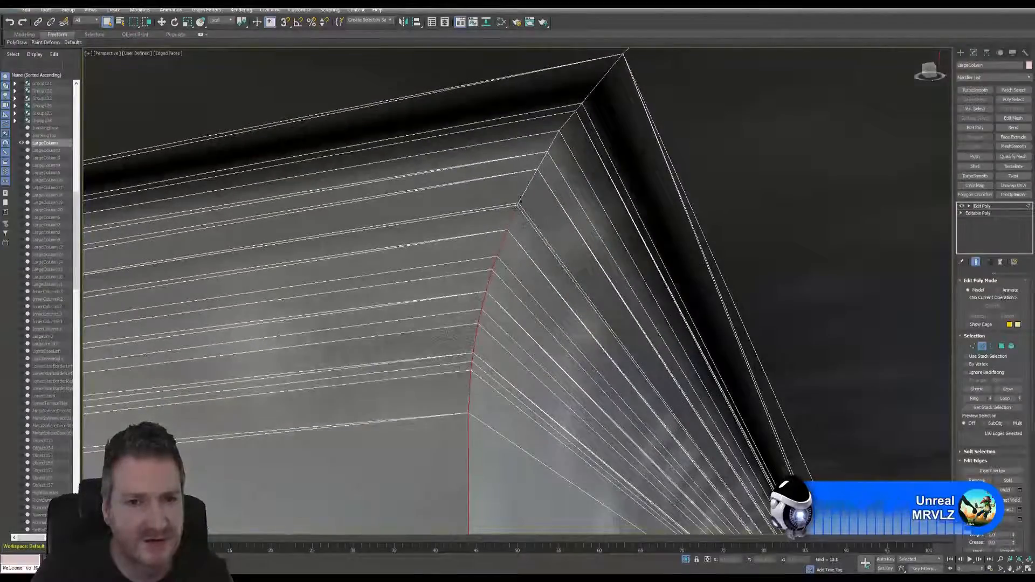
pyautogui.keyDown('ctrl'); pyautogui.click(526, 189); pyautogui.keyUp('ctrl')
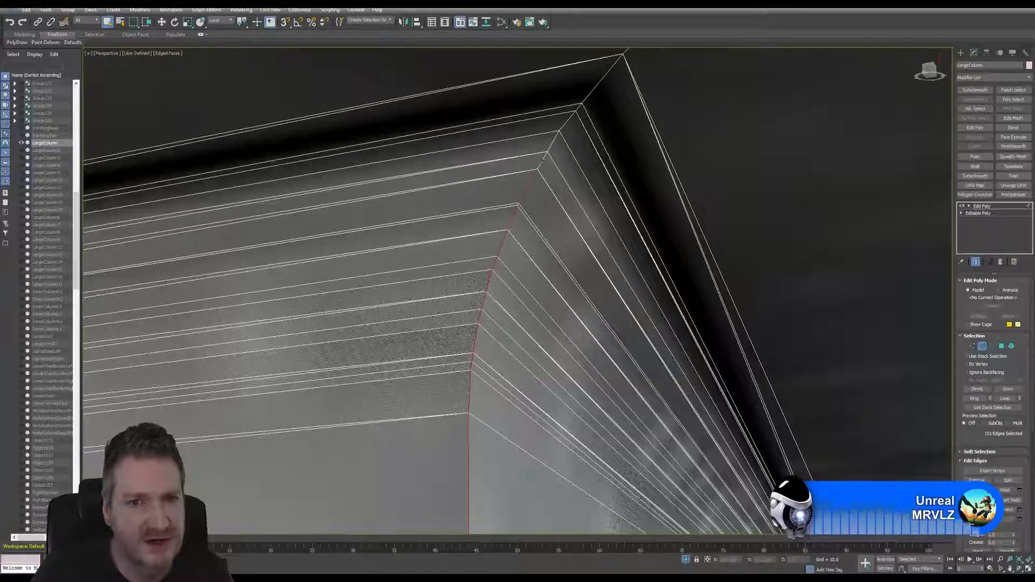
pyautogui.keyDown('ctrl'); pyautogui.click(553, 143); pyautogui.keyUp('ctrl')
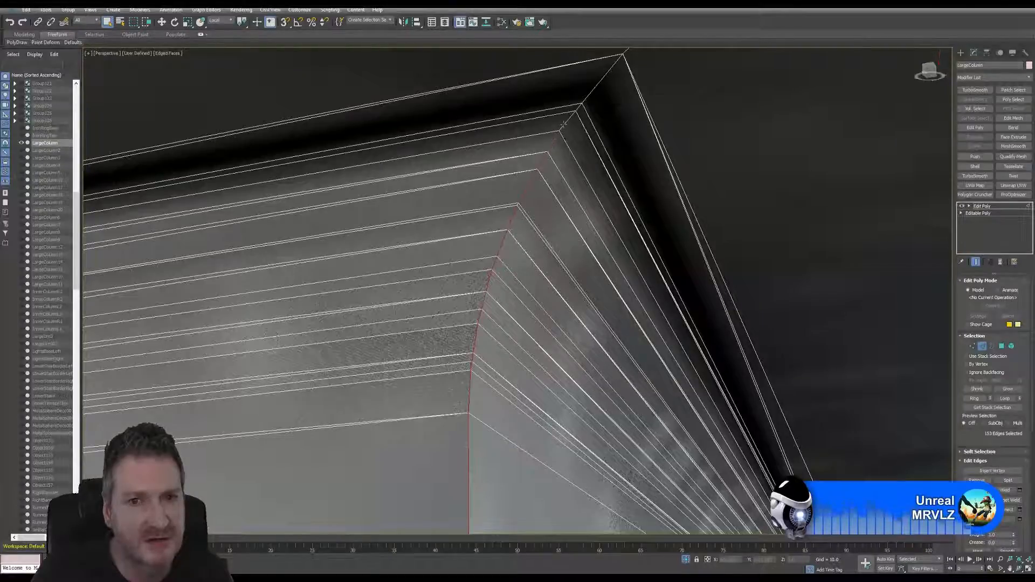
pyautogui.keyDown('ctrl'); pyautogui.click(563, 124); pyautogui.keyUp('ctrl')
pyautogui.keyDown('ctrl'); pyautogui.click(585, 100); pyautogui.keyUp('ctrl')
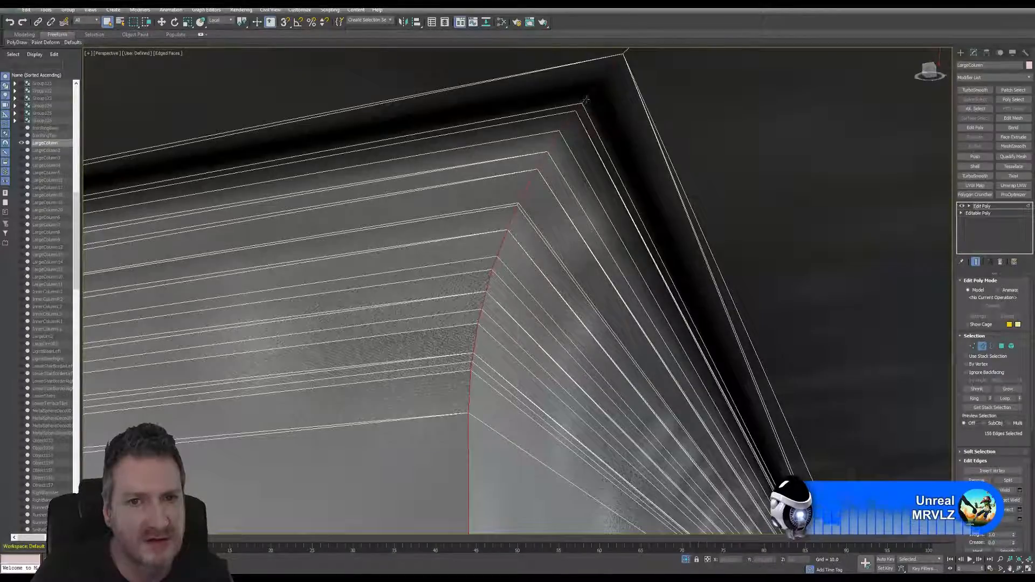
# Add the tiny segment on the corner line of the curved moulding to the selection, deselecting the long horizontal edge loops picked with it.
pyautogui.scroll(2, 521, 200)
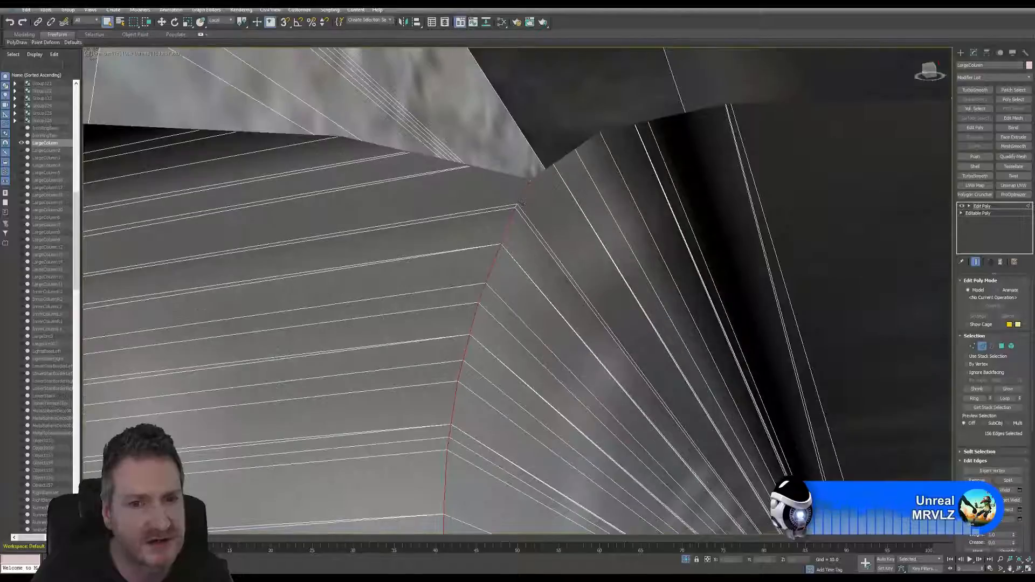
pyautogui.scroll(-2, 518, 208)
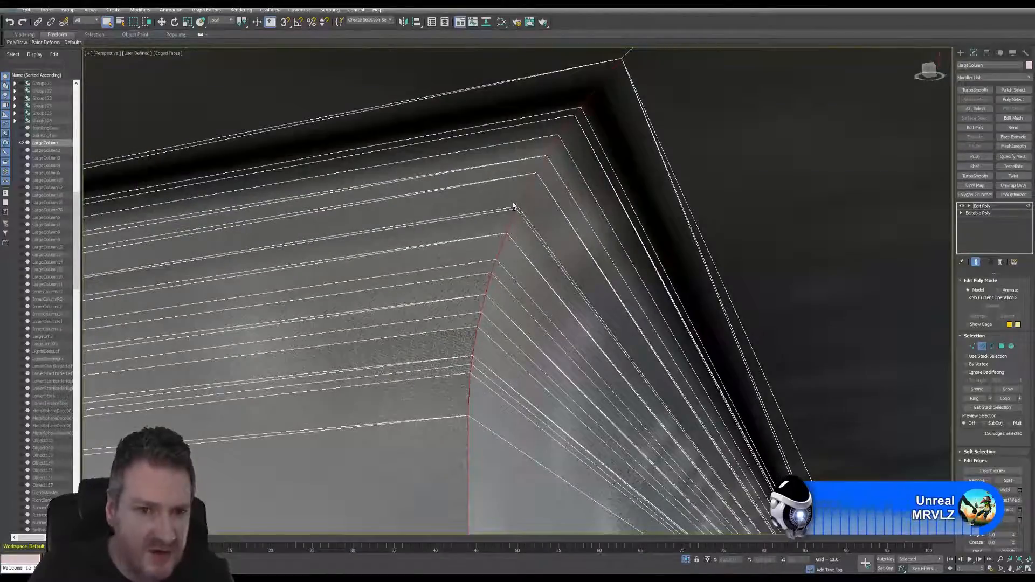
pyautogui.keyDown('ctrl'); pyautogui.doubleClick(513, 210); pyautogui.keyUp('ctrl')
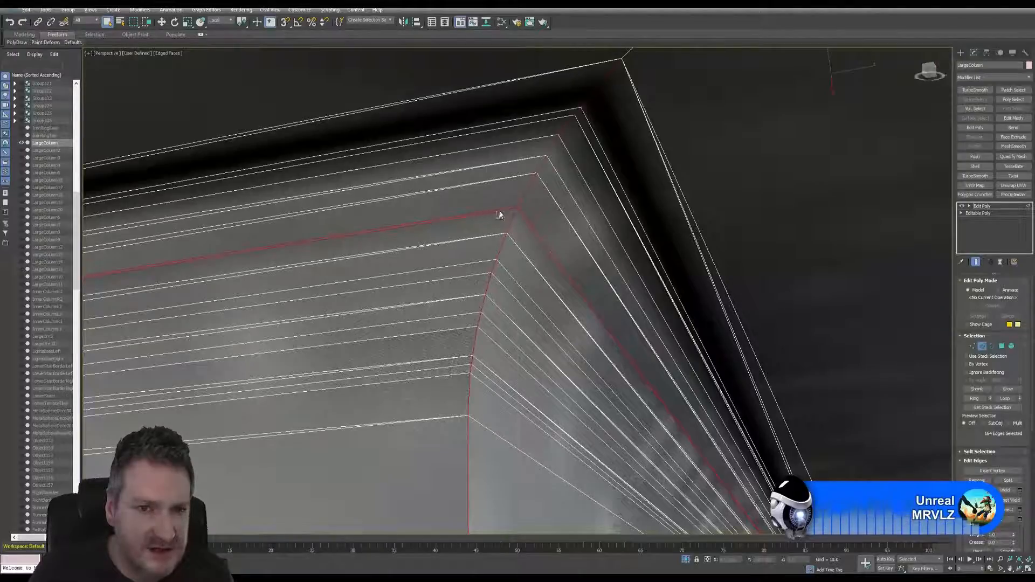
pyautogui.keyDown('alt'); pyautogui.doubleClick(500, 214); pyautogui.keyUp('alt')
pyautogui.keyDown('alt'); pyautogui.click(526, 224); pyautogui.keyUp('alt')
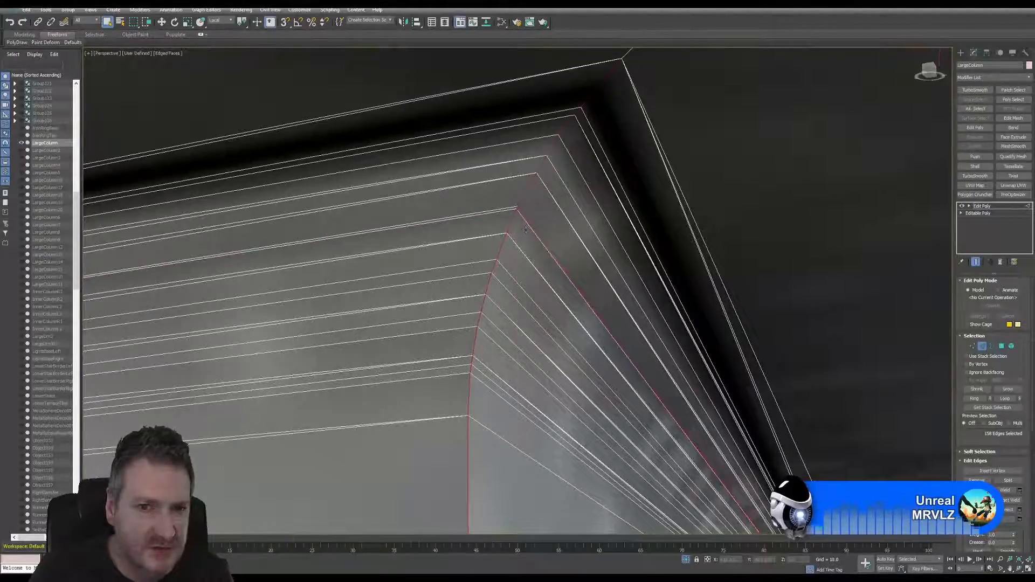
pyautogui.keyDown('alt'); pyautogui.click(514, 217); pyautogui.keyUp('alt')
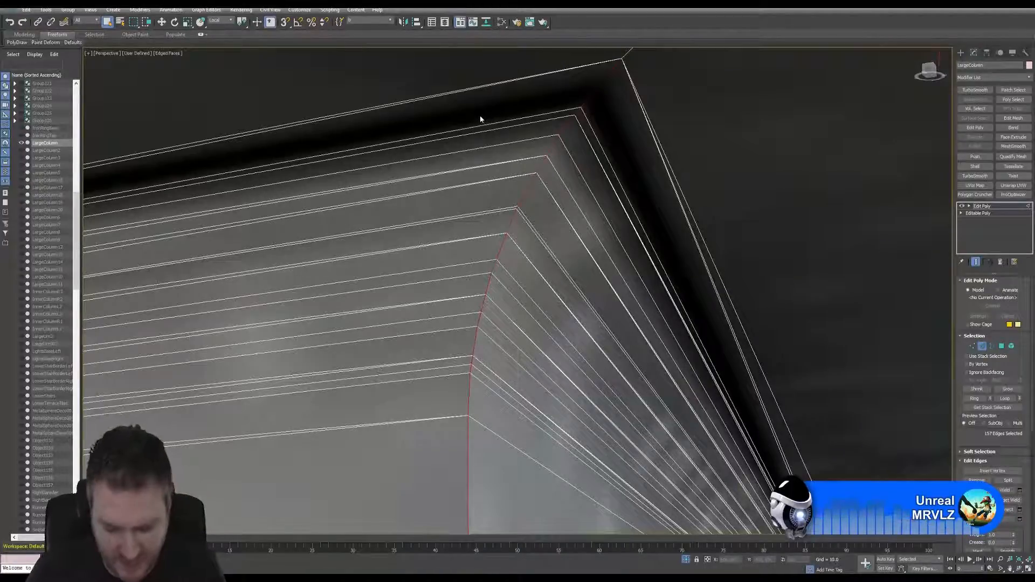
# Orbit to the lower moulding and add its band's vertical corner edge and the narrow side's lower border edge to the selection.
pyautogui.moveTo(699, 173); pyautogui.dragTo(565, 199, button='middle')
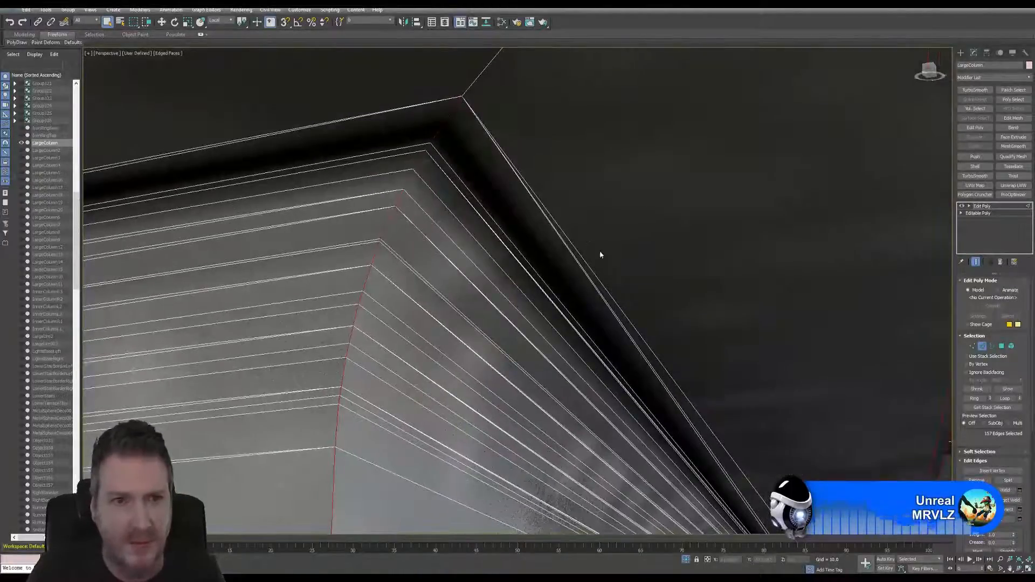
pyautogui.scroll(-3, 600, 255)
pyautogui.moveTo(648, 285); pyautogui.dragTo(610, 267, button='middle')
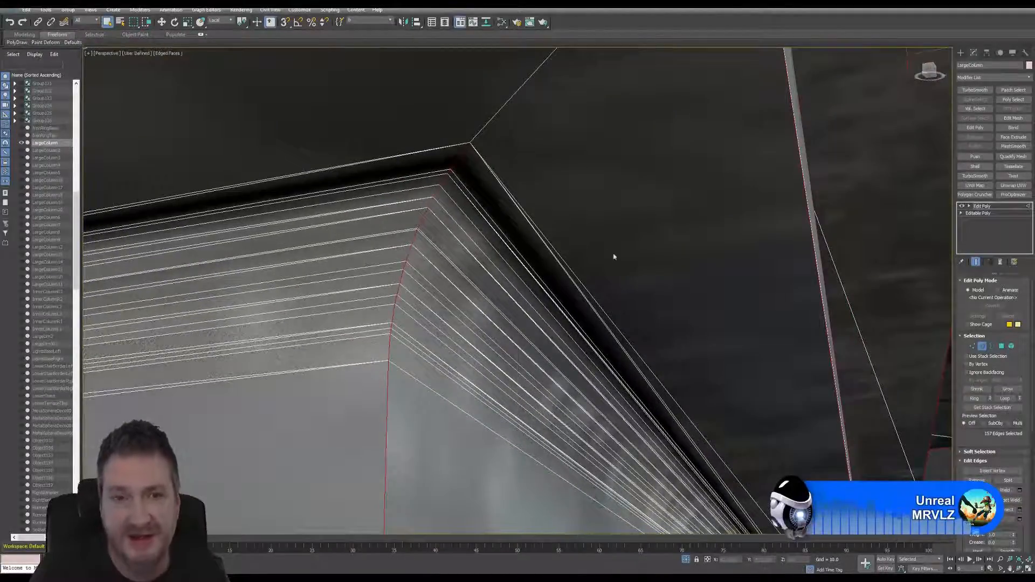
pyautogui.moveTo(634, 268); pyautogui.dragTo(640, 306, button='middle')
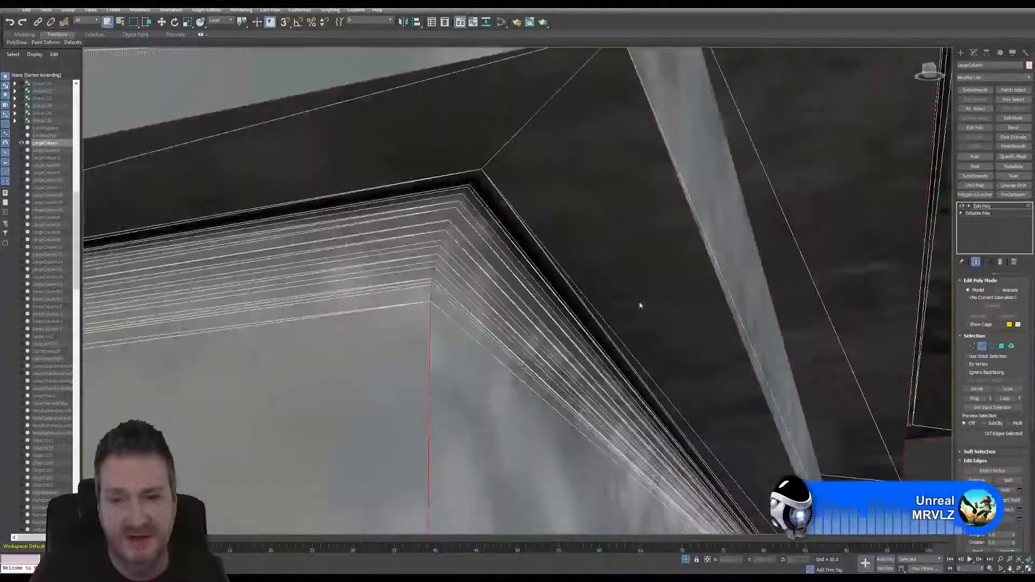
pyautogui.keyDown('alt'); pyautogui.moveTo(573, 291); pyautogui.dragTo(605, 324, button='middle'); pyautogui.keyUp('alt')
pyautogui.keyDown('alt'); pyautogui.moveTo(528, 299); pyautogui.dragTo(149, 66, button='middle'); pyautogui.keyUp('alt')
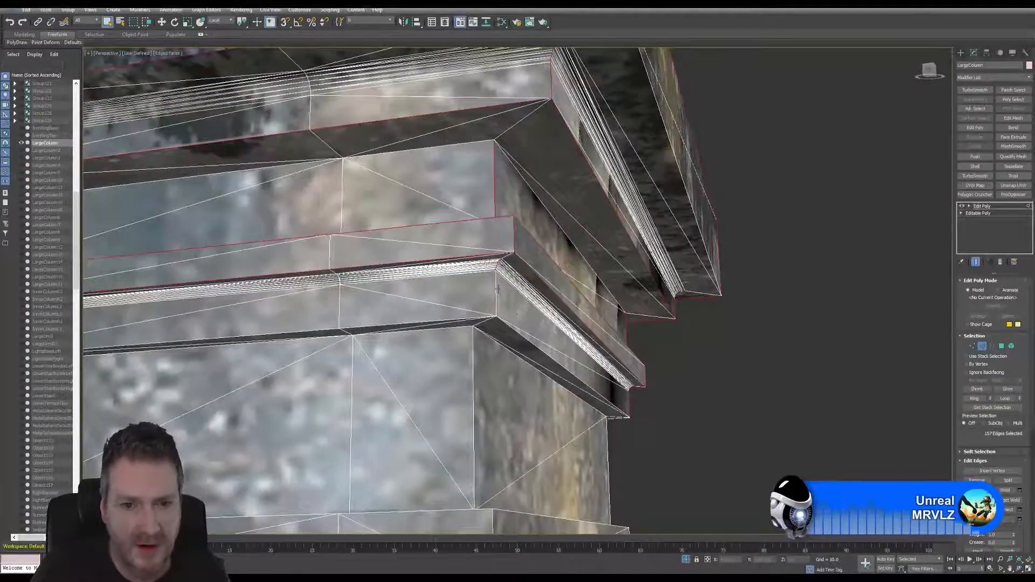
pyautogui.keyDown('ctrl'); pyautogui.click(571, 367); pyautogui.keyUp('ctrl')
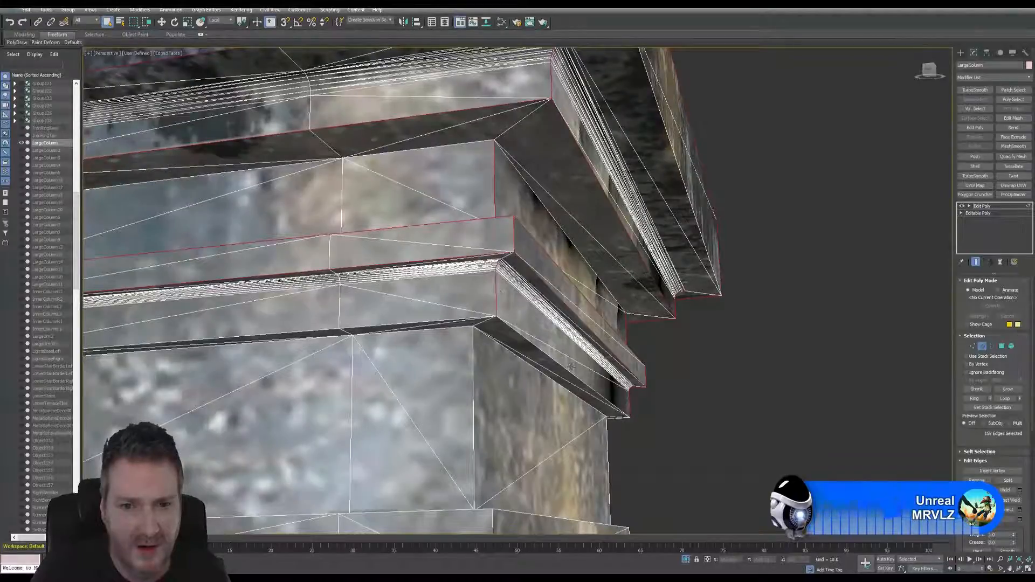
pyautogui.keyDown('ctrl'); pyautogui.click(560, 367); pyautogui.keyUp('ctrl')
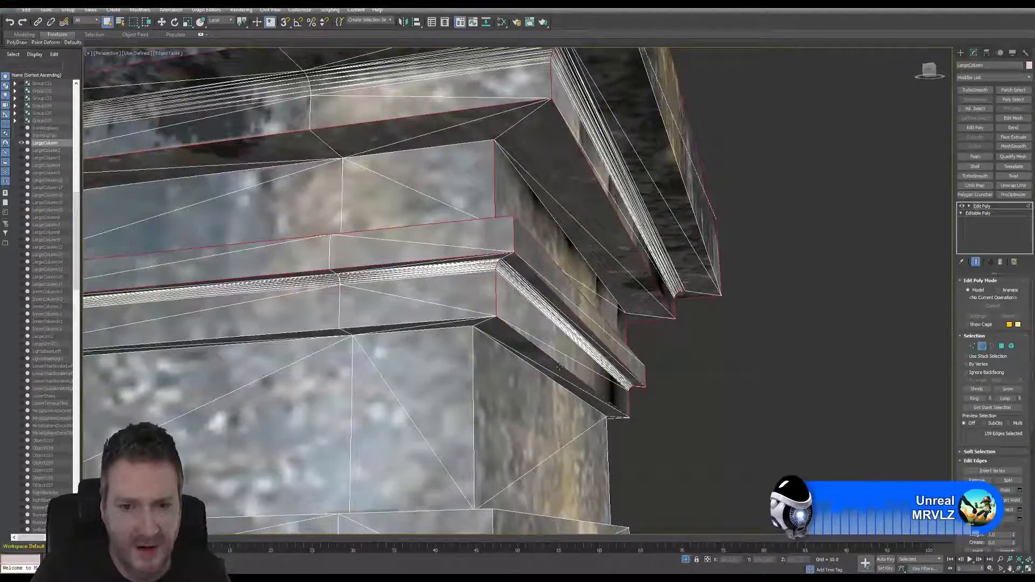
# Add the three lower border segments along the front face of the lower moulding band to the selection.
pyautogui.keyDown('ctrl'); pyautogui.click(390, 323); pyautogui.keyUp('ctrl')
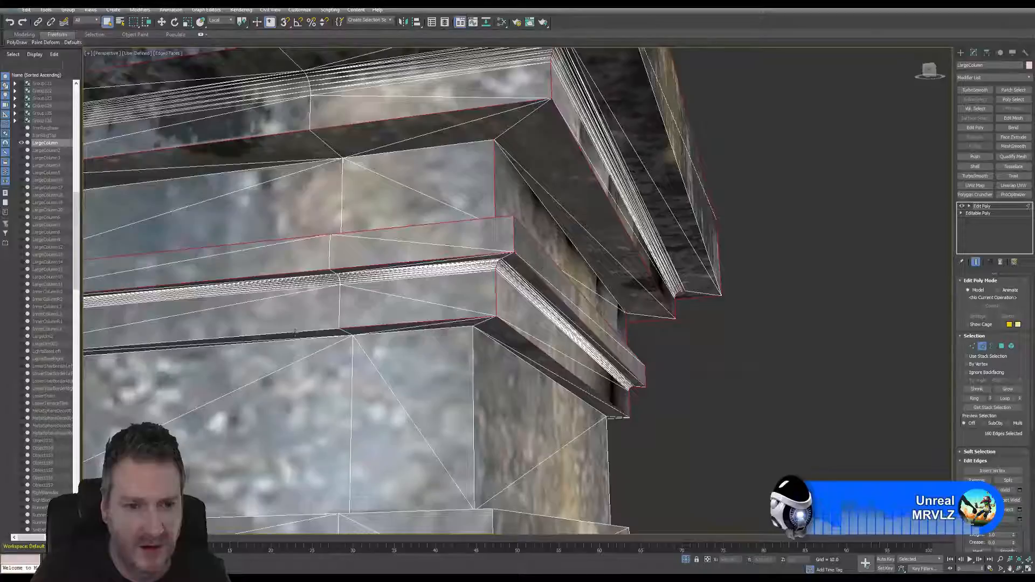
pyautogui.keyDown('ctrl'); pyautogui.click(294, 333); pyautogui.keyUp('ctrl')
pyautogui.moveTo(295, 333); pyautogui.dragTo(696, 300, button='middle')
pyautogui.scroll(3, 250, 319)
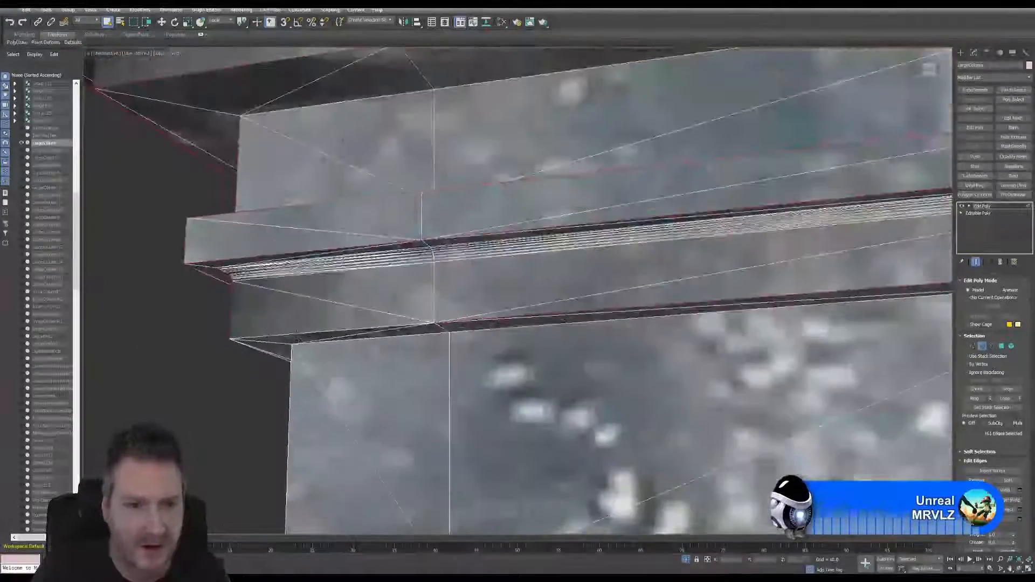
pyautogui.keyDown('ctrl'); pyautogui.click(348, 329); pyautogui.keyUp('ctrl')
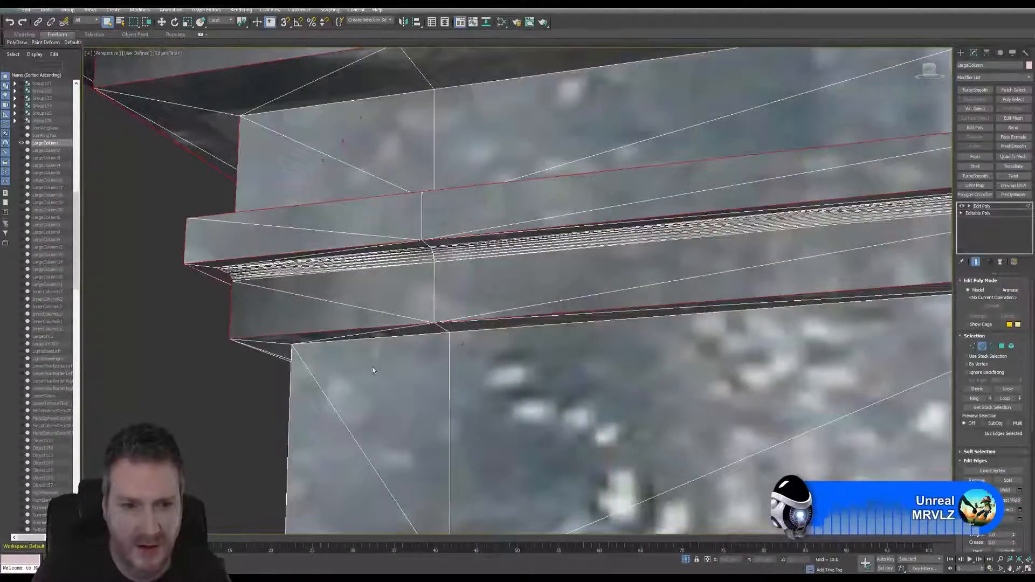
# Orbit to the opposite face and add the three lower border segments of its moulding band to the selection.
pyautogui.moveTo(590, 324); pyautogui.dragTo(486, 322, button='middle')
pyautogui.scroll(-10, 486, 322)
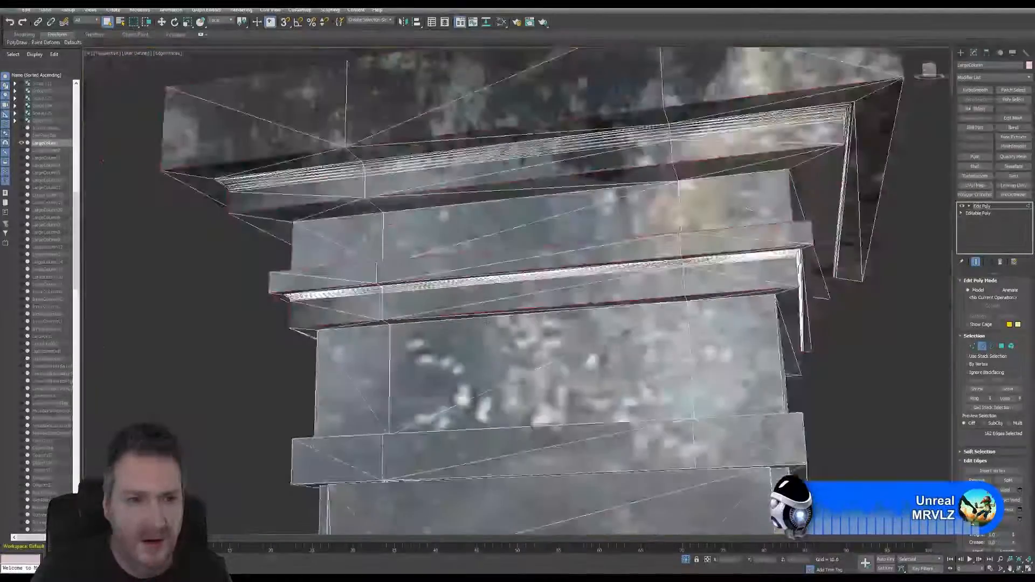
pyautogui.click(1019, 569)
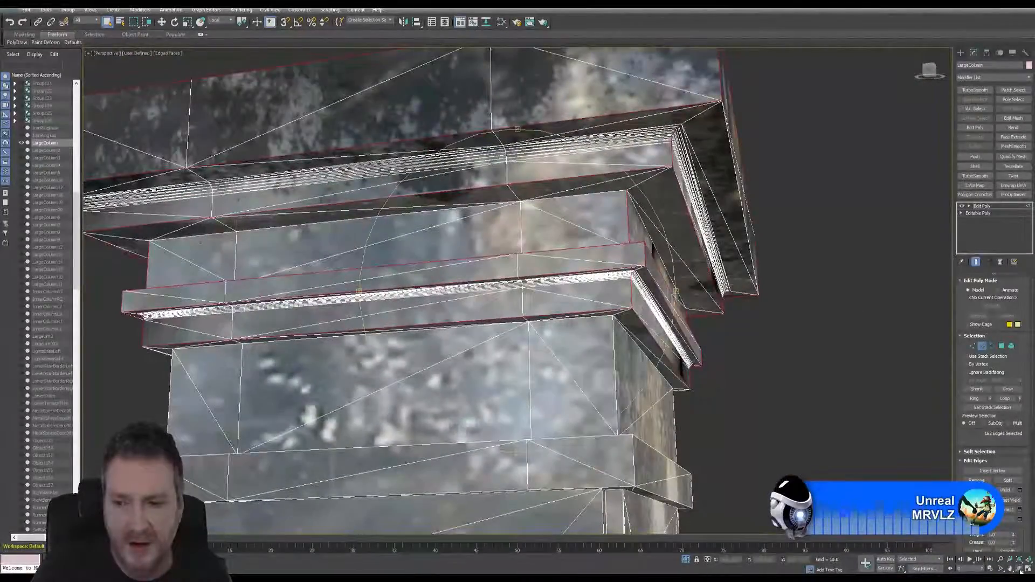
pyautogui.moveTo(579, 298); pyautogui.dragTo(485, 253)
pyautogui.press('Escape')
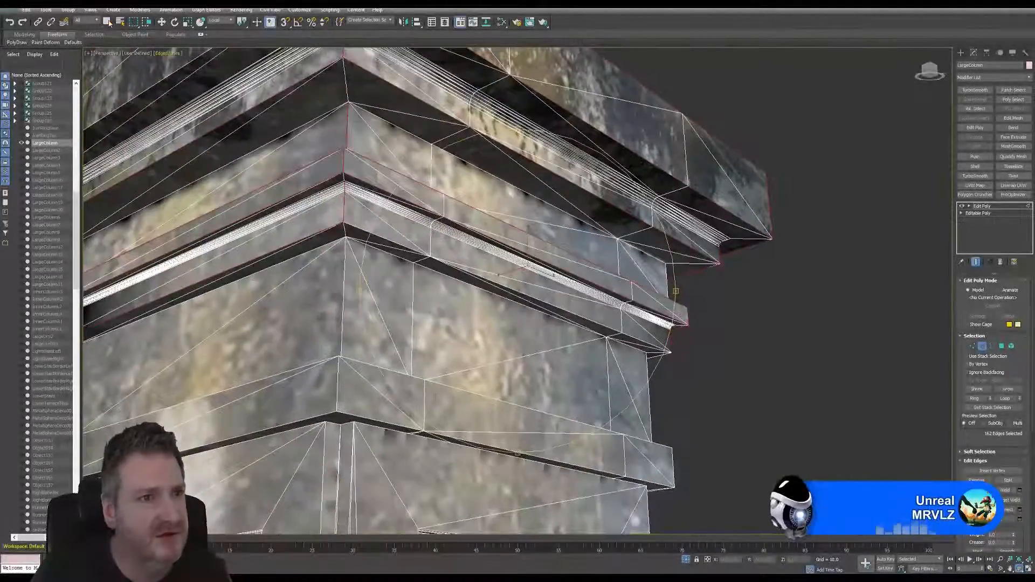
pyautogui.scroll(1, 397, 238)
pyautogui.scroll(3, 383, 239)
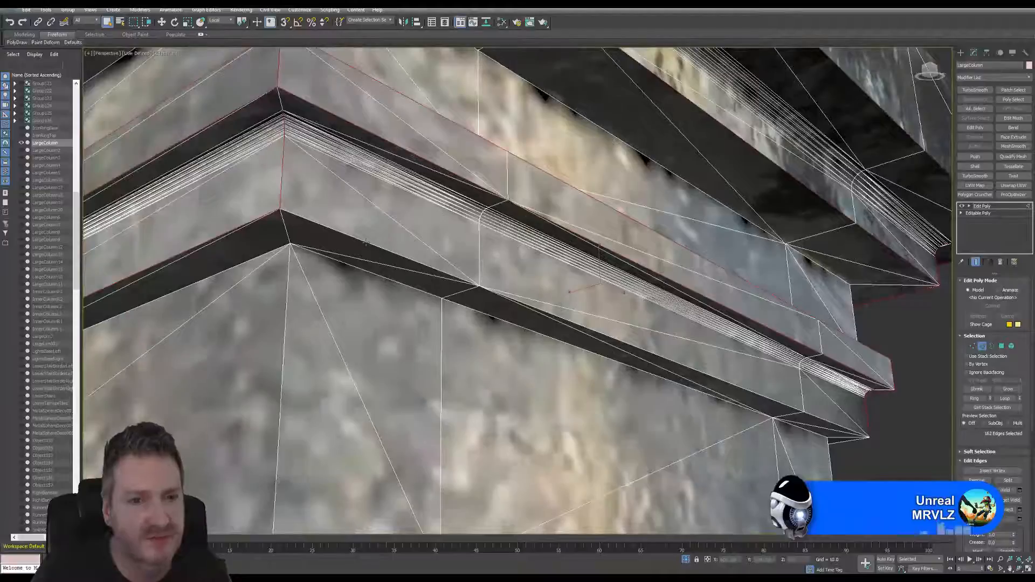
pyautogui.keyDown('ctrl'); pyautogui.click(366, 244); pyautogui.keyUp('ctrl')
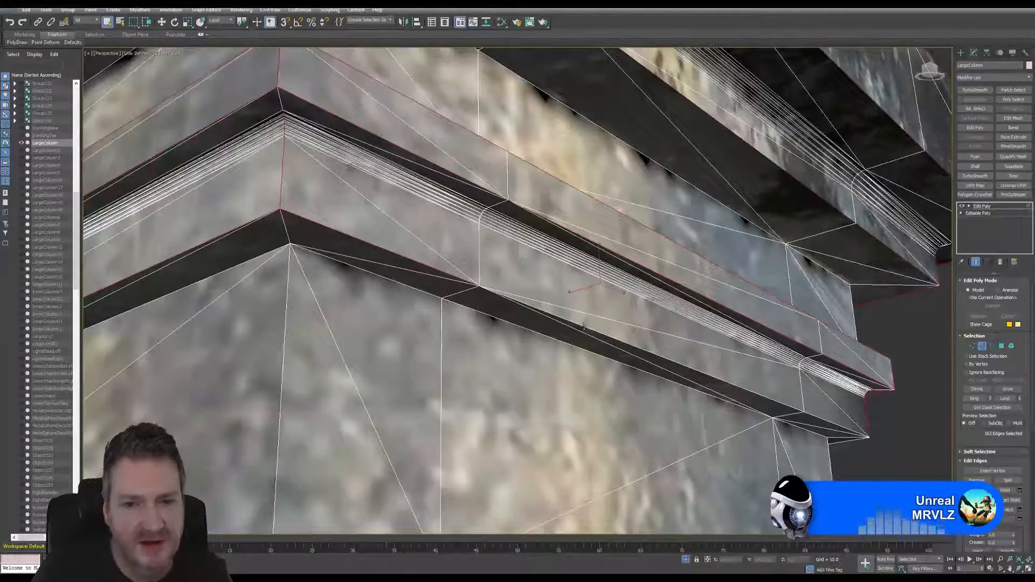
pyautogui.keyDown('ctrl'); pyautogui.click(584, 326); pyautogui.keyUp('ctrl')
pyautogui.moveTo(688, 293); pyautogui.dragTo(509, 219, button='middle')
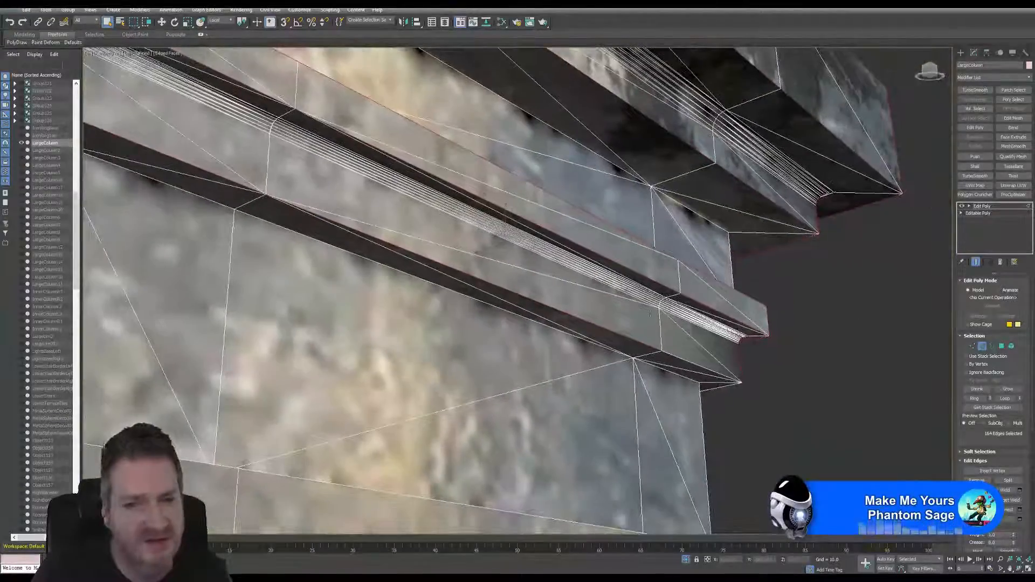
pyautogui.keyDown('ctrl'); pyautogui.click(677, 356); pyautogui.keyUp('ctrl')
# Orbit to the remaining side and add the single long lower border edge of its moulding band to the selection.
pyautogui.click(1020, 570)
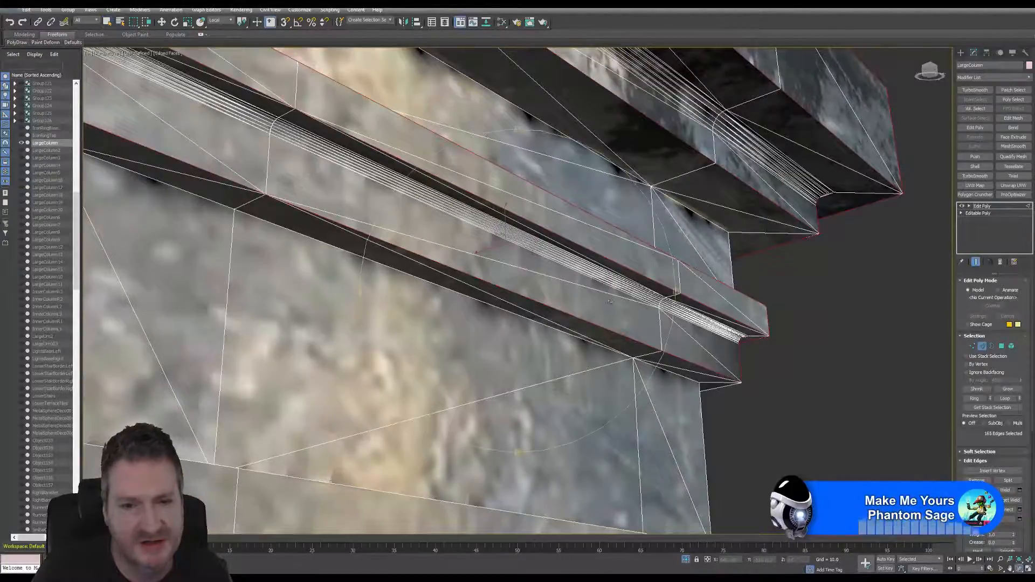
pyautogui.moveTo(620, 237); pyautogui.dragTo(693, 203)
pyautogui.moveTo(478, 274); pyautogui.dragTo(532, 279, button='middle')
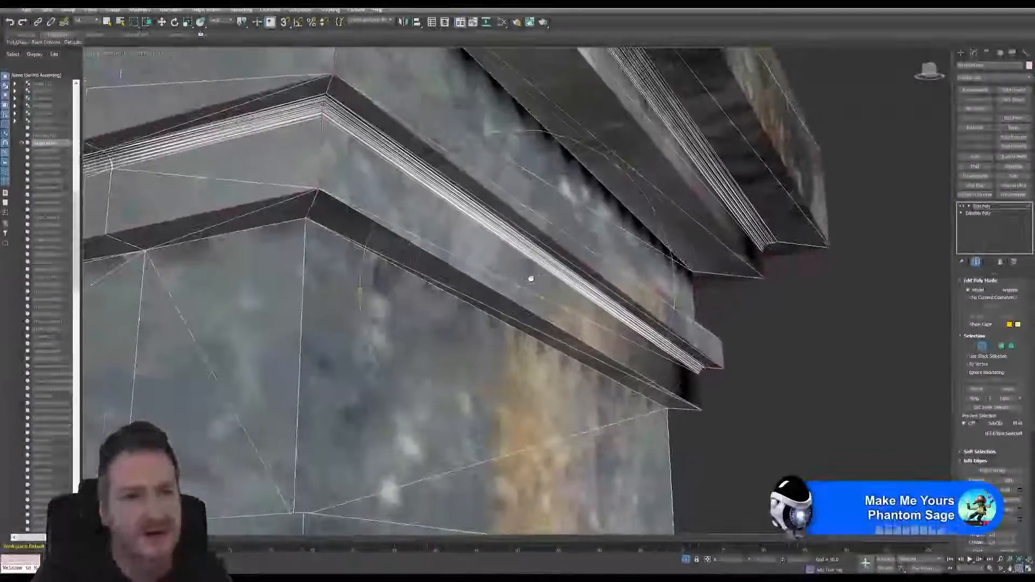
pyautogui.click(108, 23)
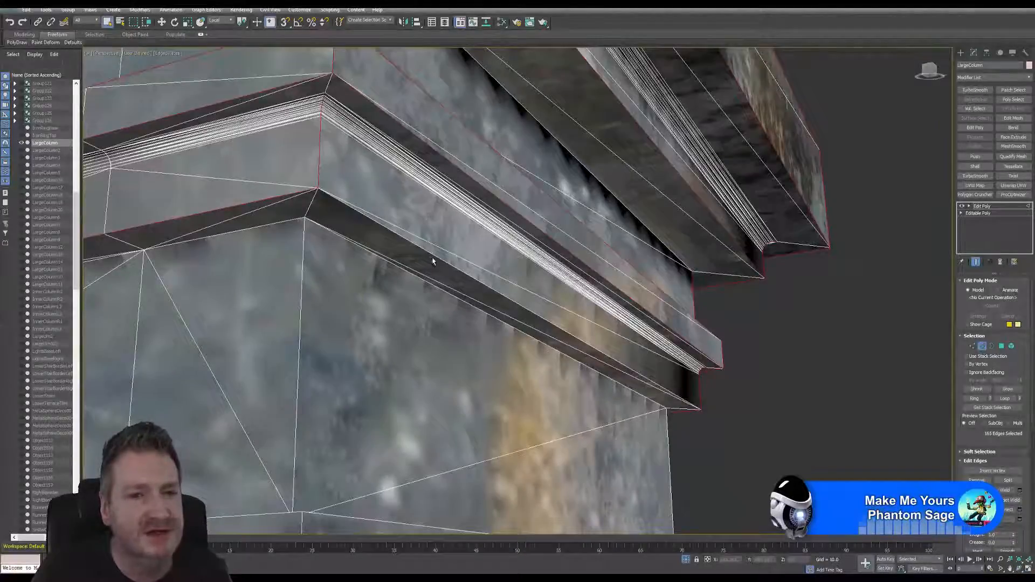
pyautogui.keyDown('ctrl'); pyautogui.click(691, 344); pyautogui.keyUp('ctrl')
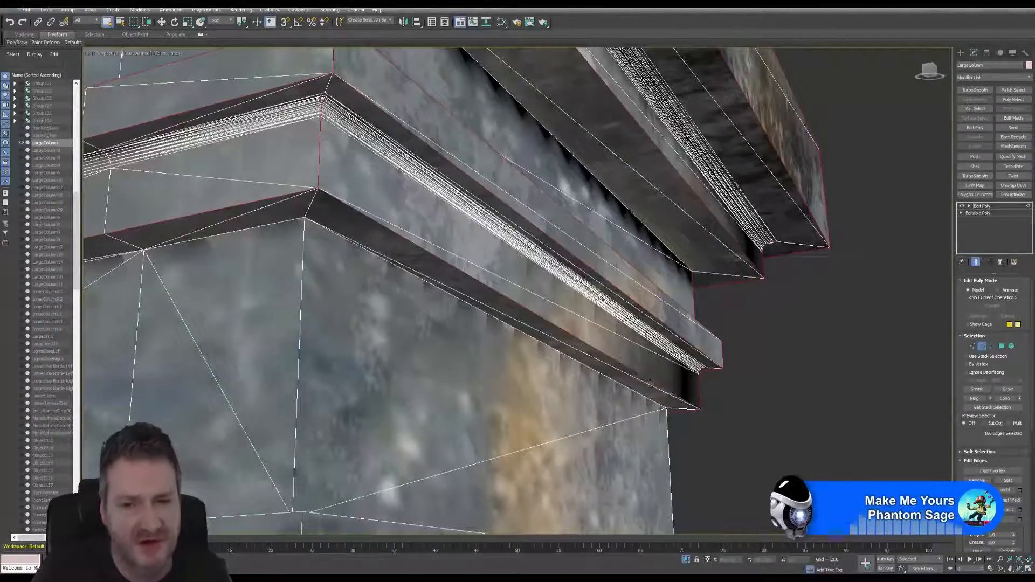
# Add the two visible vertical corner edges of the column block directly below the lower moulding to the selection.
pyautogui.moveTo(673, 349); pyautogui.dragTo(672, 329, button='middle')
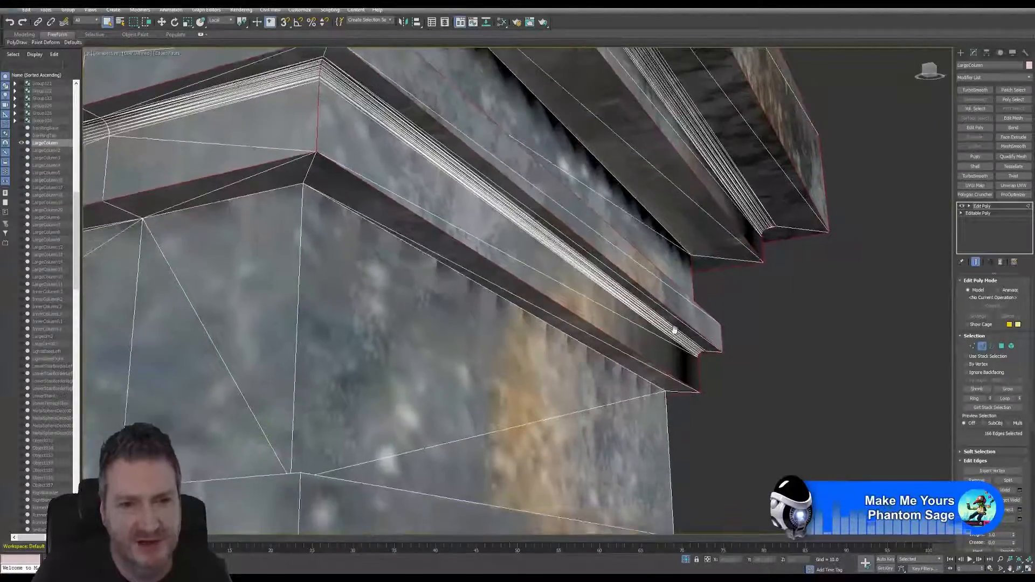
pyautogui.click(1019, 570)
pyautogui.moveTo(589, 314); pyautogui.dragTo(478, 311)
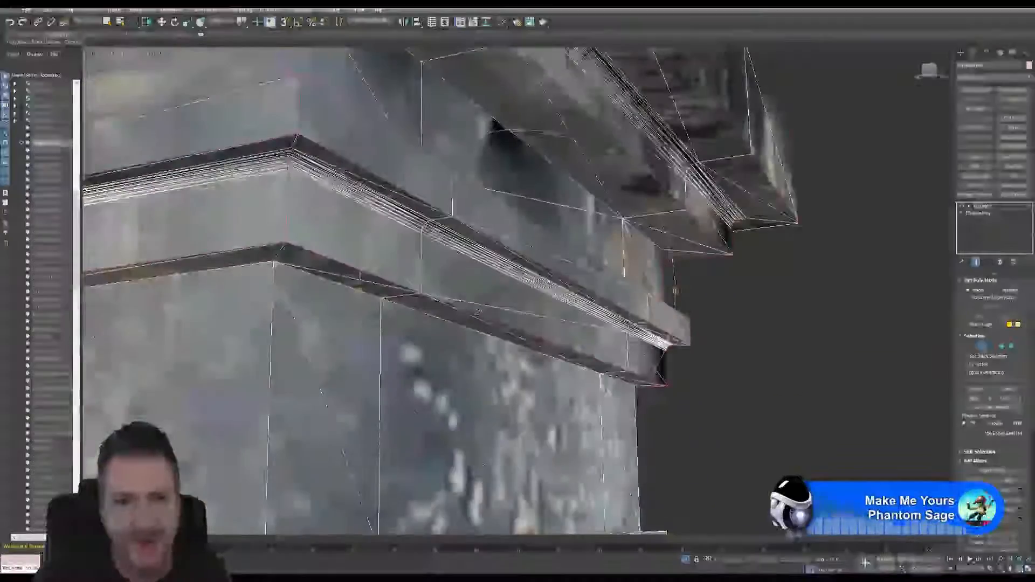
pyautogui.moveTo(564, 294); pyautogui.dragTo(208, 125)
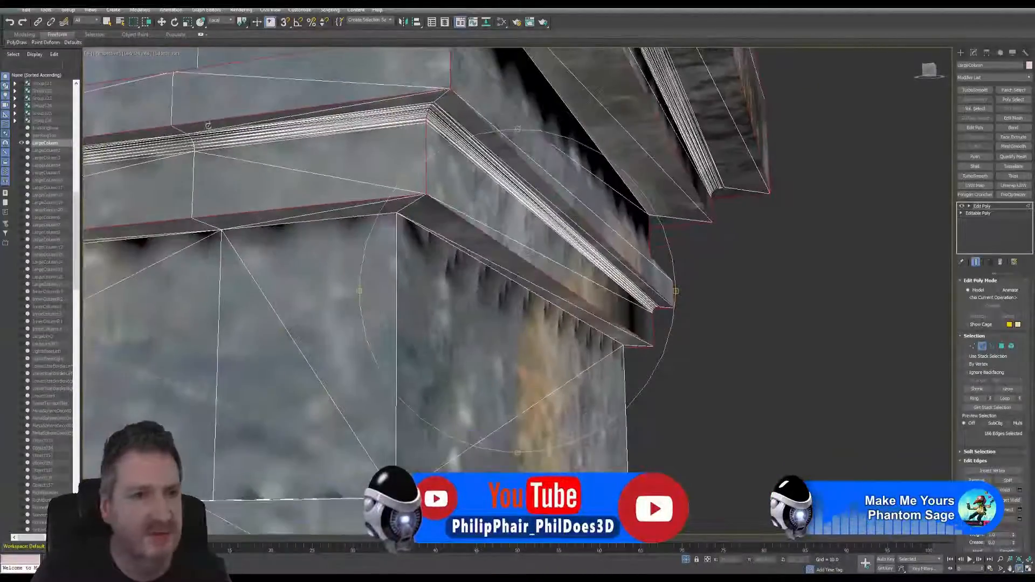
pyautogui.rightClick(454, 261)
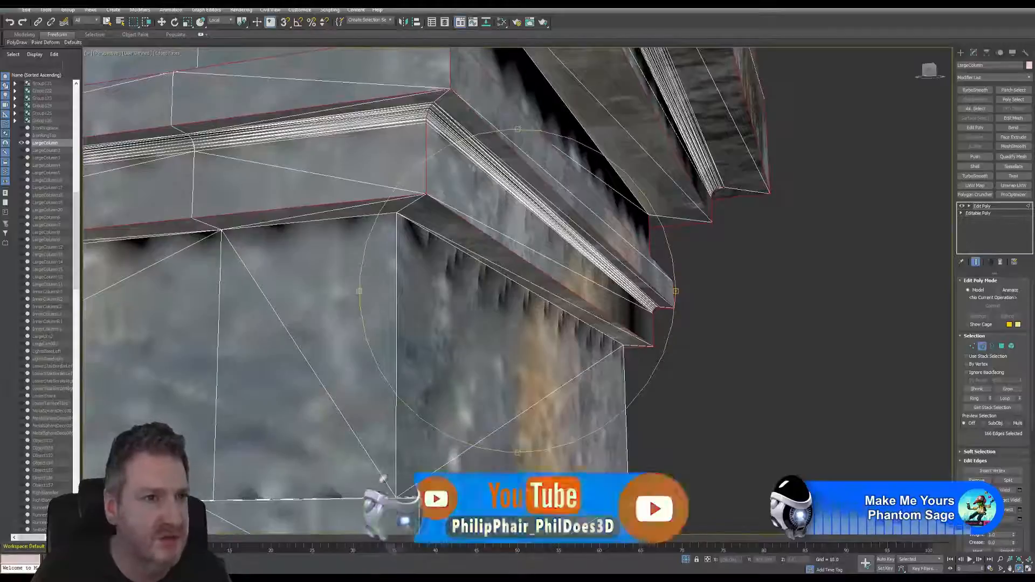
pyautogui.keyDown('ctrl'); pyautogui.click(396, 262); pyautogui.keyUp('ctrl')
pyautogui.moveTo(441, 345); pyautogui.dragTo(451, 324, button='middle')
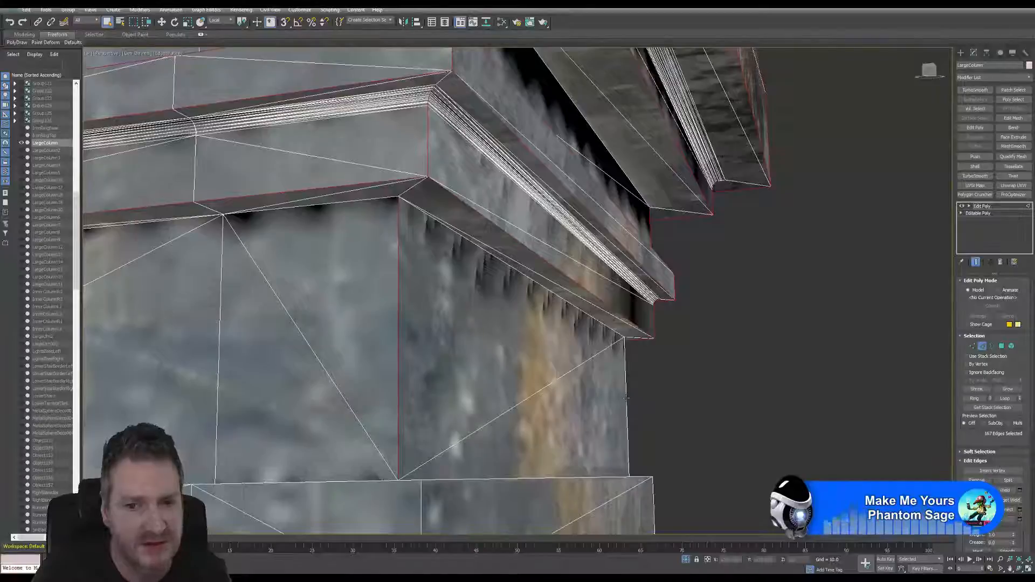
pyautogui.keyDown('ctrl'); pyautogui.click(626, 398); pyautogui.keyUp('ctrl')
# Orbit around the column and add the other two vertical corner edges of the block below the moulding to the selection.
pyautogui.keyDown('alt'); pyautogui.moveTo(485, 362); pyautogui.dragTo(434, 351, button='middle'); pyautogui.keyUp('alt')
pyautogui.scroll(3, 434, 352)
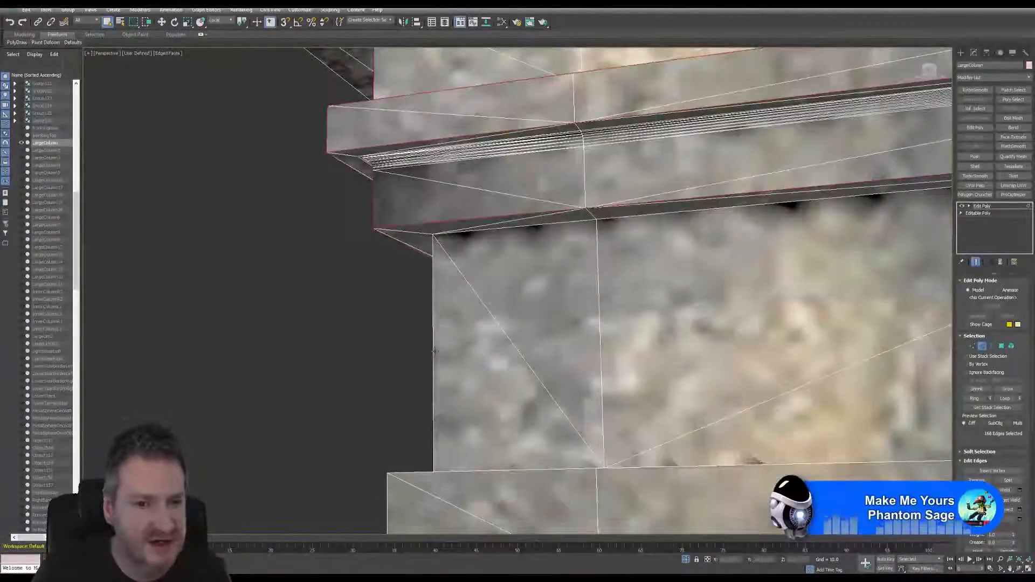
pyautogui.keyDown('ctrl'); pyautogui.click(435, 352); pyautogui.keyUp('ctrl')
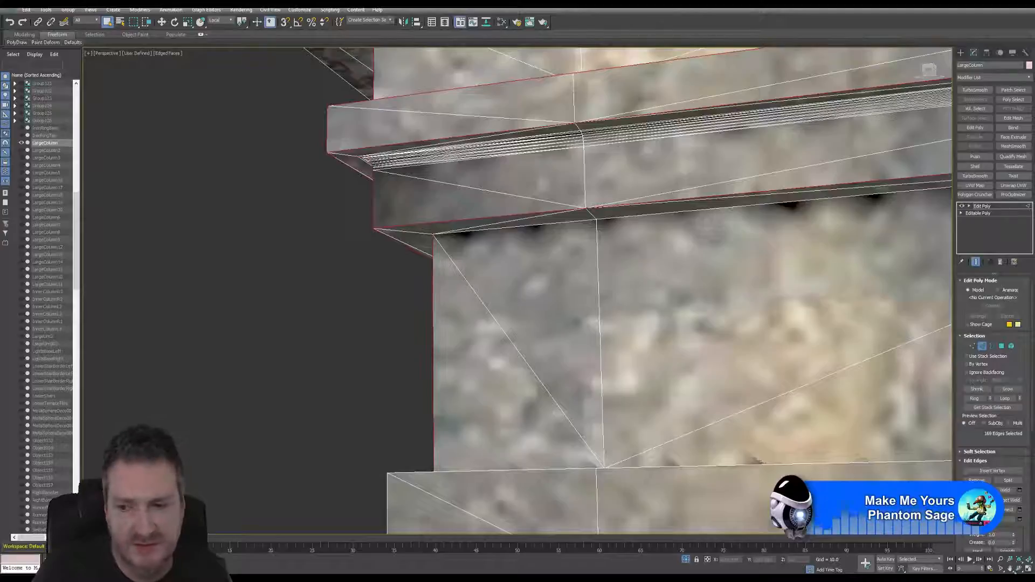
pyautogui.keyDown('alt'); pyautogui.moveTo(593, 323); pyautogui.dragTo(644, 325, button='middle'); pyautogui.keyUp('alt')
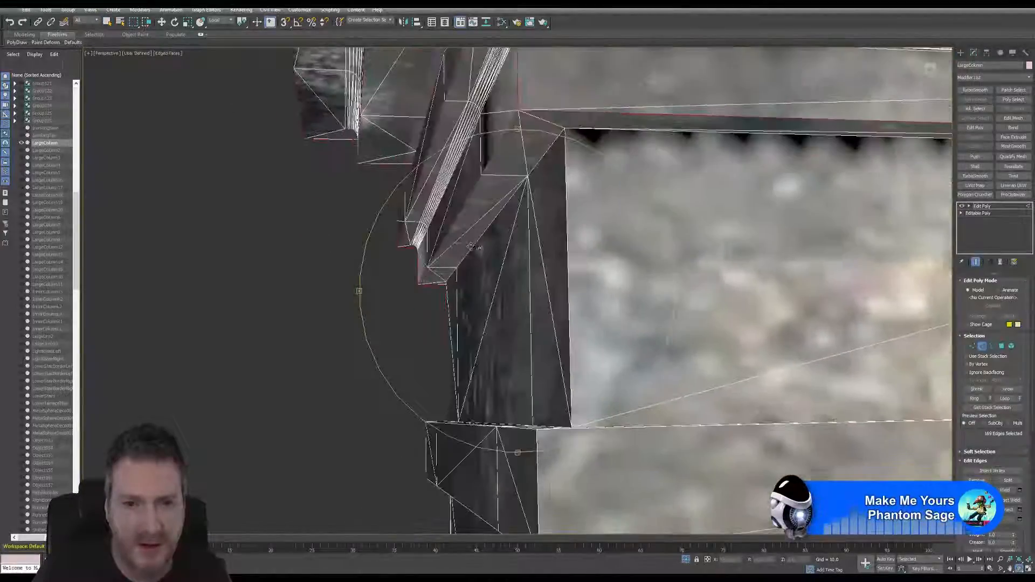
pyautogui.click(106, 23)
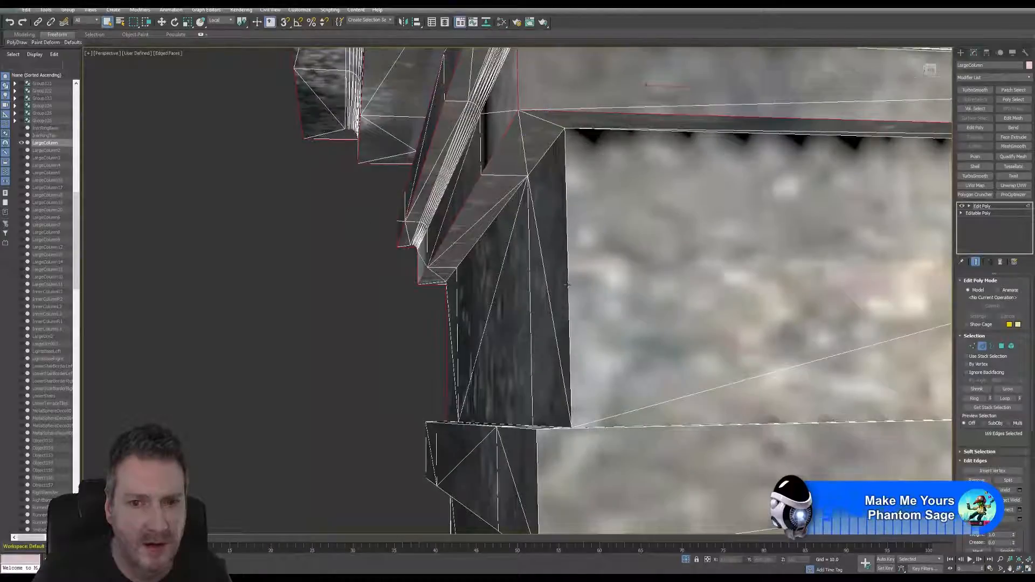
pyautogui.keyDown('ctrl'); pyautogui.click(567, 284); pyautogui.keyUp('ctrl')
# Add the upper border edges and both visible vertical corner edges of the band below the block to the selection.
pyautogui.keyDown('alt'); pyautogui.moveTo(577, 300); pyautogui.dragTo(664, 373, button='middle'); pyautogui.keyUp('alt')
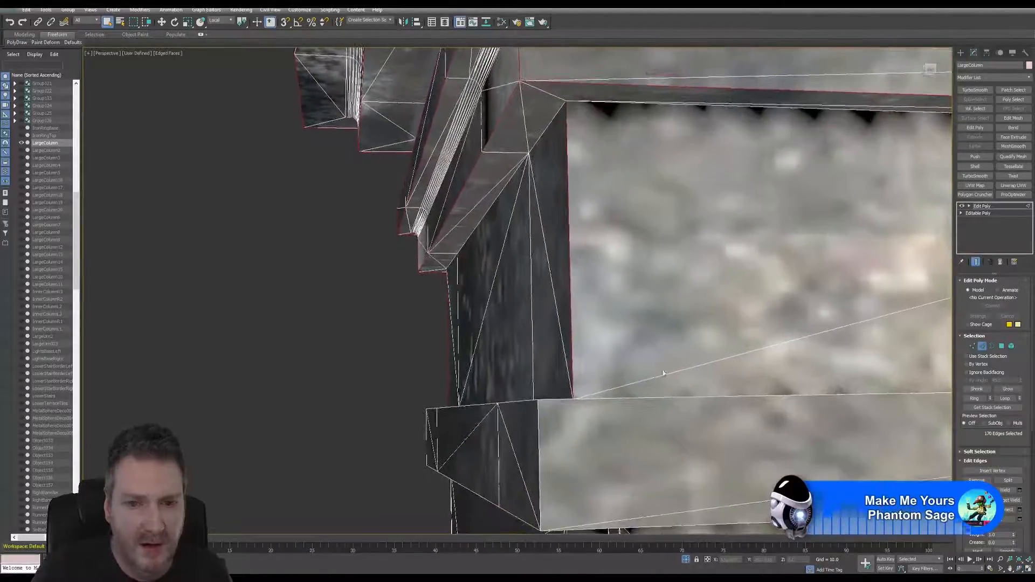
pyautogui.keyDown('ctrl'); pyautogui.click(540, 444); pyautogui.keyUp('ctrl')
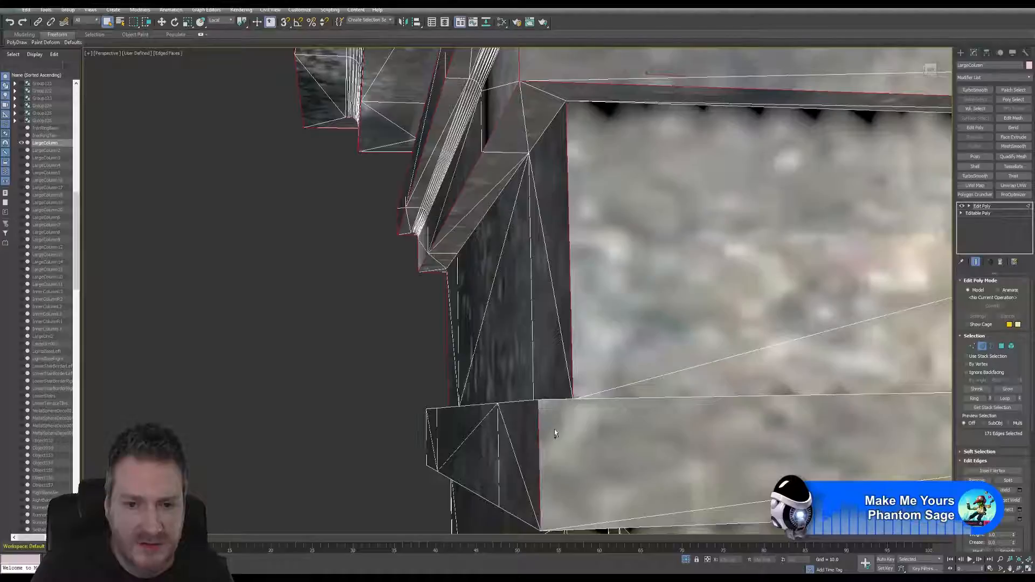
pyautogui.keyDown('ctrl'); pyautogui.click(466, 408); pyautogui.keyUp('ctrl')
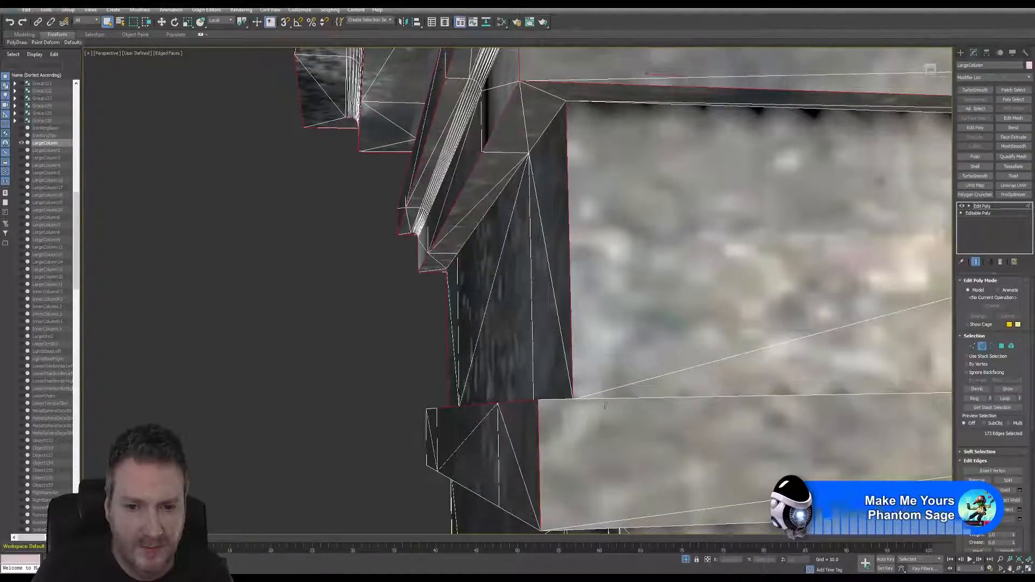
pyautogui.keyDown('ctrl'); pyautogui.click(629, 399); pyautogui.keyUp('ctrl')
pyautogui.scroll(2, 575, 432)
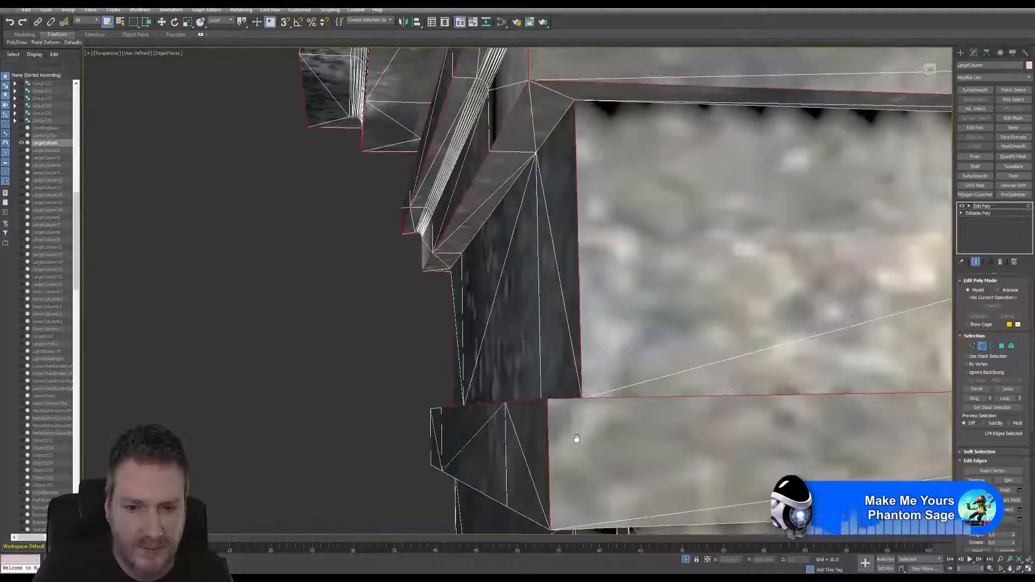
pyautogui.keyDown('ctrl'); pyautogui.click(439, 443); pyautogui.keyUp('ctrl')
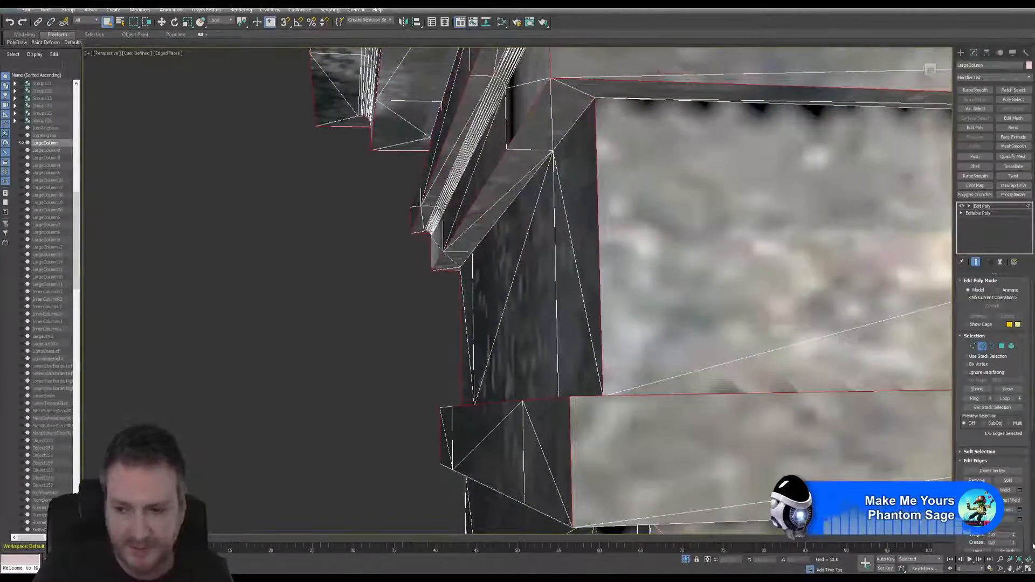
# Add the upper border segments of the same band on the adjacent, darker face of the column to the selection.
pyautogui.click(1019, 570)
pyautogui.moveTo(512, 377); pyautogui.dragTo(599, 372)
pyautogui.click(107, 22)
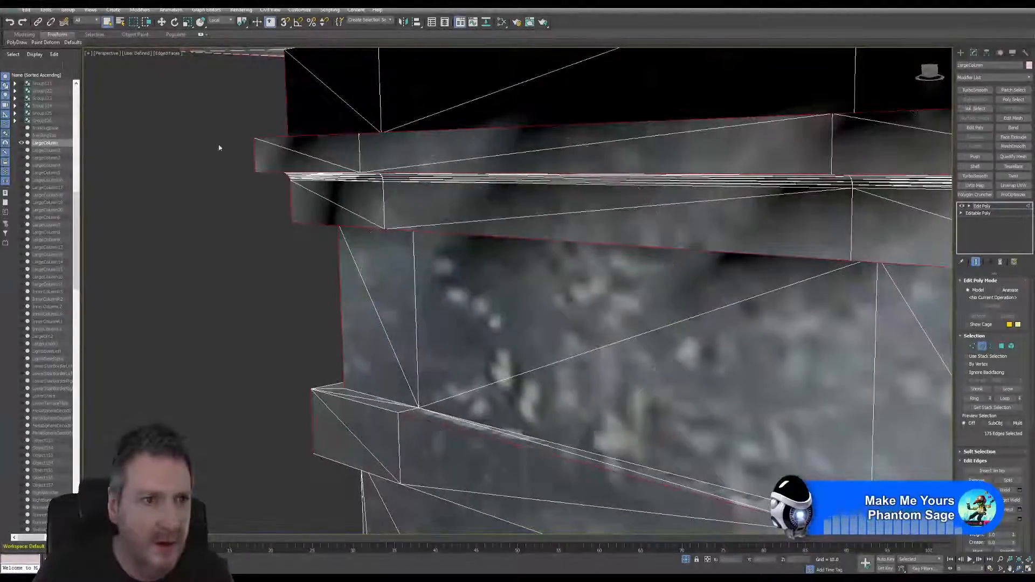
pyautogui.keyDown('ctrl'); pyautogui.click(353, 405); pyautogui.keyUp('ctrl')
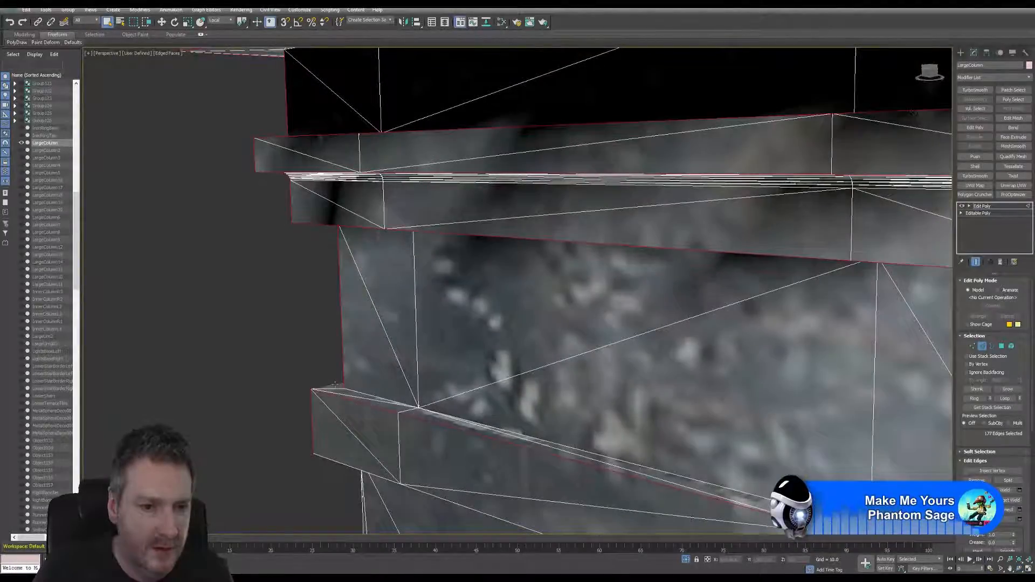
# Add the band's far vertical corner edge, the face's long lower border edge and the short upper border edge beyond that corner.
pyautogui.moveTo(480, 413); pyautogui.dragTo(324, 351, button='middle')
pyautogui.scroll(-3, 377, 372)
pyautogui.moveTo(669, 372); pyautogui.dragTo(372, 421, button='middle')
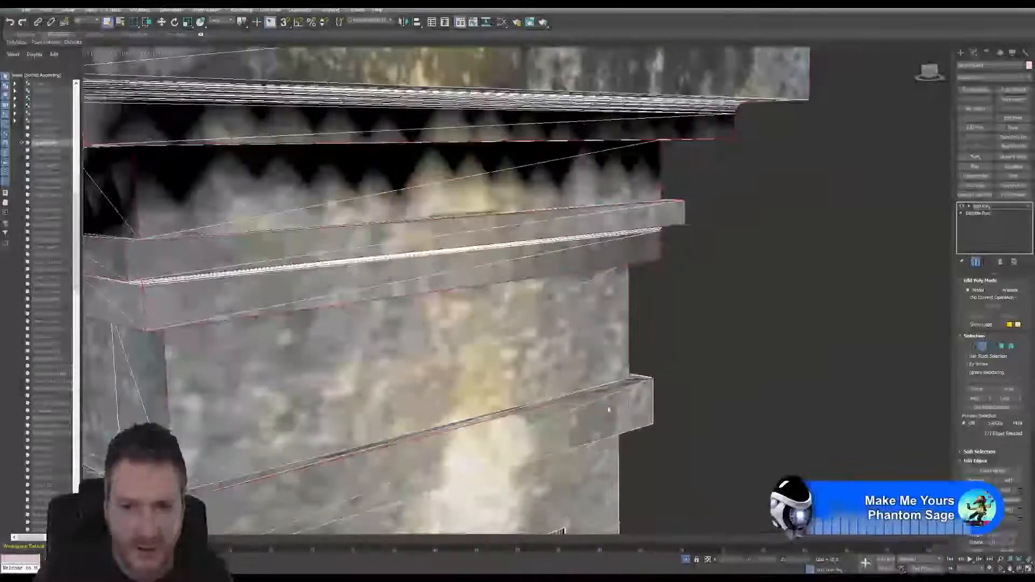
pyautogui.scroll(4, 642, 400)
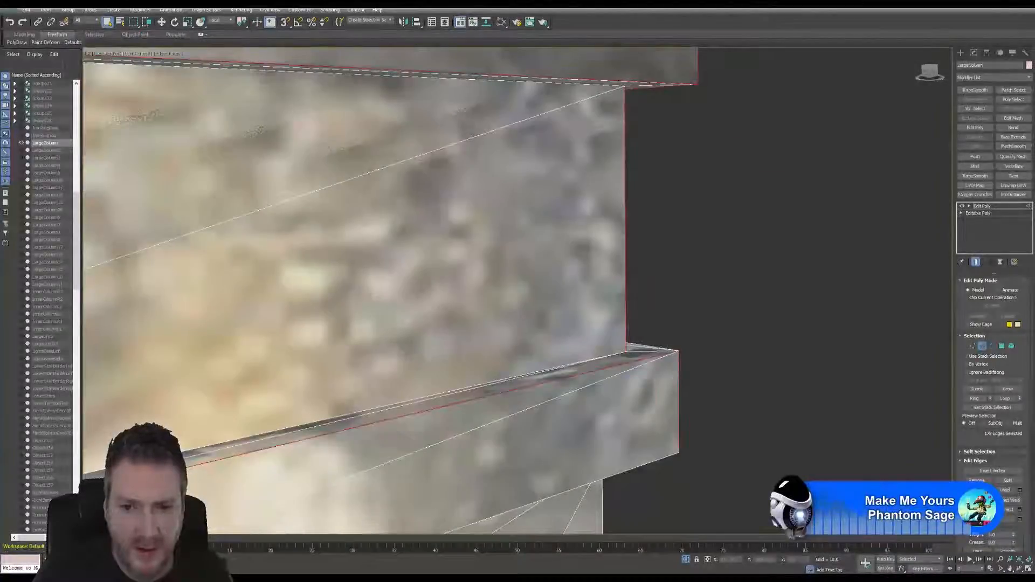
pyautogui.keyDown('ctrl'); pyautogui.click(648, 347); pyautogui.keyUp('ctrl')
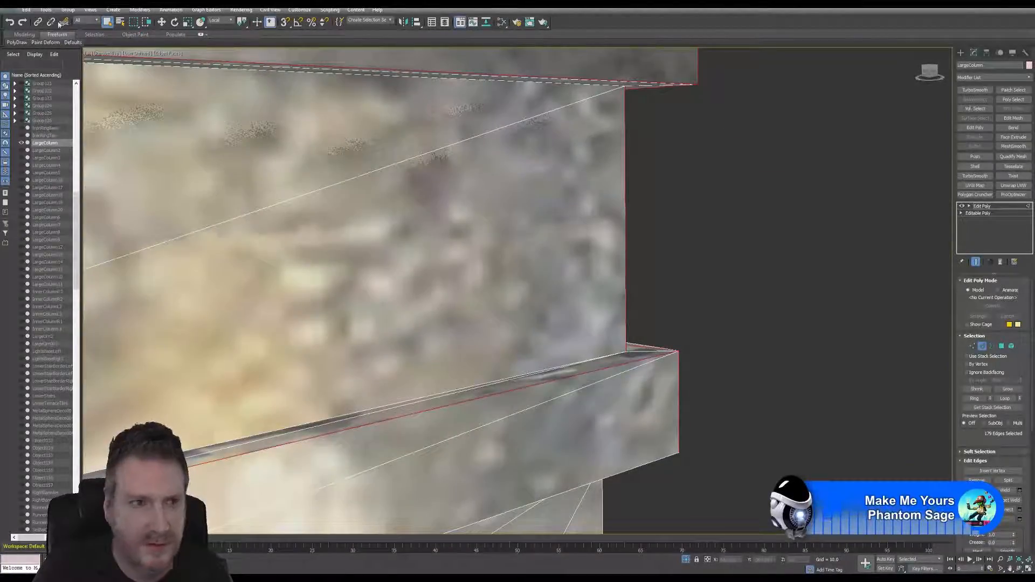
pyautogui.keyDown('alt'); pyautogui.click(654, 348); pyautogui.keyUp('alt')
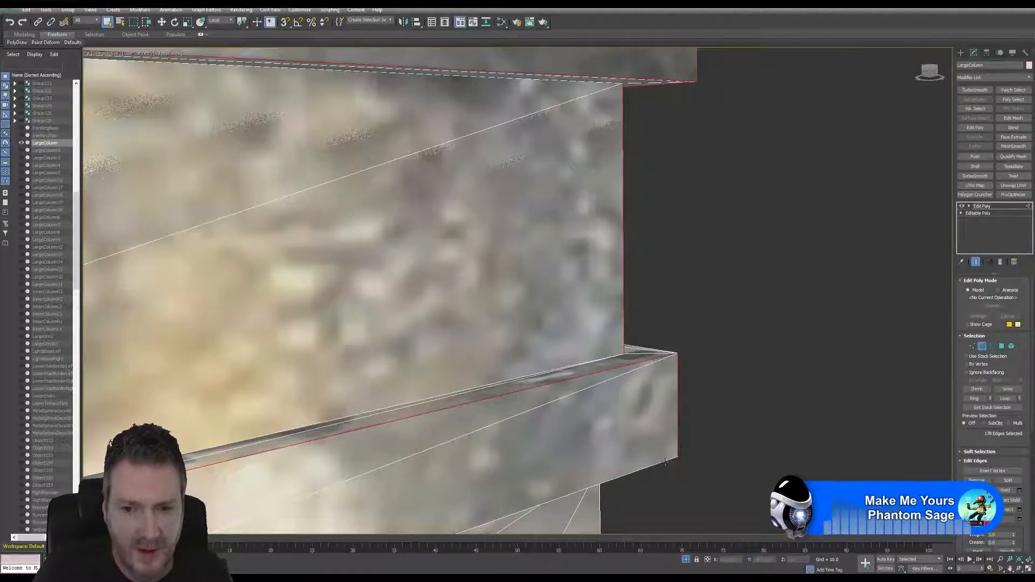
pyautogui.scroll(2, 605, 347)
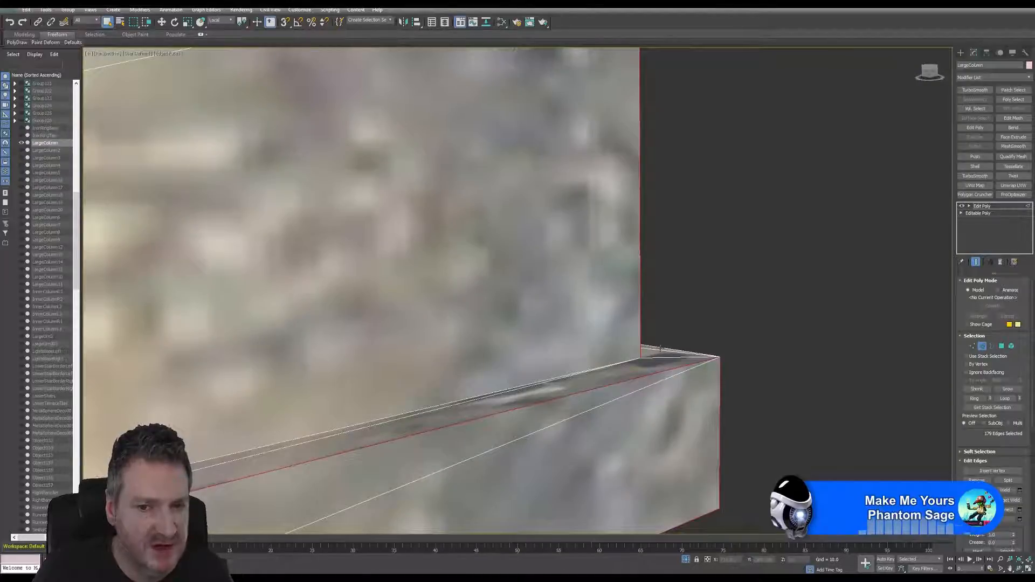
pyautogui.keyDown('ctrl'); pyautogui.click(661, 348); pyautogui.keyUp('ctrl')
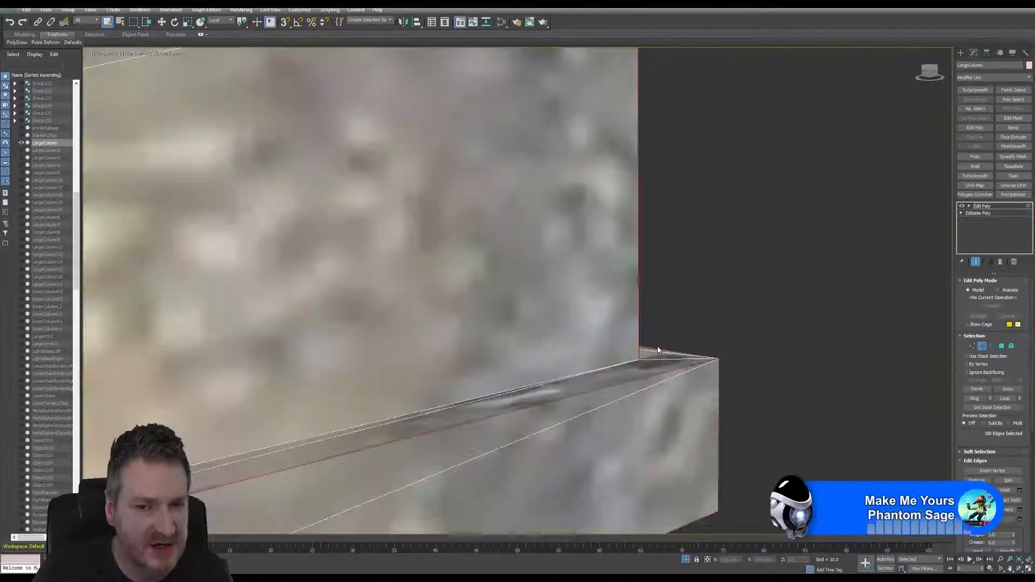
pyautogui.scroll(-5, 659, 348)
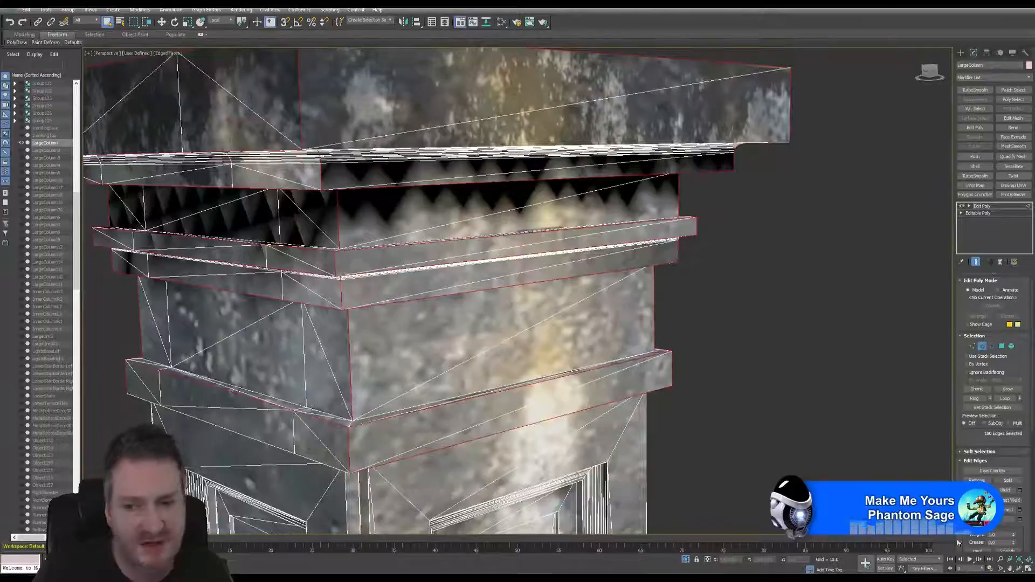
# Add the three upper border segments of the band on the remaining face of the column to the selection.
pyautogui.click(1019, 570)
pyautogui.moveTo(557, 318); pyautogui.dragTo(522, 315)
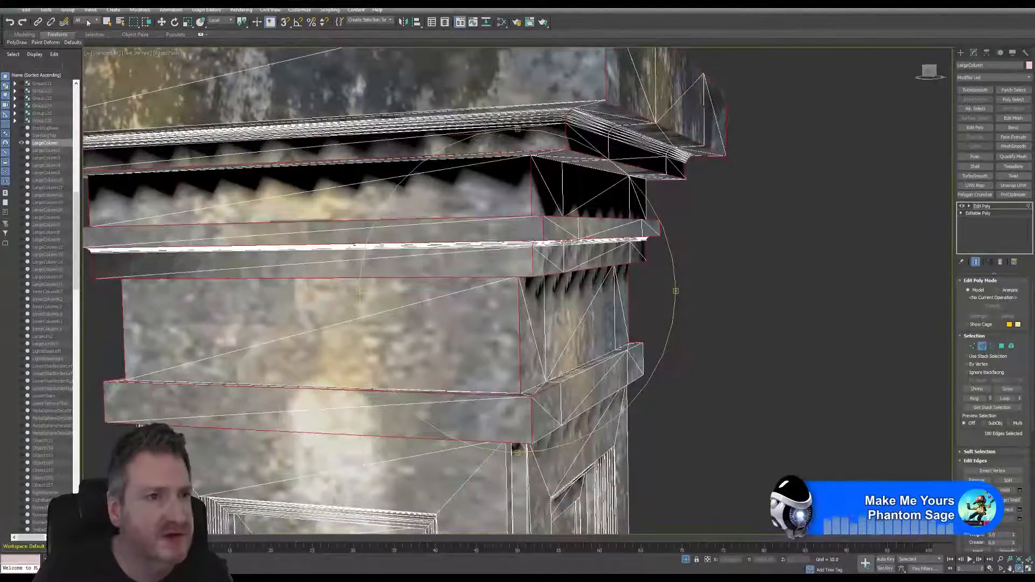
pyautogui.click(107, 21)
pyautogui.scroll(2, 560, 372)
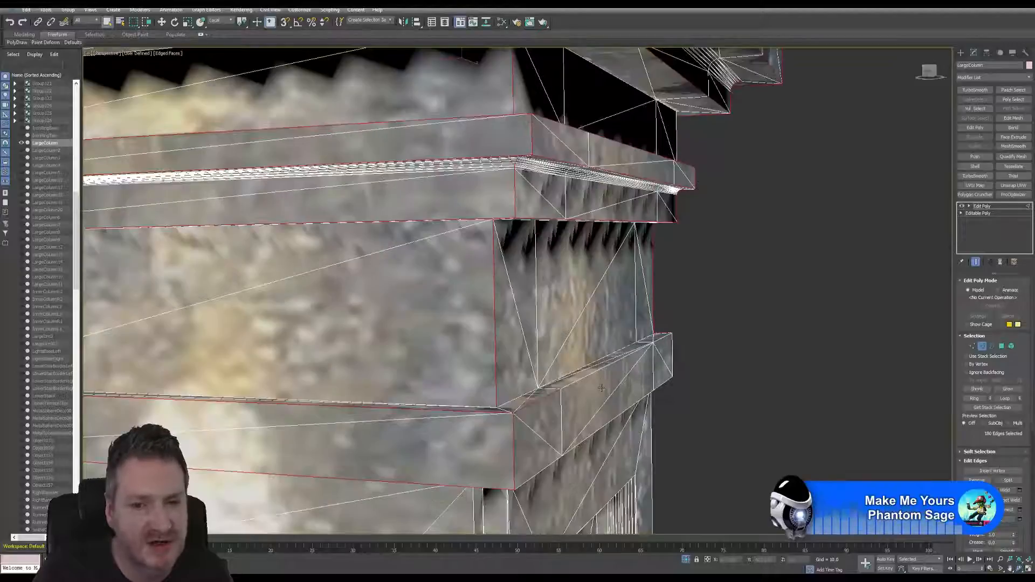
pyautogui.keyDown('ctrl'); pyautogui.click(599, 367); pyautogui.keyUp('ctrl')
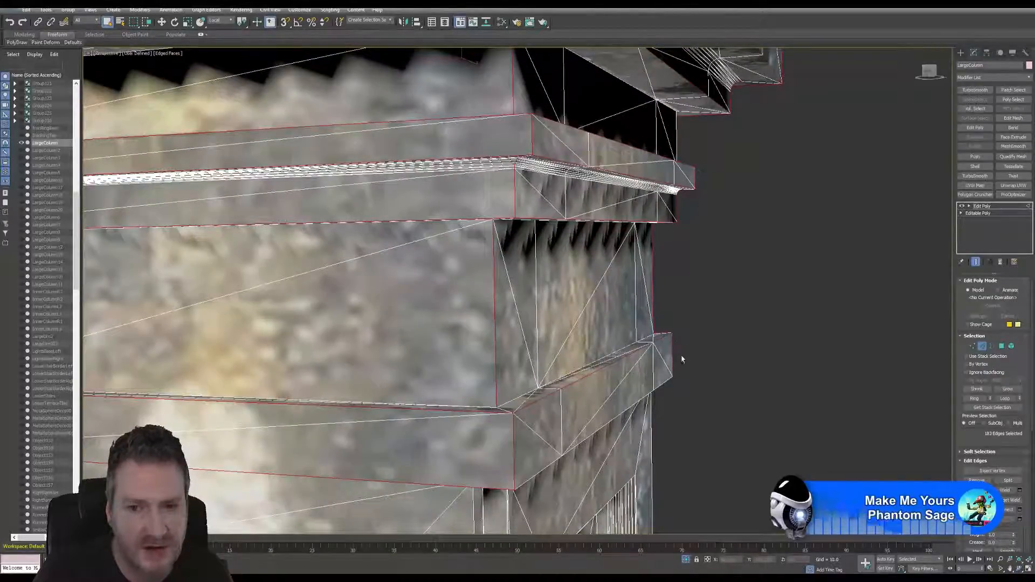
# Add the band's three lower border segments on one segmented face and the single long lower border edge on the adjoining face.
pyautogui.click(1020, 568)
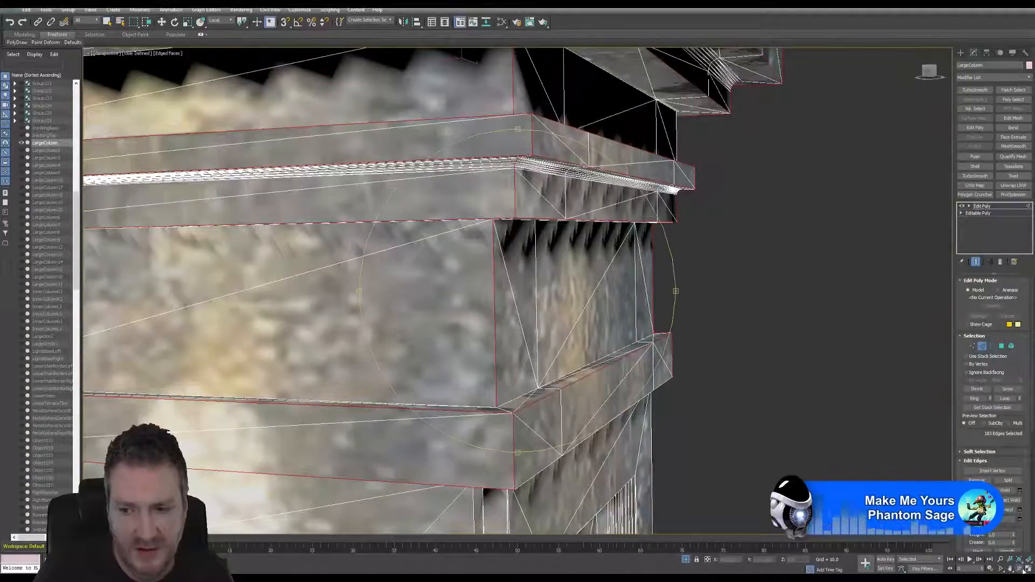
pyautogui.moveTo(543, 302); pyautogui.dragTo(413, 216)
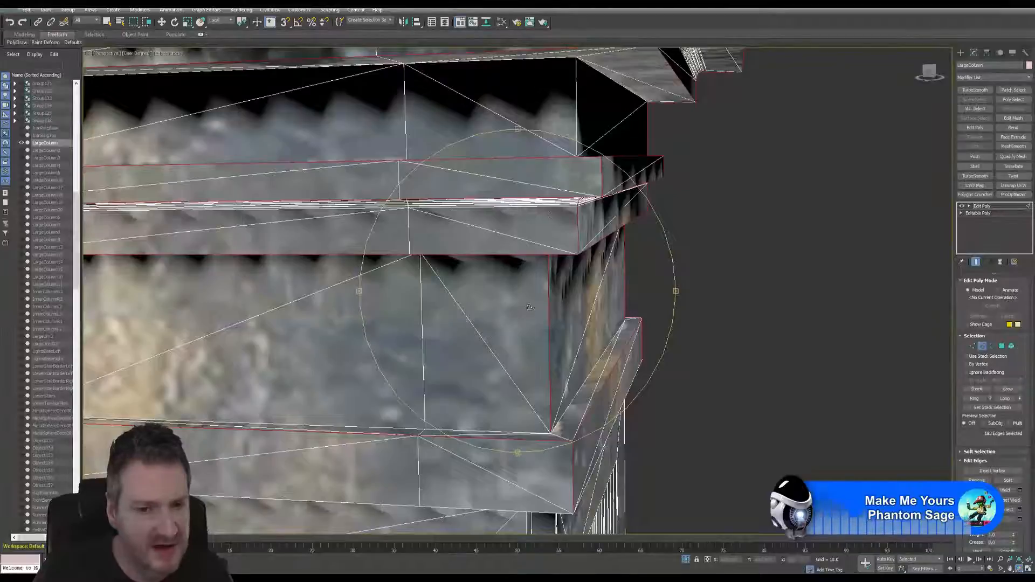
pyautogui.scroll(6, 531, 306)
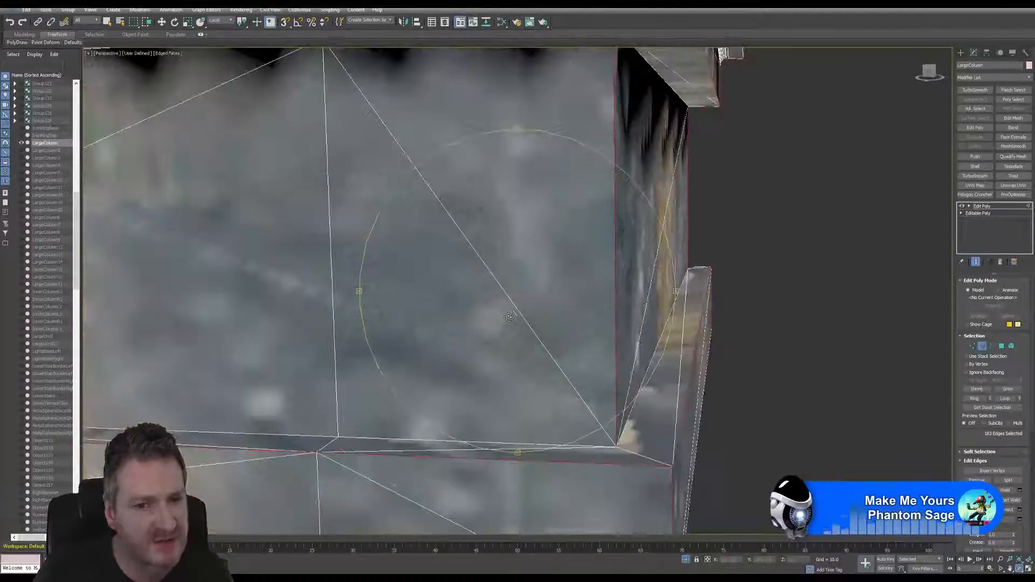
pyautogui.scroll(5, 509, 317)
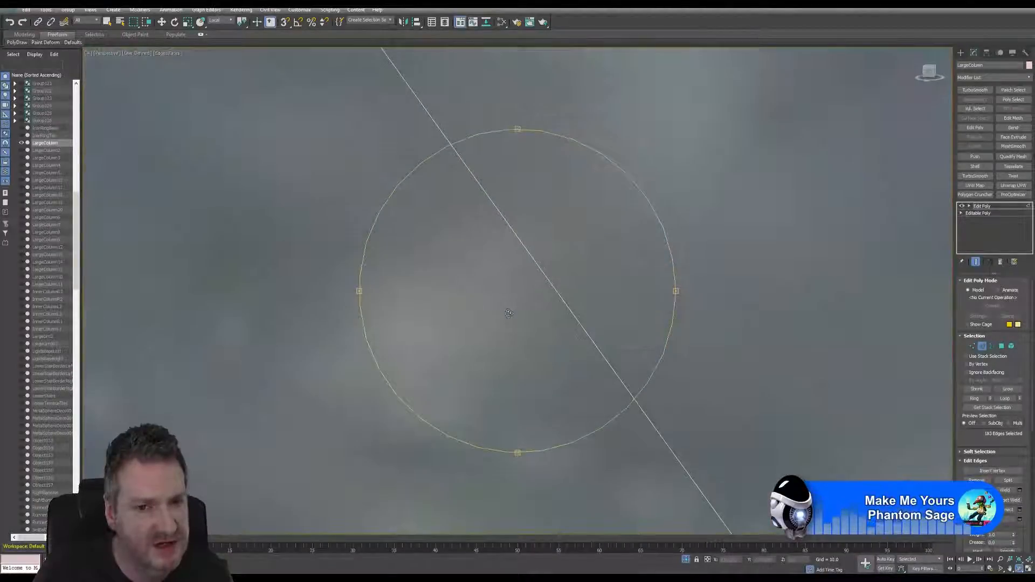
pyautogui.scroll(2, 508, 314)
pyautogui.scroll(-5, 509, 311)
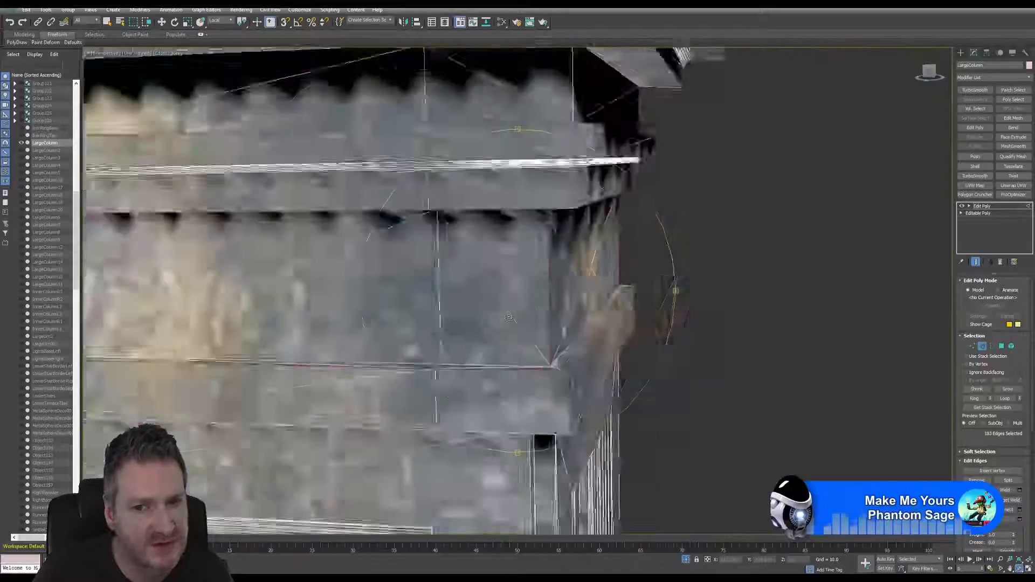
pyautogui.moveTo(501, 326); pyautogui.dragTo(692, 323)
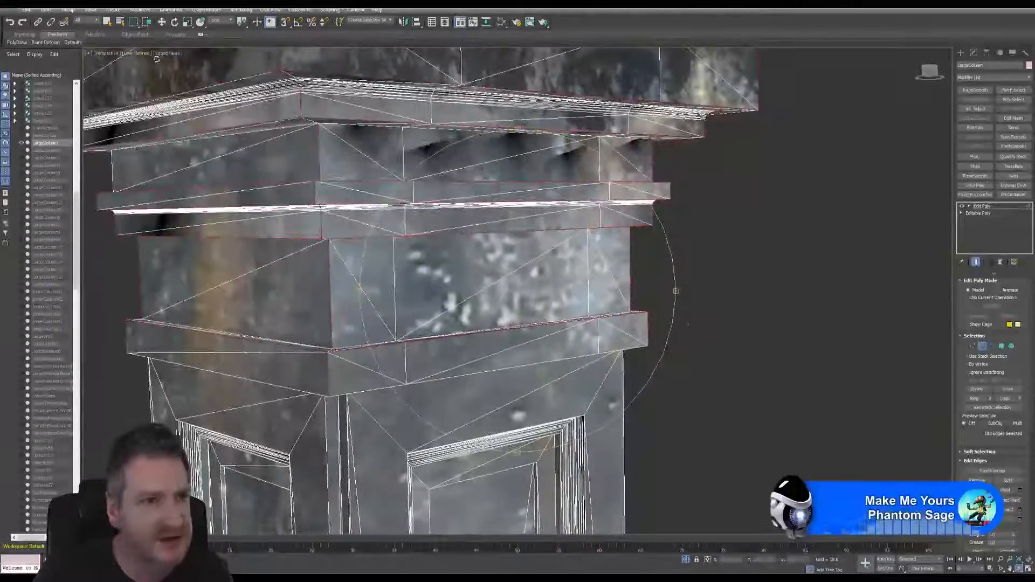
pyautogui.click(107, 22)
pyautogui.scroll(8, 698, 347)
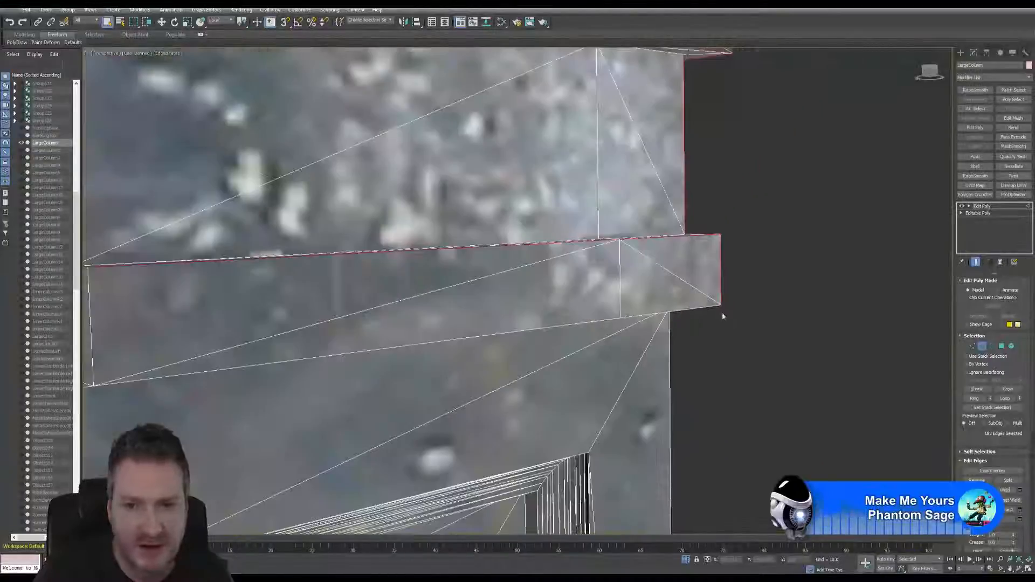
pyautogui.keyDown('ctrl'); pyautogui.click(695, 310); pyautogui.keyUp('ctrl')
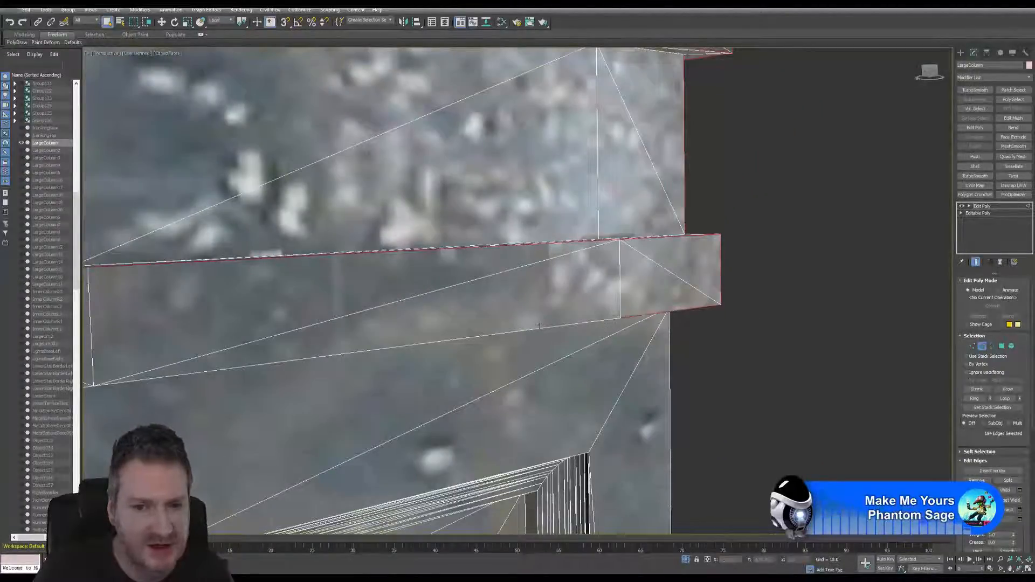
pyautogui.keyDown('ctrl'); pyautogui.click(523, 330); pyautogui.keyUp('ctrl')
pyautogui.scroll(5, 522, 336)
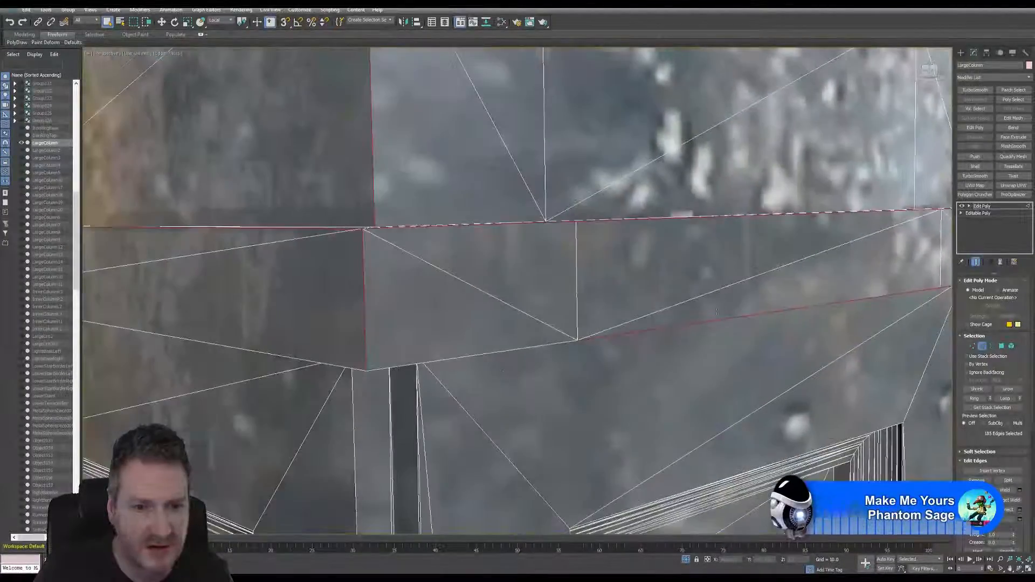
pyautogui.keyDown('ctrl'); pyautogui.click(474, 357); pyautogui.keyUp('ctrl')
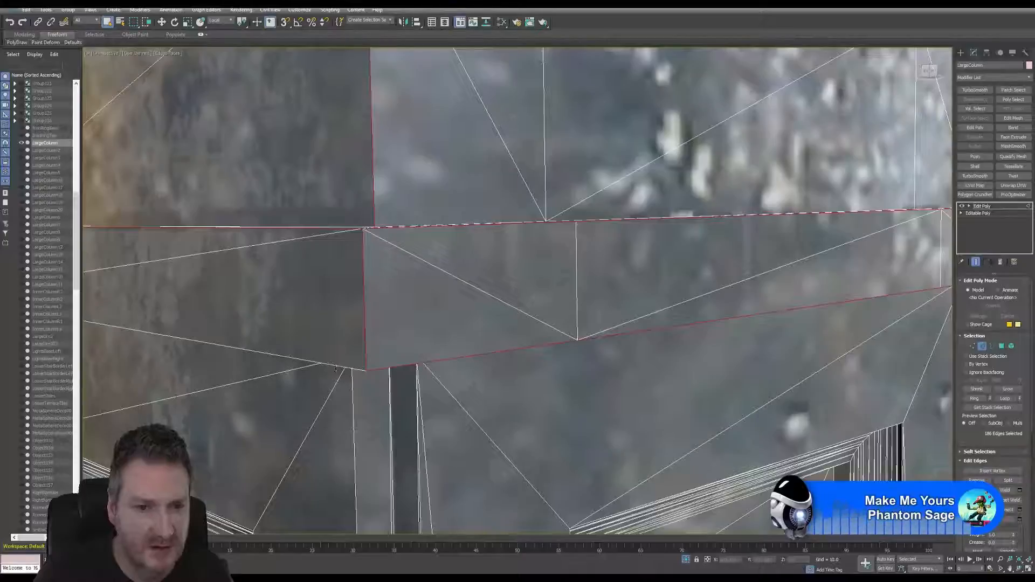
pyautogui.keyDown('ctrl'); pyautogui.click(335, 368); pyautogui.keyUp('ctrl')
pyautogui.keyDown('alt'); pyautogui.moveTo(335, 368); pyautogui.dragTo(390, 357, button='middle'); pyautogui.keyUp('alt')
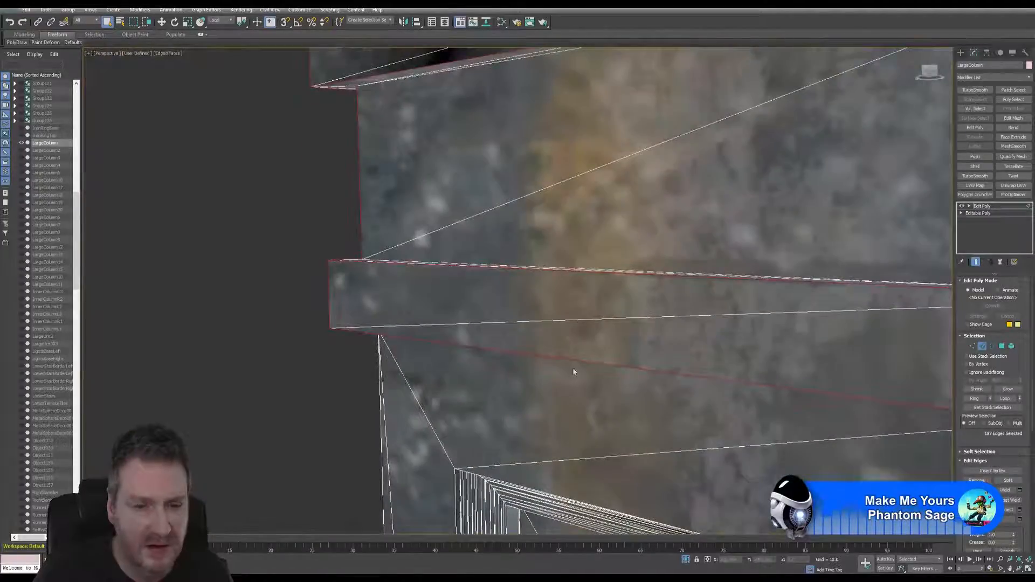
# Add the three lower border segments of the band on the opposite segmented face to complete its lower outline.
pyautogui.scroll(-8, 574, 371)
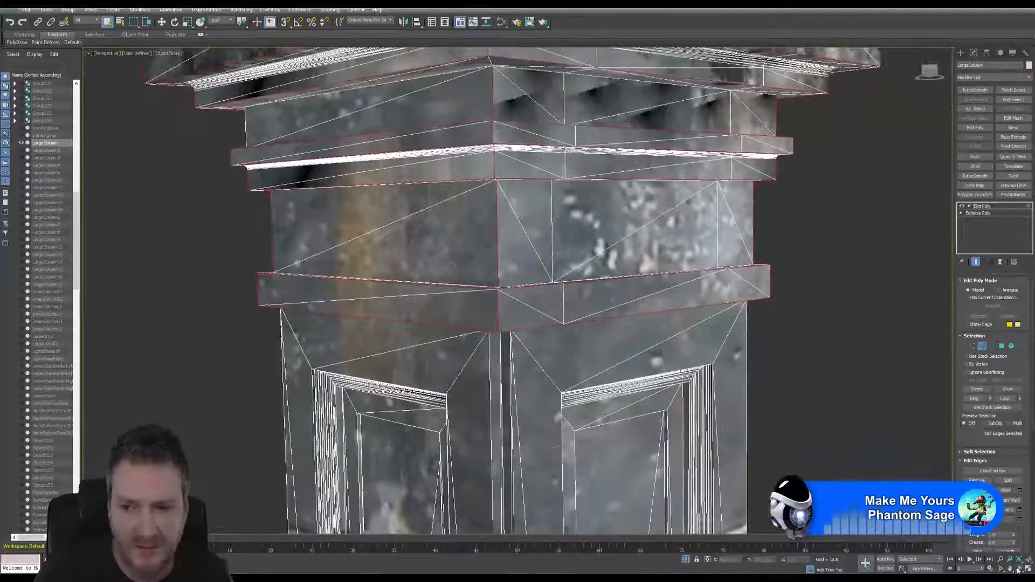
pyautogui.moveTo(528, 324)
pyautogui.keyDown('alt'); pyautogui.mouseDown(button='middle')
pyautogui.moveTo(501, 323)
pyautogui.moveTo(531, 322)
pyautogui.mouseUp(button='middle'); pyautogui.keyUp('alt')
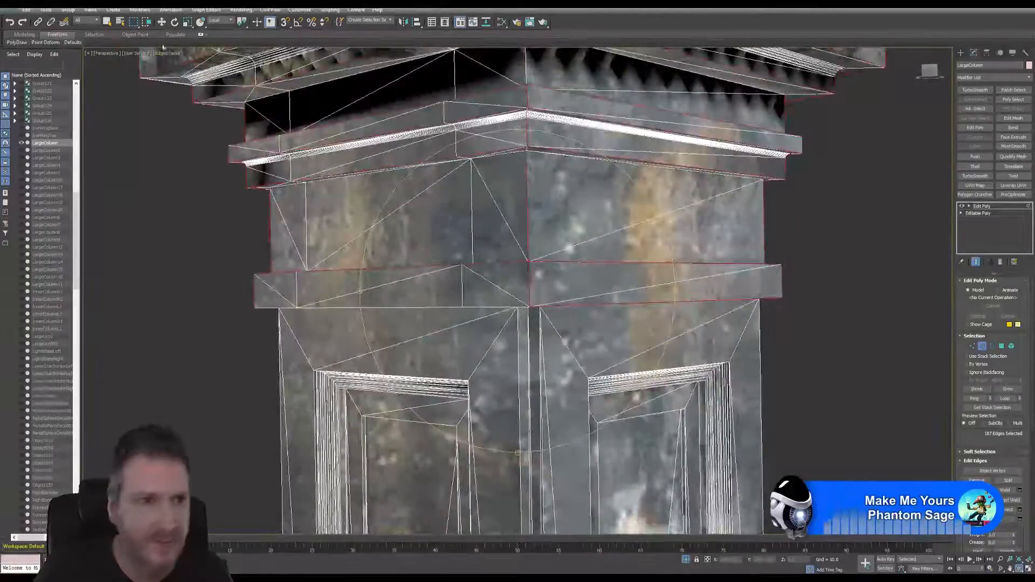
pyautogui.scroll(3, 425, 304)
pyautogui.keyDown('ctrl'); pyautogui.click(526, 311); pyautogui.keyUp('ctrl')
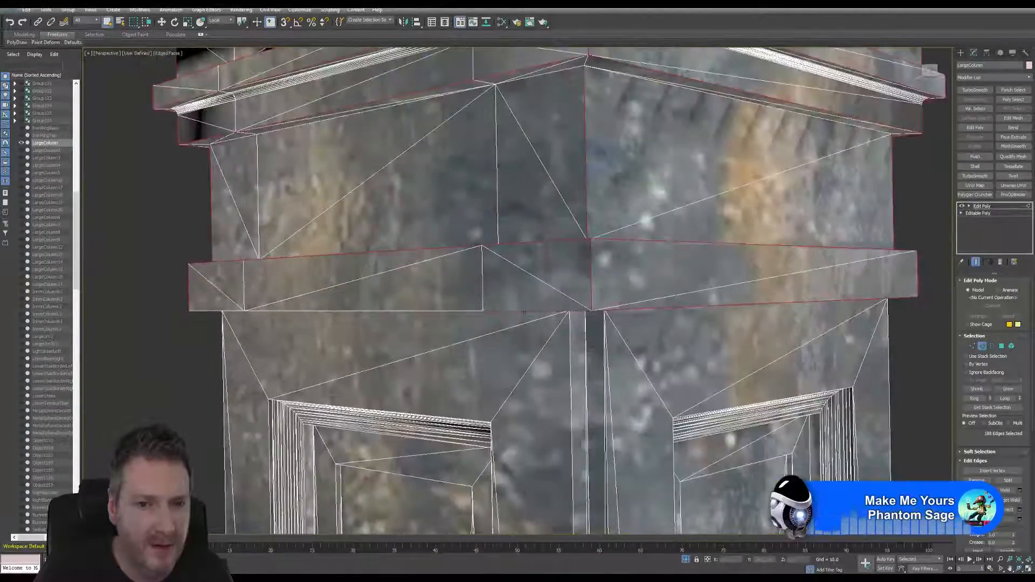
pyautogui.keyDown('ctrl'); pyautogui.click(438, 312); pyautogui.keyUp('ctrl')
pyautogui.keyDown('ctrl'); pyautogui.click(203, 311); pyautogui.keyUp('ctrl')
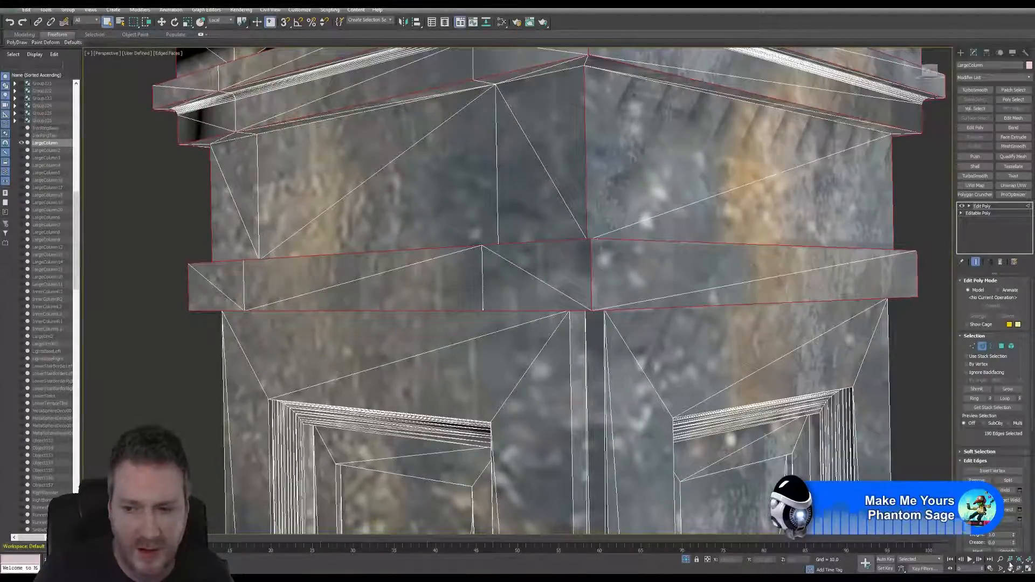
# Add both vertical edges of the shaft's nearest notched corner below the band, plus the vertical edge at the panelled face's far corner.
pyautogui.click(1019, 569)
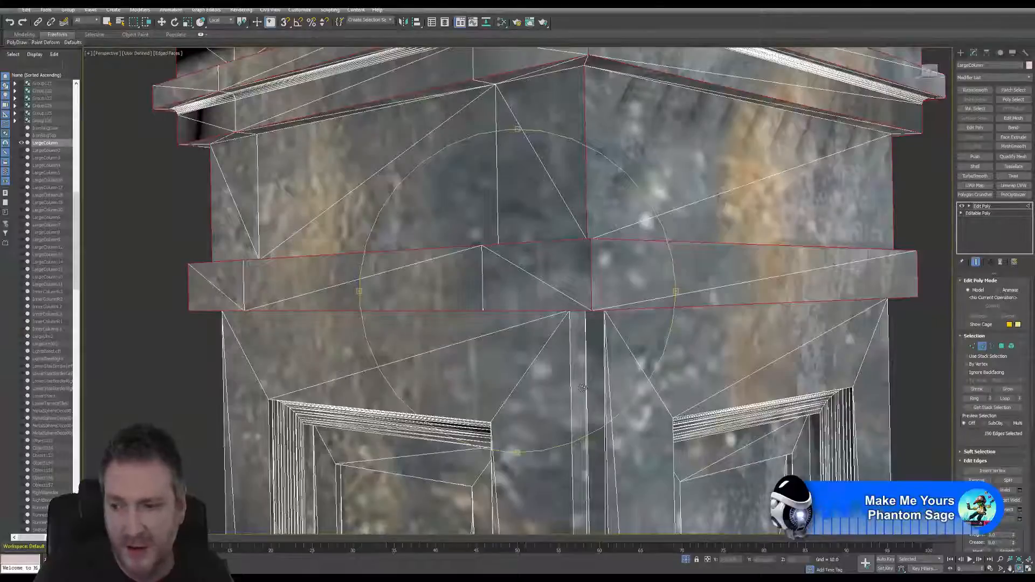
pyautogui.moveTo(479, 280); pyautogui.dragTo(500, 294)
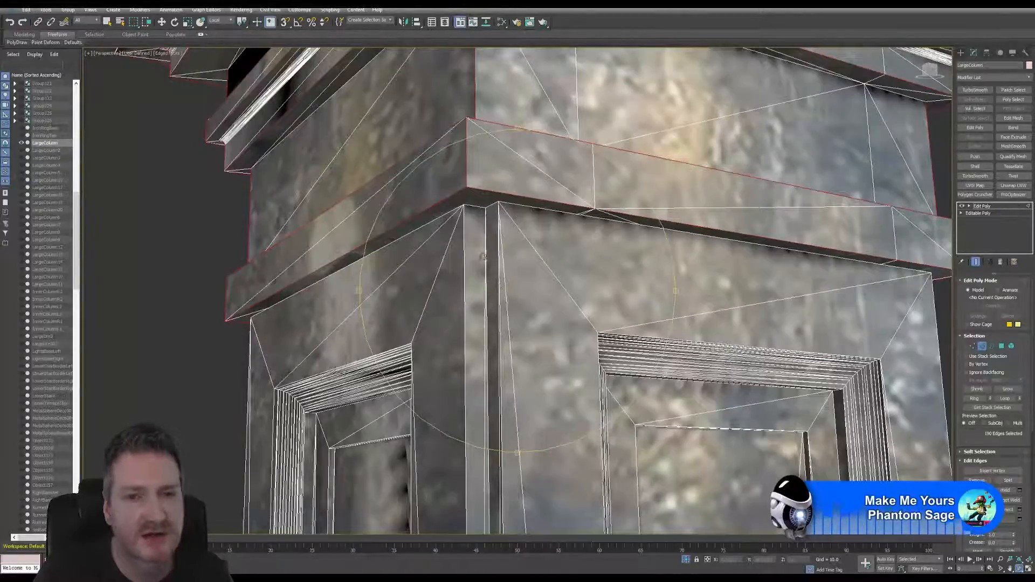
pyautogui.click(107, 22)
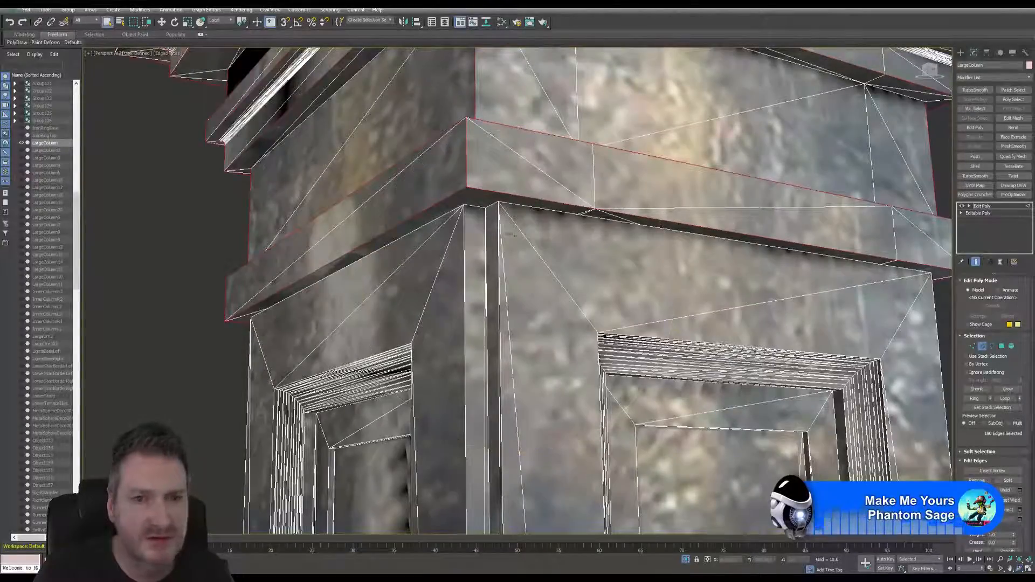
pyautogui.moveTo(513, 231); pyautogui.dragTo(590, 190, button='middle')
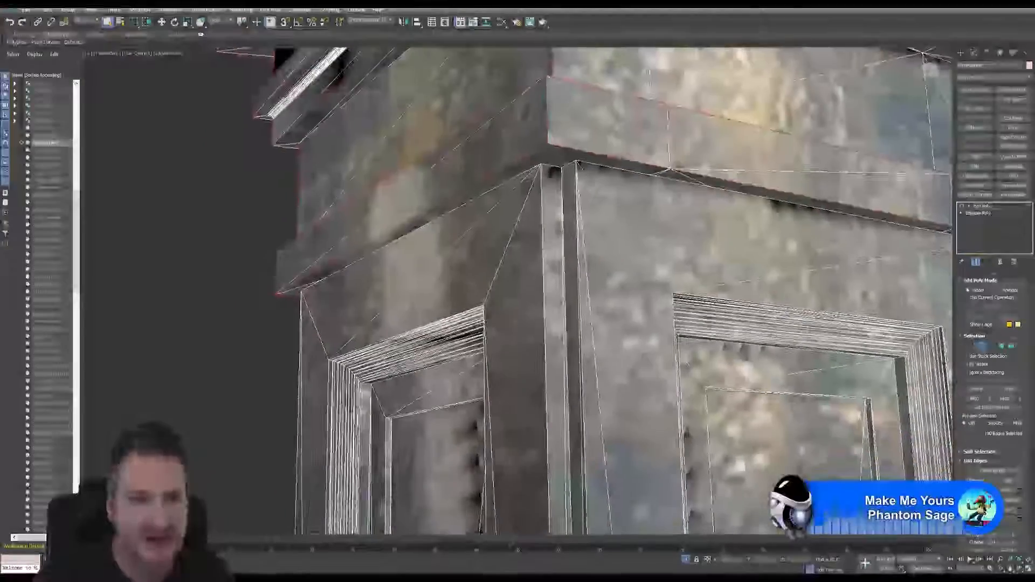
pyautogui.scroll(2, 554, 192)
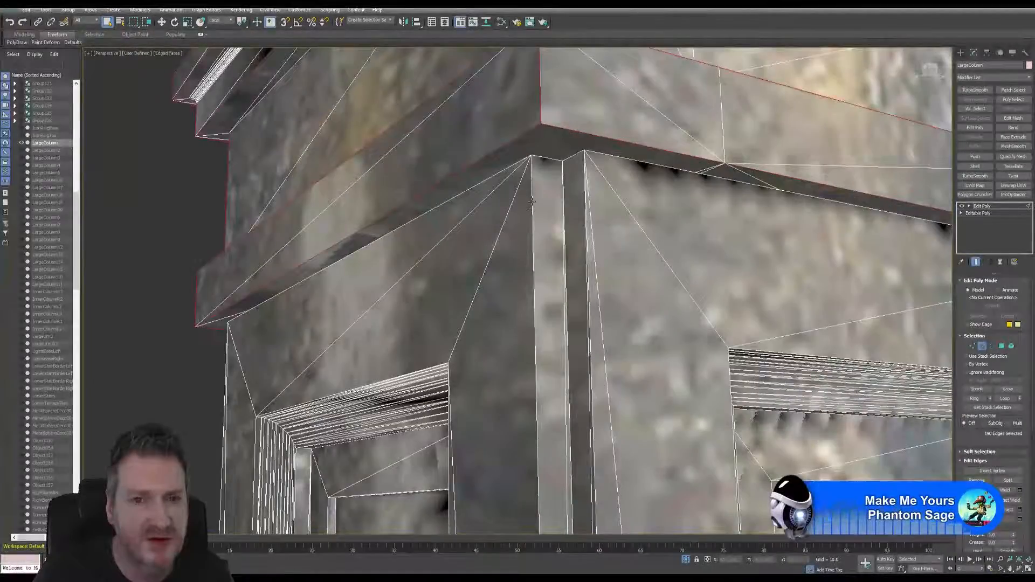
pyautogui.keyDown('ctrl'); pyautogui.click(531, 202); pyautogui.keyUp('ctrl')
pyautogui.scroll(-3, 582, 216)
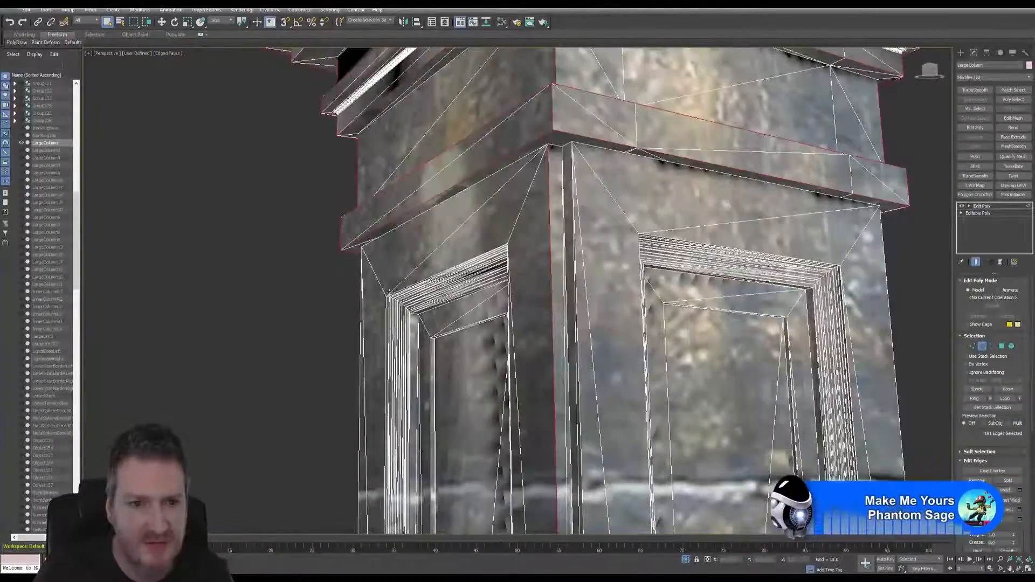
pyautogui.keyDown('alt'); pyautogui.moveTo(387, 291); pyautogui.dragTo(289, 281, button='middle'); pyautogui.keyUp('alt')
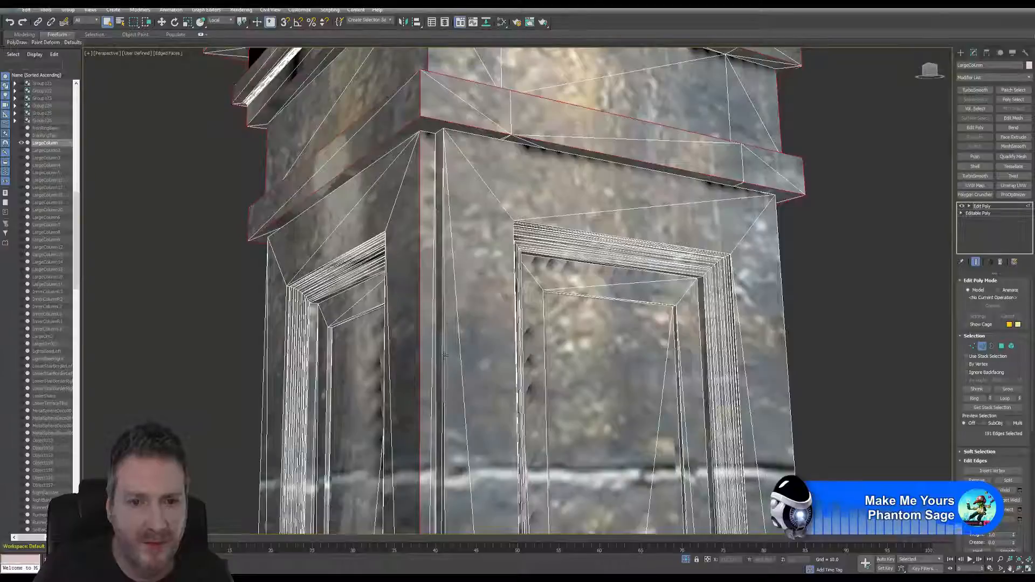
pyautogui.keyDown('ctrl'); pyautogui.click(445, 394); pyautogui.keyUp('ctrl')
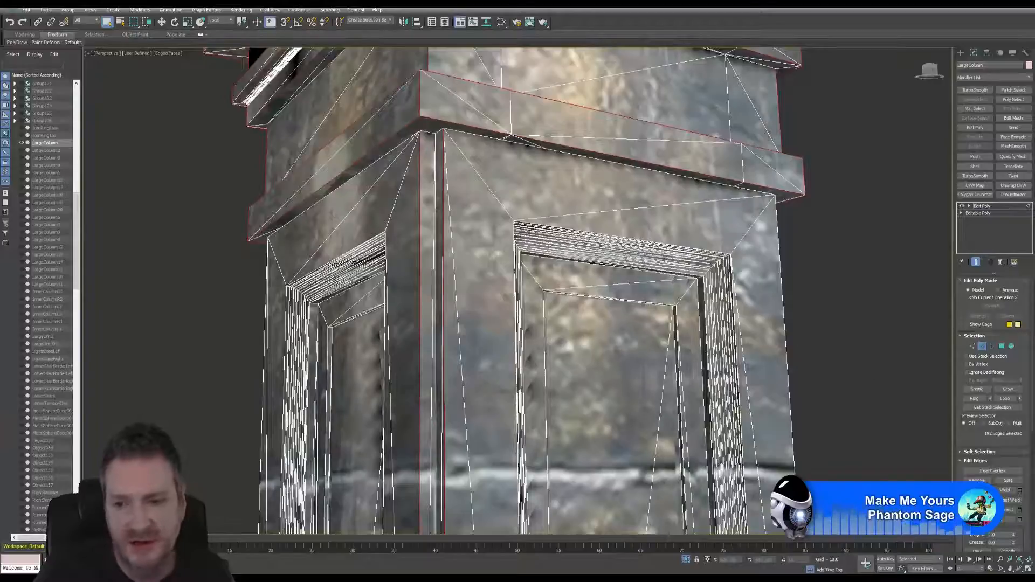
pyautogui.keyDown('ctrl'); pyautogui.click(789, 397); pyautogui.keyUp('ctrl')
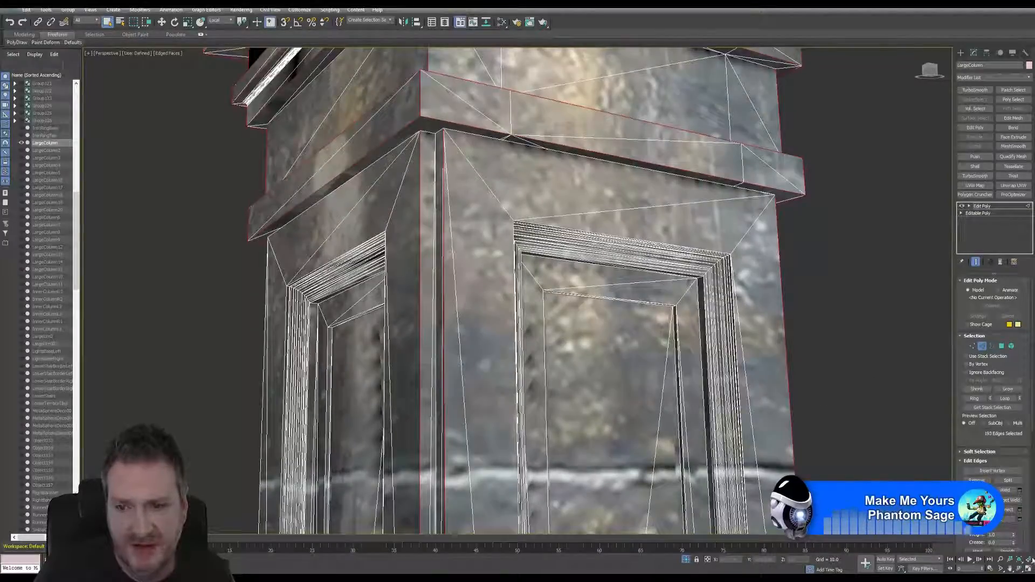
# Add the second vertical edge of the next notched shaft corner and the outer vertical edge at the far end of the adjoining face.
pyautogui.keyDown('alt'); pyautogui.moveTo(525, 294); pyautogui.dragTo(354, 174, button='middle'); pyautogui.keyUp('alt')
pyautogui.click(107, 22)
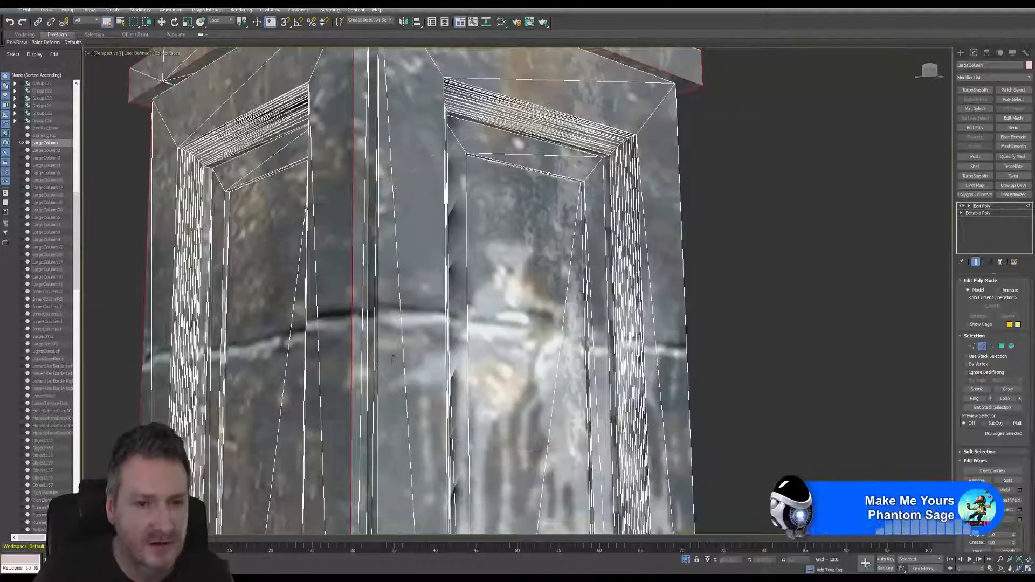
pyautogui.keyDown('alt'); pyautogui.moveTo(391, 318); pyautogui.dragTo(605, 303, button='middle'); pyautogui.keyUp('alt')
pyautogui.keyDown('ctrl'); pyautogui.click(383, 408); pyautogui.keyUp('ctrl')
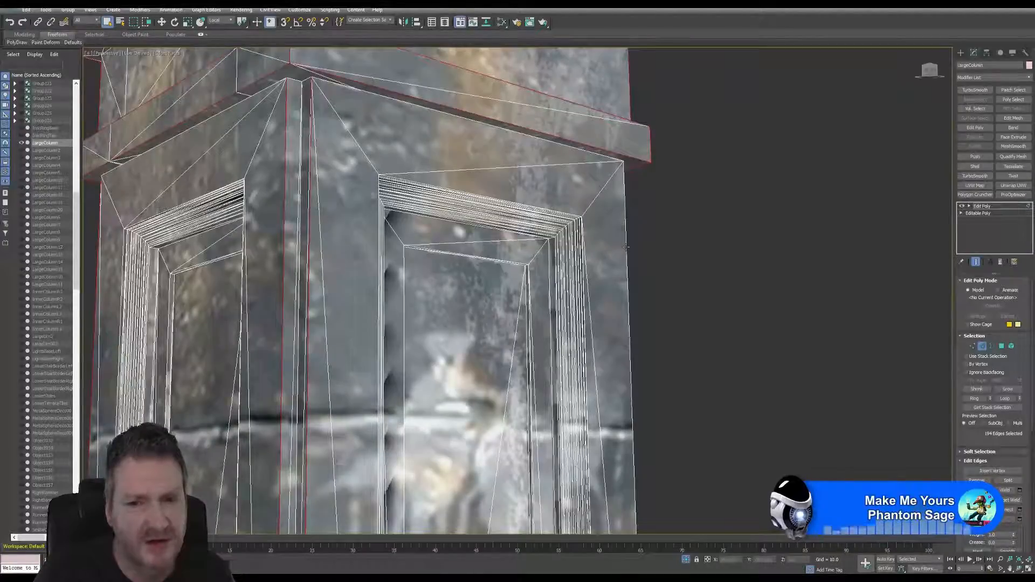
pyautogui.keyDown('ctrl'); pyautogui.click(626, 247); pyautogui.keyUp('ctrl')
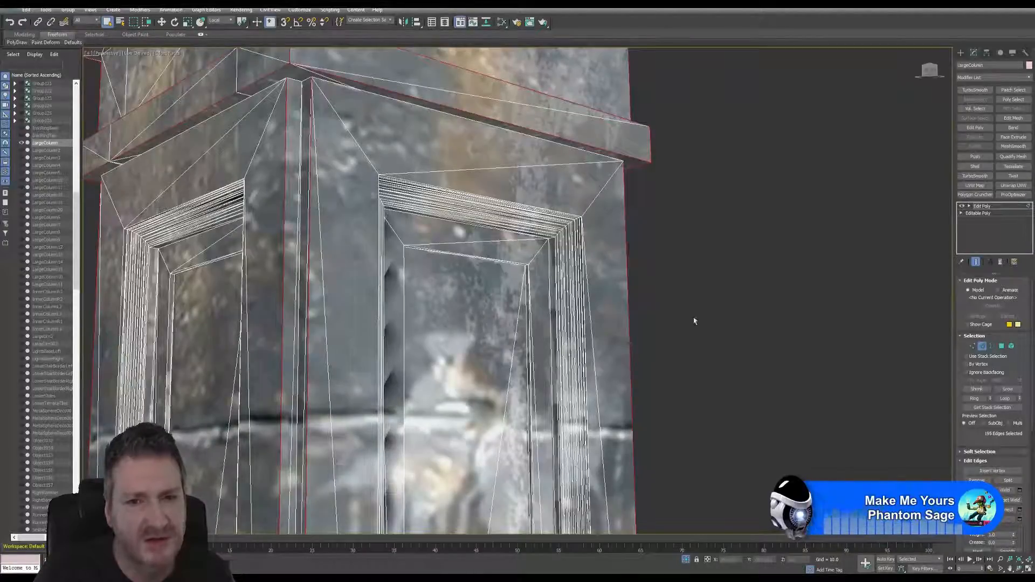
# Continue around the shaft, adding the following corner's unselected vertical edge and the outer vertical edge of the next panelled face.
pyautogui.click(1021, 570)
pyautogui.moveTo(676, 291); pyautogui.dragTo(491, 199)
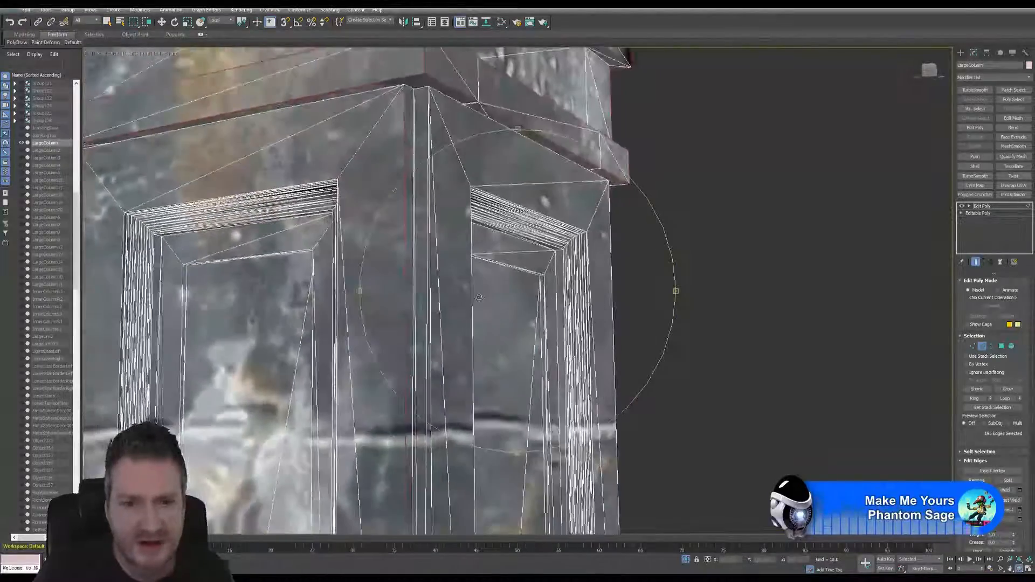
pyautogui.click(107, 27)
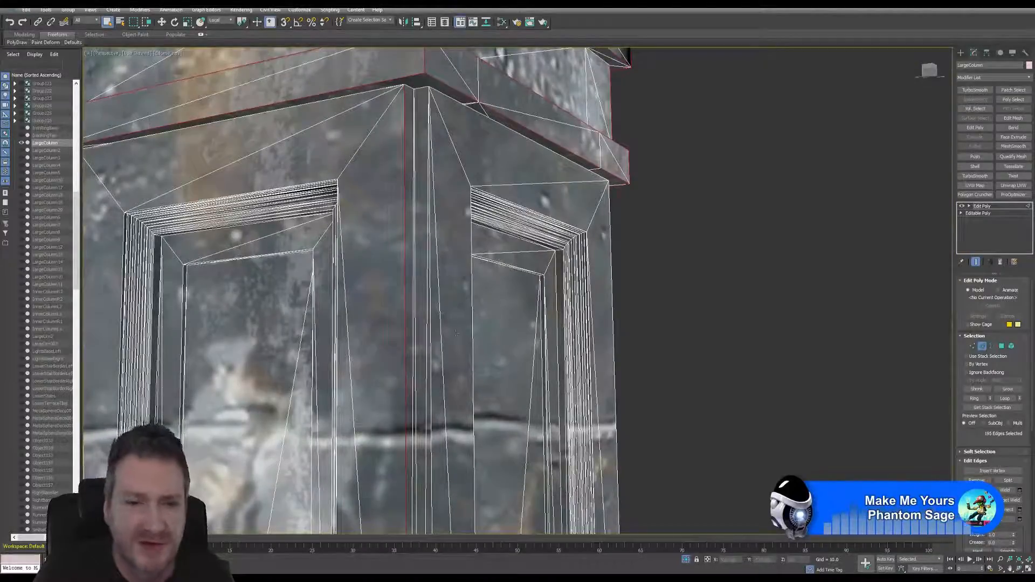
pyautogui.moveTo(449, 331); pyautogui.dragTo(438, 308, button='middle')
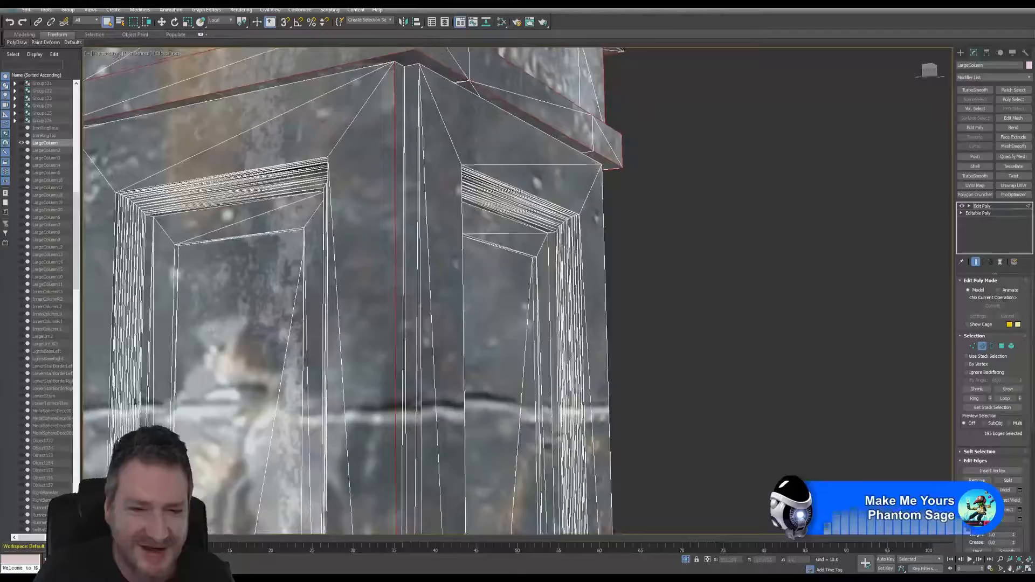
pyautogui.keyDown('ctrl'); pyautogui.click(420, 386); pyautogui.keyUp('ctrl')
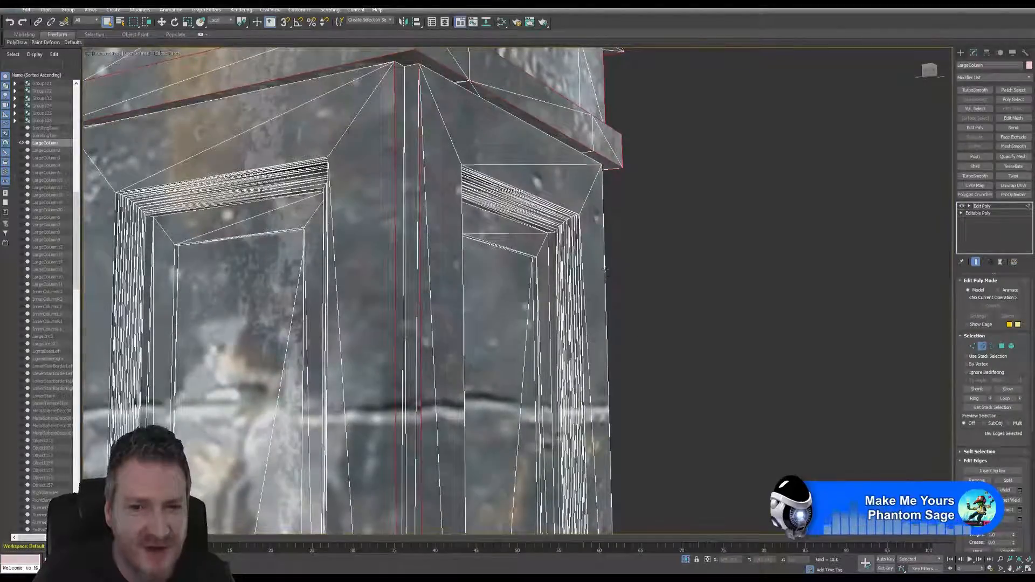
pyautogui.keyDown('ctrl'); pyautogui.click(606, 269); pyautogui.keyUp('ctrl')
# Add the remaining unselected vertical edge of the last notched corner on the upper shaft section.
pyautogui.click(1019, 569)
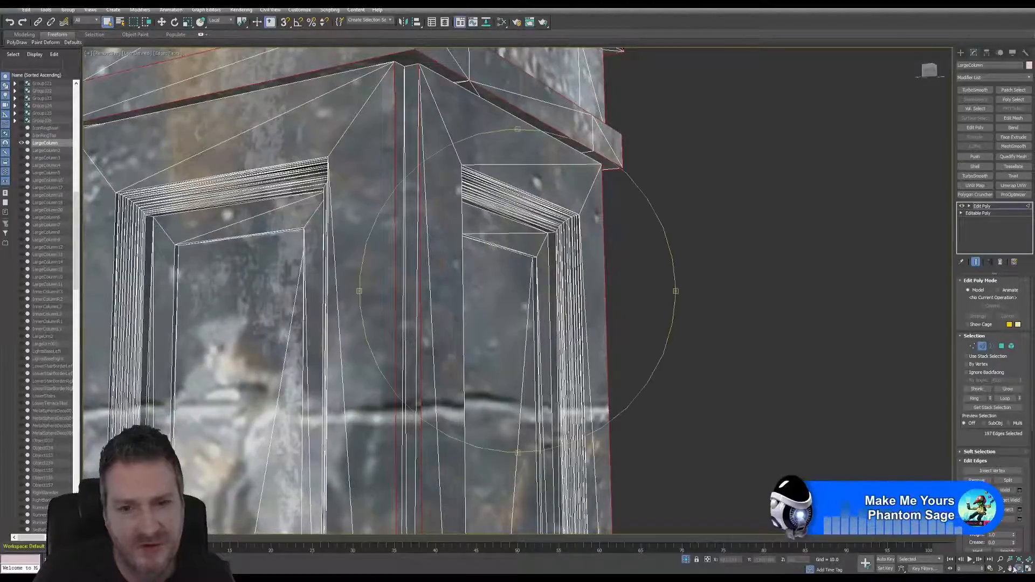
pyautogui.moveTo(463, 269)
pyautogui.mouseDown()
pyautogui.moveTo(421, 294)
pyautogui.moveTo(345, 302)
pyautogui.moveTo(471, 278)
pyautogui.mouseUp()
pyautogui.rightClick(123, 56)
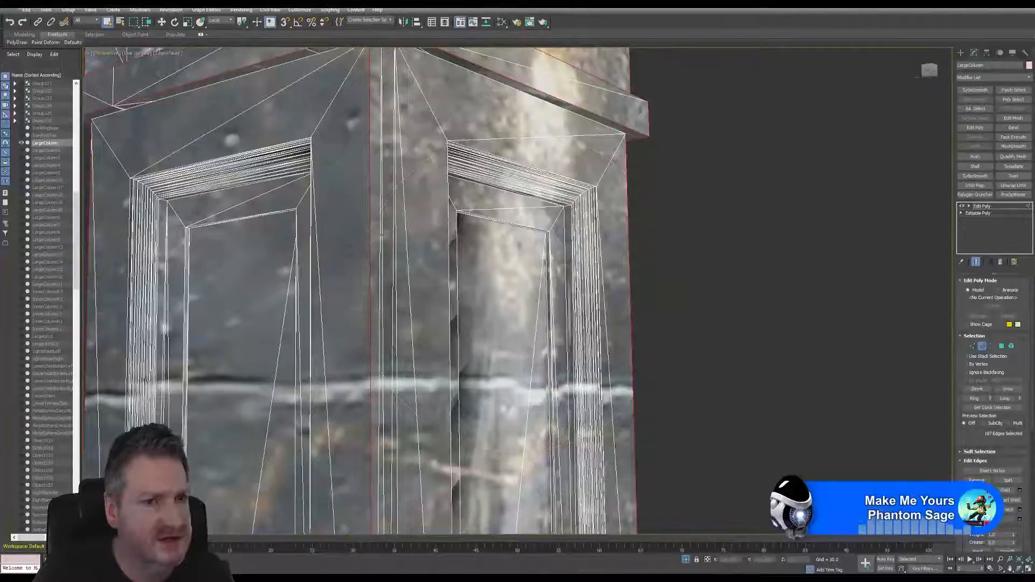
pyautogui.moveTo(425, 266); pyautogui.dragTo(429, 166, button='middle')
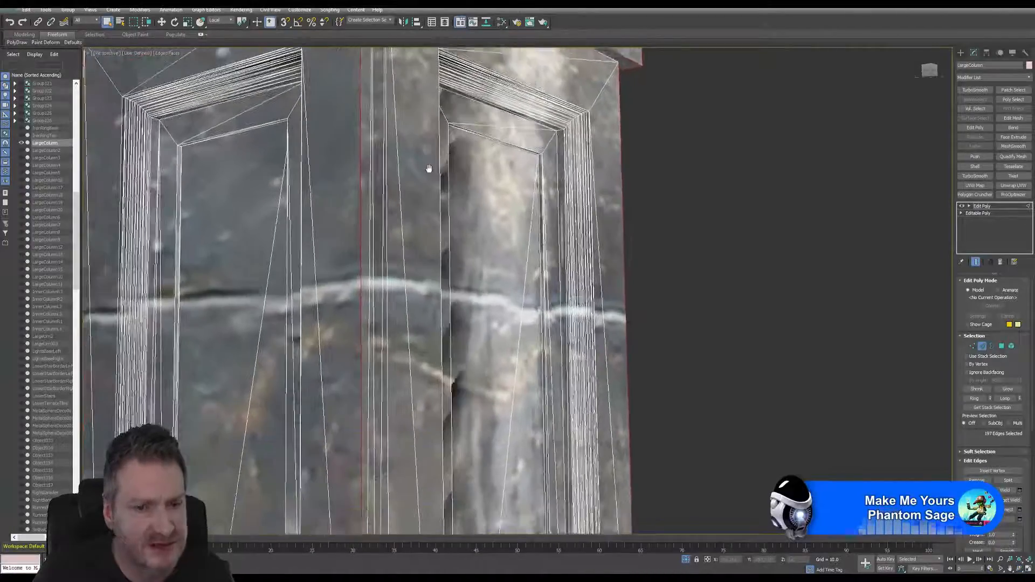
pyautogui.scroll(-3, 414, 240)
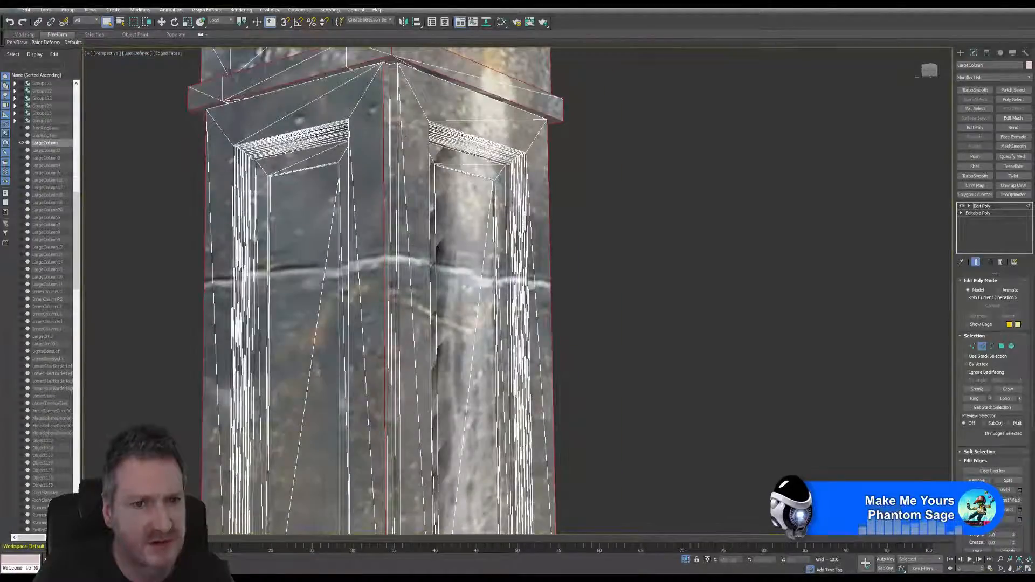
pyautogui.moveTo(415, 276); pyautogui.dragTo(436, 157, button='middle')
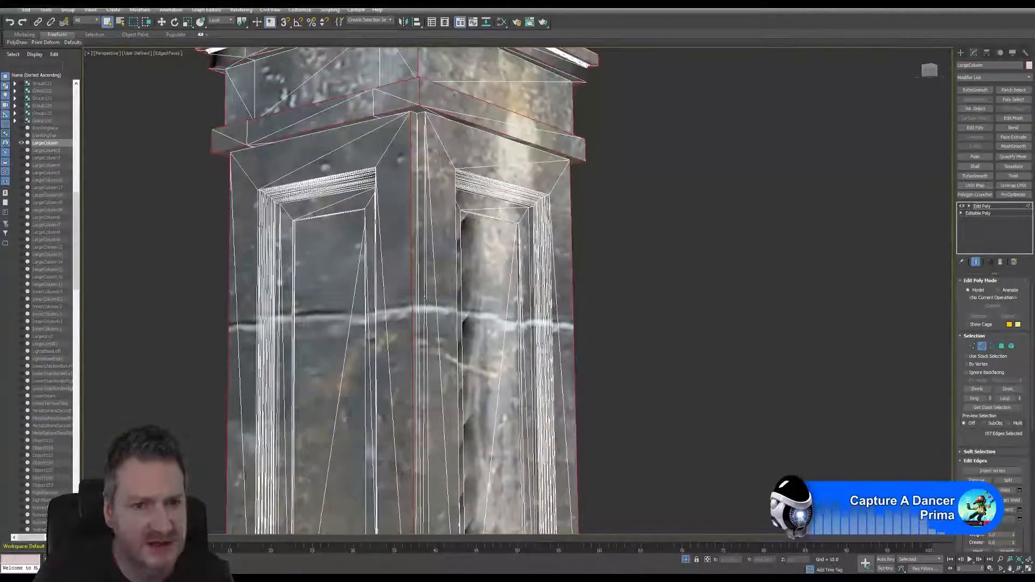
pyautogui.moveTo(425, 301); pyautogui.dragTo(418, 216, button='middle')
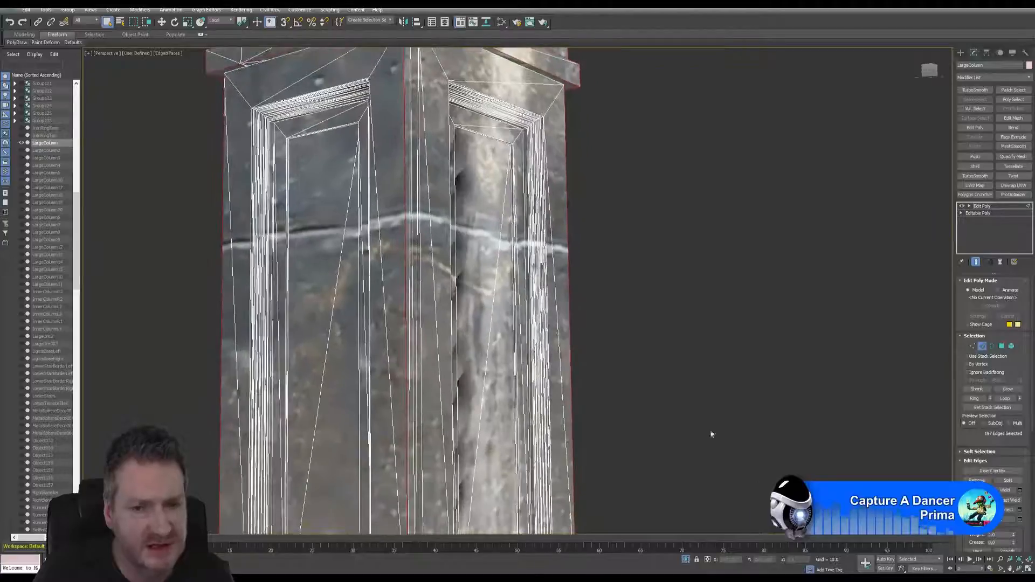
pyautogui.click(1018, 569)
pyautogui.moveTo(486, 323); pyautogui.dragTo(423, 263)
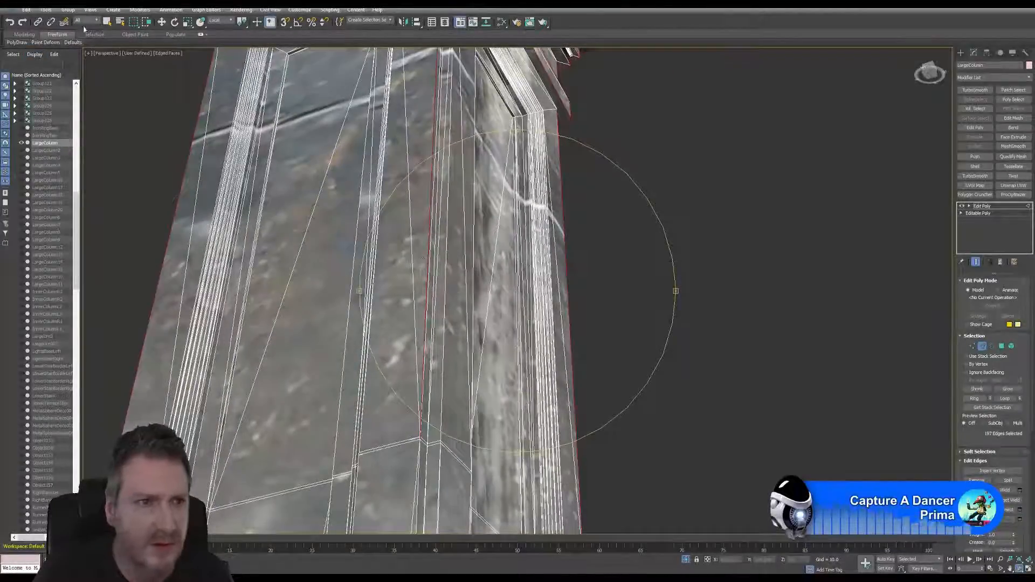
pyautogui.click(106, 23)
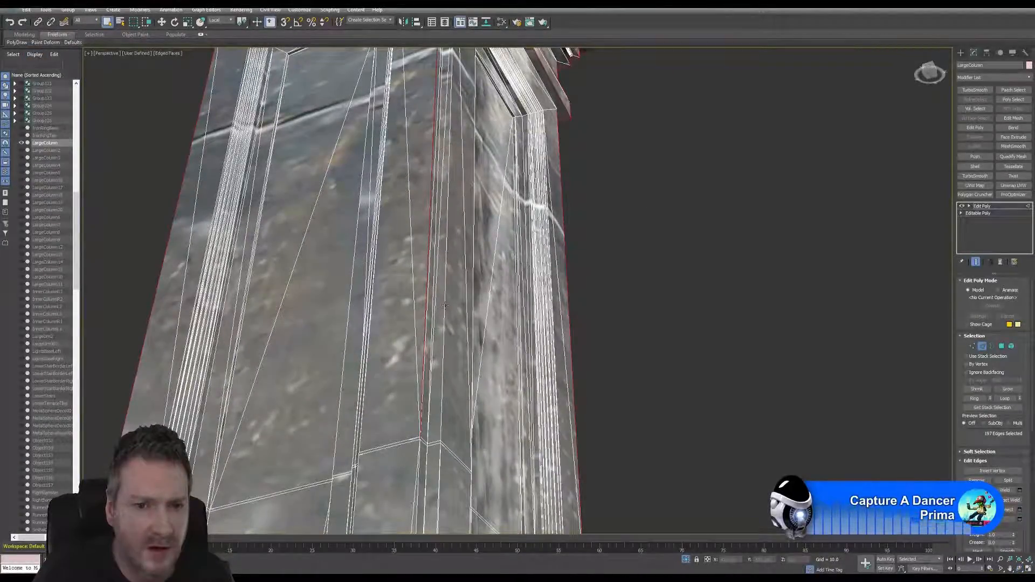
pyautogui.keyDown('alt'); pyautogui.moveTo(324, 280); pyautogui.dragTo(338, 405, button='middle'); pyautogui.keyUp('alt')
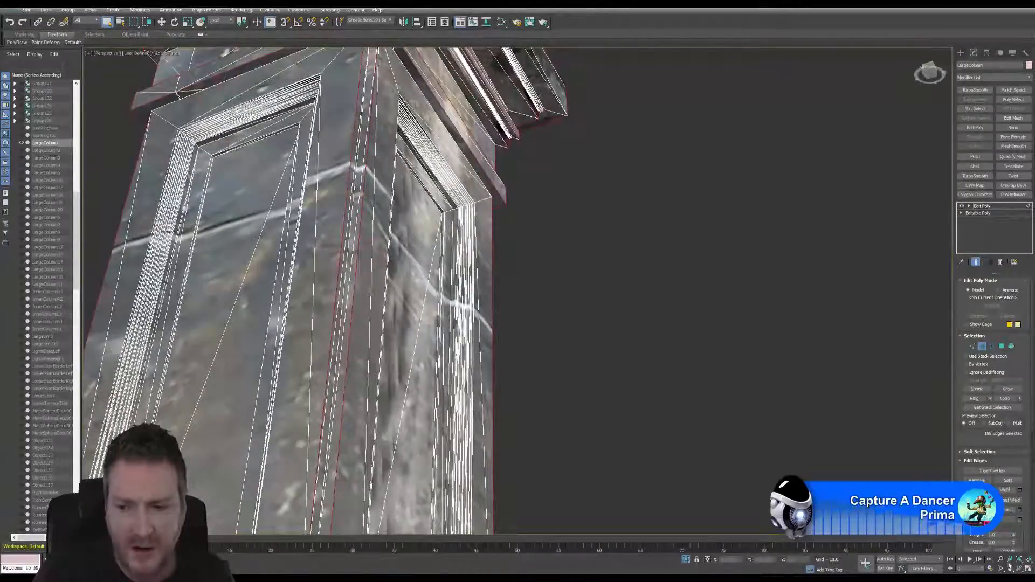
# Examine the recessed panel's frame moulding and the shaft section below the horizontal edge line.
pyautogui.click(1021, 569)
pyautogui.moveTo(459, 265); pyautogui.dragTo(498, 300)
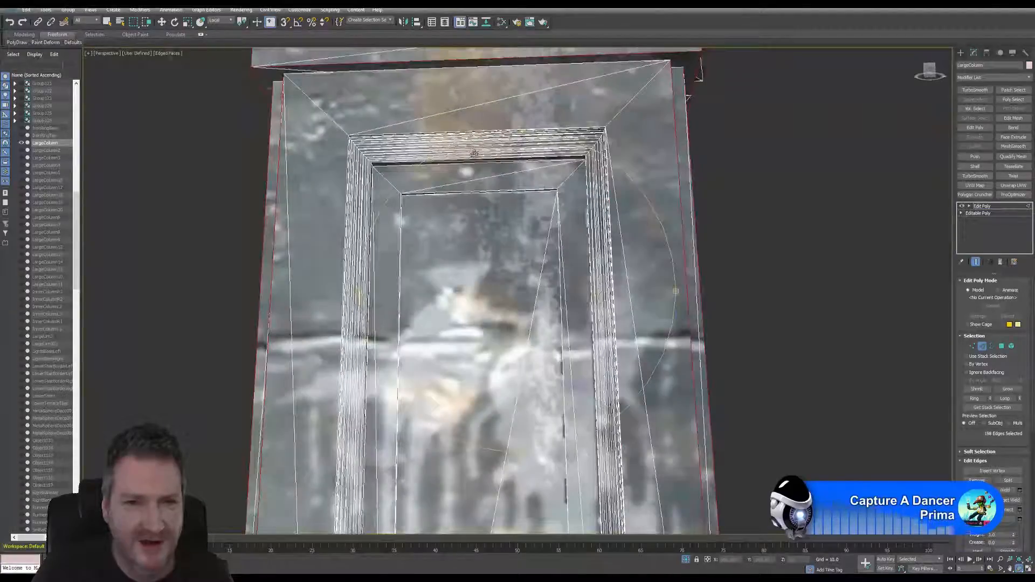
pyautogui.scroll(3, 474, 153)
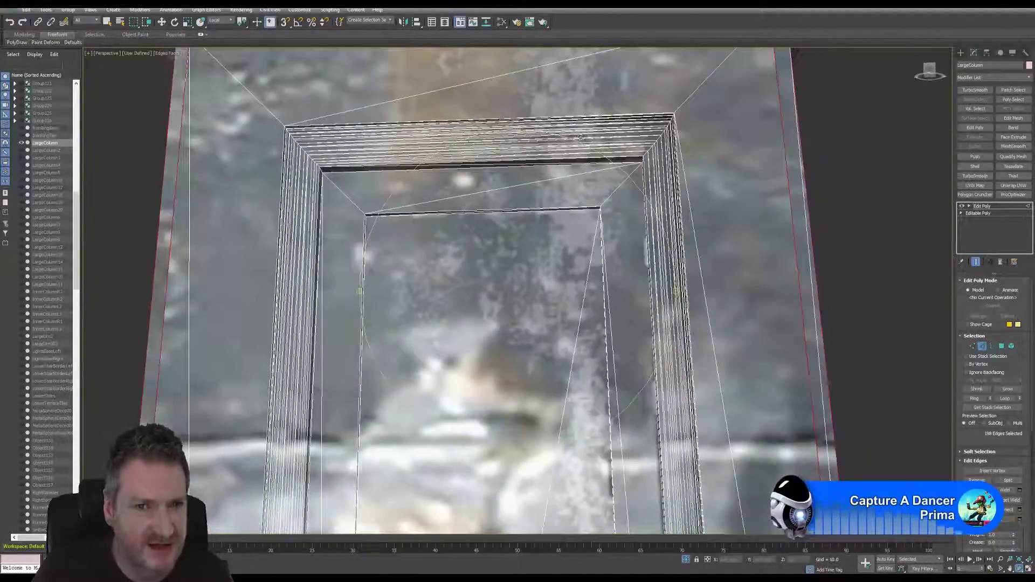
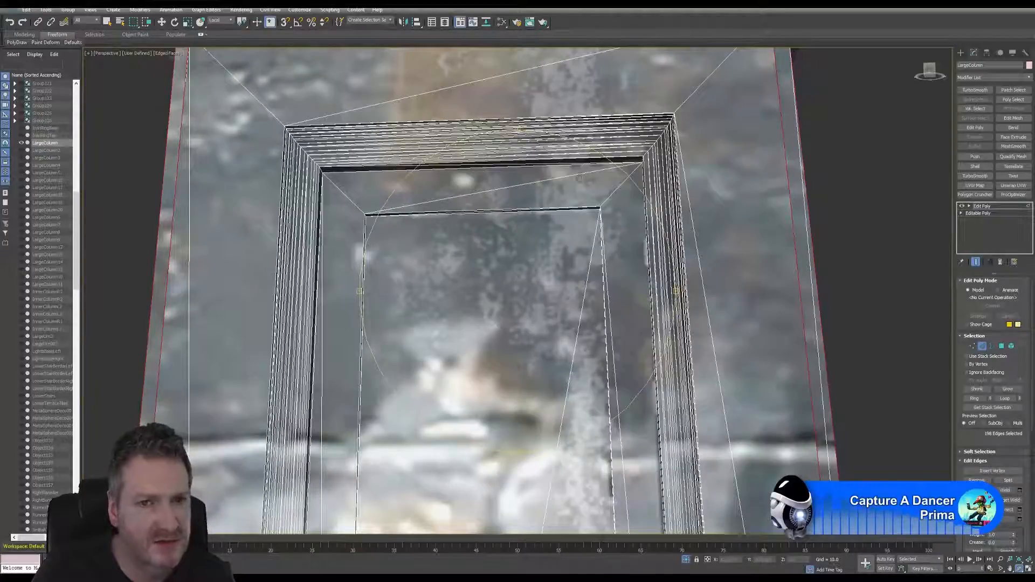
pyautogui.scroll(-3, 322, 271)
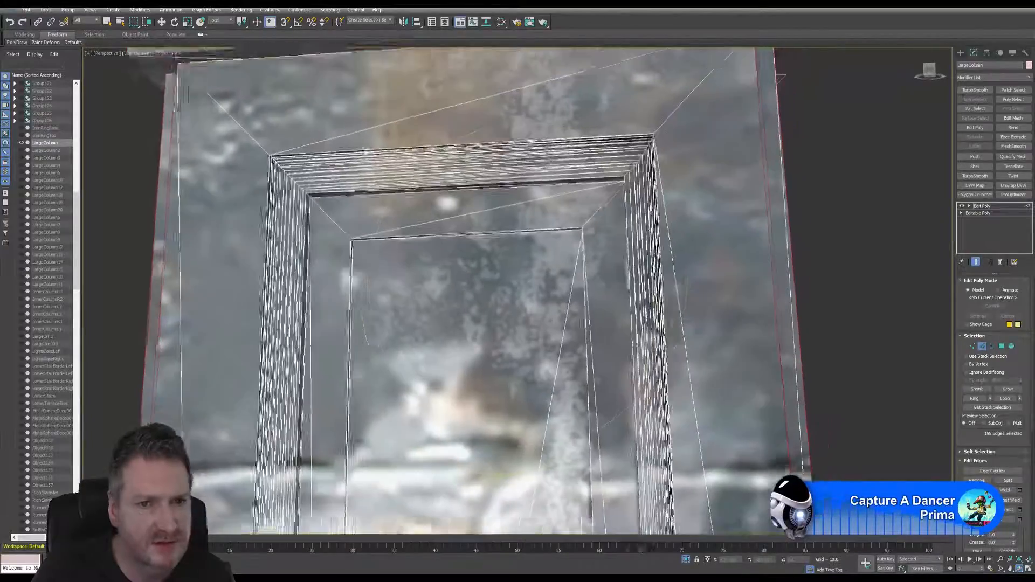
pyautogui.keyDown('alt'); pyautogui.moveTo(321, 272); pyautogui.dragTo(625, 175, button='middle'); pyautogui.keyUp('alt')
pyautogui.moveTo(478, 420); pyautogui.dragTo(472, 303, button='middle')
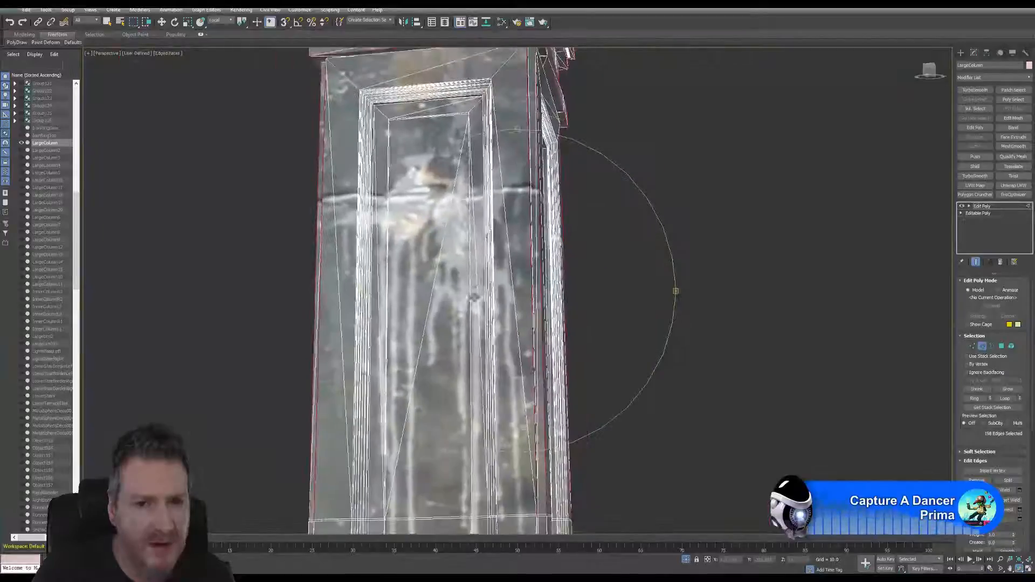
pyautogui.scroll(-3, 472, 302)
pyautogui.moveTo(486, 384); pyautogui.dragTo(447, 415, button='middle')
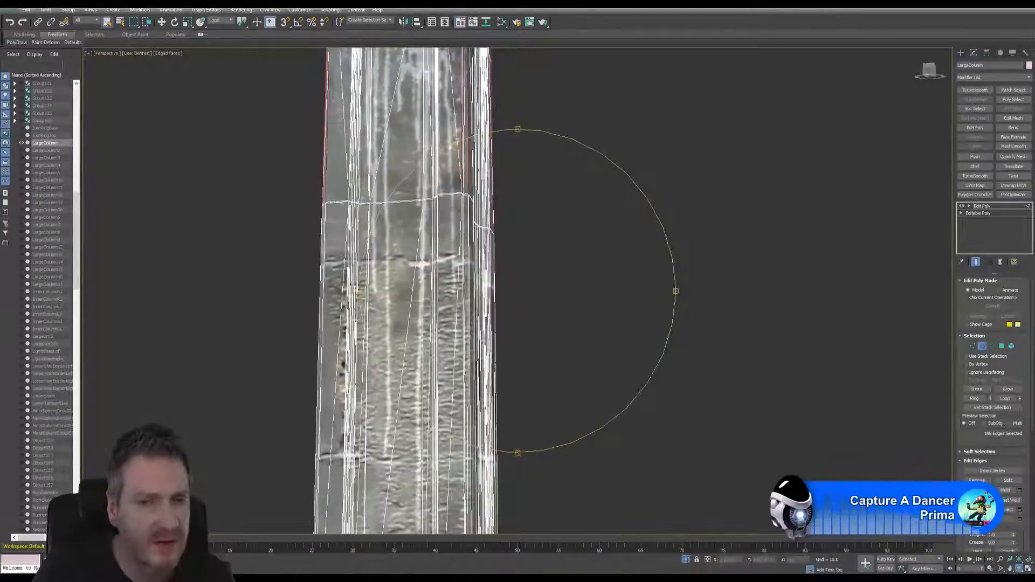
# Add the two vertical edges of the notched corner on the lower shaft section, just below the horizontal edge line.
pyautogui.click(107, 22)
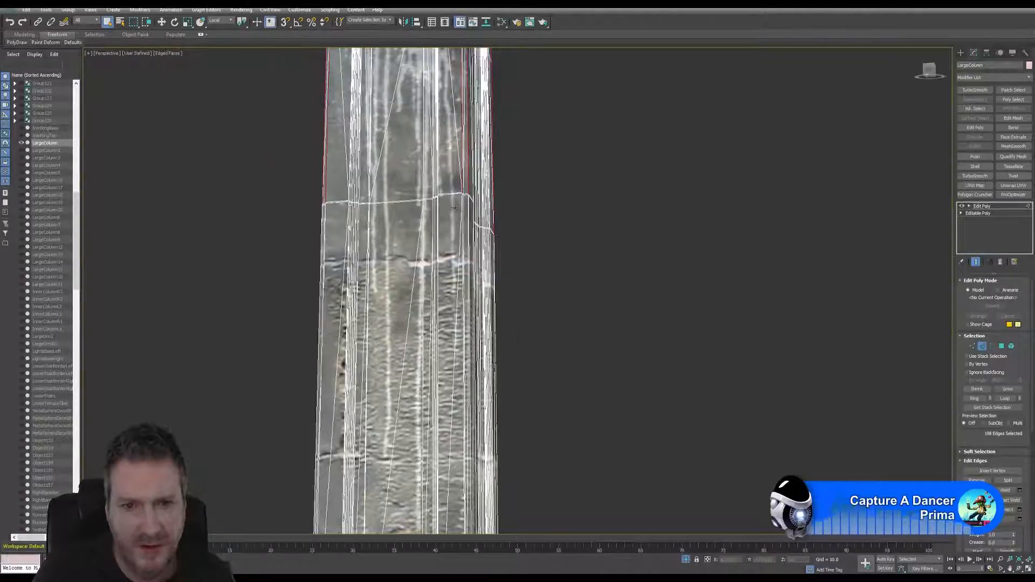
pyautogui.scroll(5, 472, 194)
pyautogui.moveTo(473, 194); pyautogui.dragTo(428, 155, button='middle')
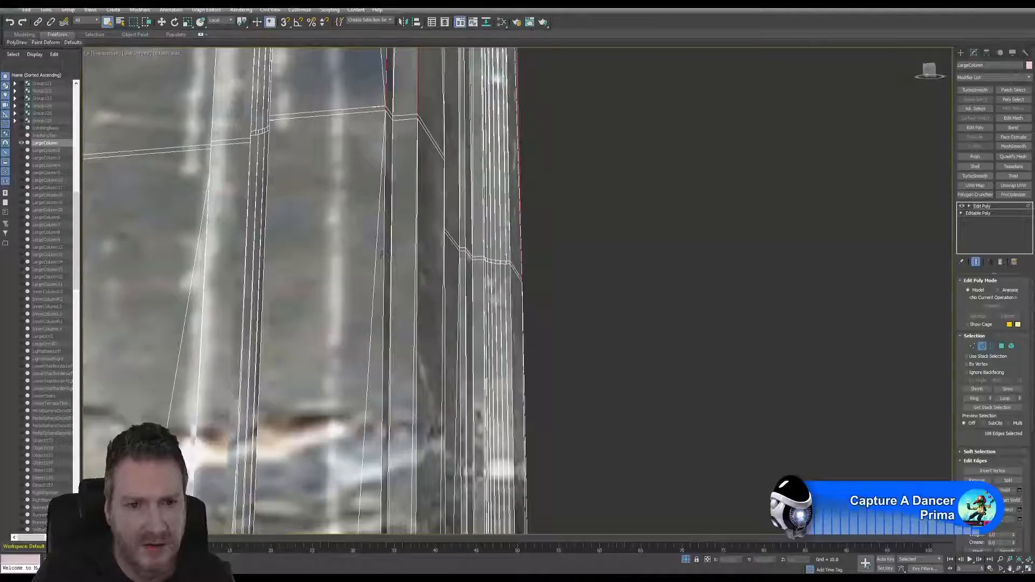
pyautogui.keyDown('ctrl'); pyautogui.click(384, 254); pyautogui.keyUp('ctrl')
pyautogui.moveTo(384, 255); pyautogui.dragTo(388, 156, button='middle')
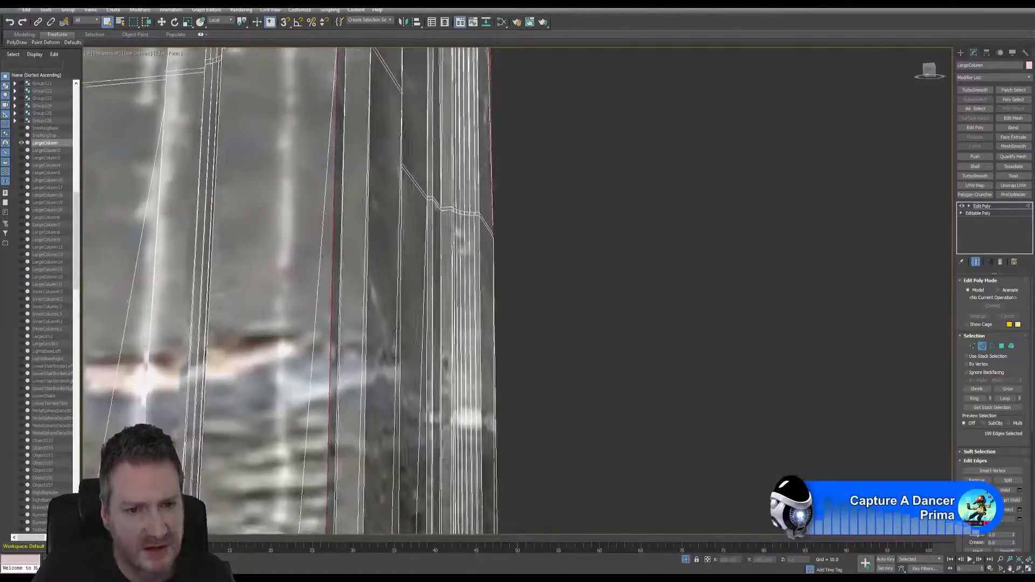
pyautogui.keyDown('ctrl'); pyautogui.click(364, 367); pyautogui.keyUp('ctrl')
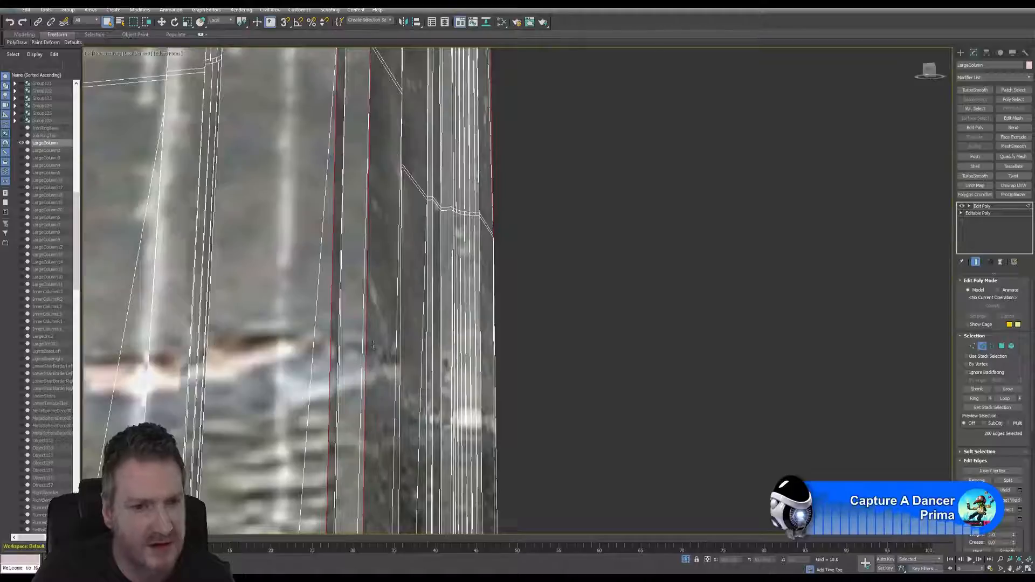
# Add the two vertical edges of the next notched corner on the lower shaft section, just below the horizontal edge line.
pyautogui.scroll(-3, 364, 367)
pyautogui.moveTo(373, 302); pyautogui.dragTo(520, 221, button='middle')
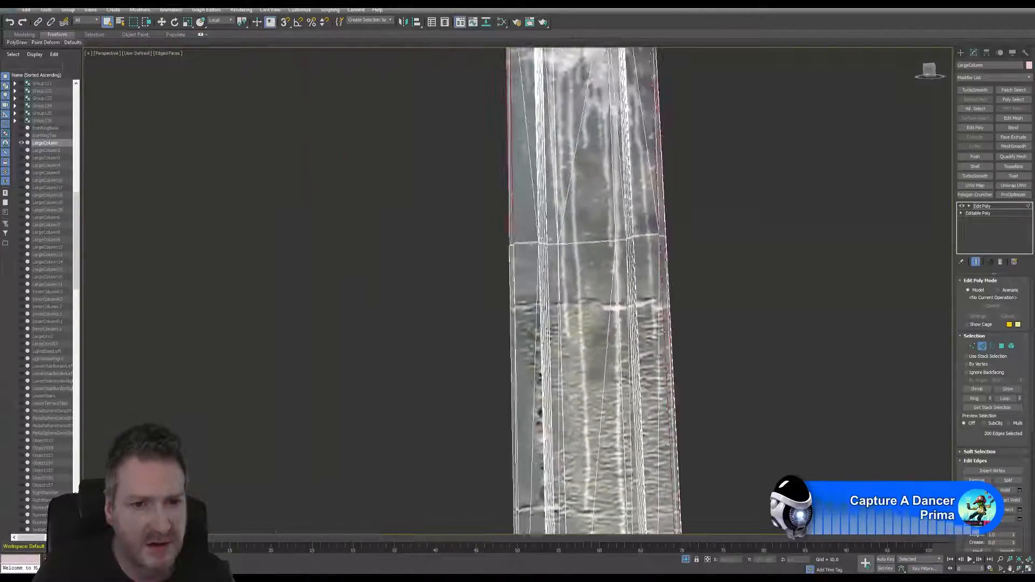
pyautogui.scroll(5, 515, 232)
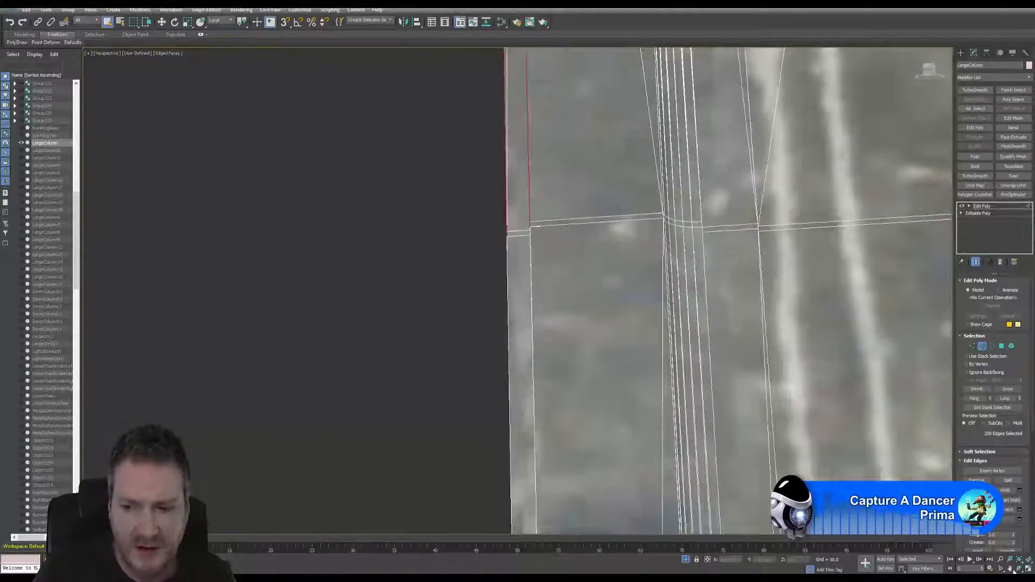
pyautogui.click(1019, 569)
pyautogui.moveTo(540, 302); pyautogui.dragTo(356, 232)
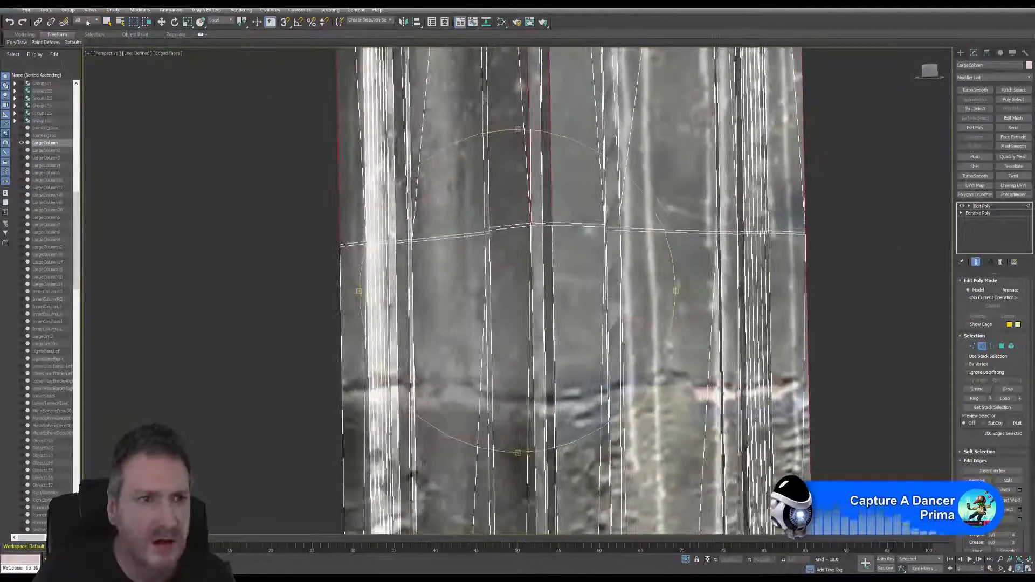
pyautogui.click(107, 22)
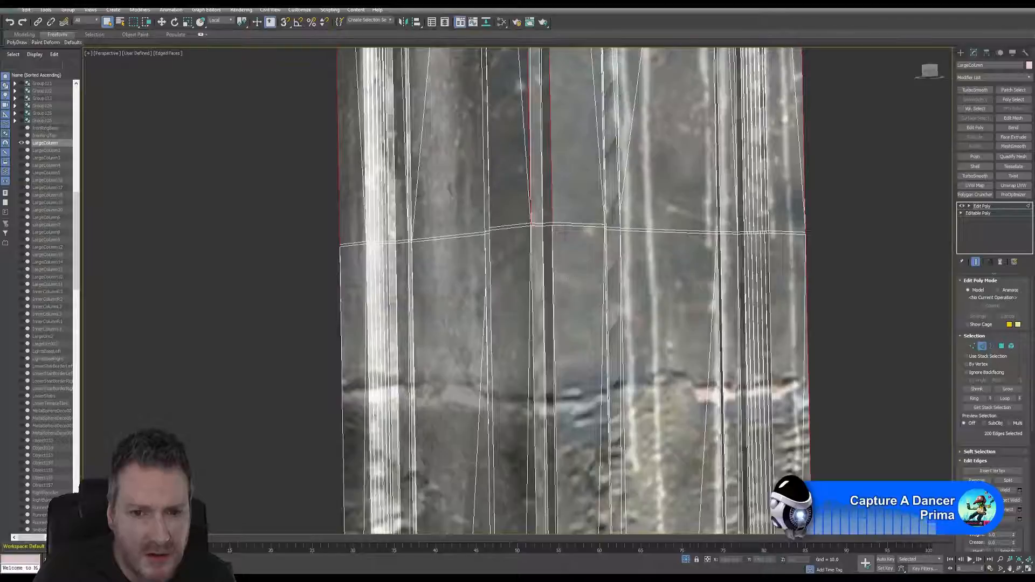
pyautogui.scroll(5, 565, 263)
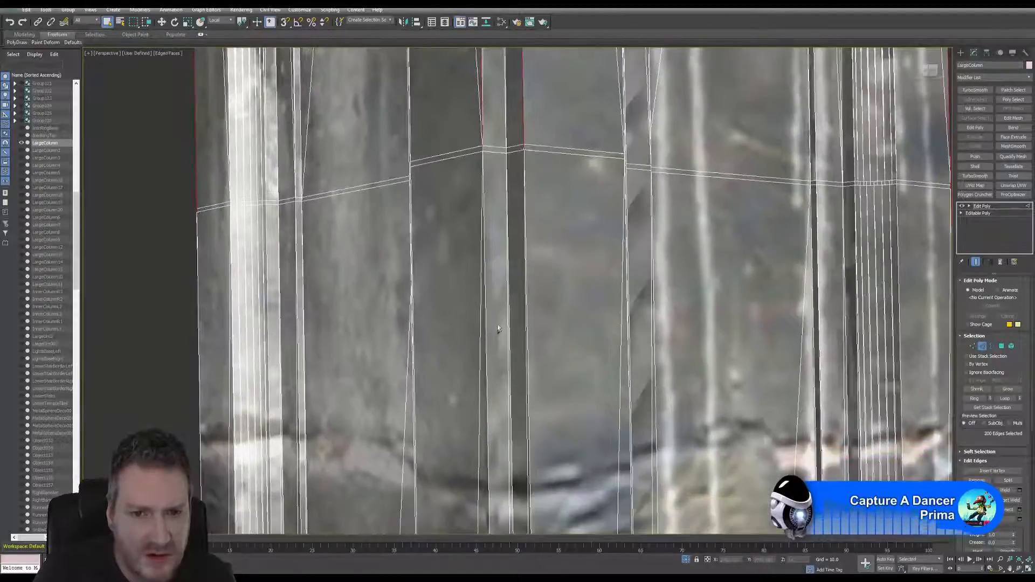
pyautogui.keyDown('ctrl'); pyautogui.click(485, 325); pyautogui.keyUp('ctrl')
pyautogui.keyDown('alt'); pyautogui.moveTo(518, 308); pyautogui.dragTo(546, 315, button='middle'); pyautogui.keyUp('alt')
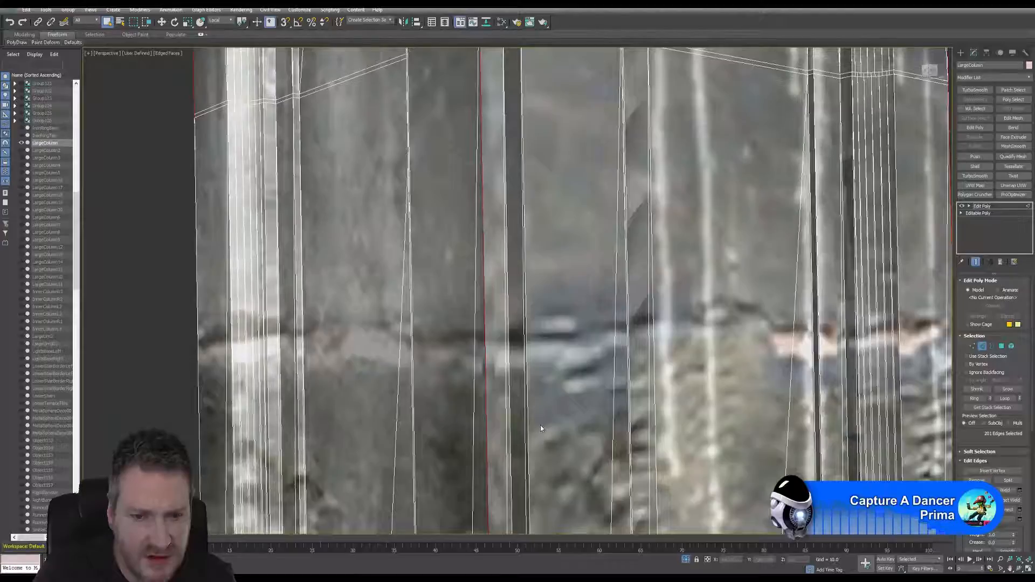
pyautogui.moveTo(538, 428); pyautogui.dragTo(650, 194, button='middle')
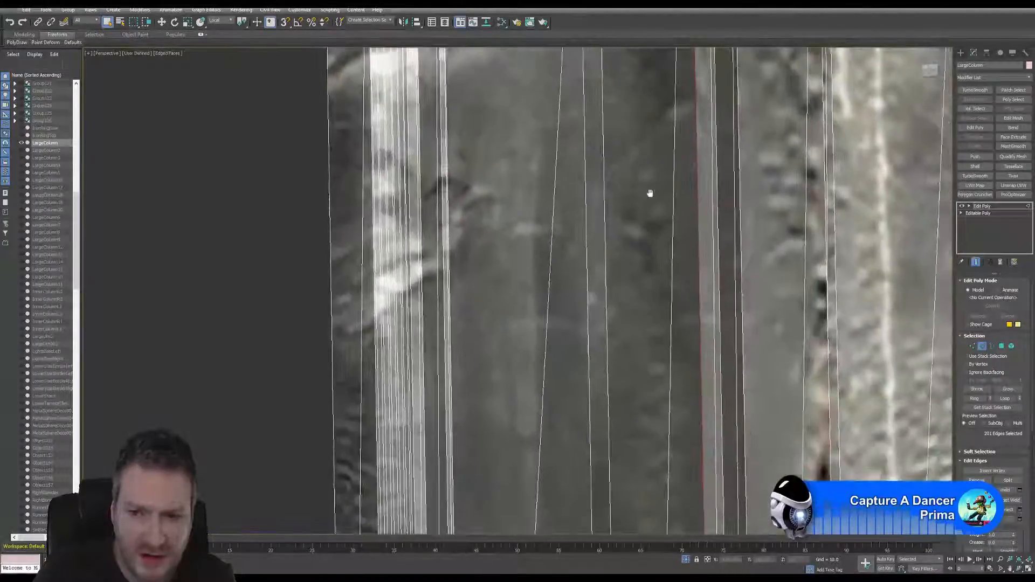
pyautogui.scroll(-5, 766, 270)
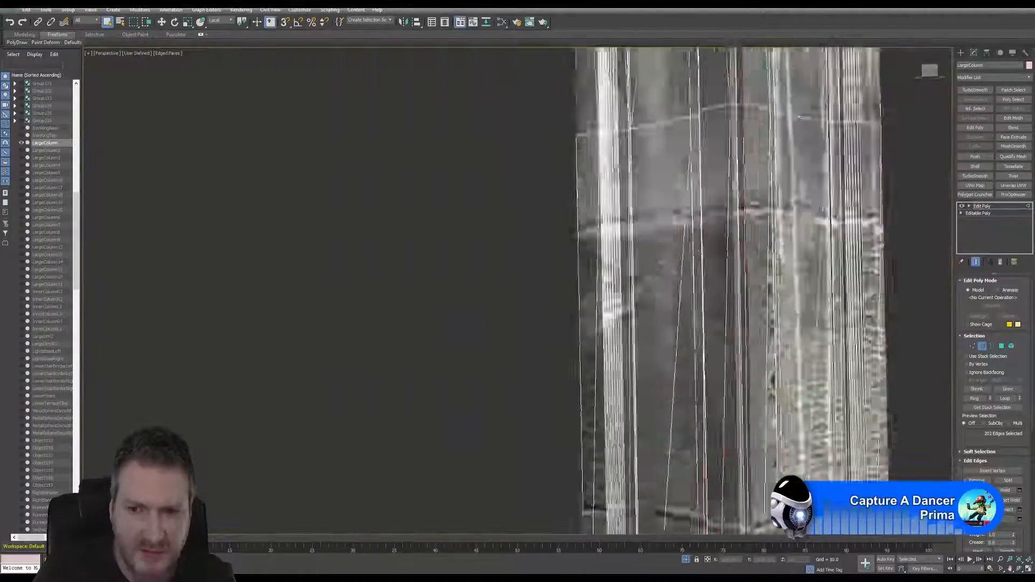
pyautogui.moveTo(744, 238); pyautogui.dragTo(722, 300, button='middle')
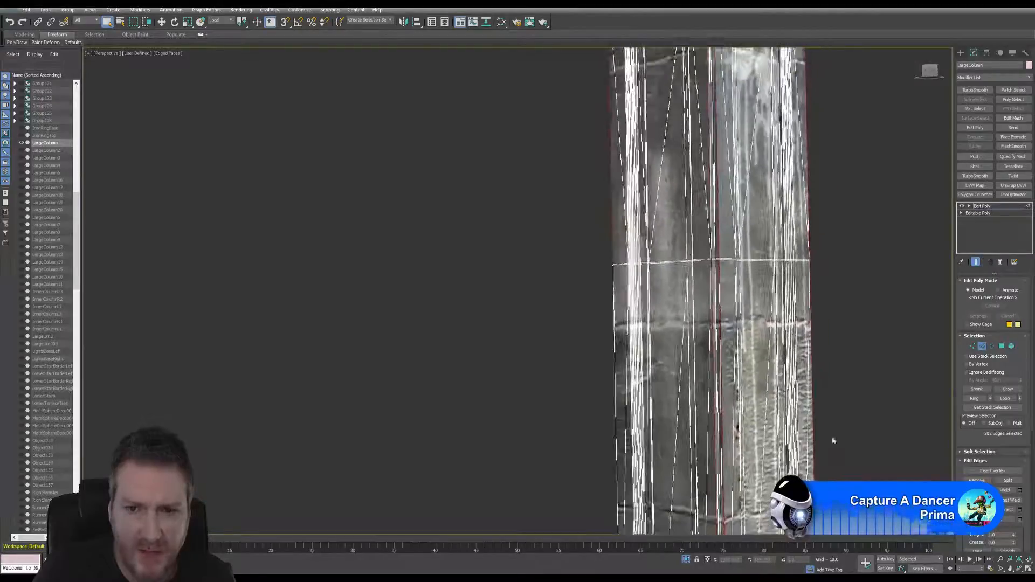
# Continue around the lower shaft section, adding both vertical edges of the following notched corner between the panelled faces.
pyautogui.click(1019, 567)
pyautogui.moveTo(601, 324); pyautogui.dragTo(510, 254)
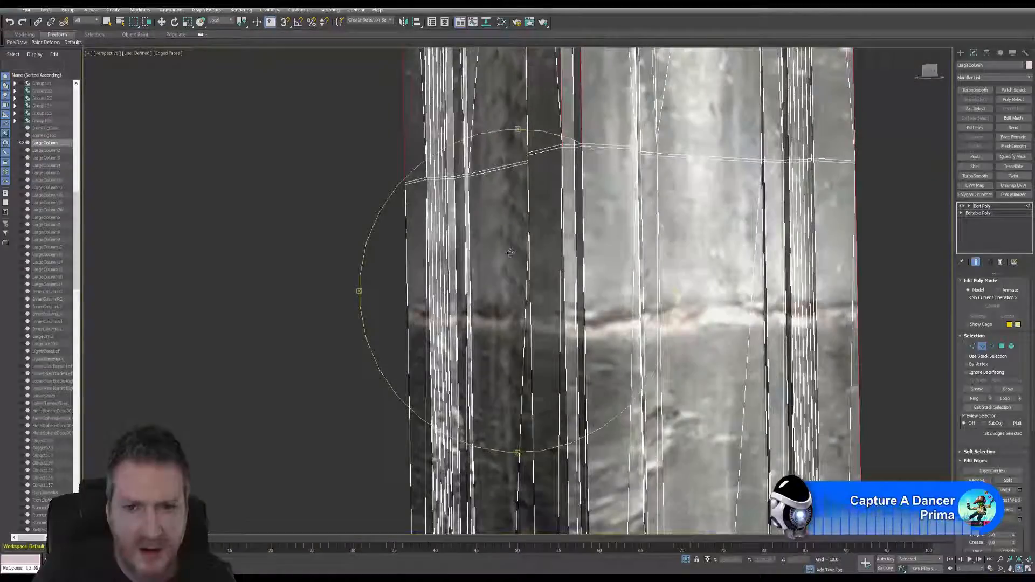
pyautogui.click(108, 21)
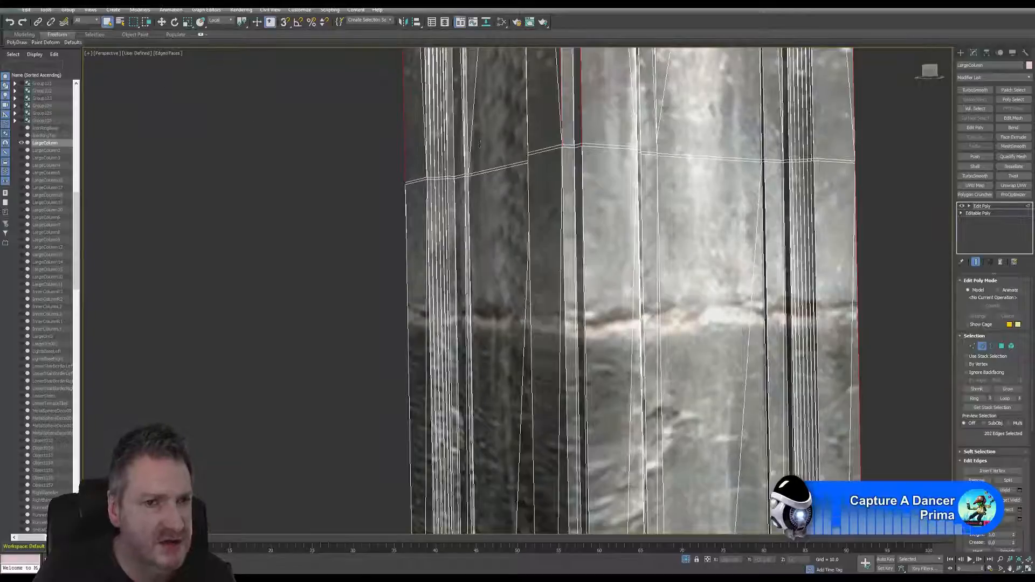
pyautogui.keyDown('ctrl'); pyautogui.click(566, 300); pyautogui.keyUp('ctrl')
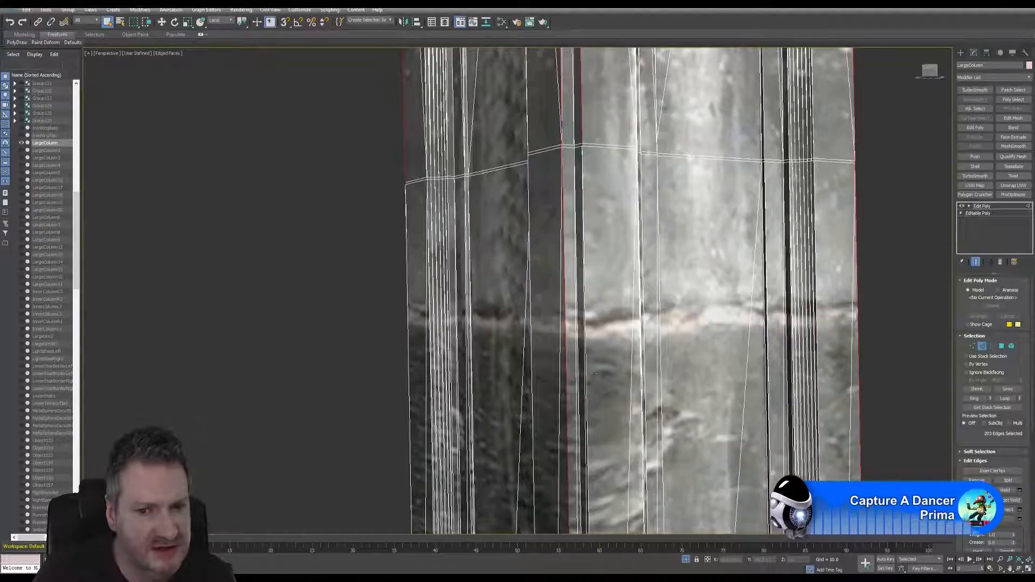
pyautogui.moveTo(603, 350); pyautogui.dragTo(615, 163, button='middle')
pyautogui.scroll(3, 609, 291)
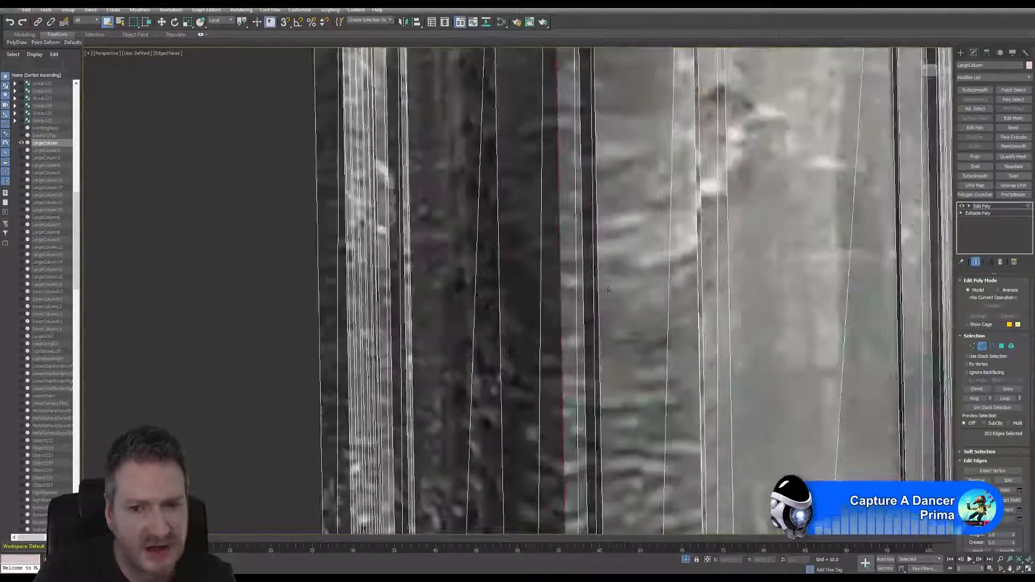
pyautogui.moveTo(608, 291); pyautogui.dragTo(585, 428, button='middle')
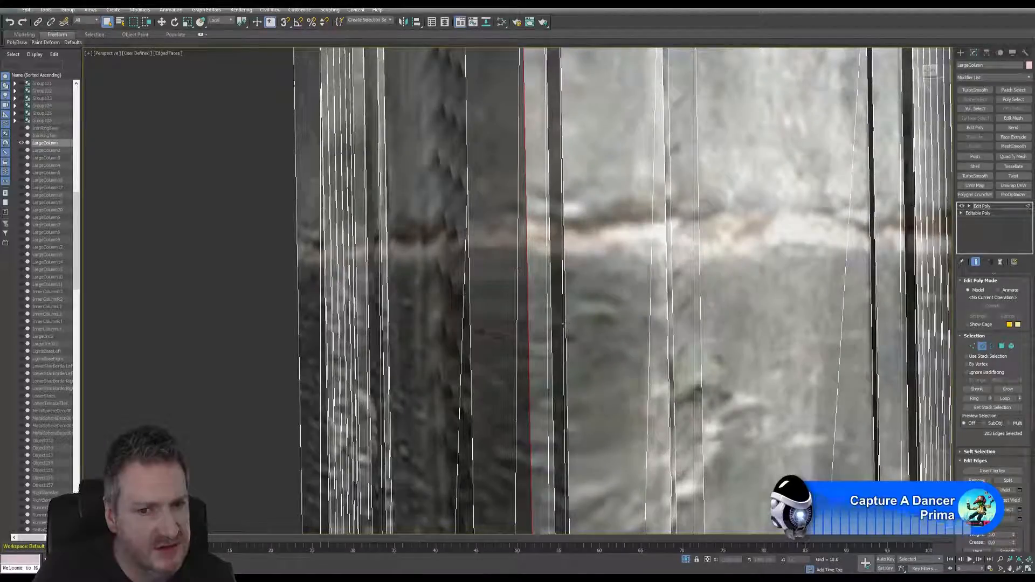
pyautogui.keyDown('ctrl'); pyautogui.click(571, 331); pyautogui.keyUp('ctrl')
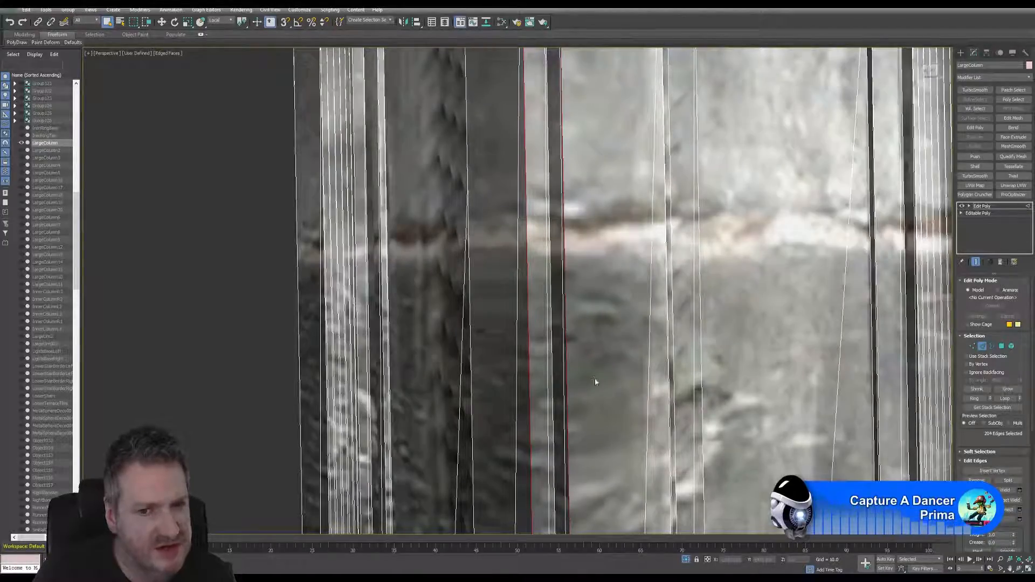
pyautogui.scroll(-3, 595, 381)
pyautogui.scroll(-5, 602, 370)
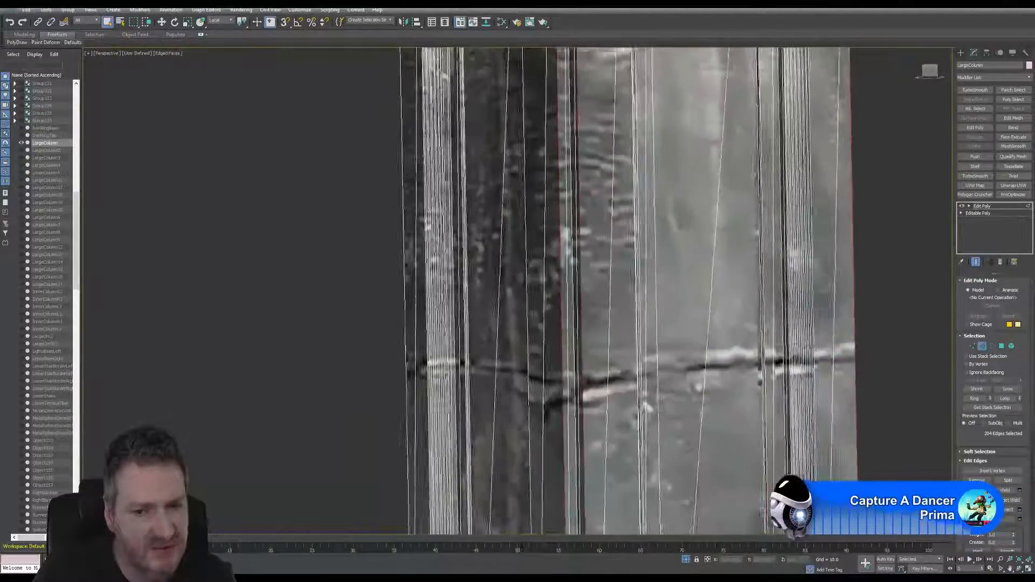
pyautogui.moveTo(619, 216); pyautogui.dragTo(631, 345, button='middle')
# Add the two vertical edges of the last unselected notched corner on the lower shaft section.
pyautogui.click(1022, 568)
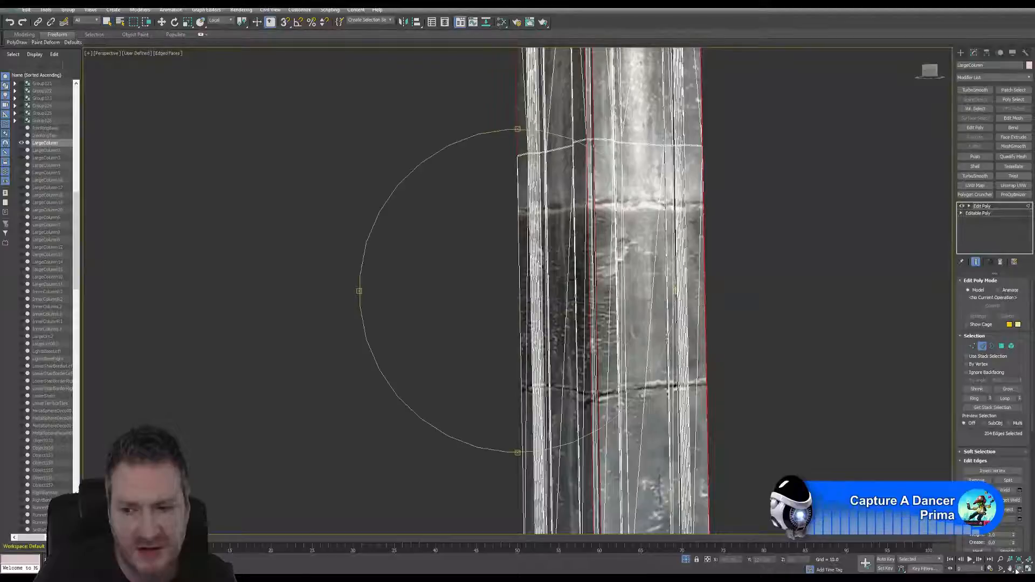
pyautogui.moveTo(506, 313); pyautogui.dragTo(630, 323)
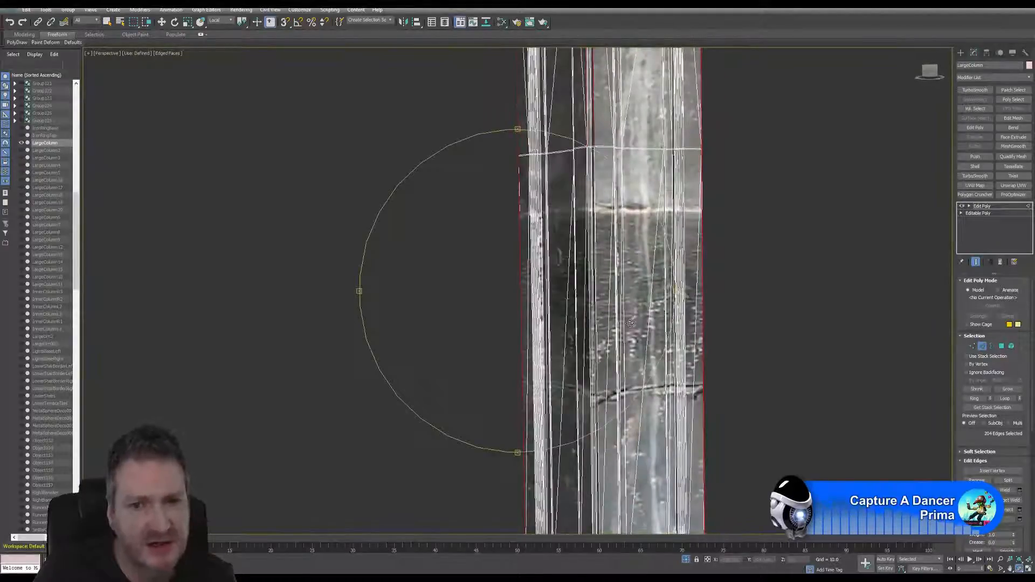
pyautogui.scroll(5, 619, 318)
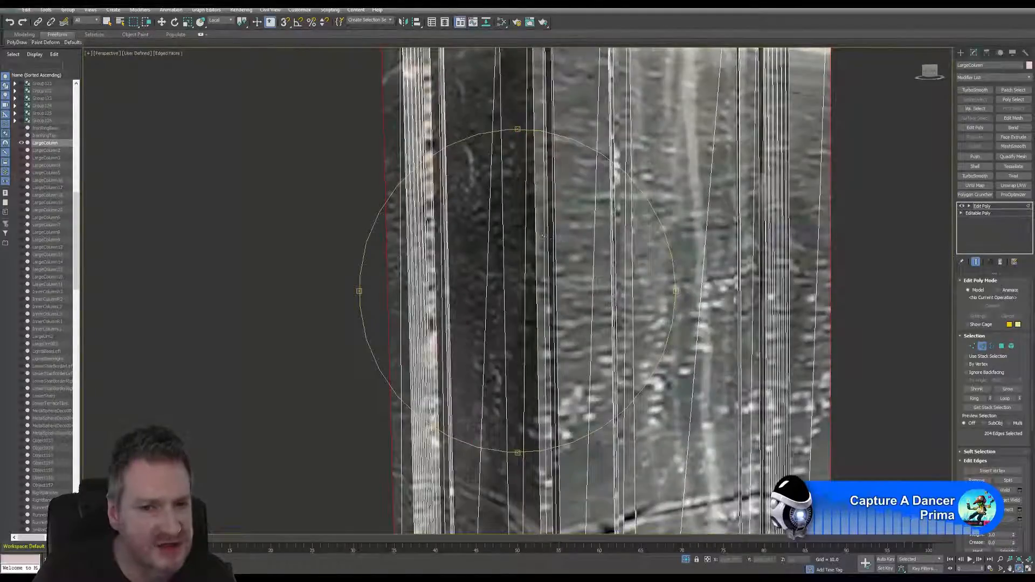
pyautogui.click(106, 23)
pyautogui.keyDown('alt'); pyautogui.moveTo(513, 143); pyautogui.dragTo(585, 146, button='middle'); pyautogui.keyUp('alt')
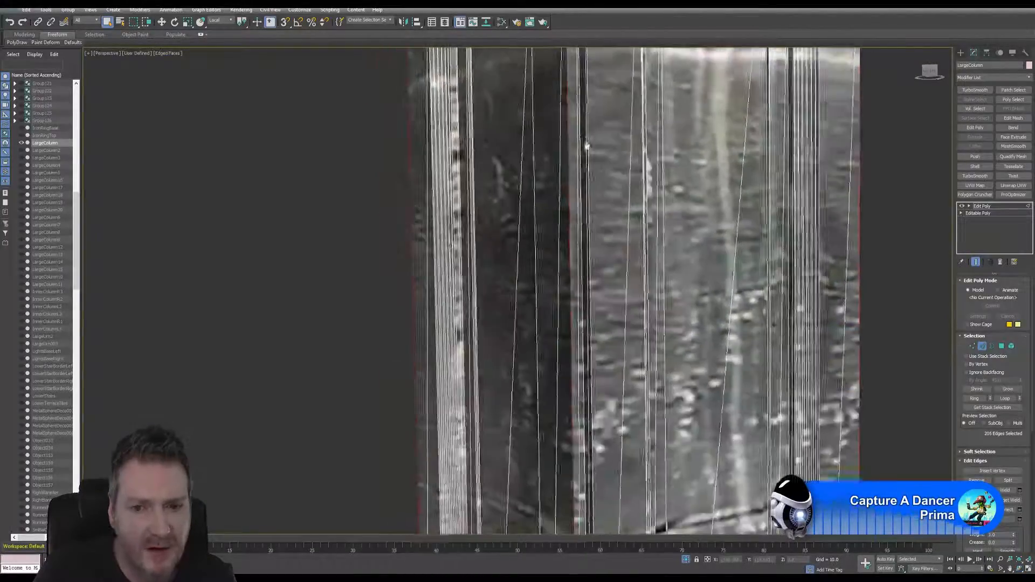
pyautogui.moveTo(616, 348); pyautogui.dragTo(615, 202, button='middle')
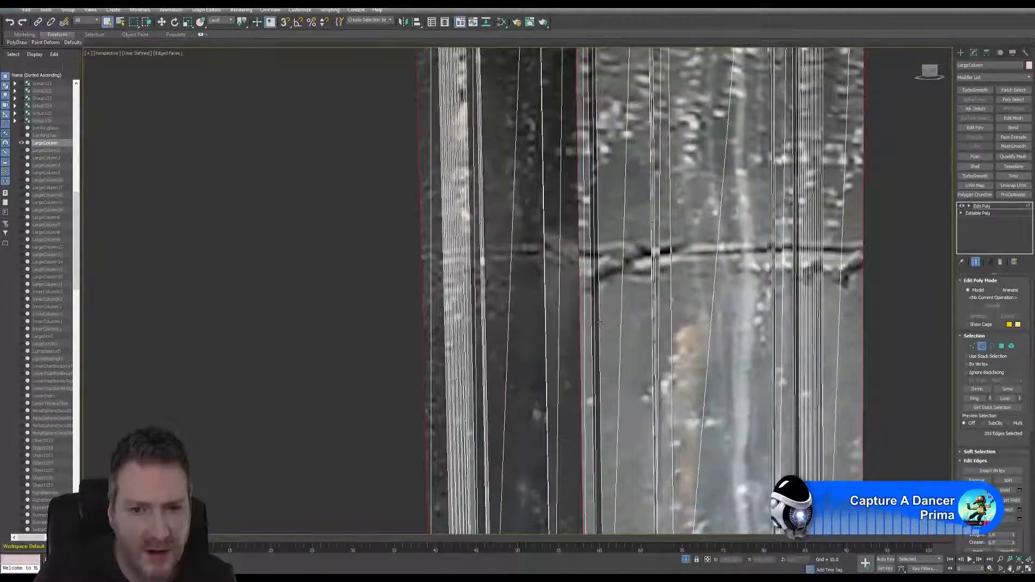
pyautogui.moveTo(619, 387); pyautogui.dragTo(615, 307, button='middle')
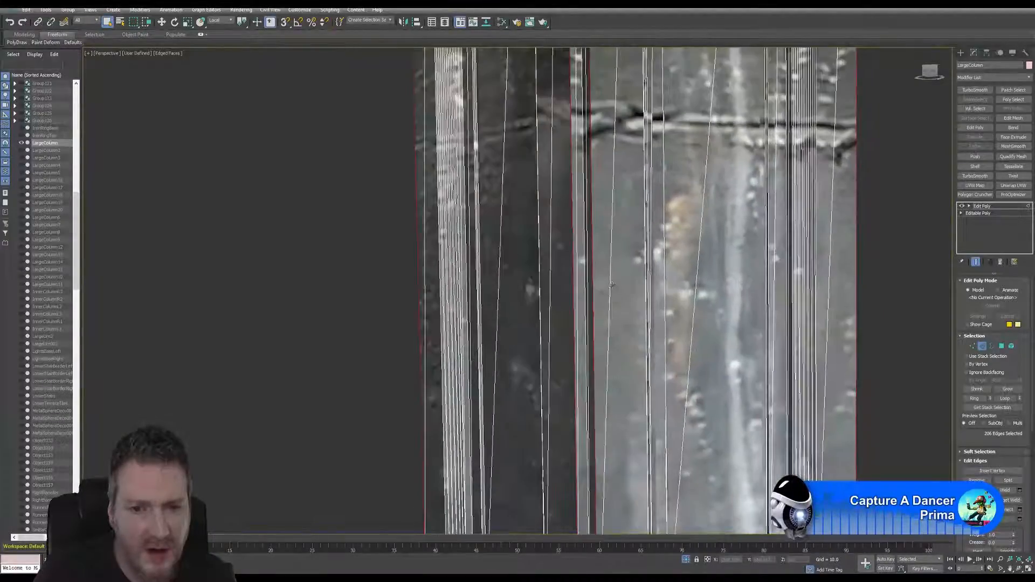
pyautogui.scroll(-3, 583, 281)
pyautogui.moveTo(551, 256); pyautogui.dragTo(536, 356, button='middle')
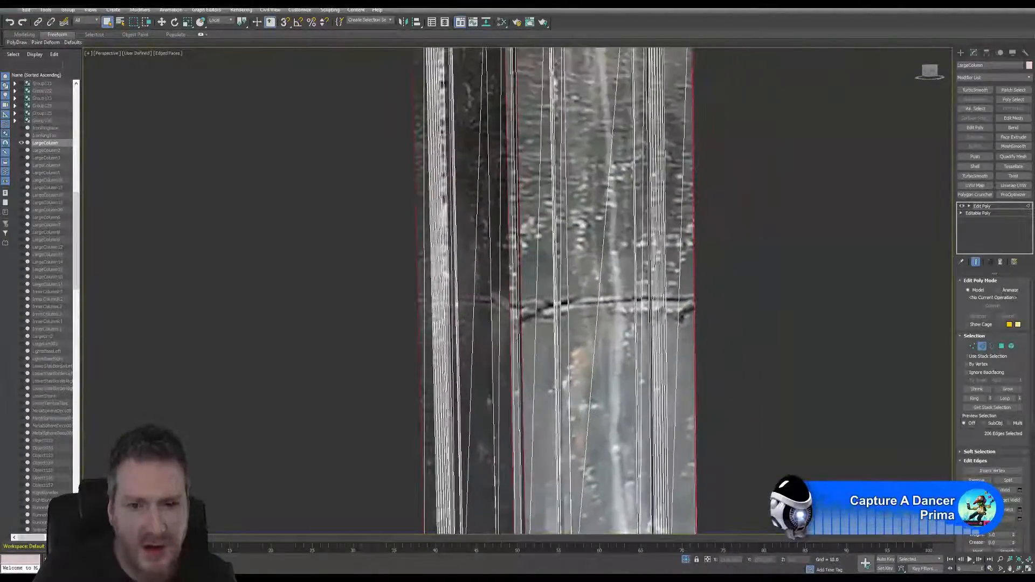
# Examine the whole column from capital to base, checking the edge selection along the shaft's corners.
pyautogui.click(1019, 569)
pyautogui.moveTo(478, 291); pyautogui.dragTo(533, 310)
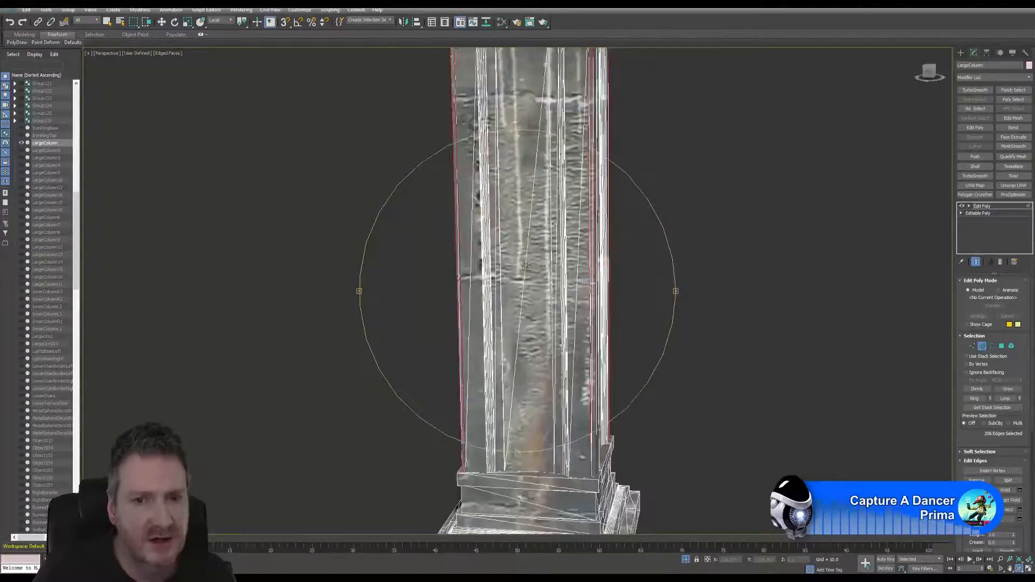
pyautogui.moveTo(526, 266); pyautogui.dragTo(512, 345)
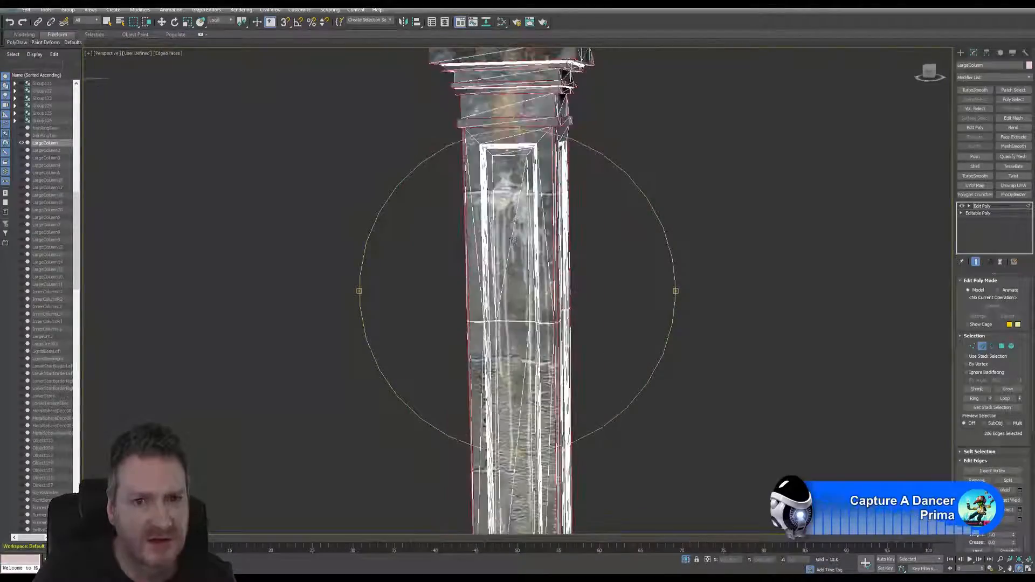
pyautogui.moveTo(514, 240); pyautogui.dragTo(459, 303)
pyautogui.moveTo(437, 237); pyautogui.dragTo(523, 270)
pyautogui.moveTo(523, 269); pyautogui.dragTo(491, 206, button='middle')
pyautogui.moveTo(459, 318); pyautogui.dragTo(439, 221, button='middle')
pyautogui.scroll(-5, 448, 232)
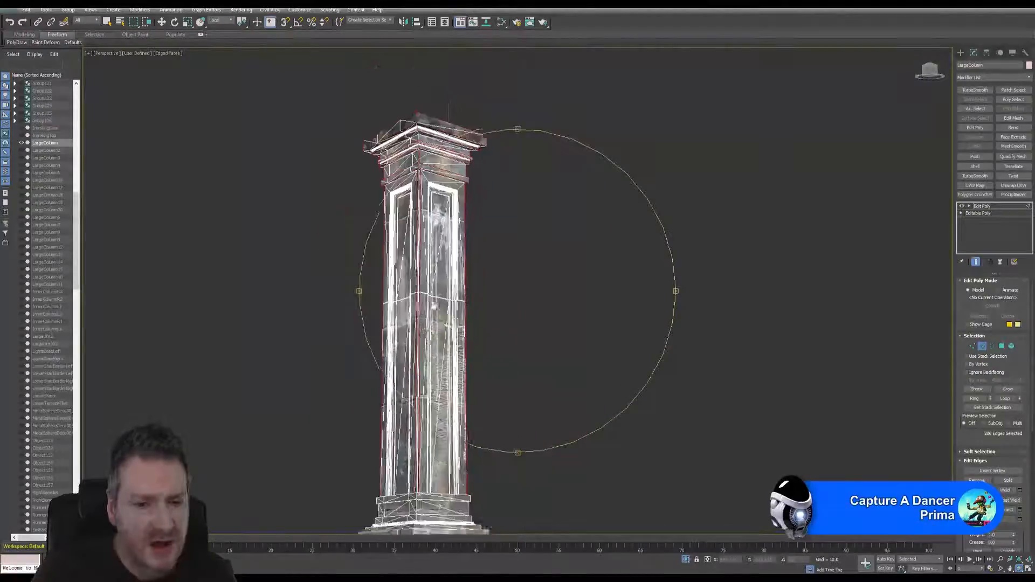
pyautogui.moveTo(452, 392); pyautogui.dragTo(457, 281, button='middle')
pyautogui.moveTo(464, 302); pyautogui.dragTo(490, 243)
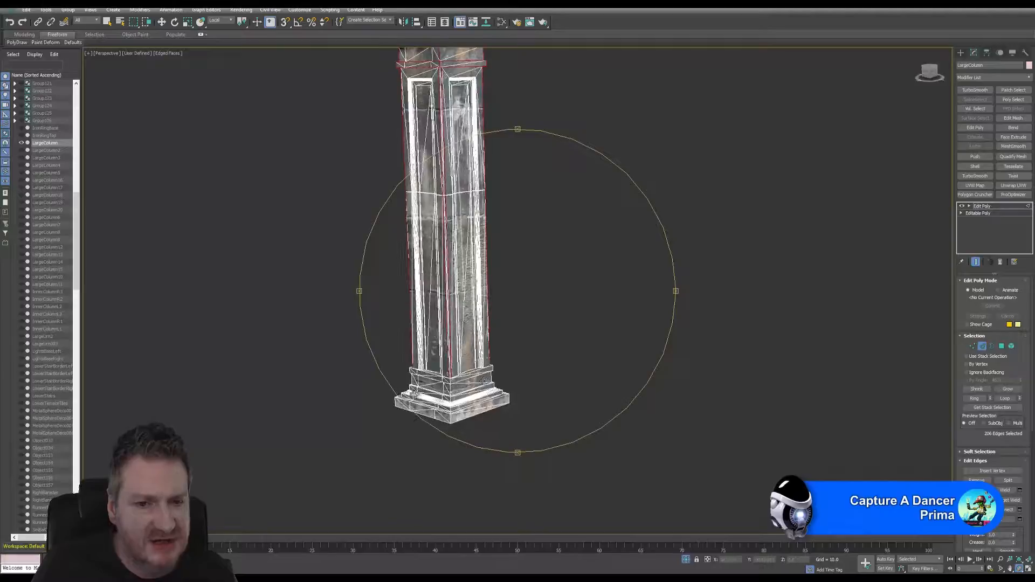
# Add the upper border edges of the base's top band on the two front faces, plus the vertical edge at their shared corner.
pyautogui.click(107, 22)
pyautogui.scroll(6, 456, 421)
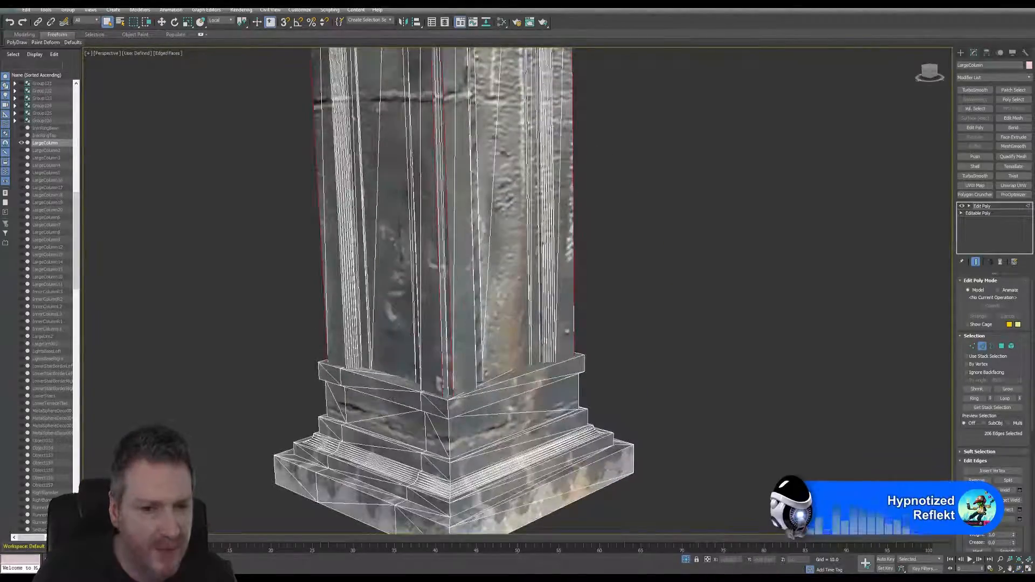
pyautogui.scroll(3, 360, 366)
pyautogui.keyDown('ctrl'); pyautogui.click(363, 369); pyautogui.keyUp('ctrl')
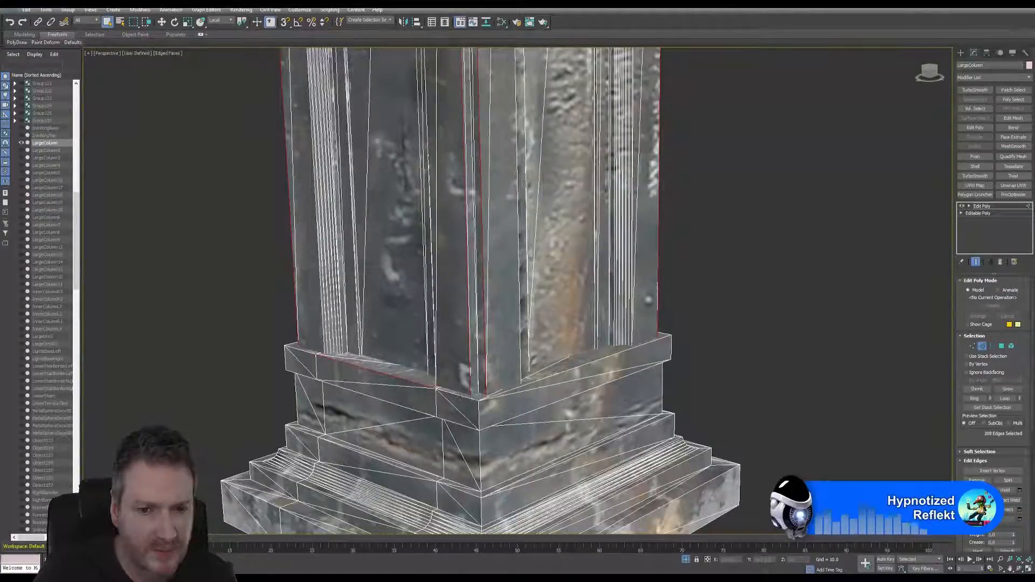
pyautogui.keyDown('ctrl'); pyautogui.click(459, 395); pyautogui.keyUp('ctrl')
pyautogui.keyDown('ctrl'); pyautogui.click(563, 374); pyautogui.keyUp('ctrl')
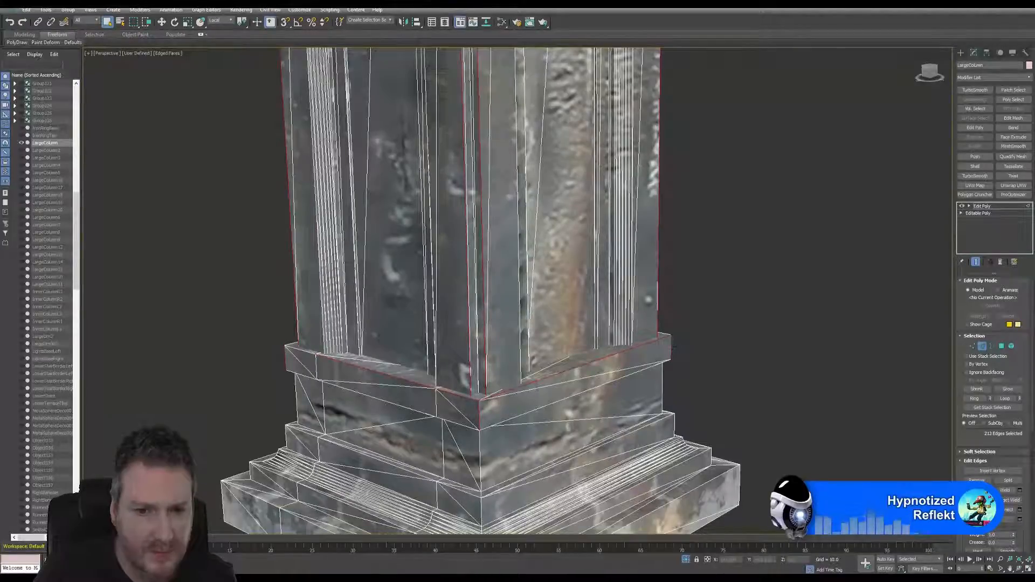
# Add the lower border edges of the base's top band along the same two faces and the short corner segment.
pyautogui.keyDown('ctrl'); pyautogui.click(384, 402); pyautogui.keyUp('ctrl')
pyautogui.keyDown('ctrl'); pyautogui.click(455, 421); pyautogui.keyUp('ctrl')
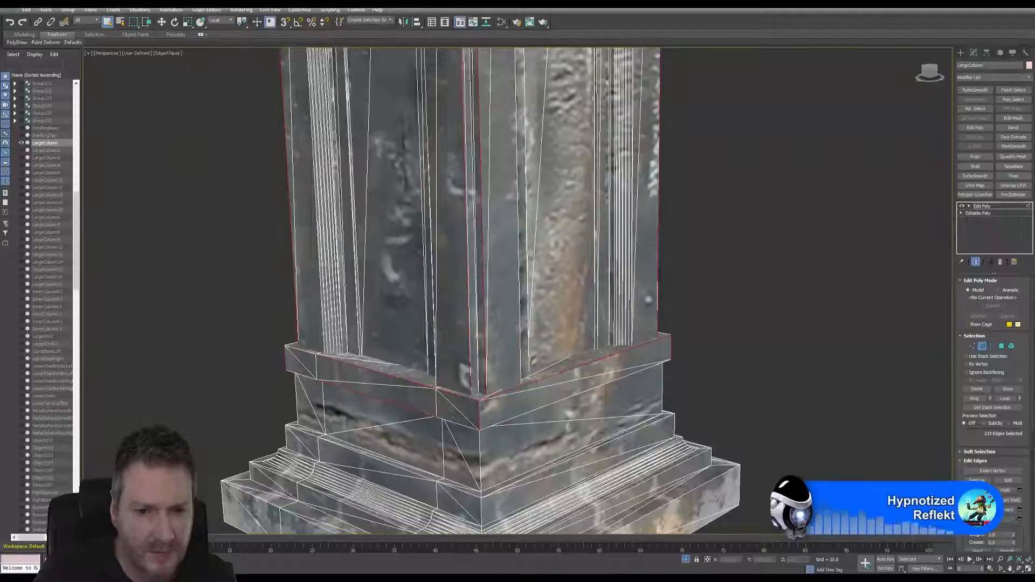
pyautogui.scroll(2, 556, 302)
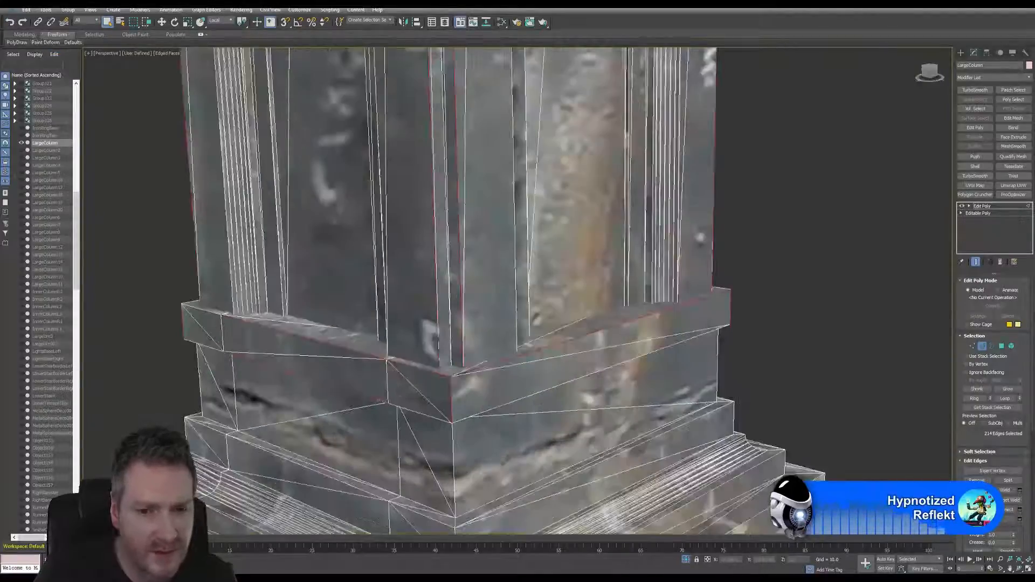
pyautogui.moveTo(222, 357); pyautogui.dragTo(354, 357, button='middle')
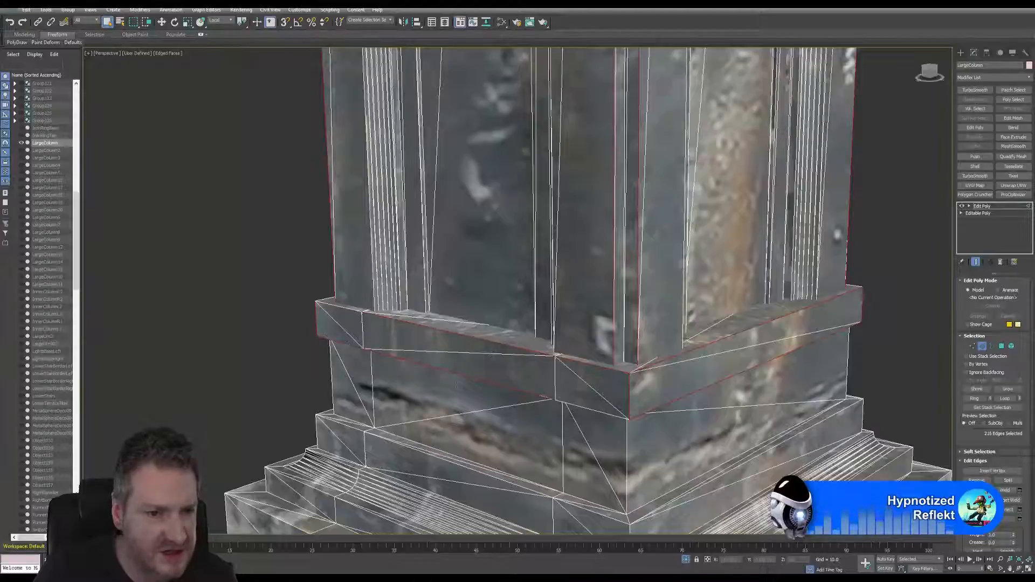
pyautogui.scroll(-3, 593, 408)
pyautogui.scroll(4, 536, 296)
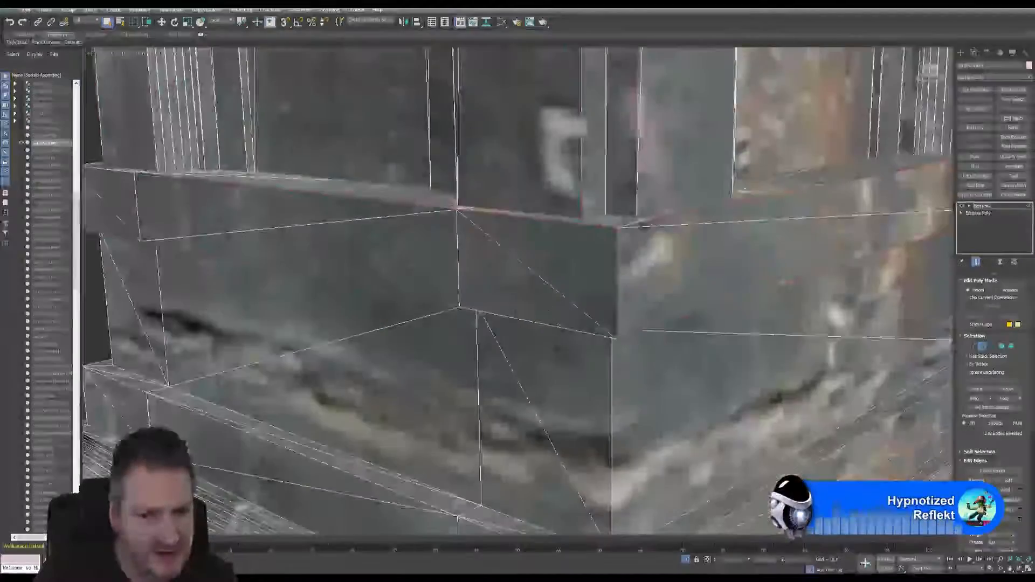
pyautogui.scroll(-2, 550, 328)
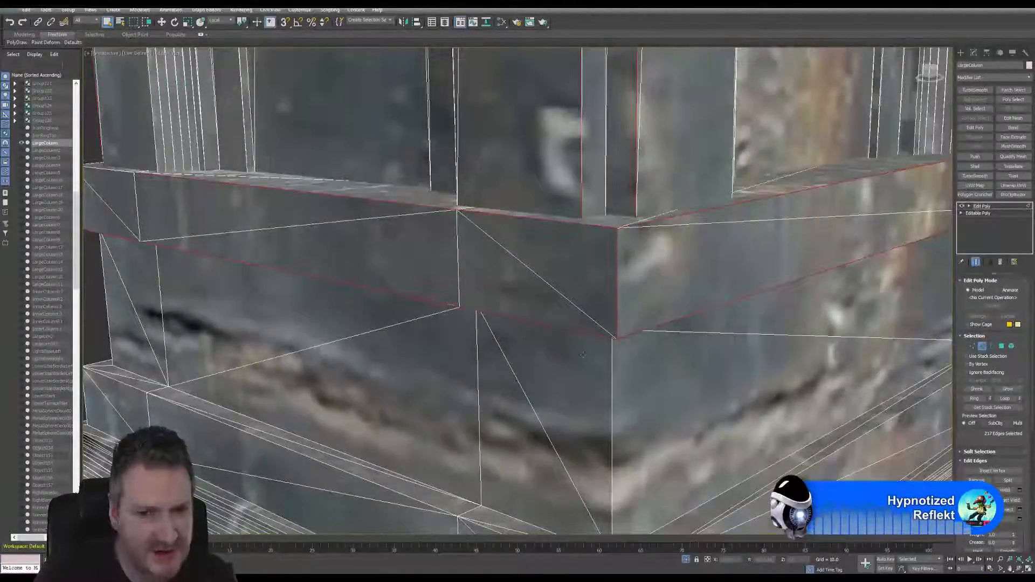
# Add the long lower and upper border edges of the base's top band on the next unselected face.
pyautogui.scroll(-2, 582, 365)
pyautogui.keyDown('alt'); pyautogui.moveTo(582, 366); pyautogui.dragTo(601, 330, button='middle'); pyautogui.keyUp('alt')
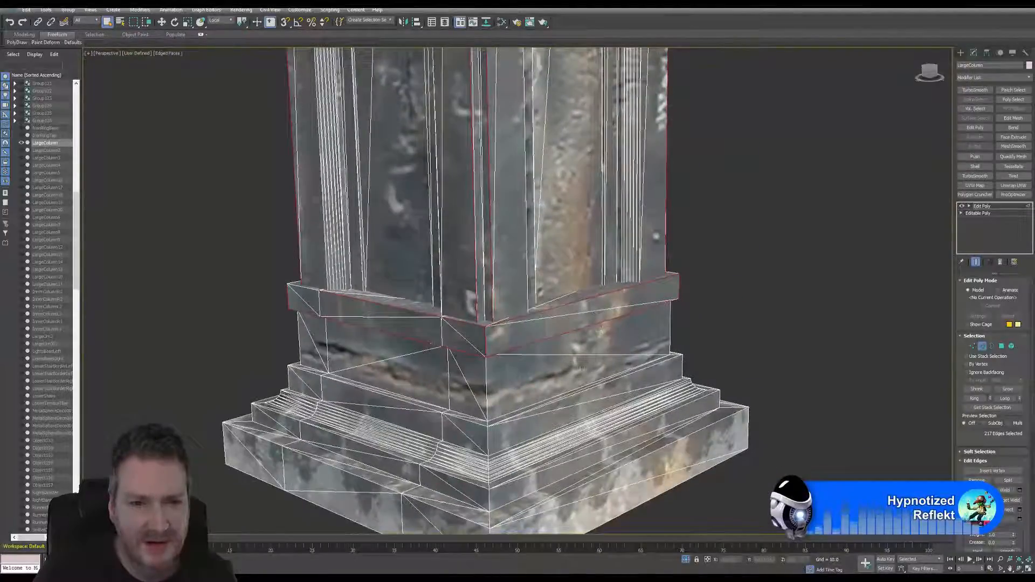
pyautogui.hotkey('ctrl', 'r')
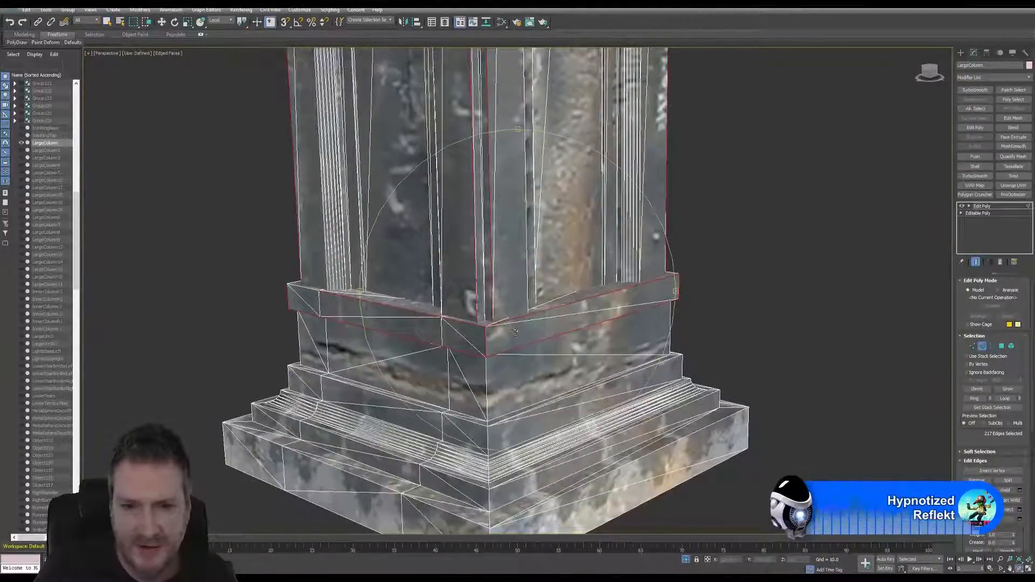
pyautogui.moveTo(515, 332); pyautogui.dragTo(593, 331)
pyautogui.press('z')
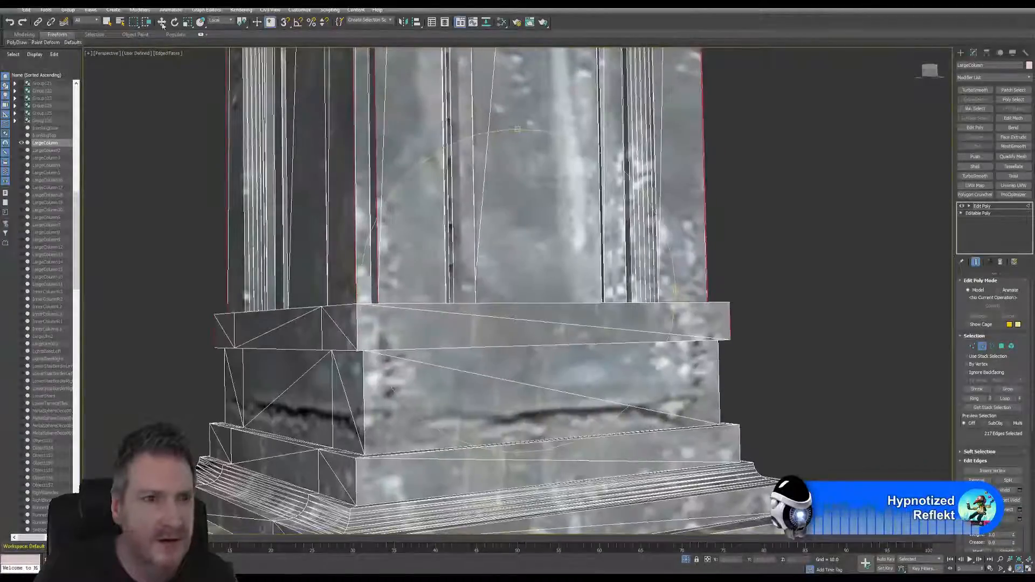
pyautogui.click(106, 21)
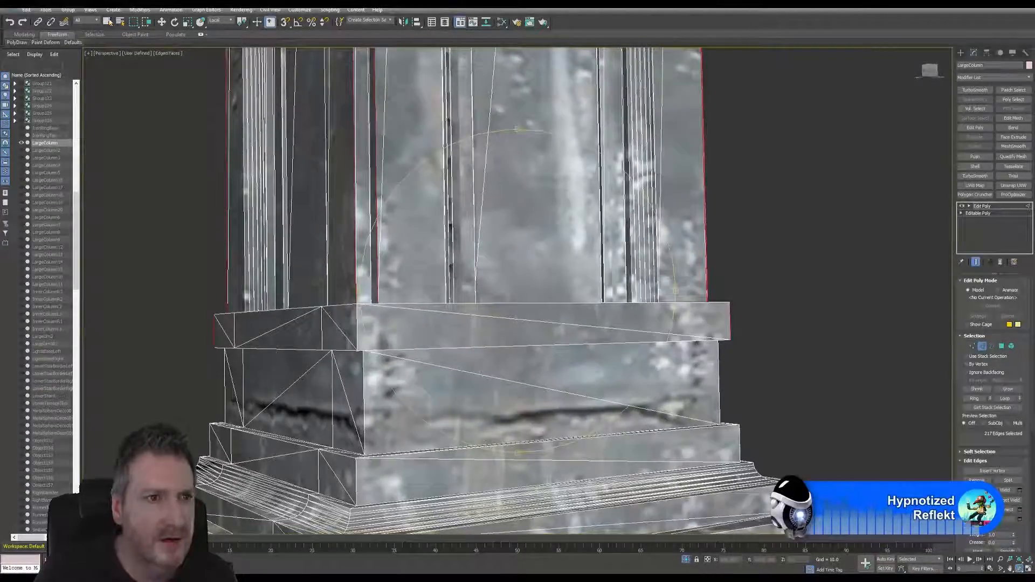
pyautogui.keyDown('ctrl'); pyautogui.click(283, 351); pyautogui.keyUp('ctrl')
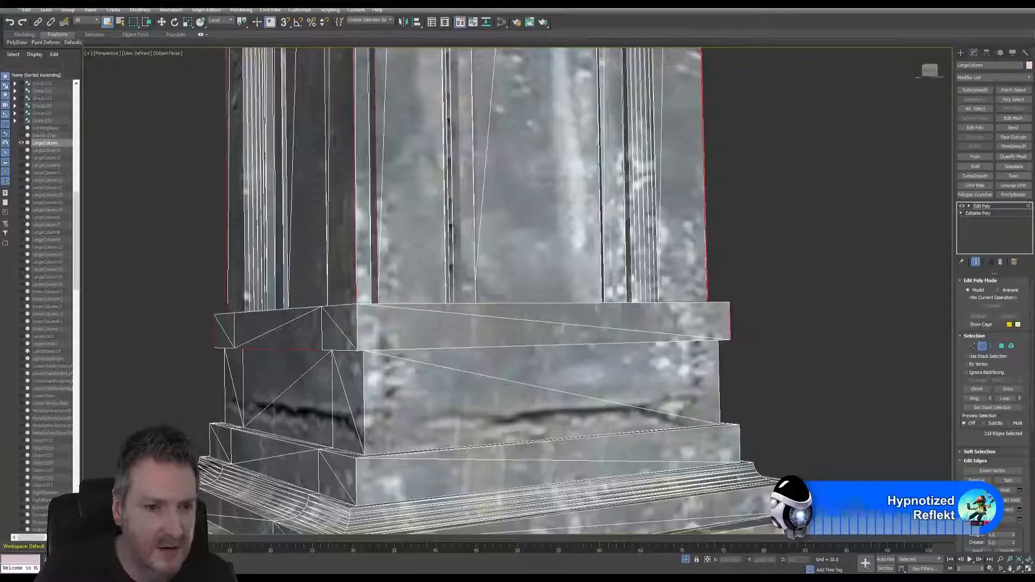
pyautogui.keyDown('ctrl'); pyautogui.click(275, 312); pyautogui.keyUp('ctrl')
# Add the remaining border segments at both ends of that face and the top band's border edges on the adjoining wide face.
pyautogui.scroll(6, 234, 302)
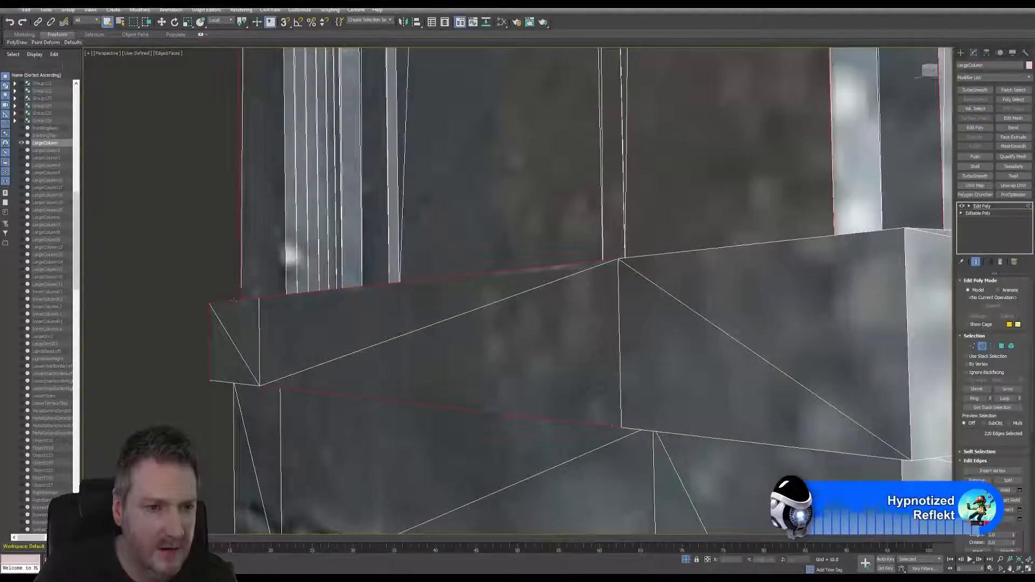
pyautogui.keyDown('ctrl'); pyautogui.click(235, 383); pyautogui.keyUp('ctrl')
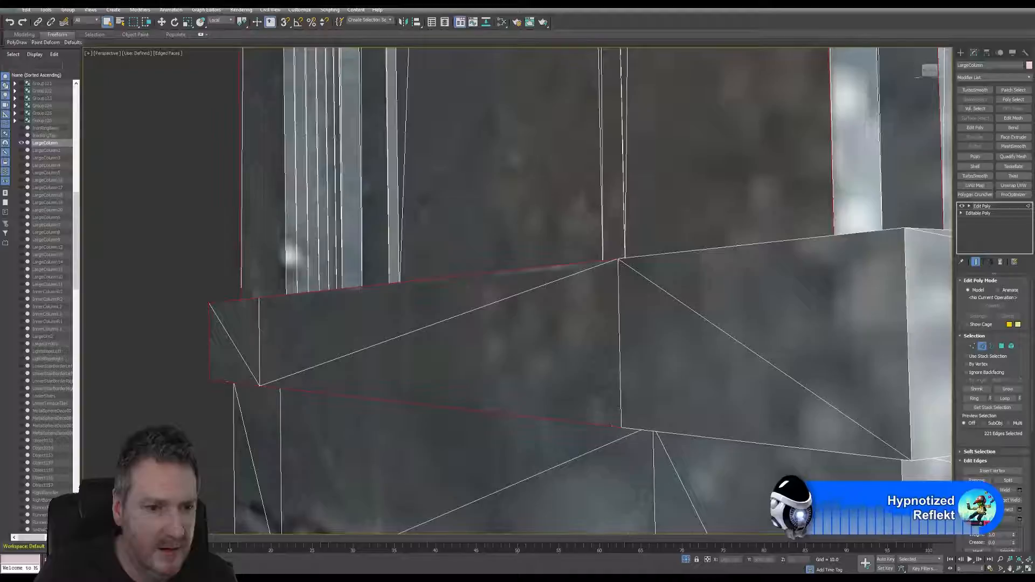
pyautogui.keyDown('ctrl'); pyautogui.click(710, 439); pyautogui.keyUp('ctrl')
pyautogui.keyDown('ctrl'); pyautogui.click(726, 248); pyautogui.keyUp('ctrl')
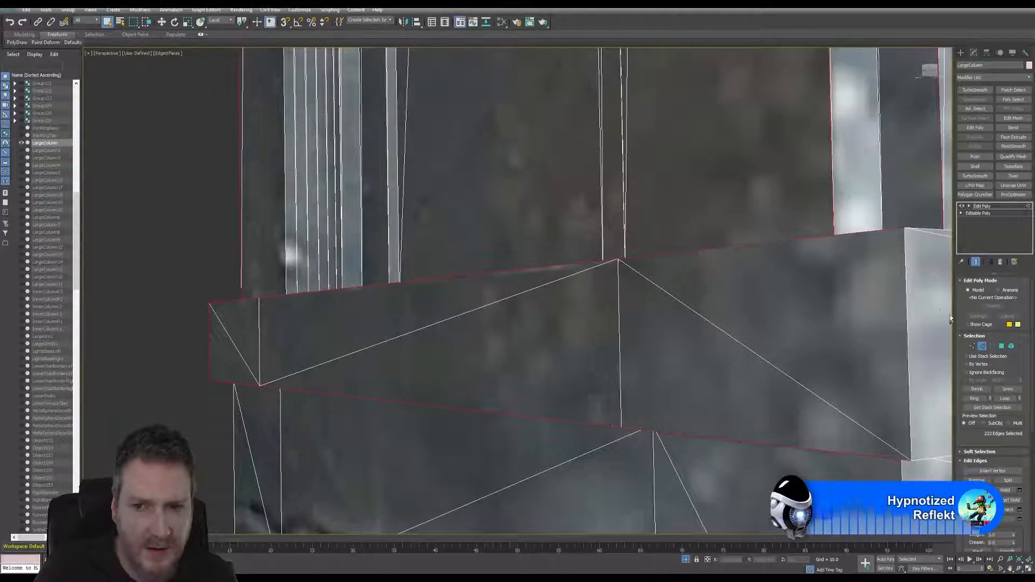
pyautogui.keyDown('alt'); pyautogui.moveTo(908, 302); pyautogui.dragTo(548, 383, button='middle'); pyautogui.keyUp('alt')
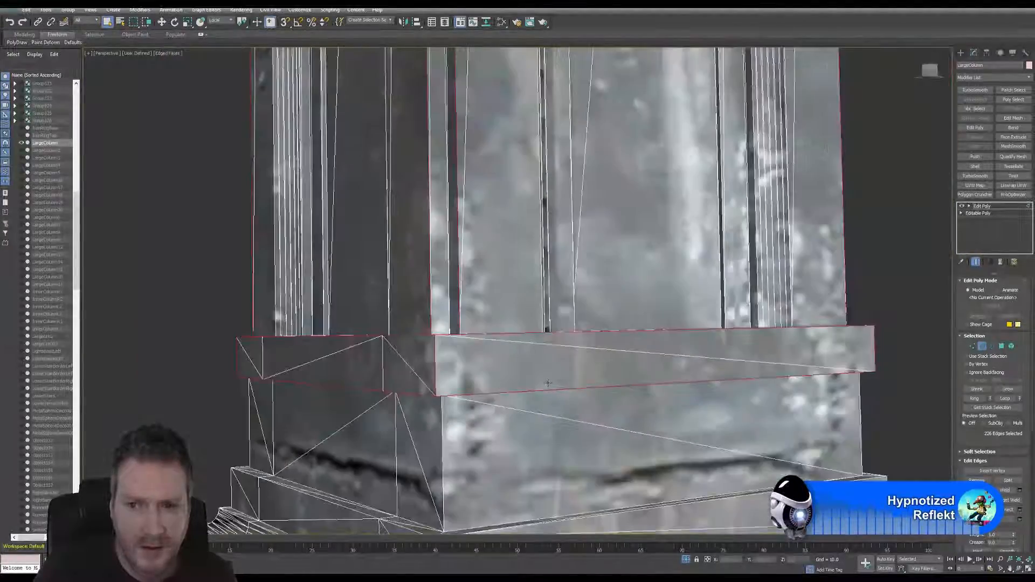
# Add the four vertical corner edges of the block directly below the base's top band.
pyautogui.scroll(-3, 553, 373)
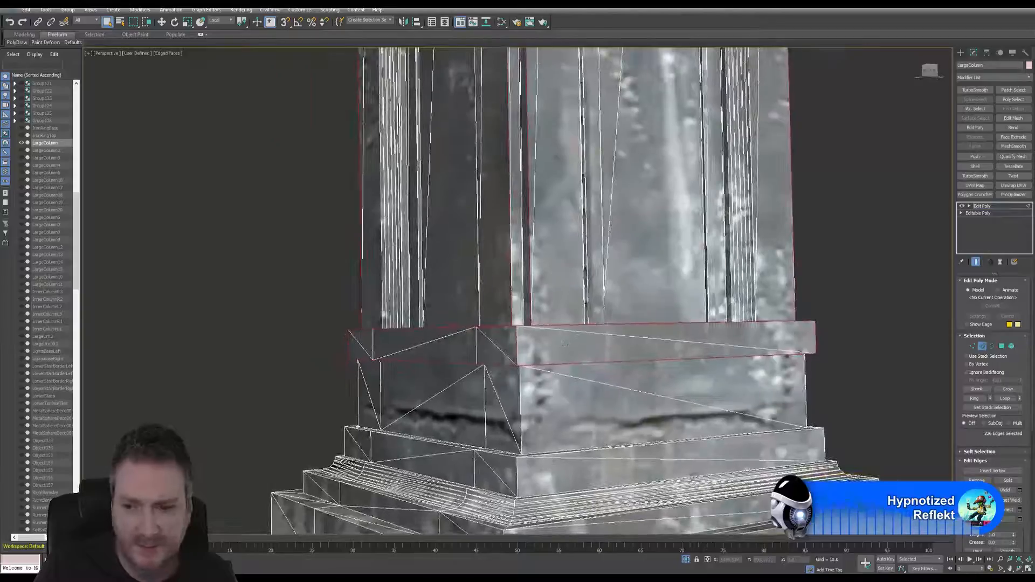
pyautogui.click(1020, 568)
pyautogui.scroll(-1, 474, 334)
pyautogui.moveTo(453, 329); pyautogui.dragTo(531, 282)
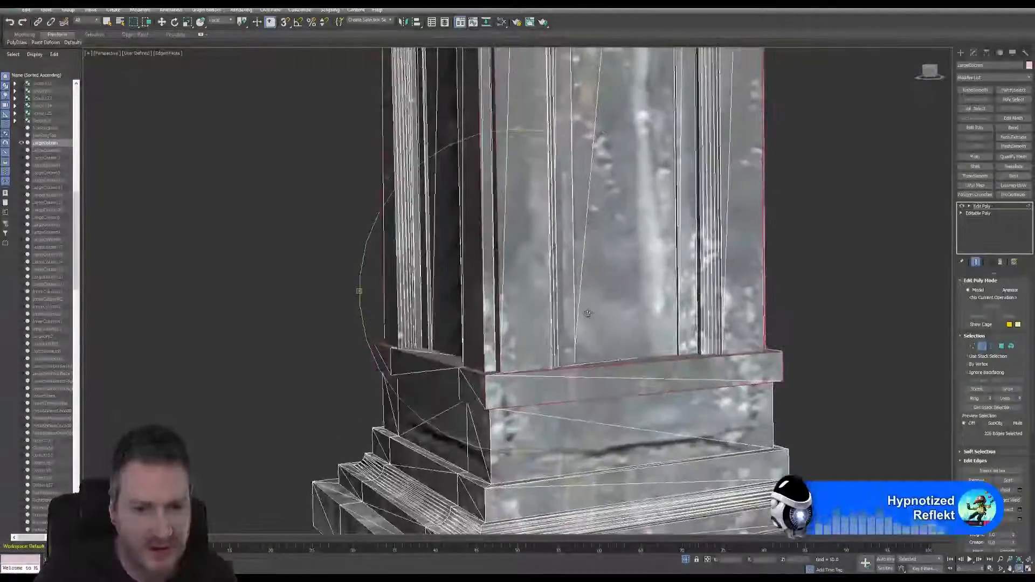
pyautogui.rightClick(585, 312)
pyautogui.moveTo(523, 348); pyautogui.dragTo(502, 236, button='middle')
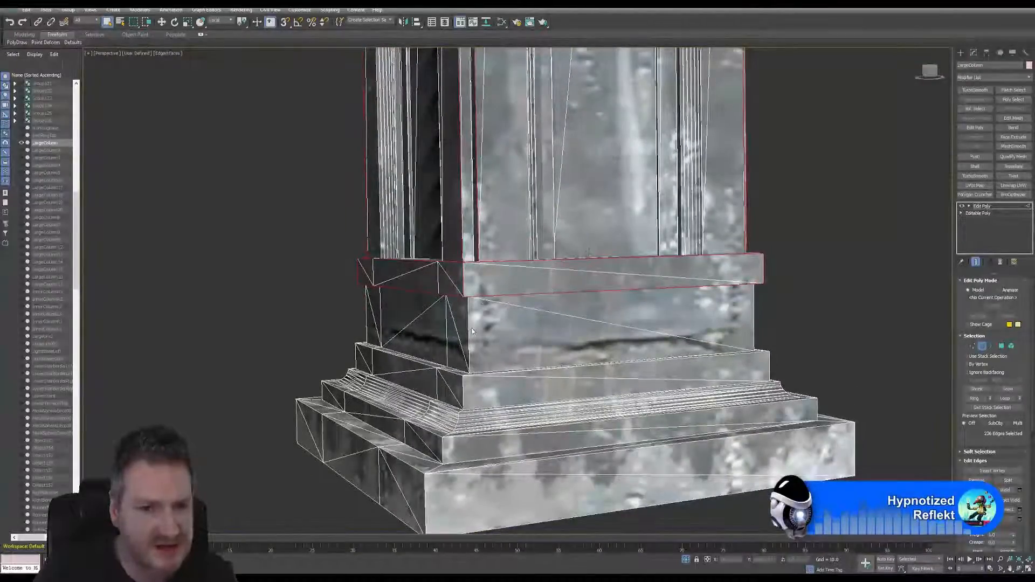
pyautogui.scroll(2, 472, 331)
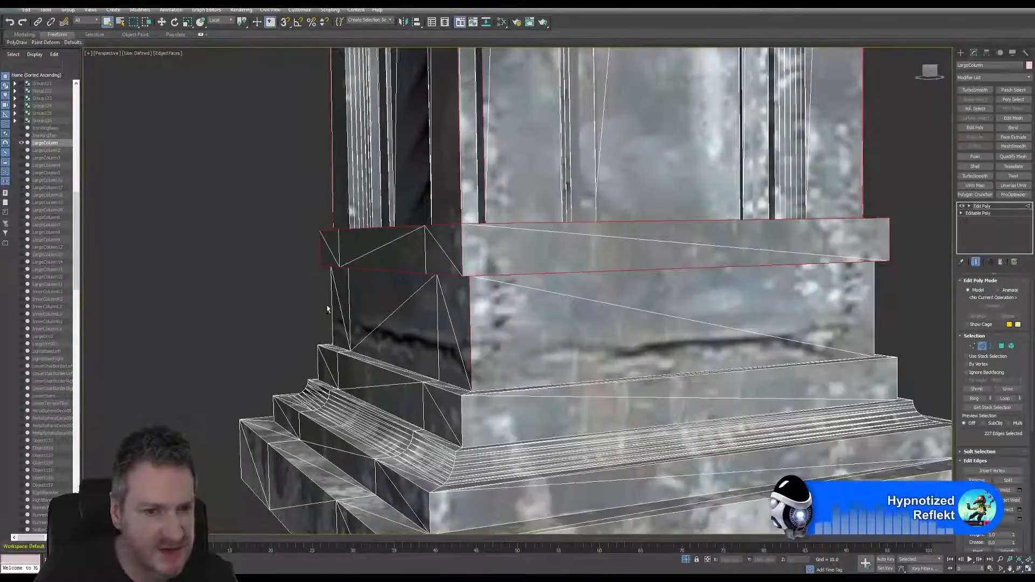
pyautogui.keyDown('ctrl'); pyautogui.click(874, 300); pyautogui.keyUp('ctrl')
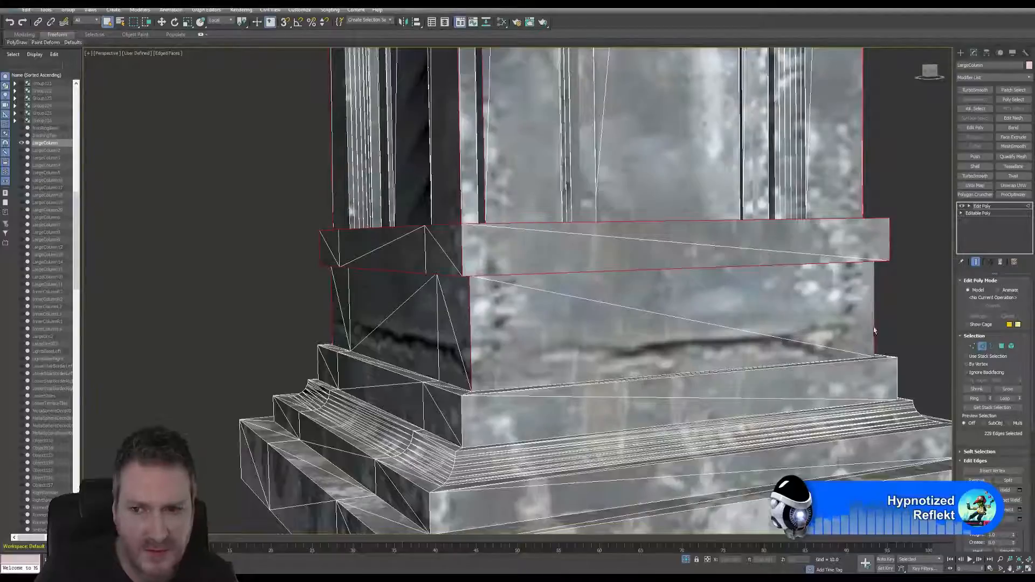
pyautogui.keyDown('alt'); pyautogui.moveTo(875, 331); pyautogui.dragTo(306, 142, button='middle'); pyautogui.keyUp('alt')
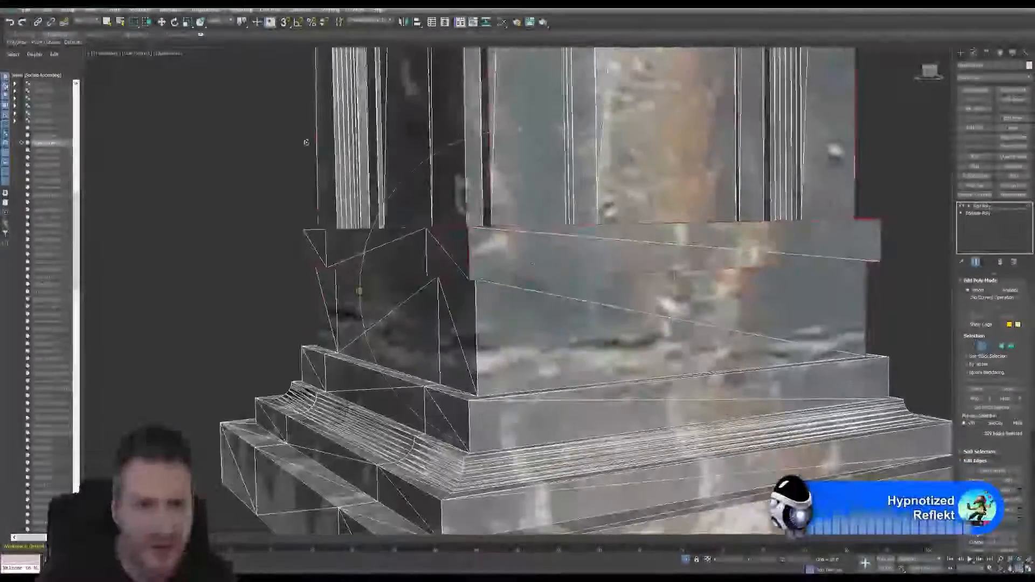
pyautogui.click(108, 23)
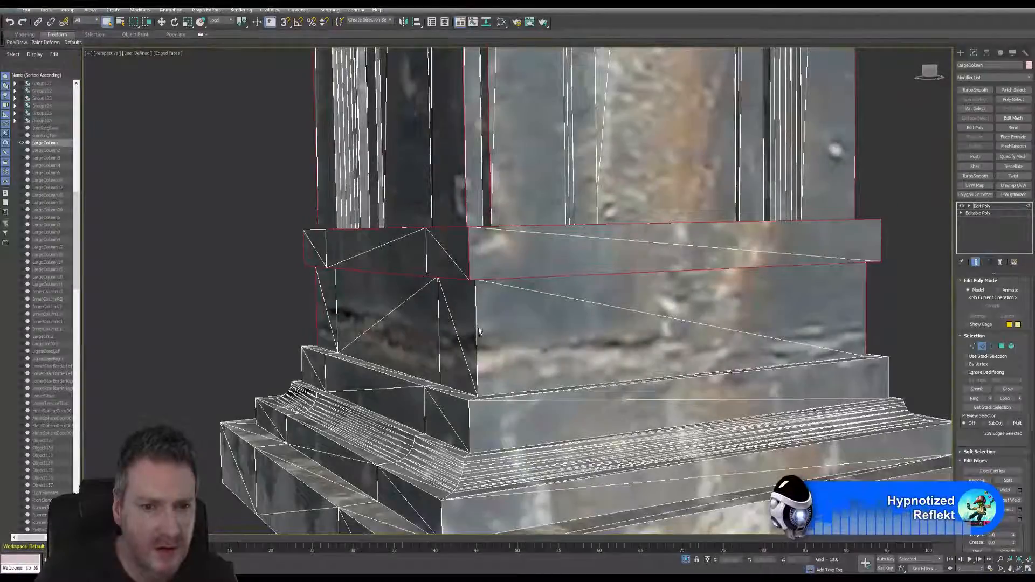
pyautogui.keyDown('ctrl'); pyautogui.click(477, 332); pyautogui.keyUp('ctrl')
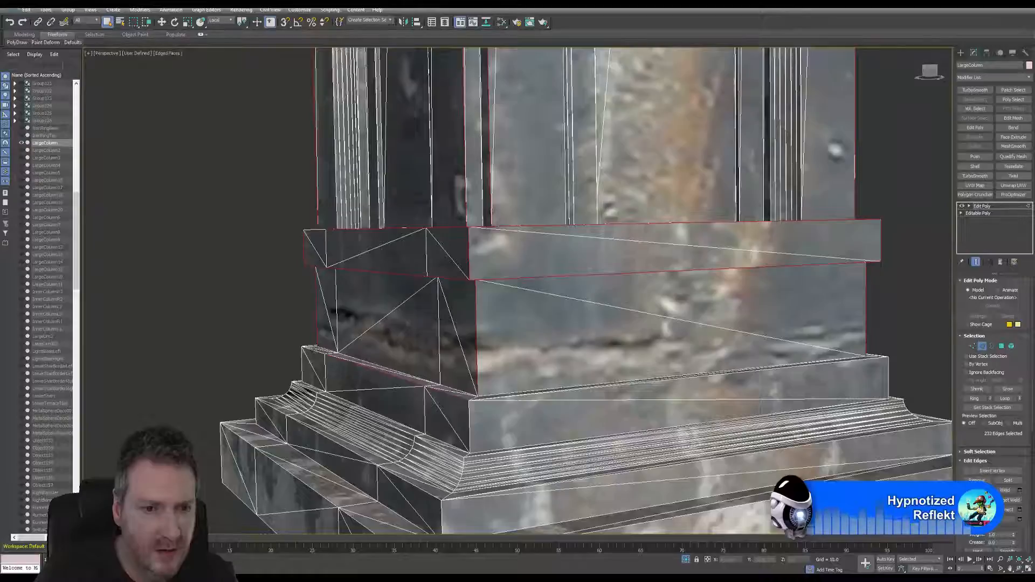
# Add the upper border edges of the step below the block on two adjoining faces, plus its vertical corner edges.
pyautogui.keyDown('ctrl'); pyautogui.click(525, 396); pyautogui.keyUp('ctrl')
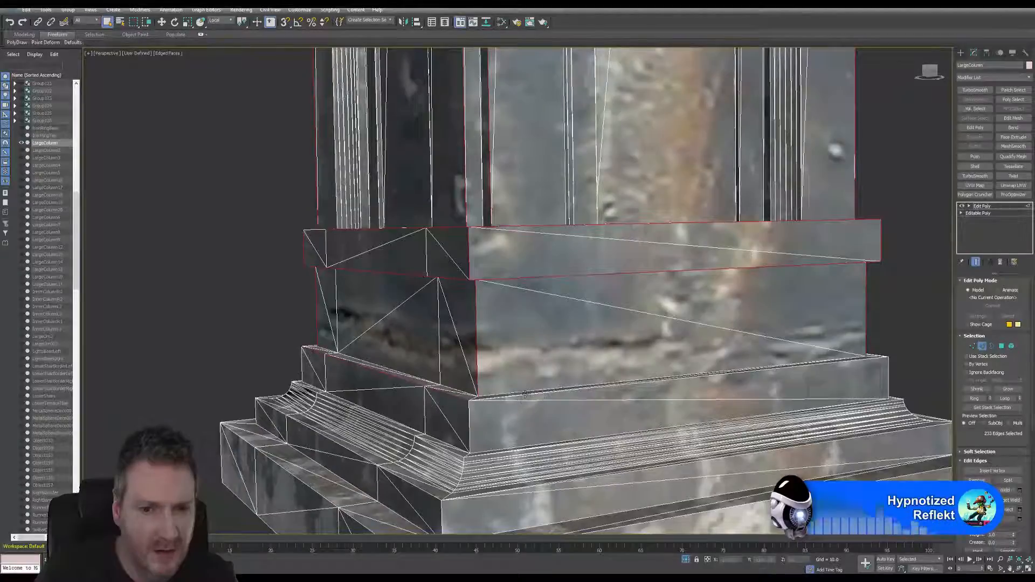
pyautogui.keyDown('ctrl'); pyautogui.click(470, 415); pyautogui.keyUp('ctrl')
pyautogui.keyDown('ctrl'); pyautogui.click(890, 378); pyautogui.keyUp('ctrl')
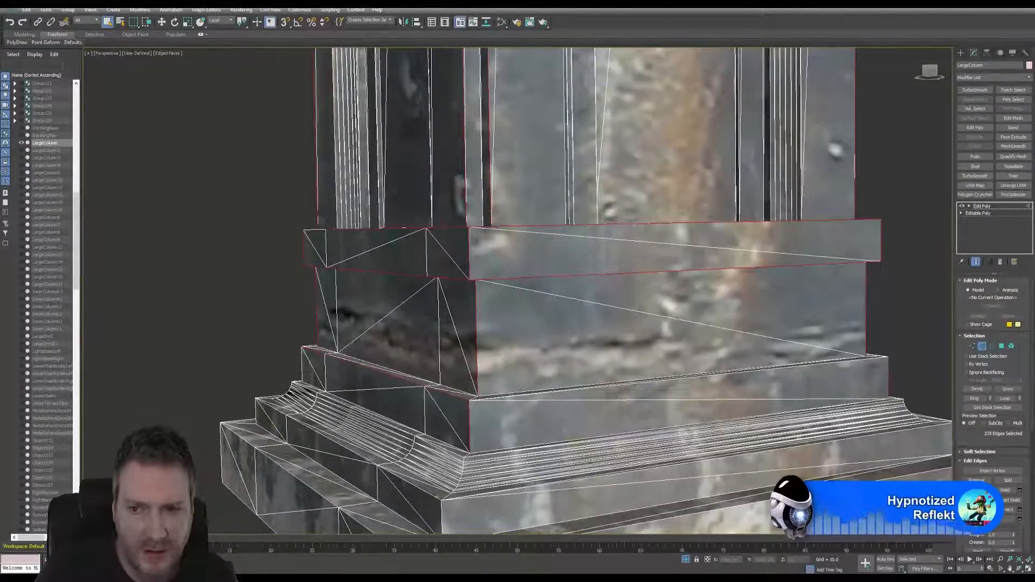
pyautogui.keyDown('ctrl'); pyautogui.click(846, 361); pyautogui.keyUp('ctrl')
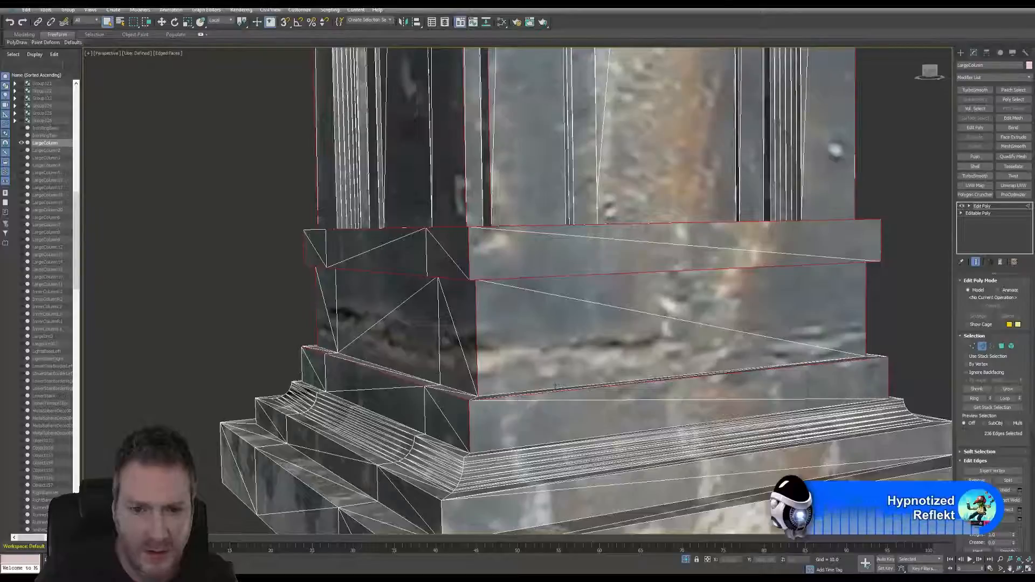
pyautogui.moveTo(556, 386); pyautogui.dragTo(548, 376, button='middle')
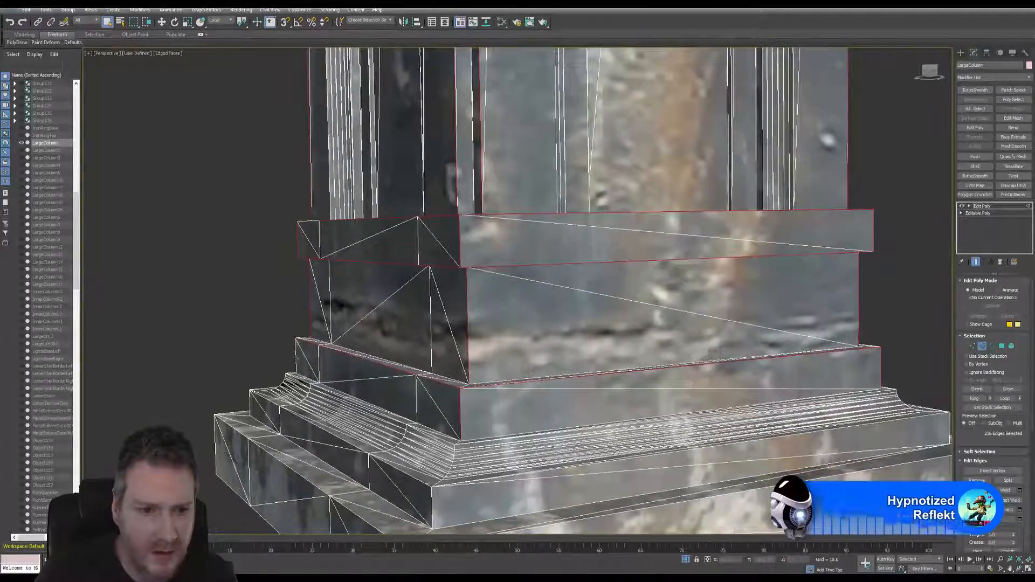
# Add the same step's upper border edge on the third face, including the short segment at its far corner.
pyautogui.click(1020, 569)
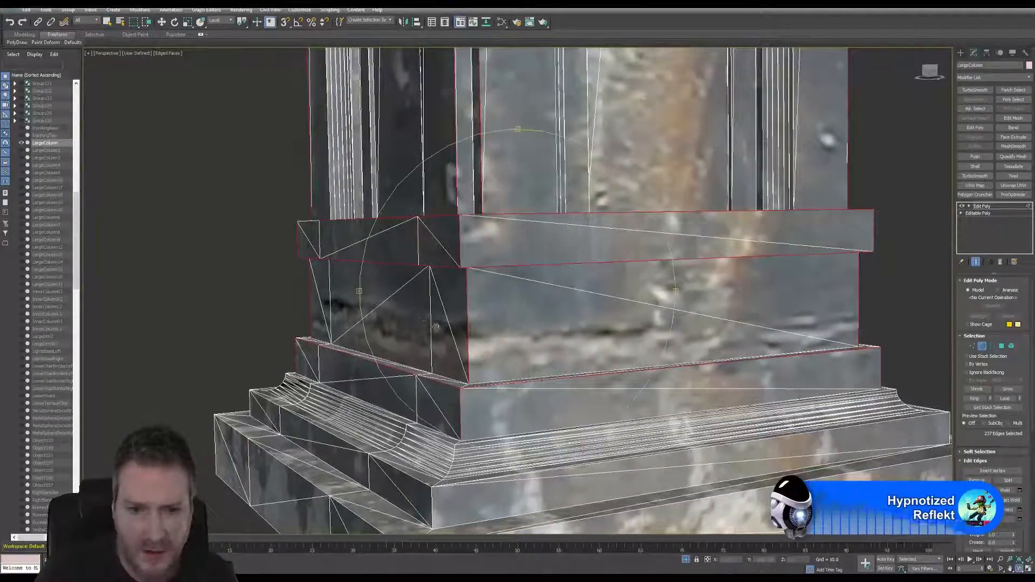
pyautogui.moveTo(598, 302); pyautogui.dragTo(469, 345)
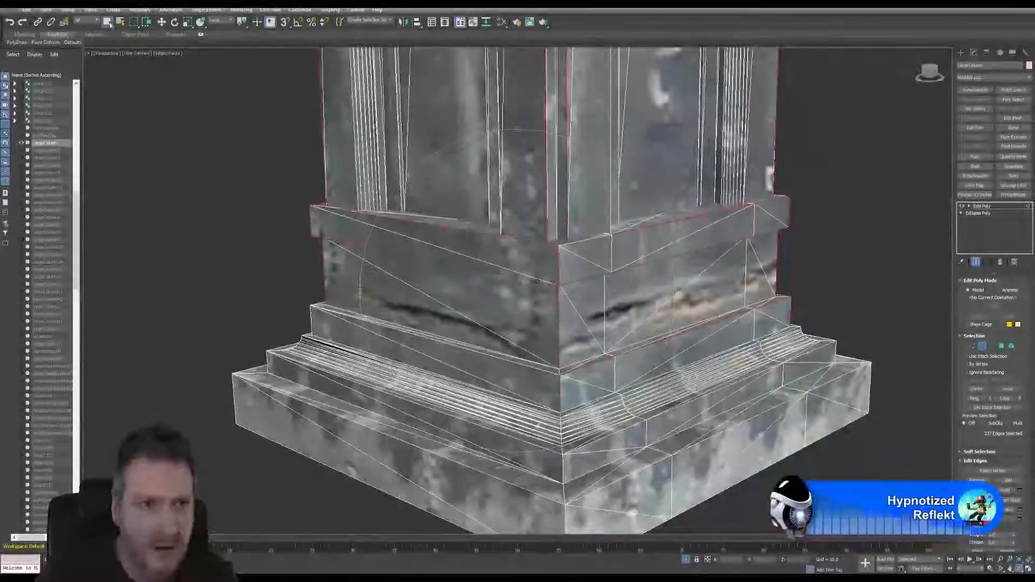
pyautogui.scroll(3, 543, 380)
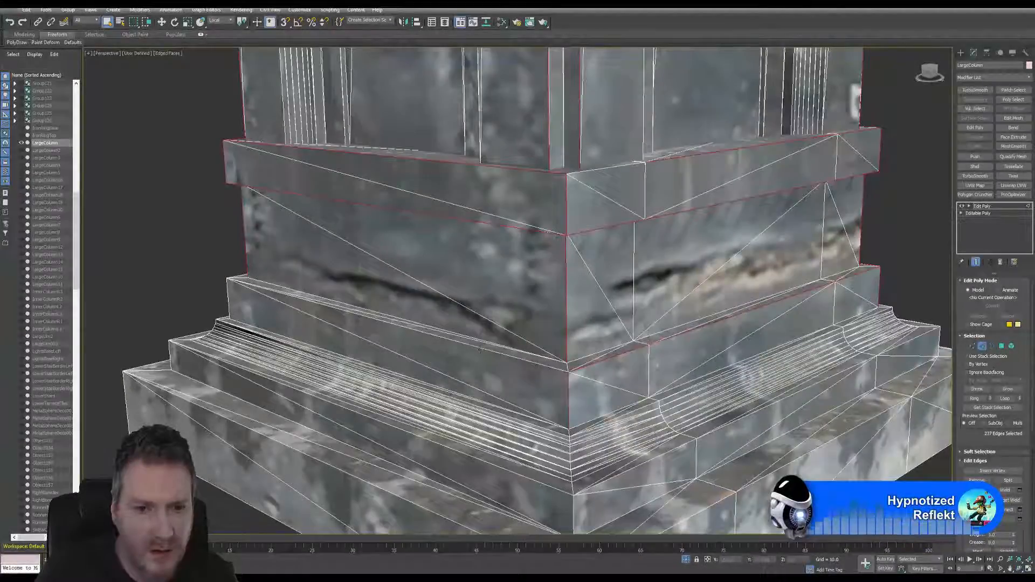
pyautogui.keyDown('ctrl'); pyautogui.click(483, 349); pyautogui.keyUp('ctrl')
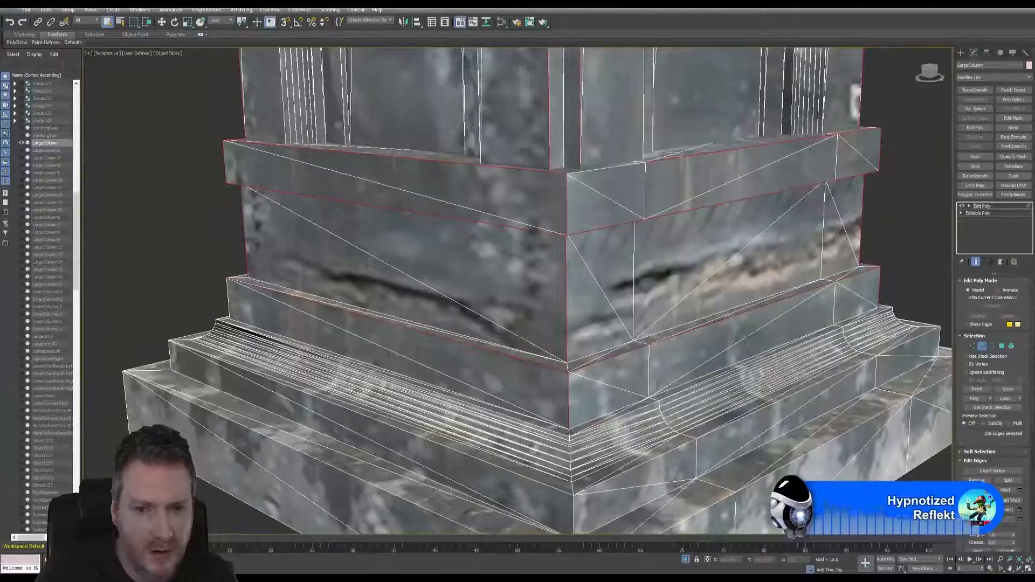
pyautogui.keyDown('ctrl'); pyautogui.click(240, 277); pyautogui.keyUp('ctrl')
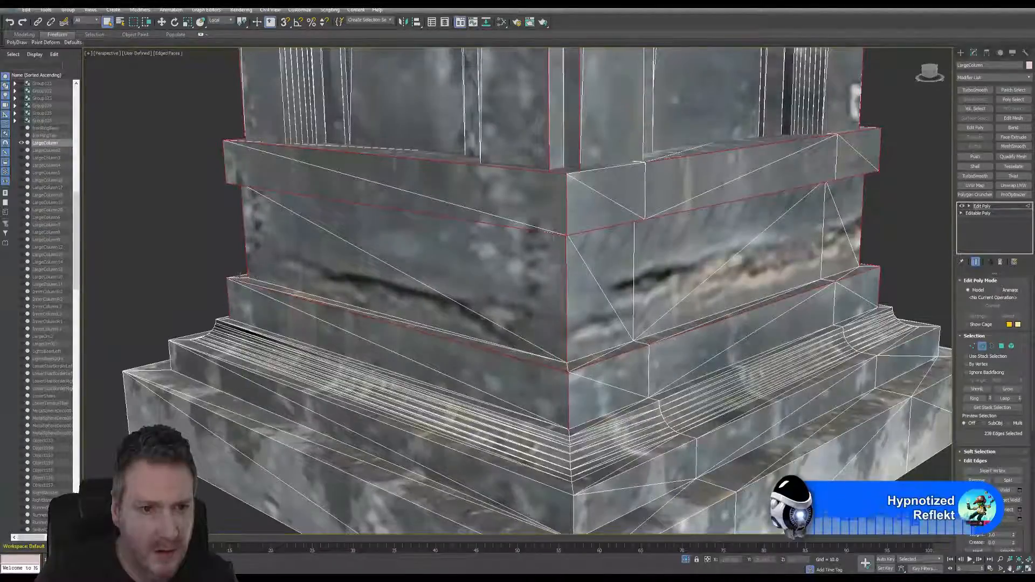
# Complete the step's upper border by adding the long edge segment on the remaining face.
pyautogui.click(1019, 570)
pyautogui.moveTo(574, 345); pyautogui.dragTo(402, 362)
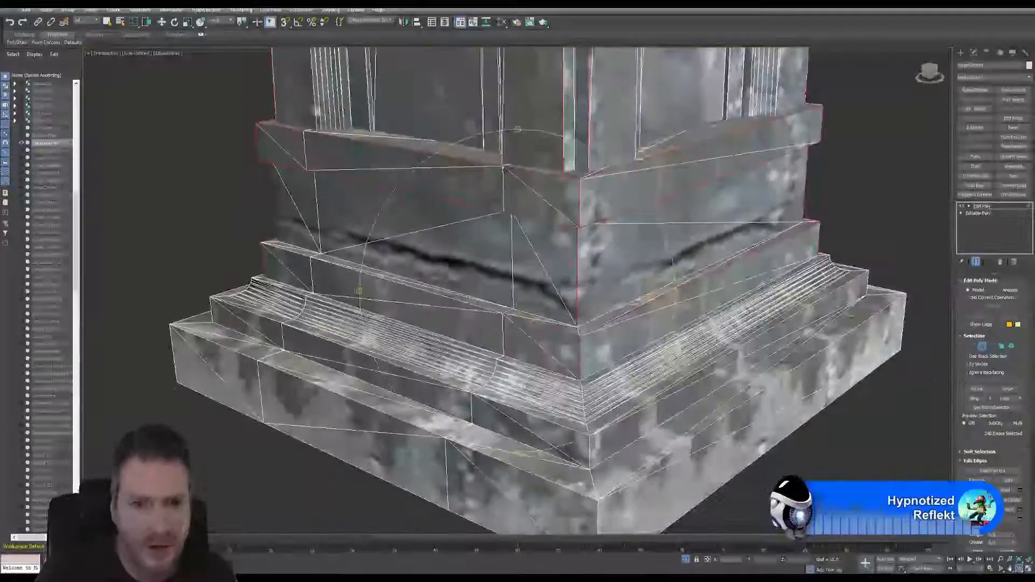
pyautogui.click(106, 22)
pyautogui.scroll(3, 322, 272)
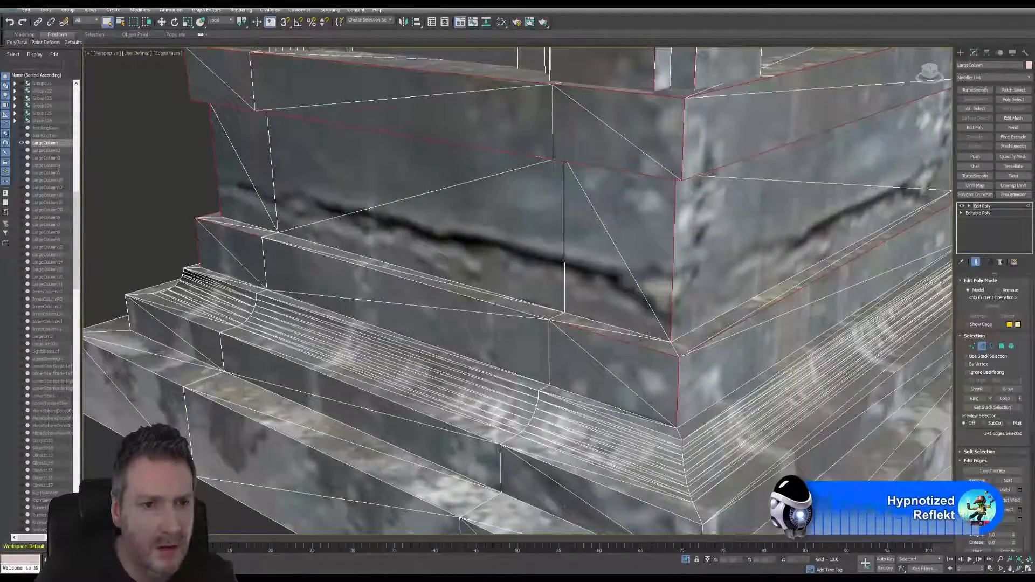
pyautogui.keyDown('ctrl'); pyautogui.click(421, 284); pyautogui.keyUp('ctrl')
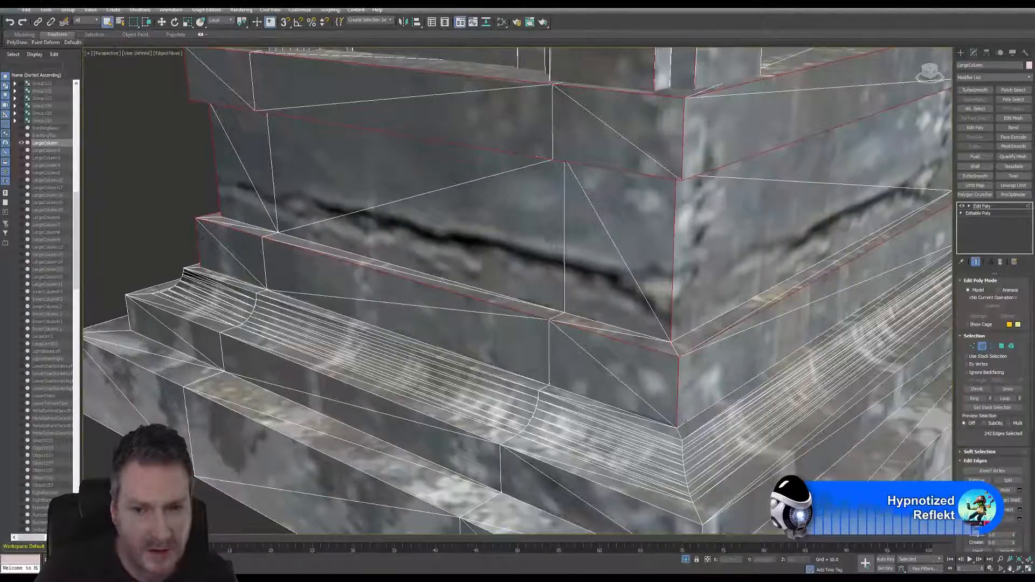
# Add the small corner edges of the curved moulding below the step where its two faces meet.
pyautogui.keyDown('alt'); pyautogui.moveTo(518, 291); pyautogui.dragTo(539, 60, button='middle'); pyautogui.keyUp('alt')
pyautogui.scroll(-3, 518, 291)
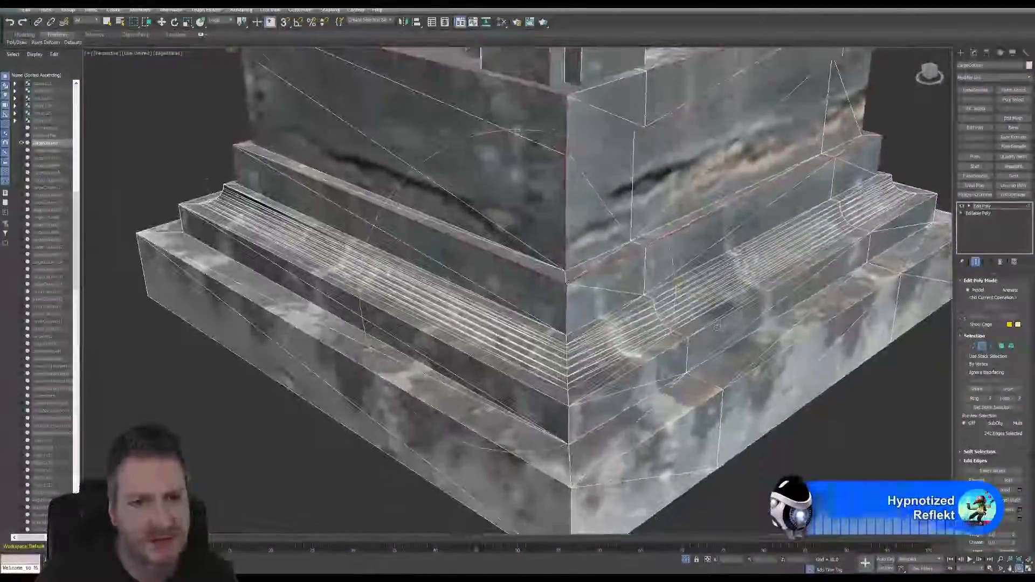
pyautogui.scroll(3, 546, 319)
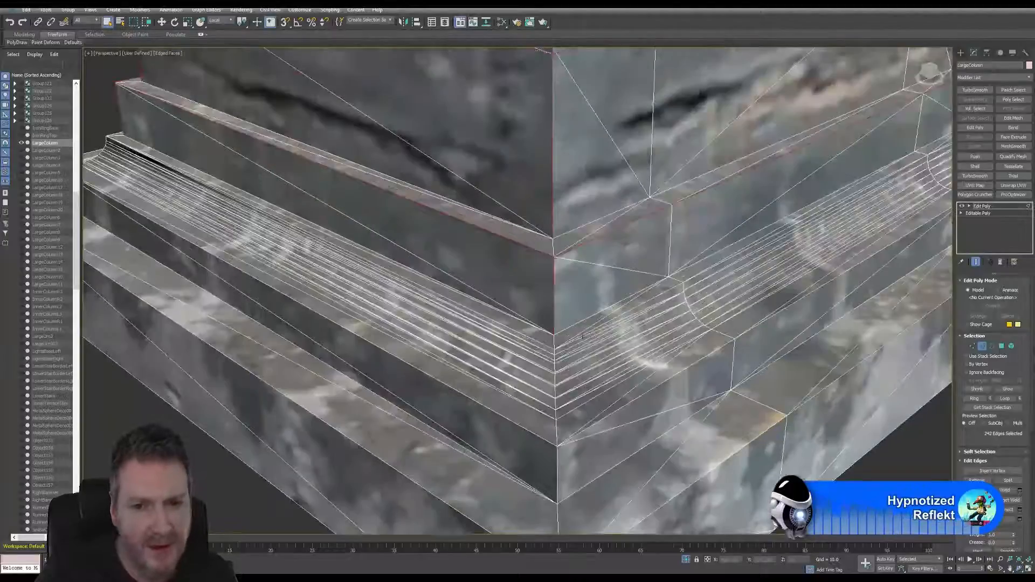
pyautogui.scroll(-3, 546, 319)
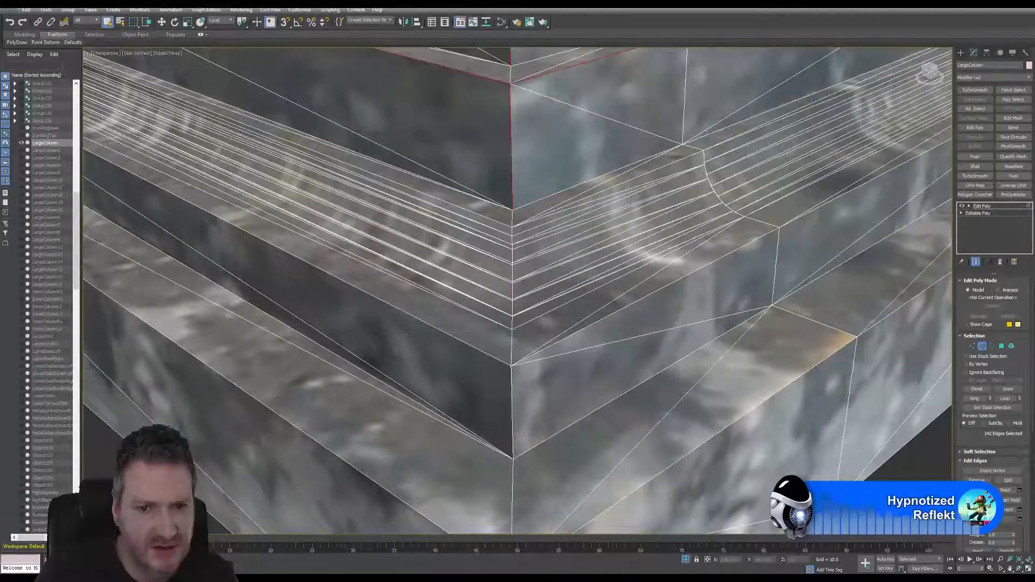
pyautogui.keyDown('ctrl'); pyautogui.click(513, 309); pyautogui.keyUp('ctrl')
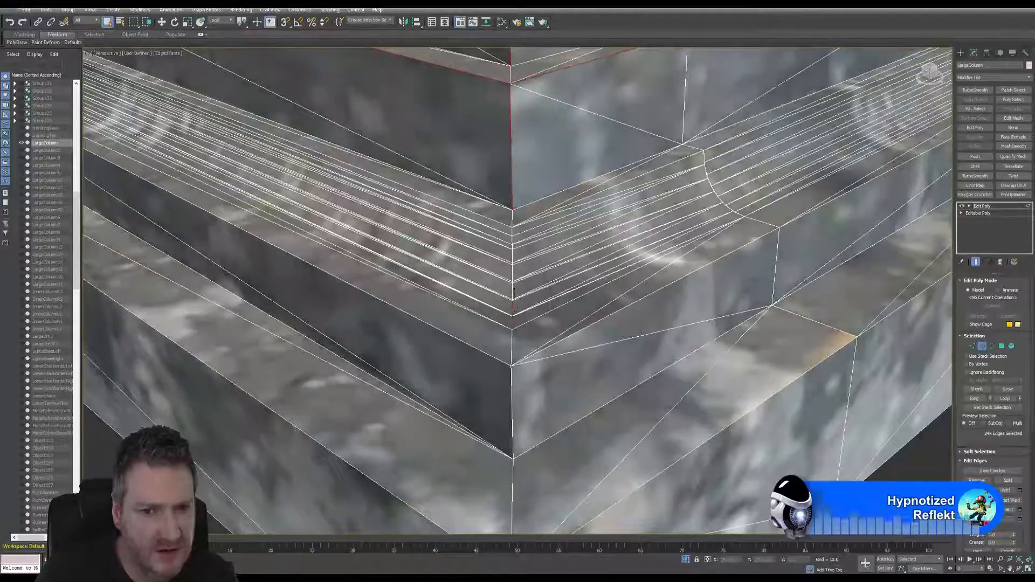